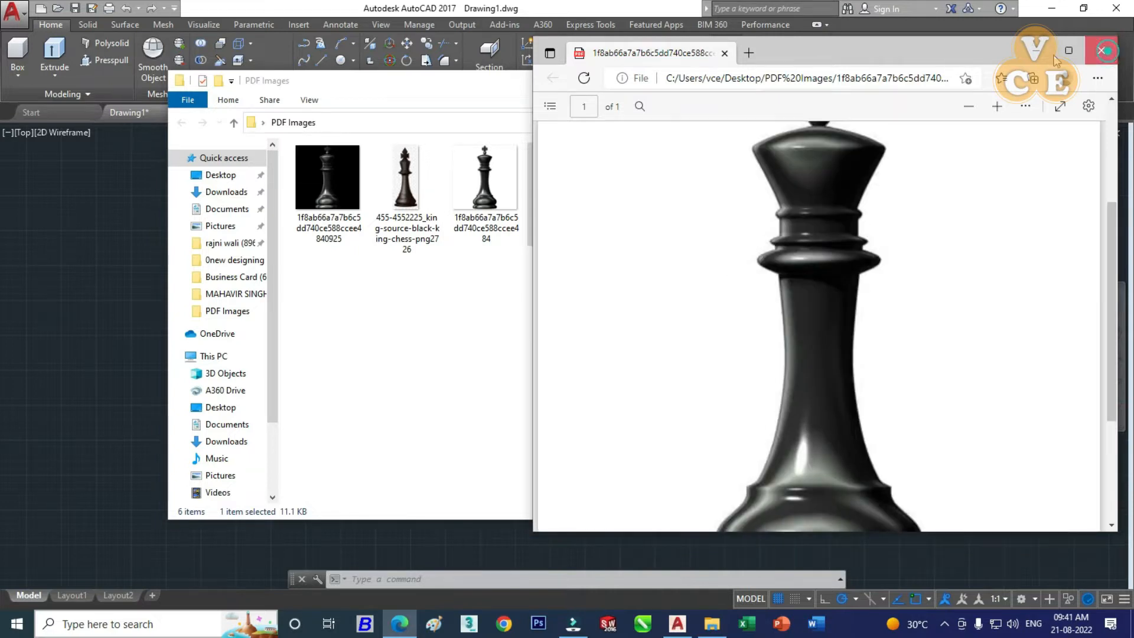
# - Close the PDF preview and the PDF Images folder window, and start a PDF import with the File option
pyautogui.click(1101, 50)
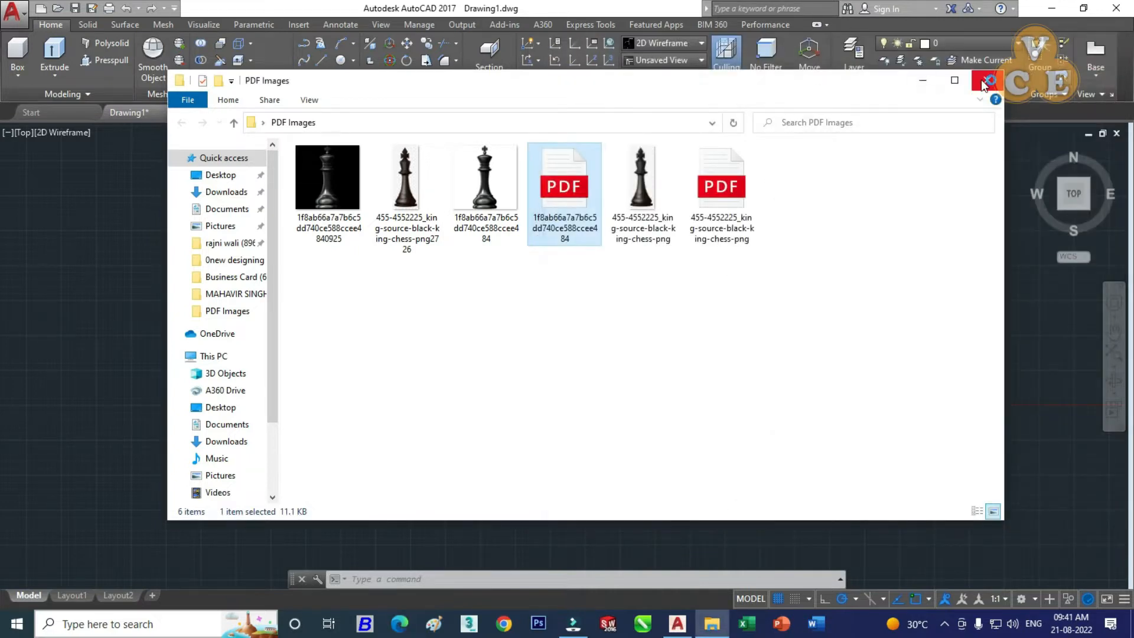
pyautogui.click(985, 82)
pyautogui.click(20, 17)
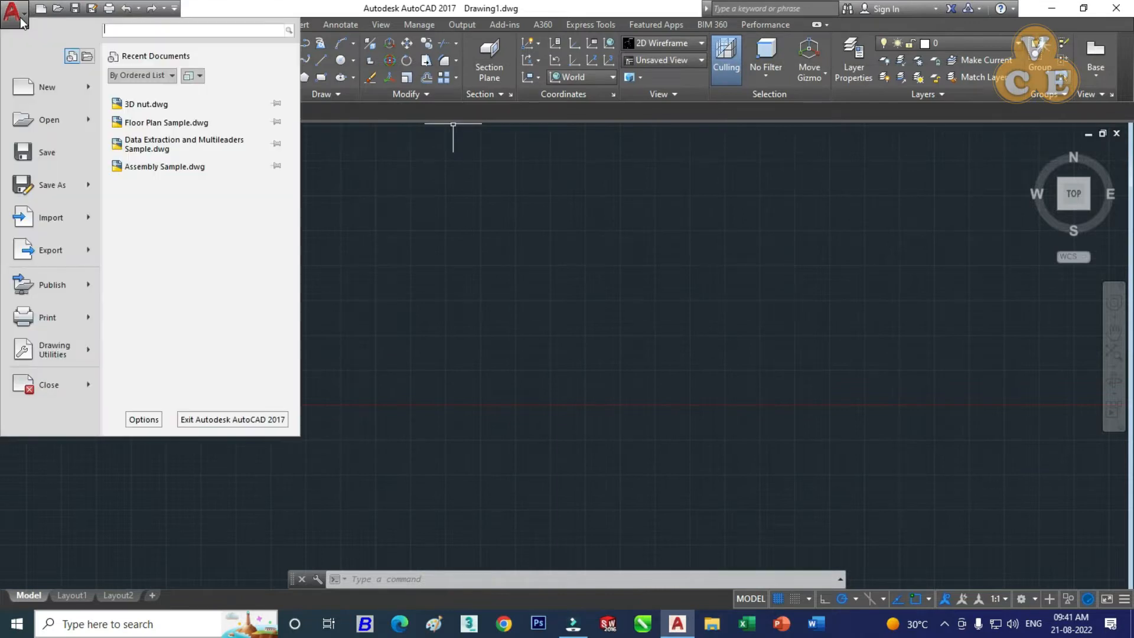
pyautogui.moveTo(47, 219)
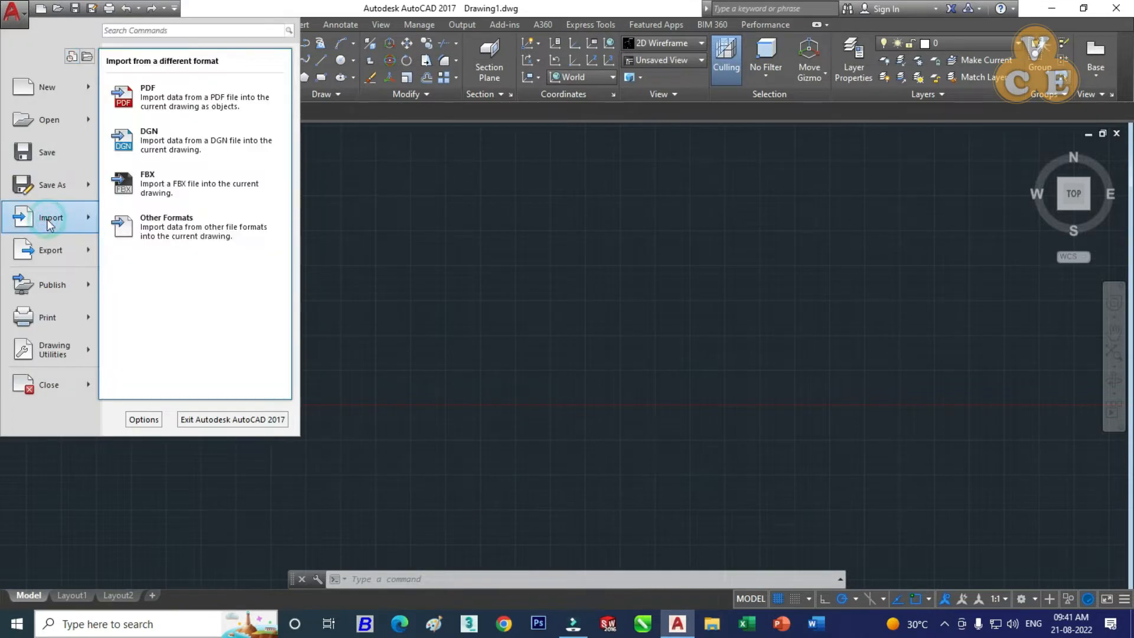
pyautogui.click(190, 96)
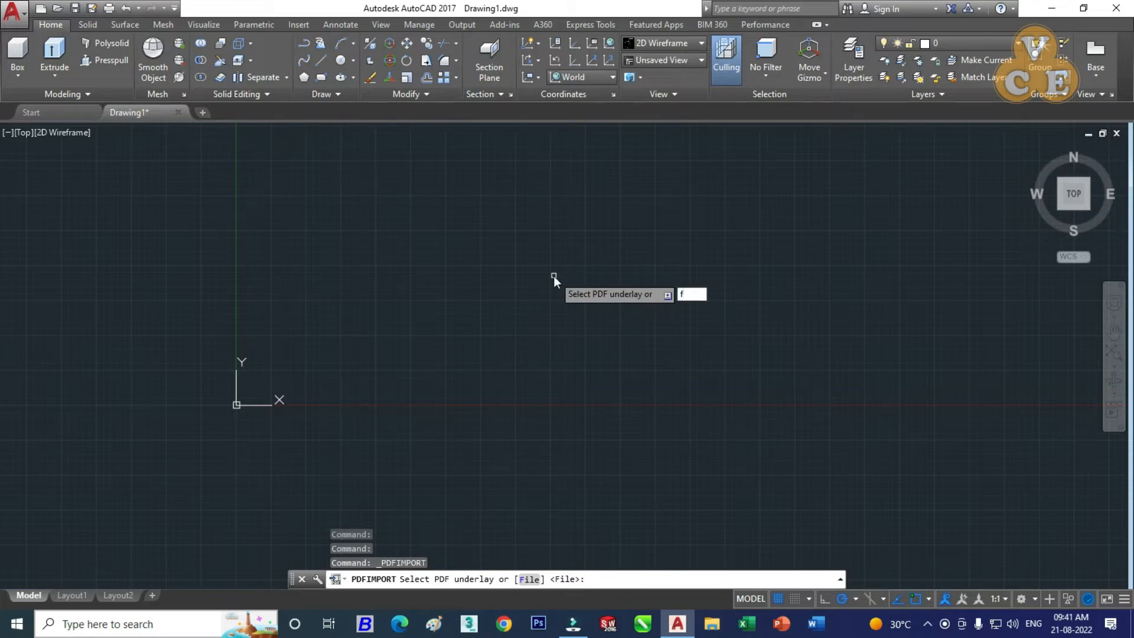
pyautogui.press('Return')
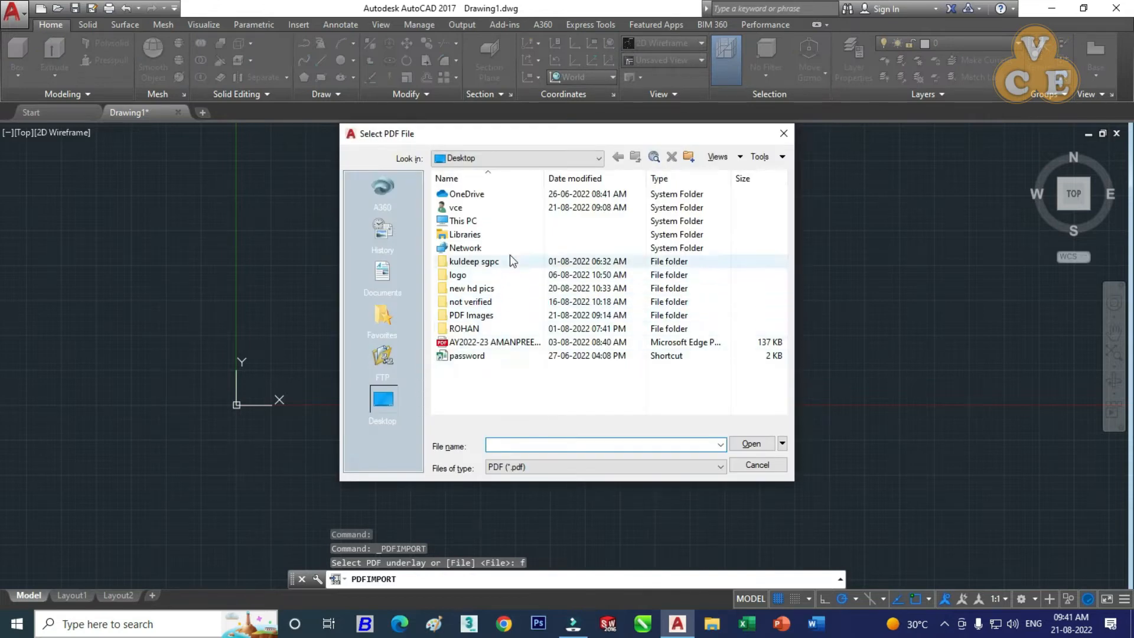
# - Import 1f8ab66a7a7b6c5dd740ce588ccee484.pdf from the PDF Images folder at scale 1 and rotation 0, placing it in the drawing to the upper right of the origin
pyautogui.doubleClick(483, 316)
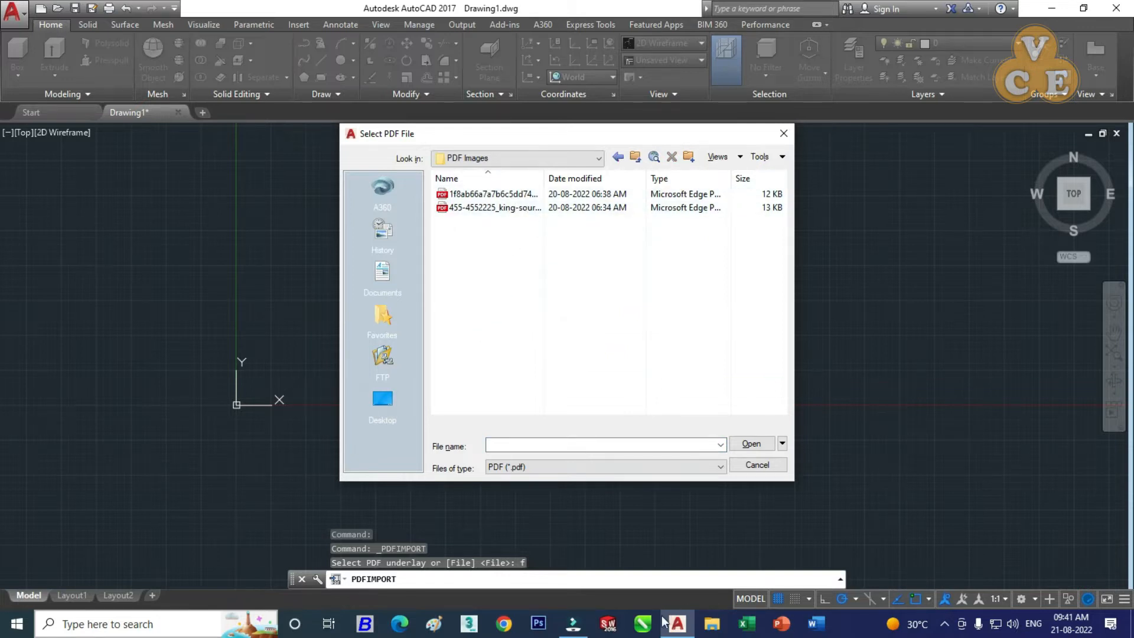
pyautogui.click(502, 208)
pyautogui.click(498, 193)
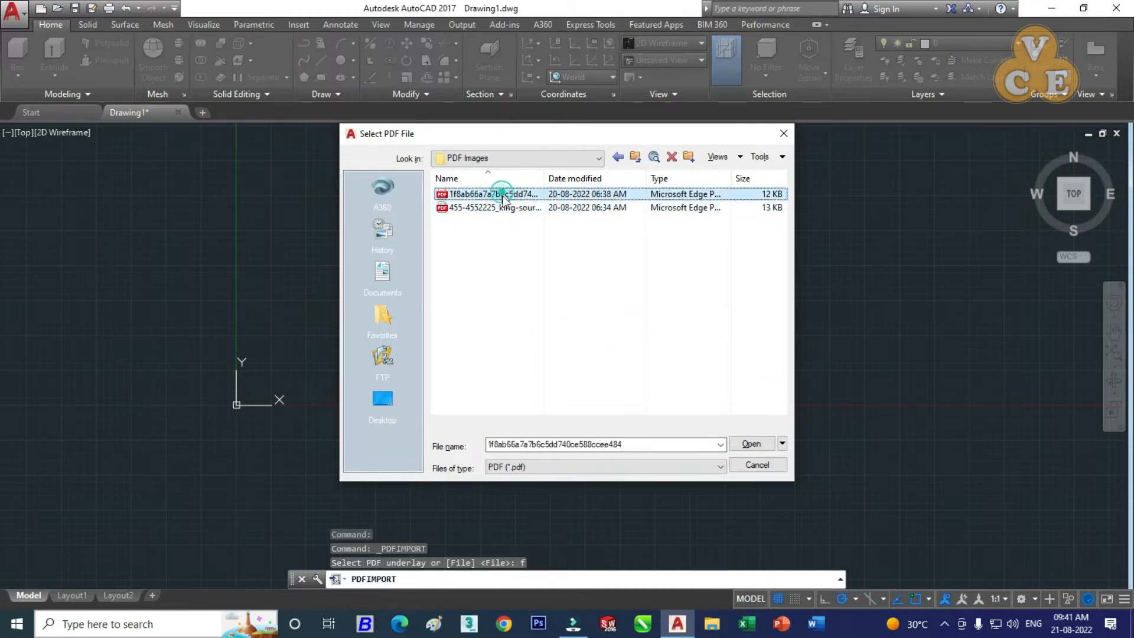
pyautogui.click(503, 208)
pyautogui.click(503, 194)
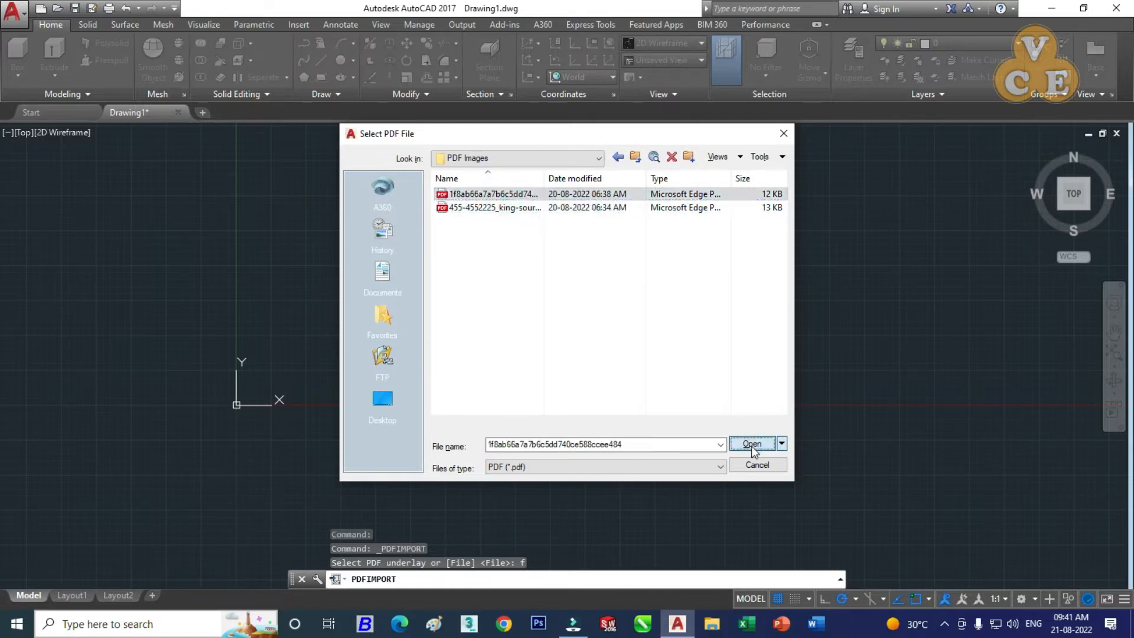
pyautogui.click(751, 443)
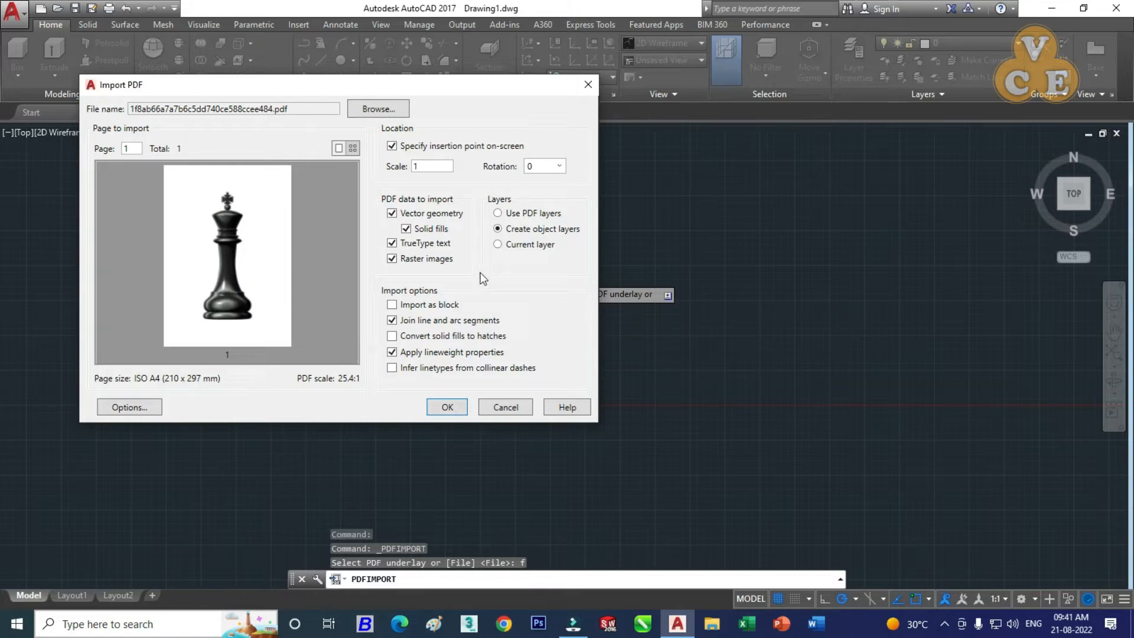
pyautogui.click(447, 407)
pyautogui.click(364, 332)
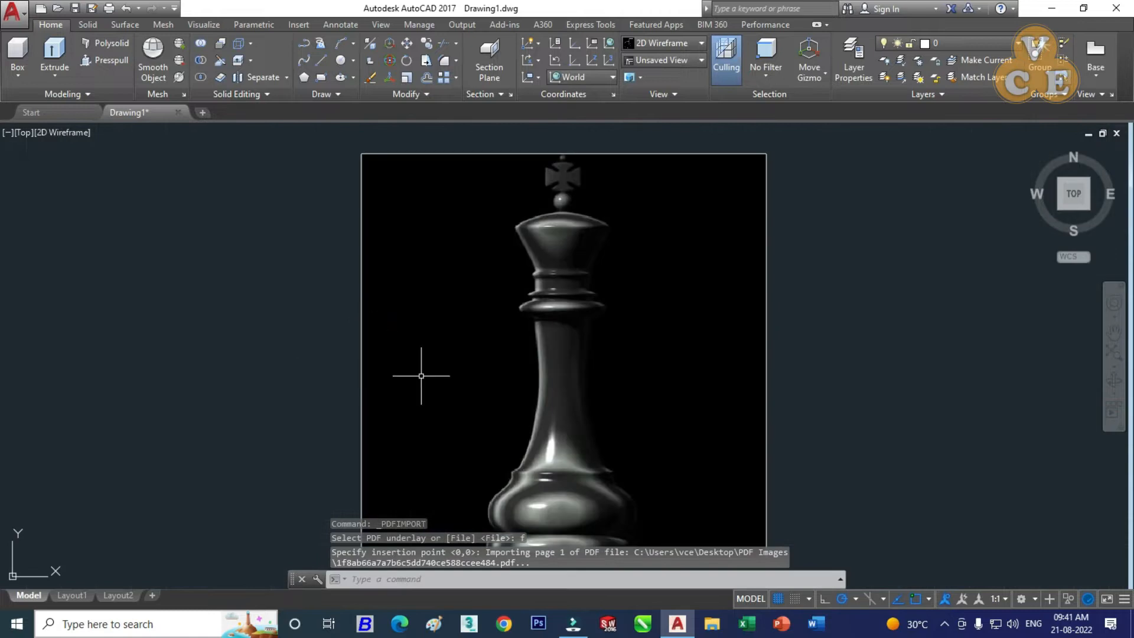
# - Select the tiny imported chess king image and enlarge it by stretching its lower-right corner outward
pyautogui.scroll(-8, 356, 270)
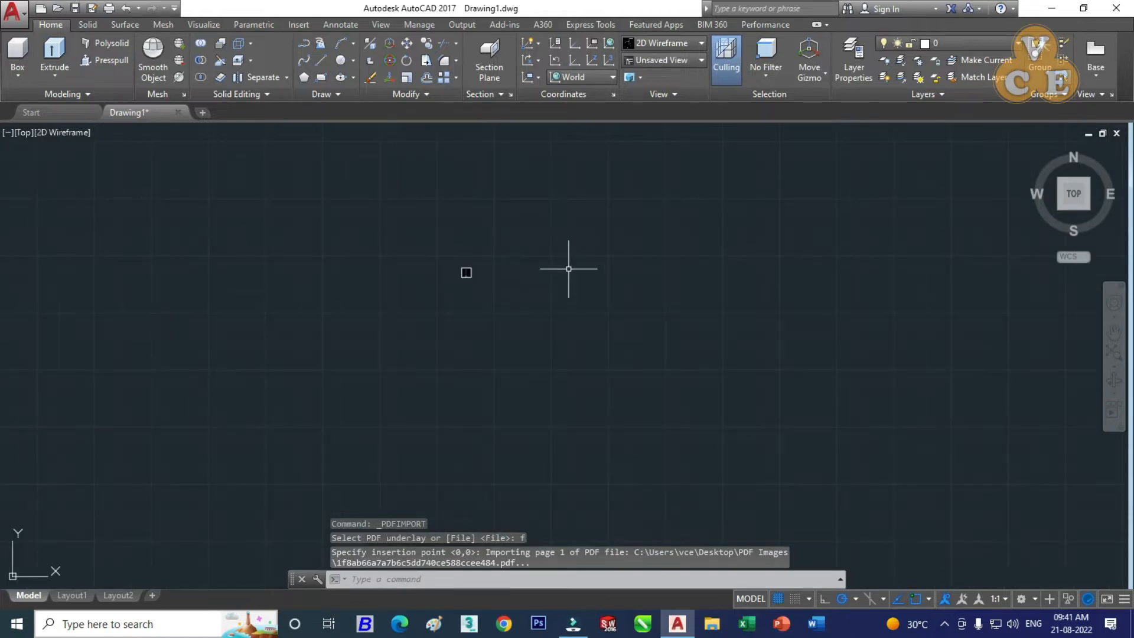
pyautogui.scroll(-2, 558, 252)
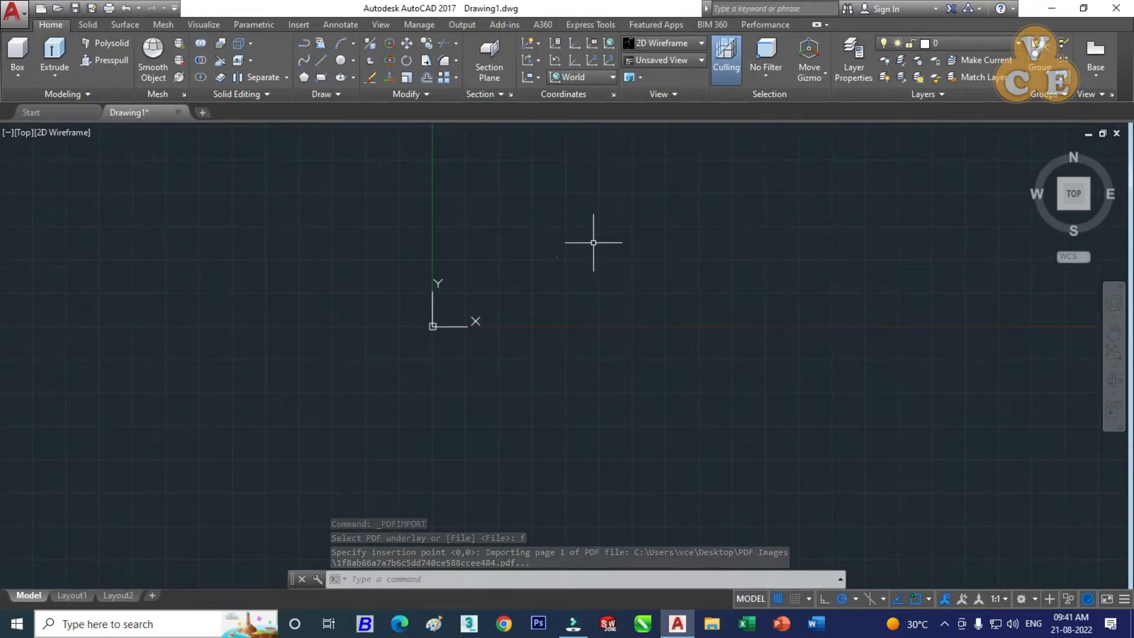
pyautogui.click(539, 242)
pyautogui.click(570, 283)
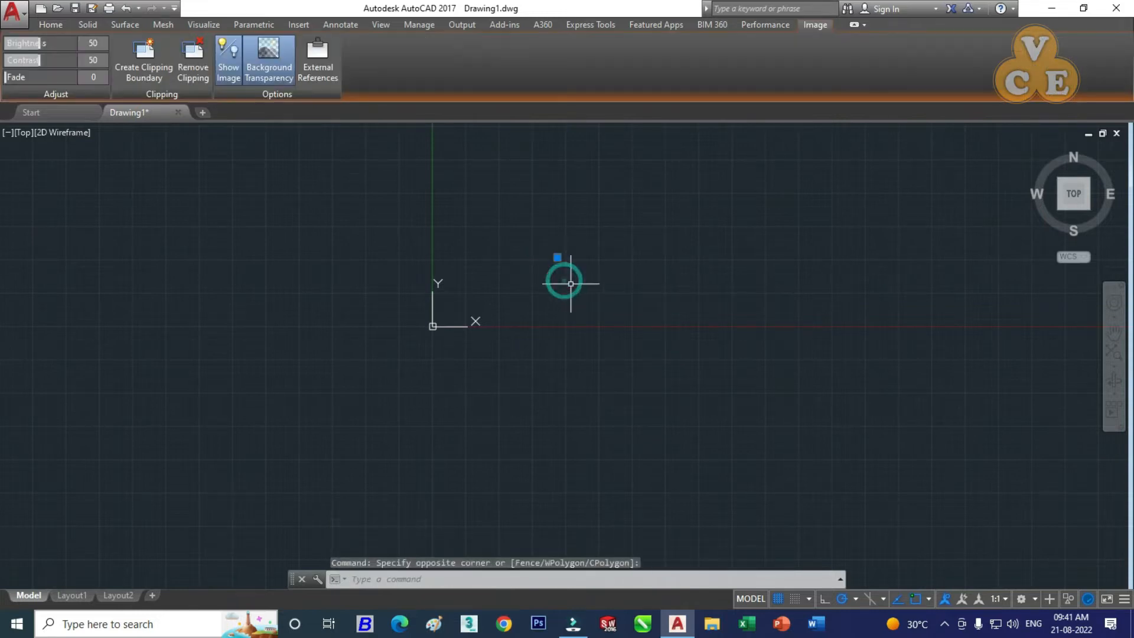
pyautogui.scroll(3, 557, 259)
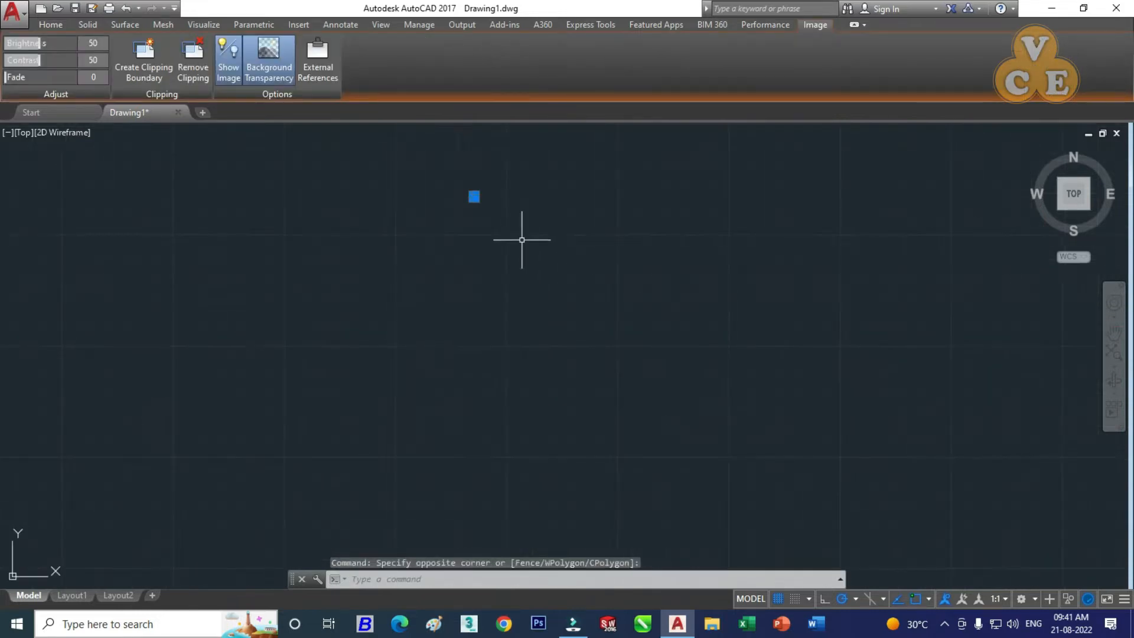
pyautogui.click(396, 158)
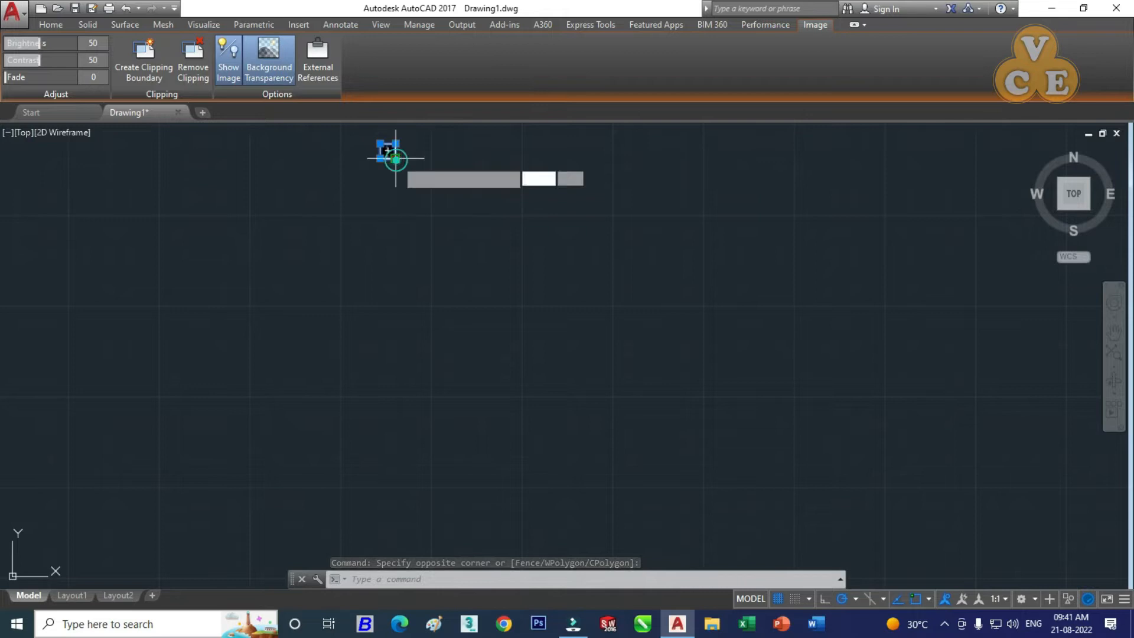
pyautogui.click(614, 483)
# - Stretch the image's lower-right corner outward a second time to enlarge it several times more
pyautogui.scroll(-5, 525, 248)
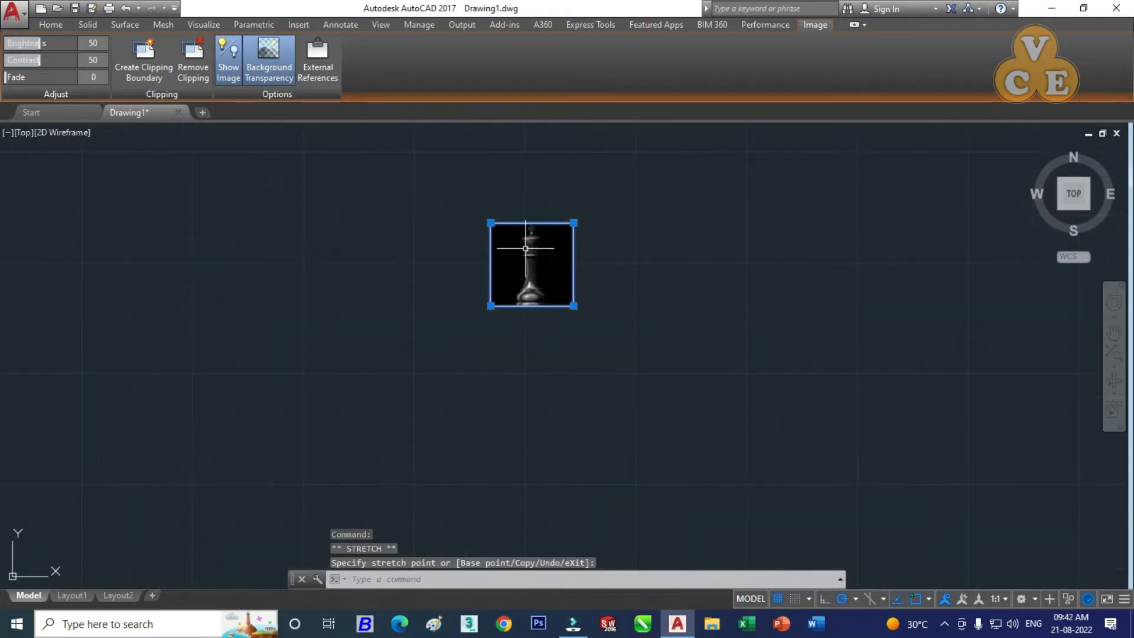
pyautogui.scroll(-4, 588, 252)
pyautogui.click(583, 271)
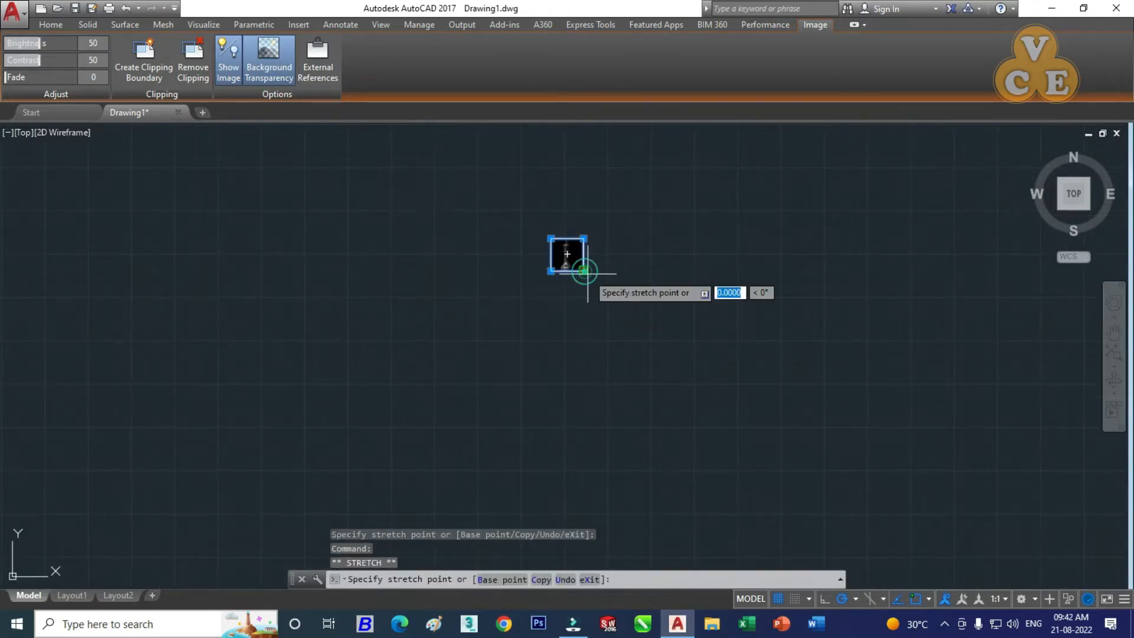
pyautogui.click(792, 465)
pyautogui.scroll(-6, 618, 251)
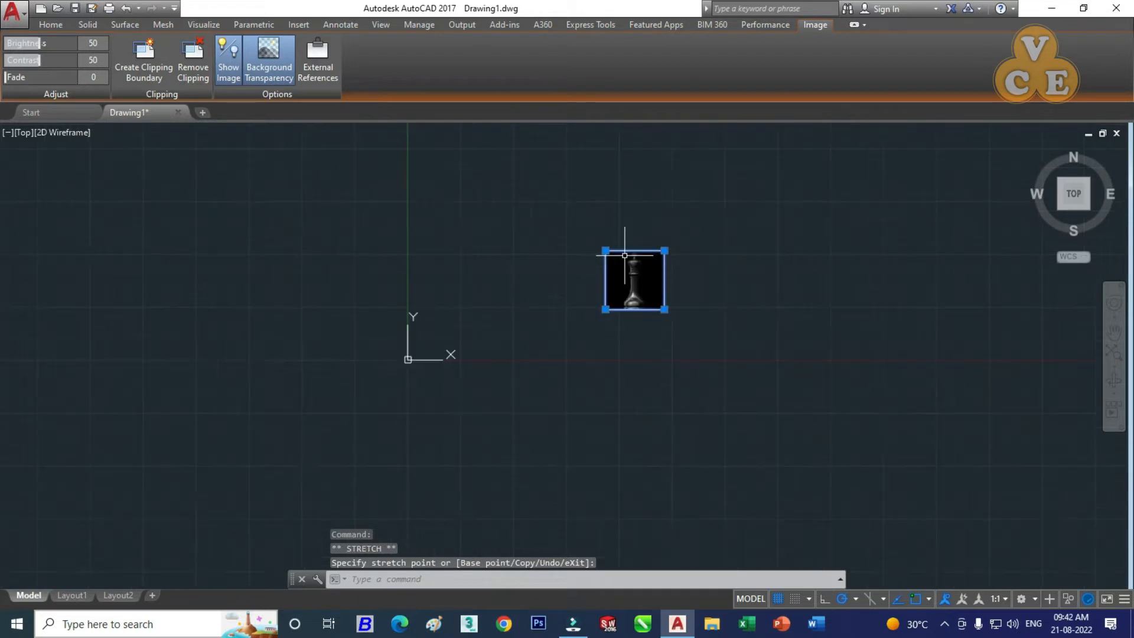
# - Move the enlarged king image by its upper-left corner to just right of the Y axis, above the origin
pyautogui.scroll(2, 649, 273)
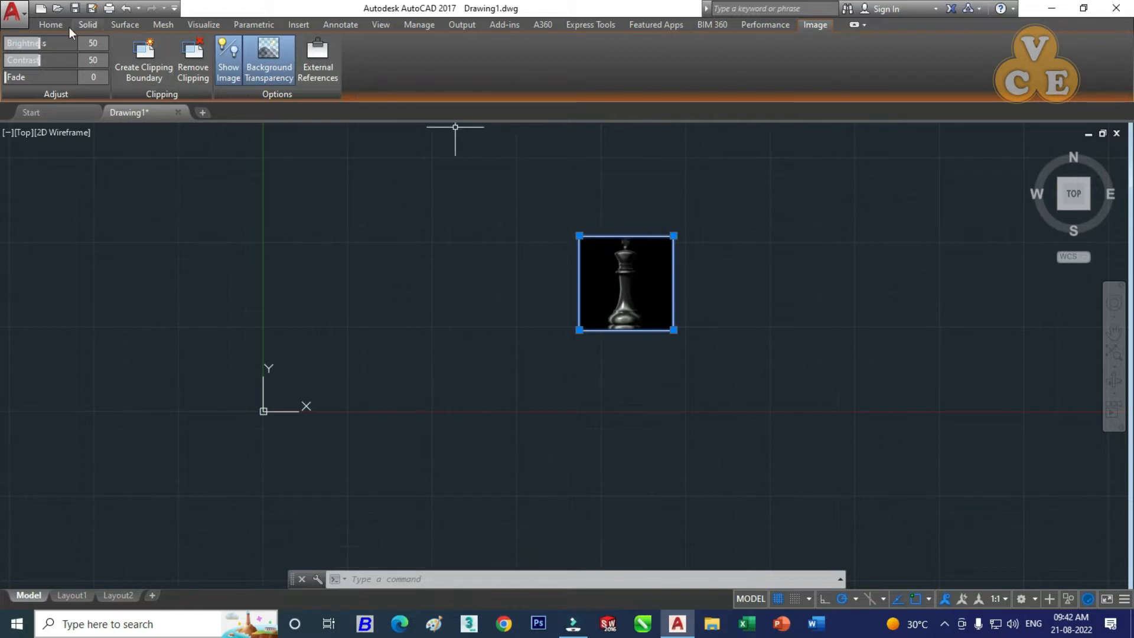
pyautogui.click(51, 25)
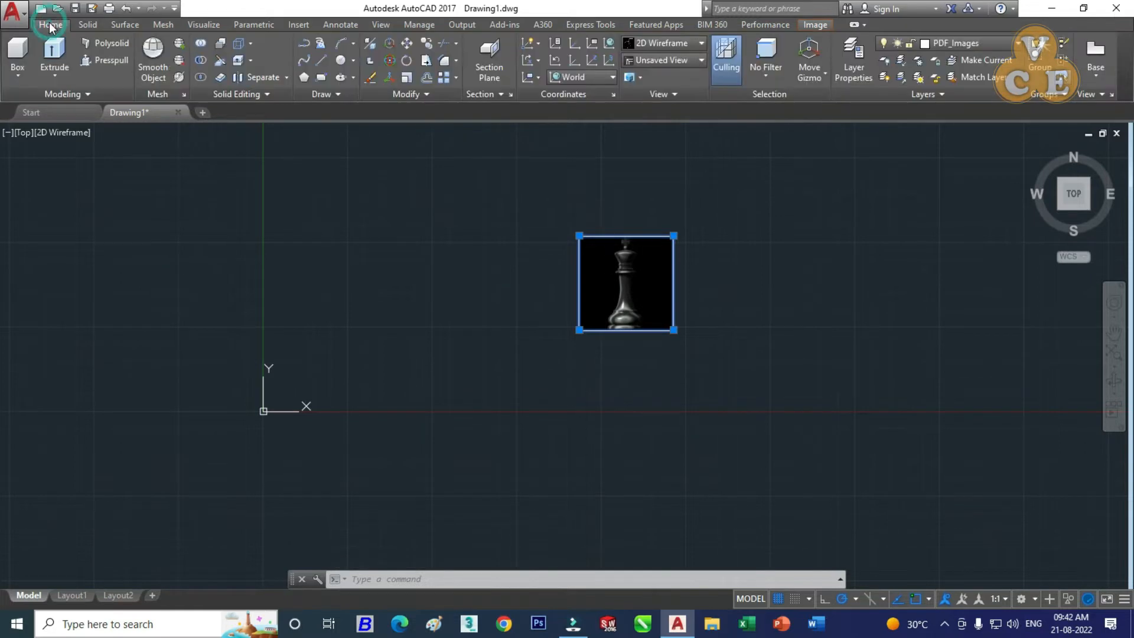
pyautogui.click(409, 45)
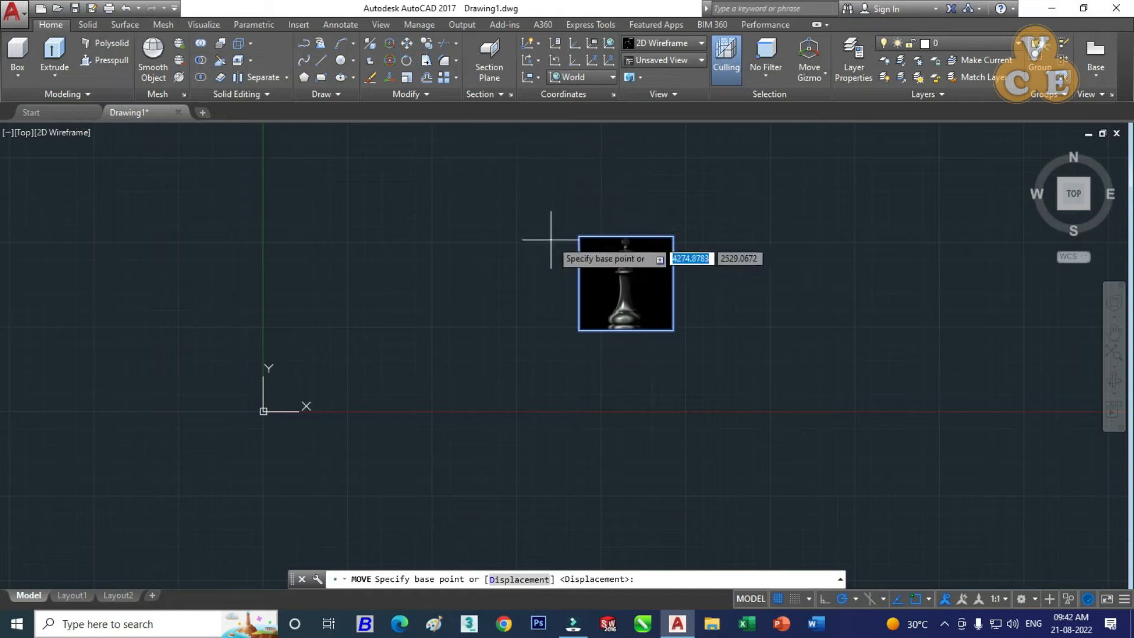
pyautogui.click(579, 237)
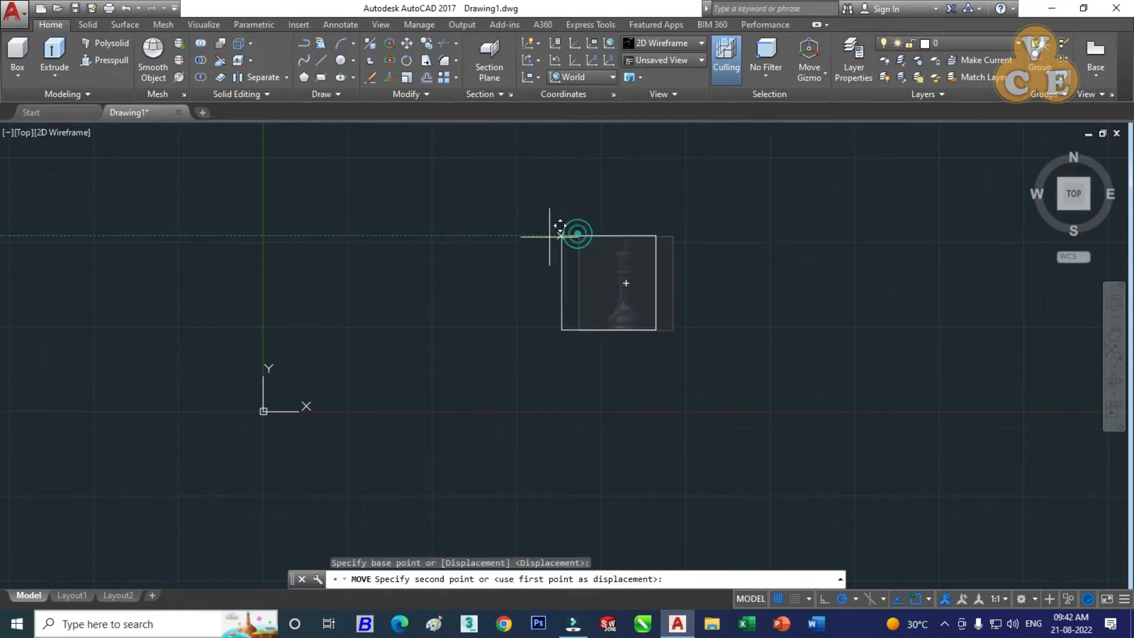
pyautogui.click(301, 284)
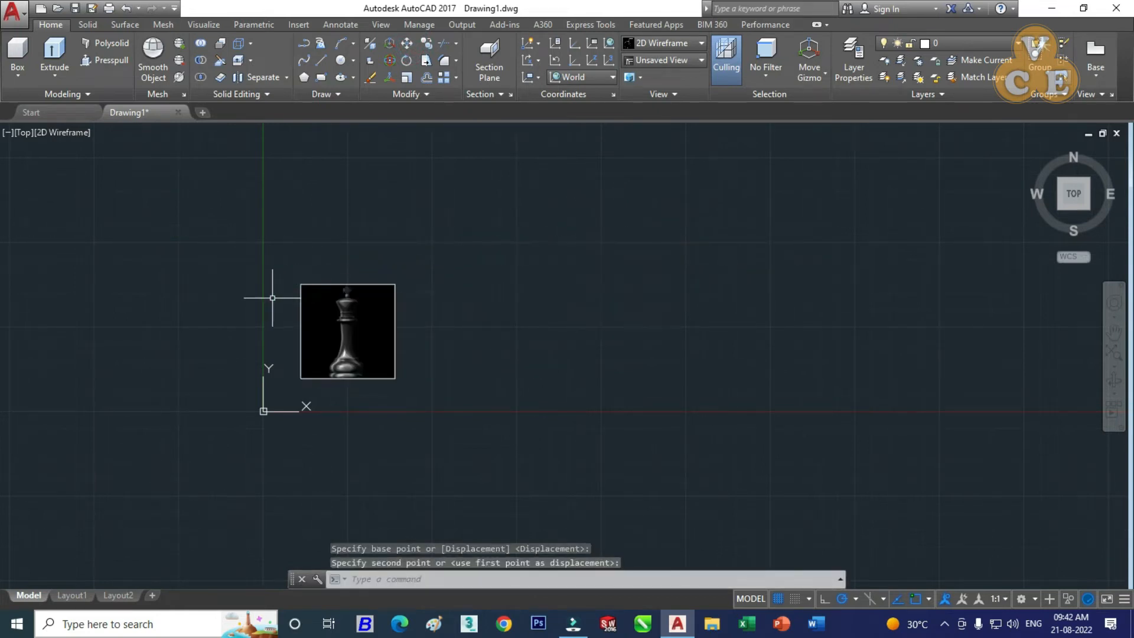
# - Start a fit-point spline at the groove above the base ring and trace the left edge of the large bulge up to its narrow top
pyautogui.scroll(4, 350, 314)
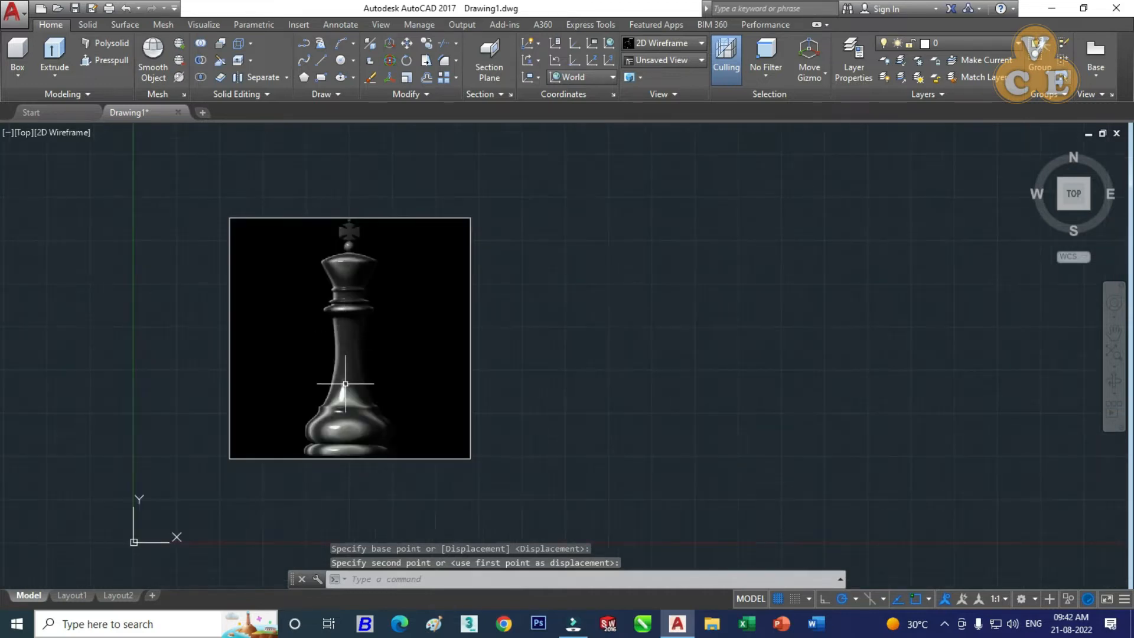
pyautogui.scroll(2, 345, 384)
pyautogui.scroll(2, 331, 444)
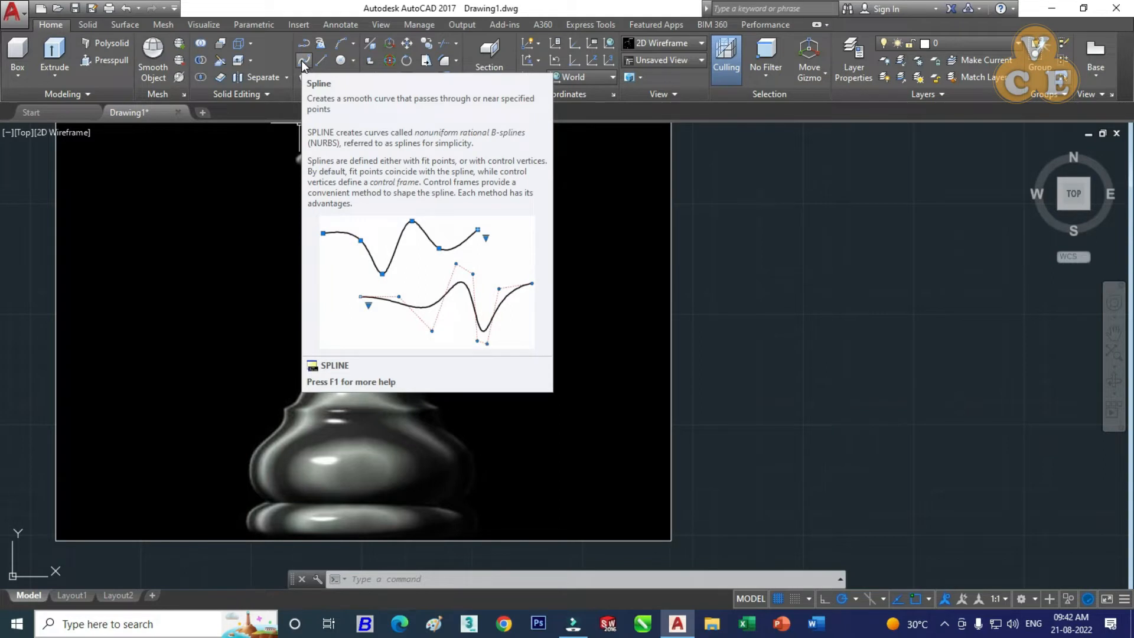
pyautogui.click(303, 60)
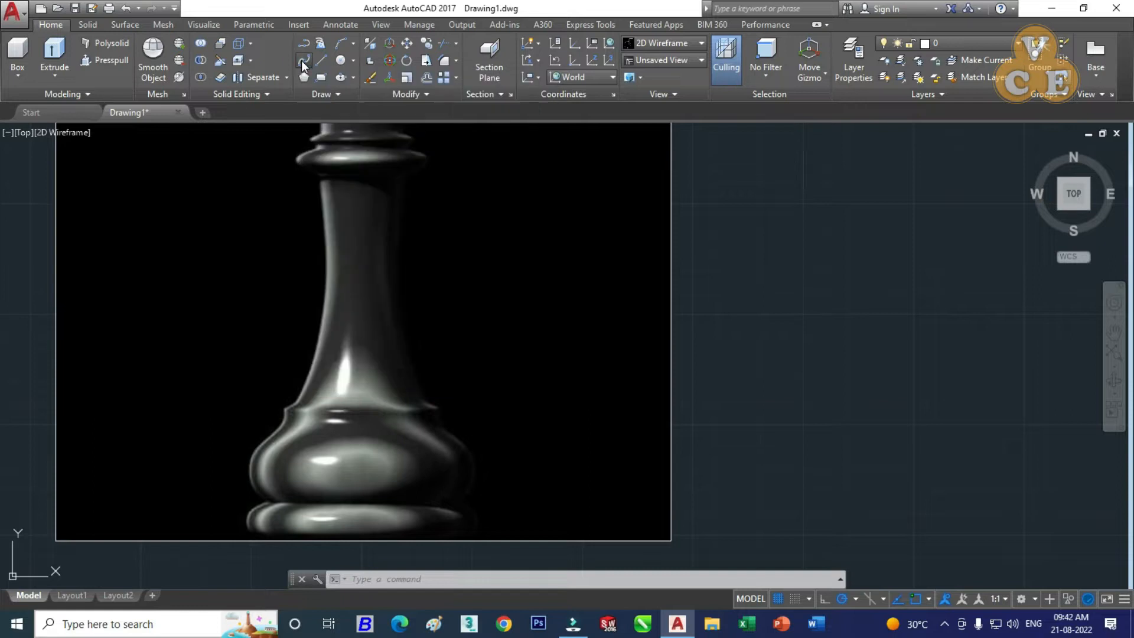
pyautogui.scroll(2, 264, 510)
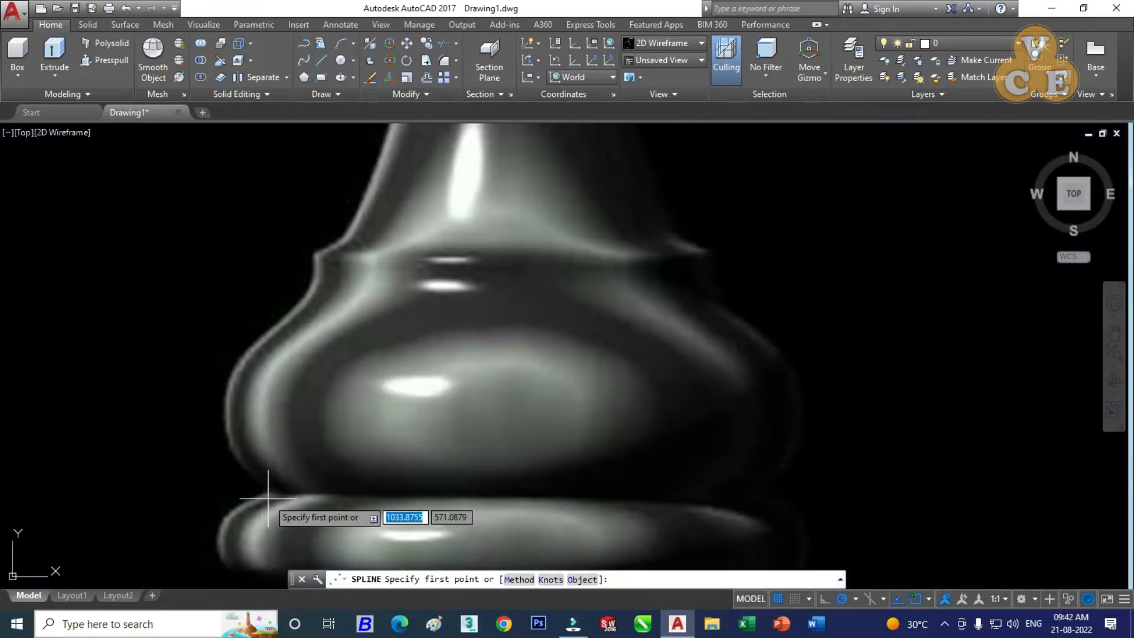
pyautogui.scroll(2, 273, 481)
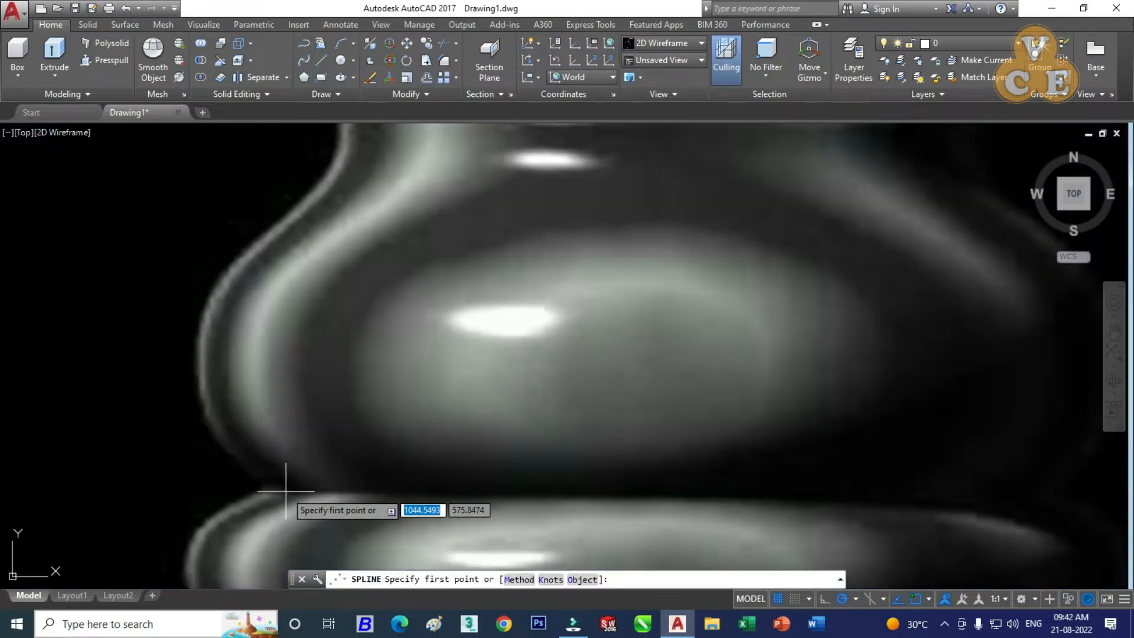
pyautogui.click(285, 491)
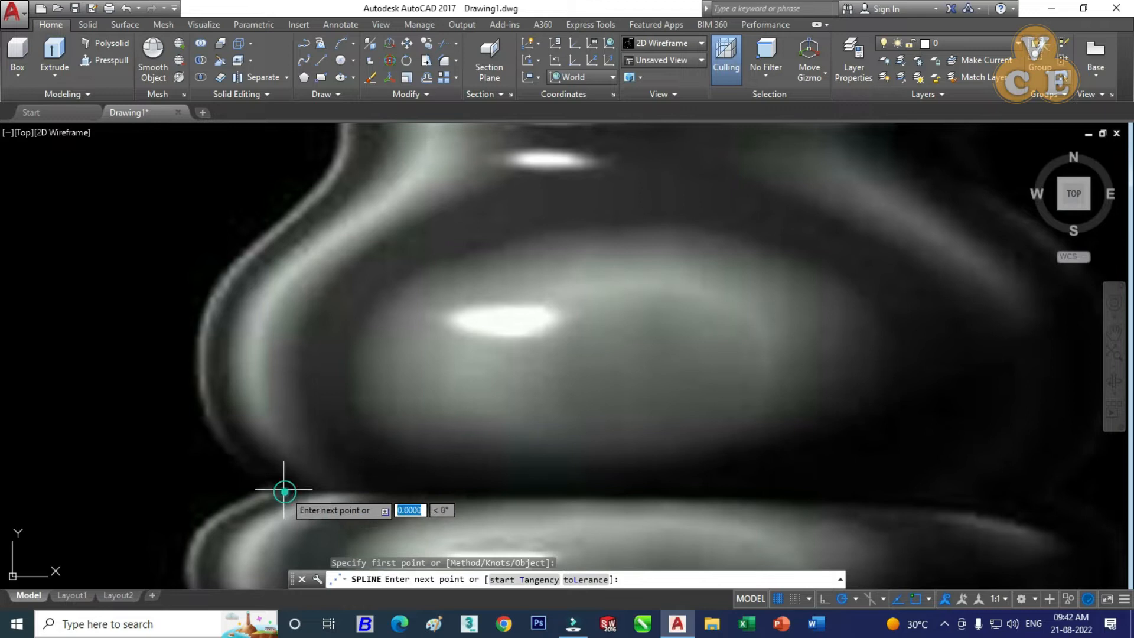
pyautogui.click(215, 439)
pyautogui.click(197, 362)
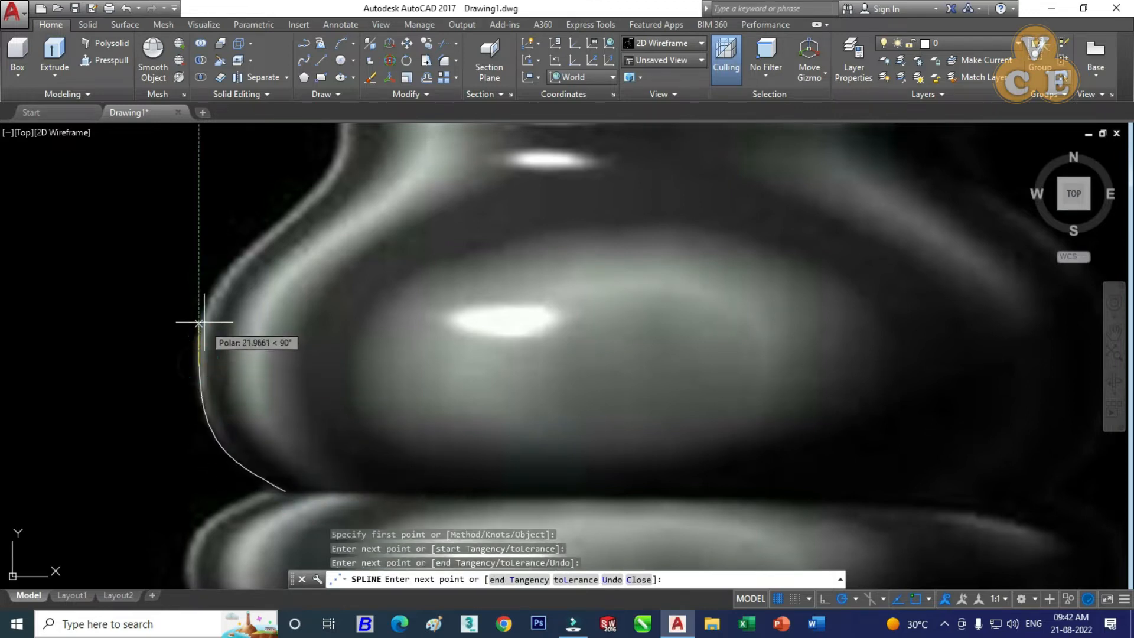
pyautogui.click(213, 293)
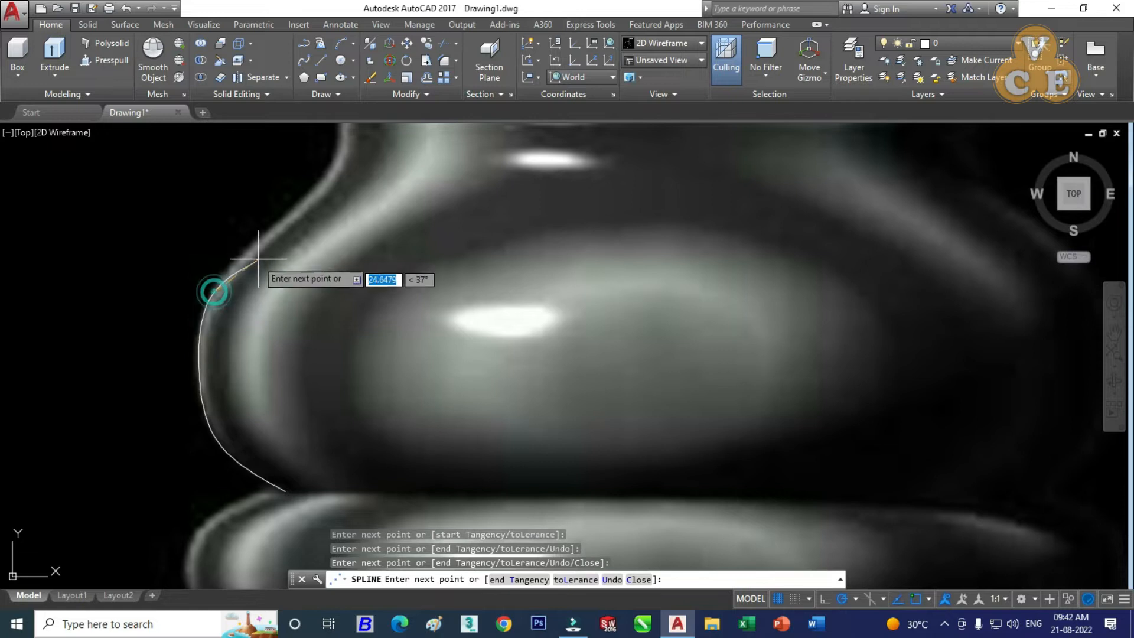
pyautogui.click(263, 236)
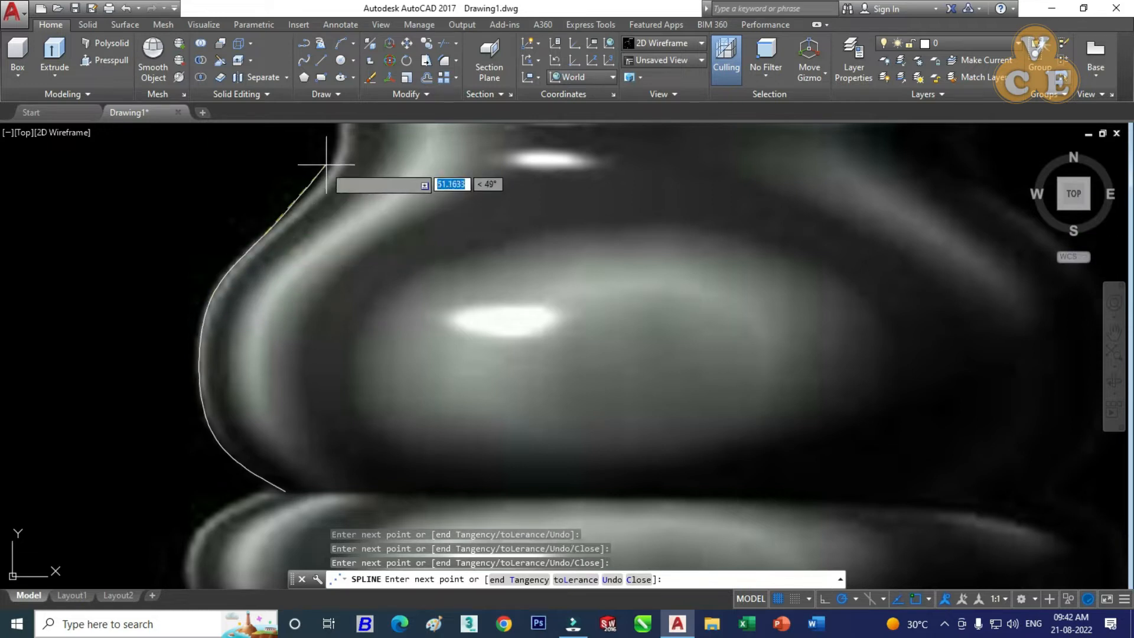
pyautogui.click(315, 191)
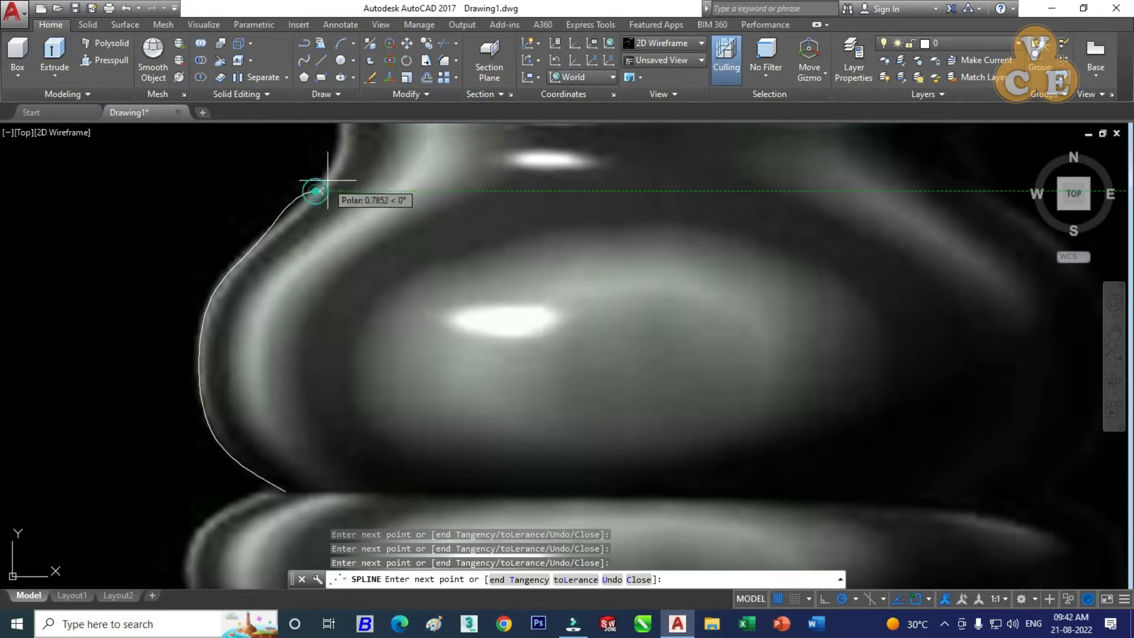
pyautogui.click(343, 153)
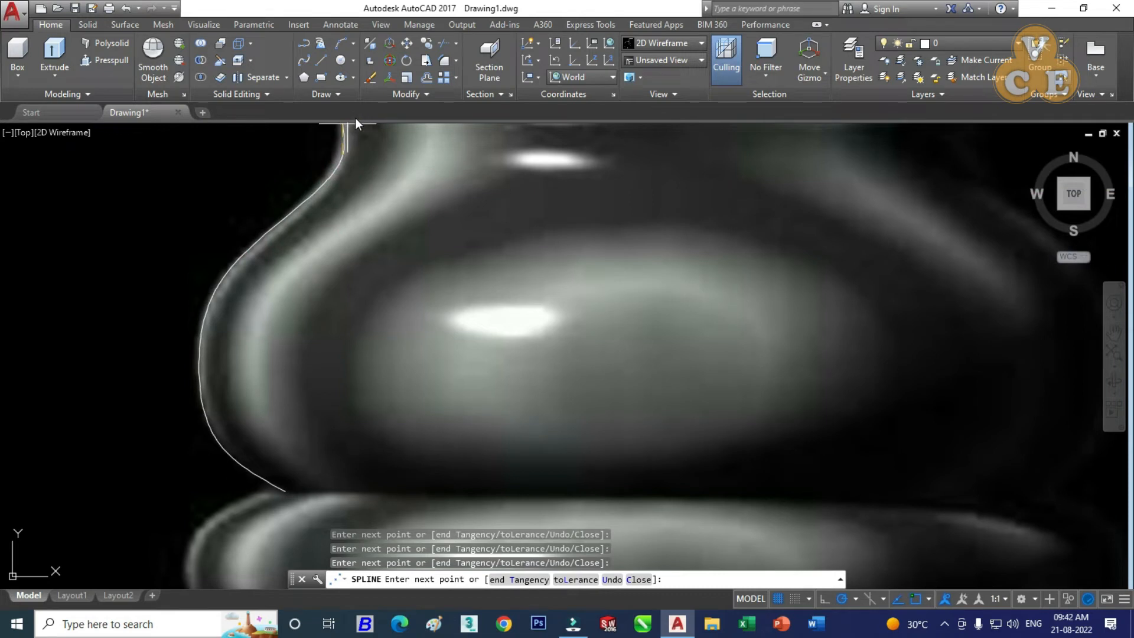
# - Continue the spline around the small pointed ledge above the bulge and onto the lower left edge of the stem
pyautogui.moveTo(359, 133); pyautogui.dragTo(405, 205, button='middle')
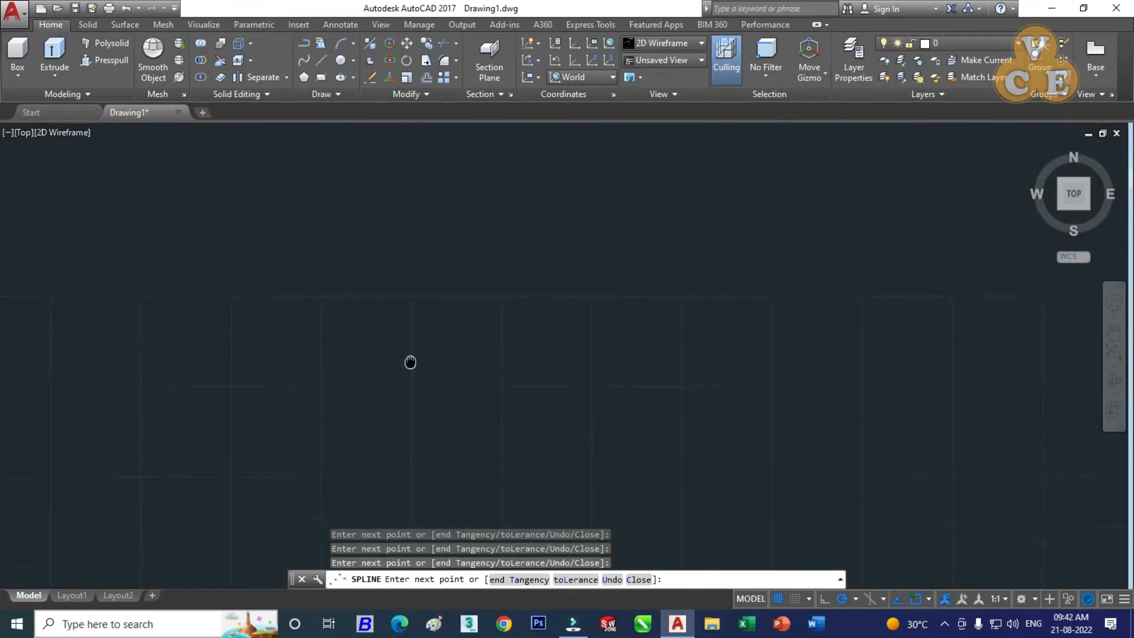
pyautogui.moveTo(410, 347); pyautogui.dragTo(407, 345, button='middle')
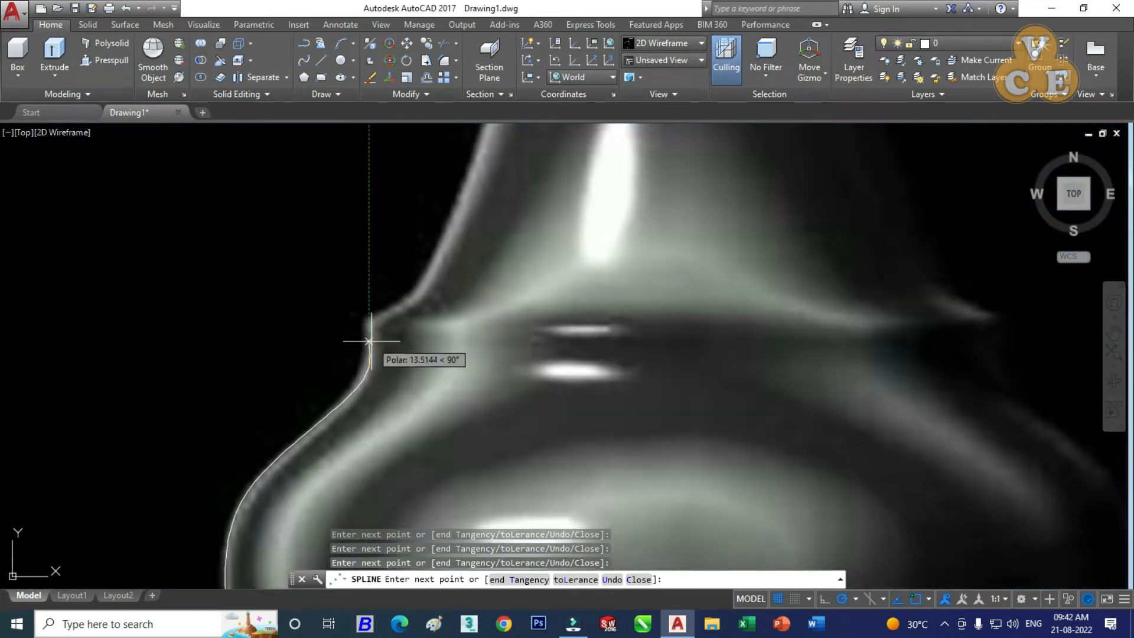
pyautogui.click(369, 319)
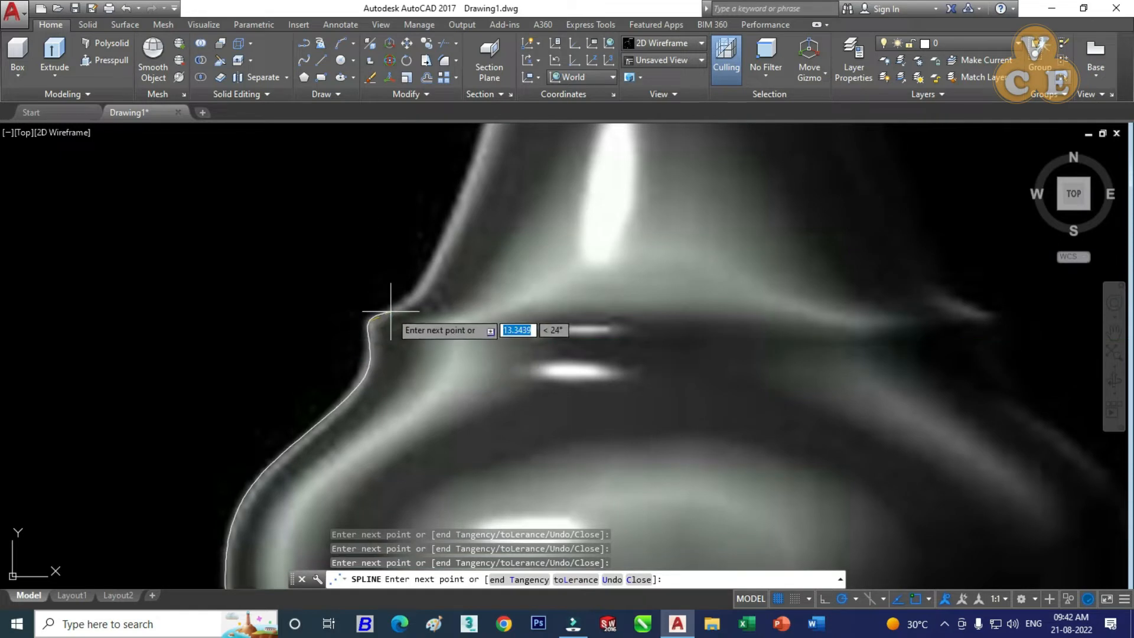
pyautogui.click(383, 320)
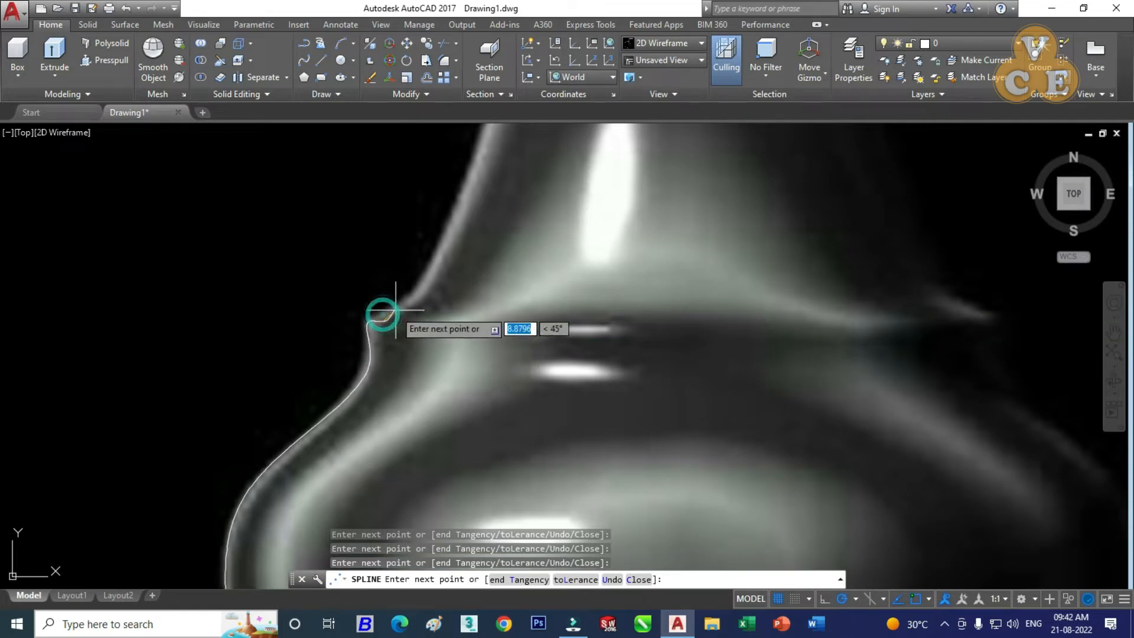
pyautogui.click(444, 260)
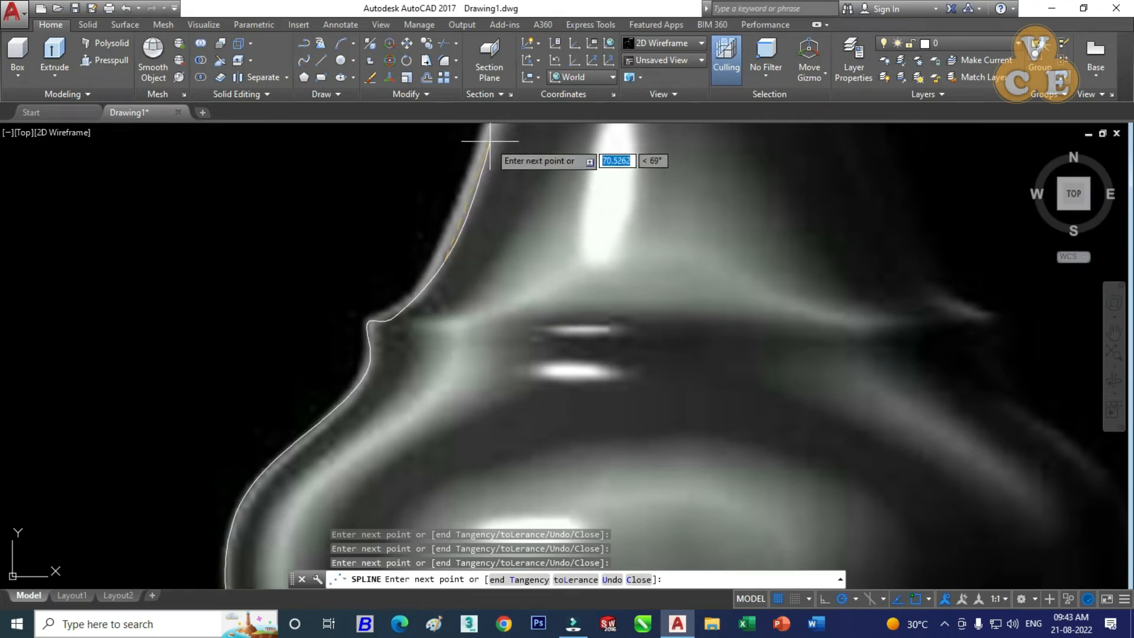
# - Continue the spline up the left edge of the king's stem to just below the wide collar
pyautogui.scroll(-4, 474, 192)
pyautogui.moveTo(550, 195); pyautogui.dragTo(468, 470, button='middle')
pyautogui.scroll(4, 473, 448)
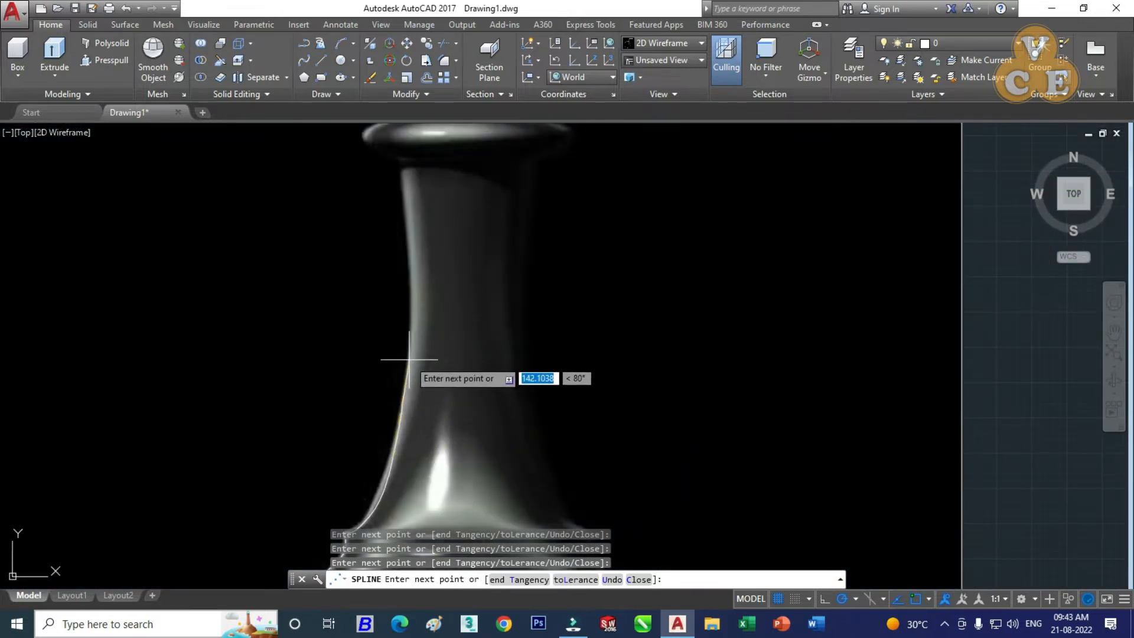
pyautogui.click(409, 363)
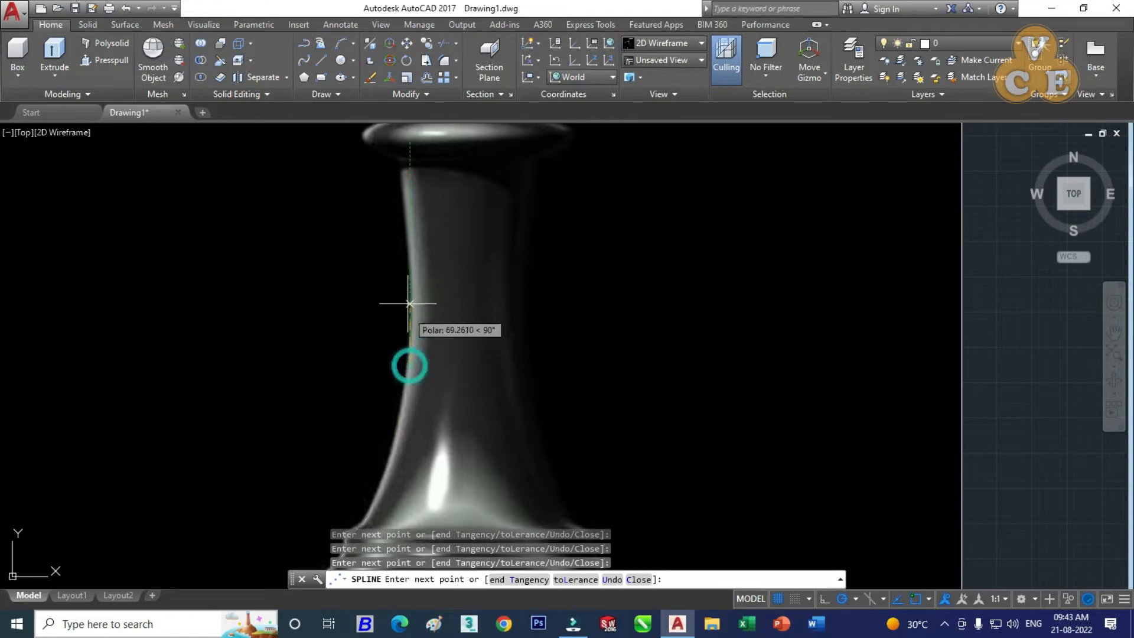
pyautogui.click(410, 275)
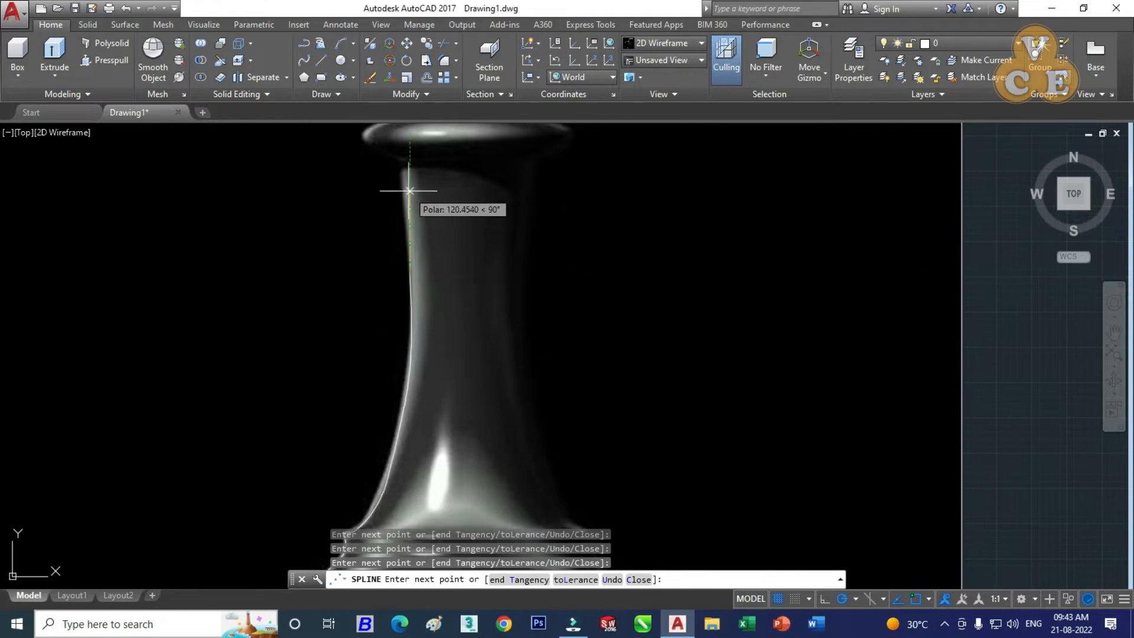
pyautogui.click(410, 187)
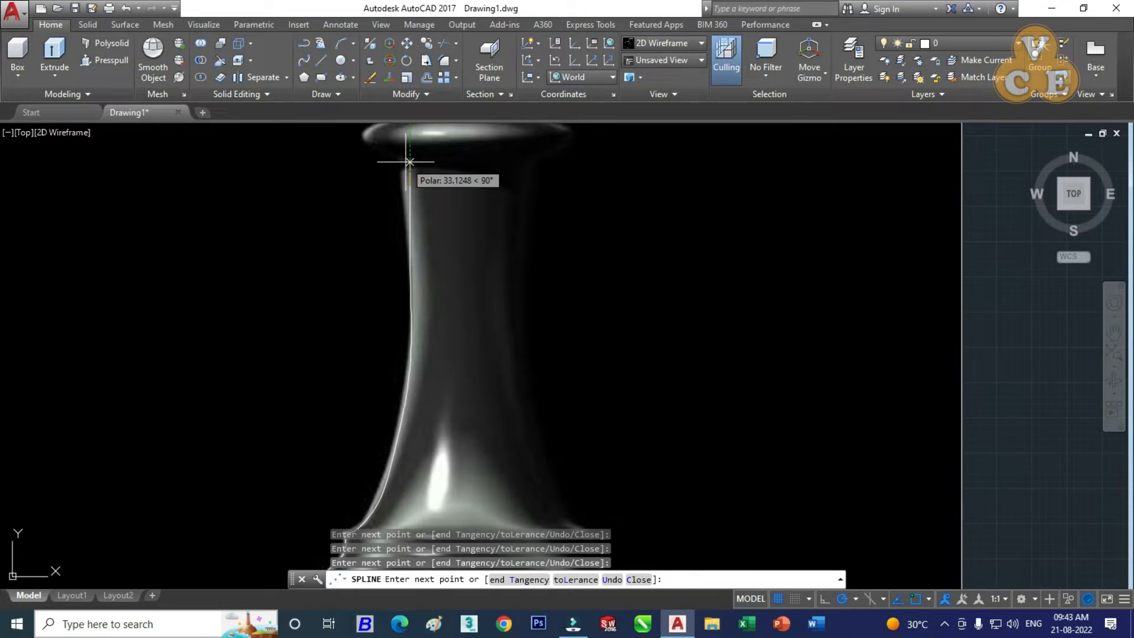
# - Extend the spline outward from the stem and around the rounded left end of the wide collar to its upper edge
pyautogui.scroll(2, 407, 160)
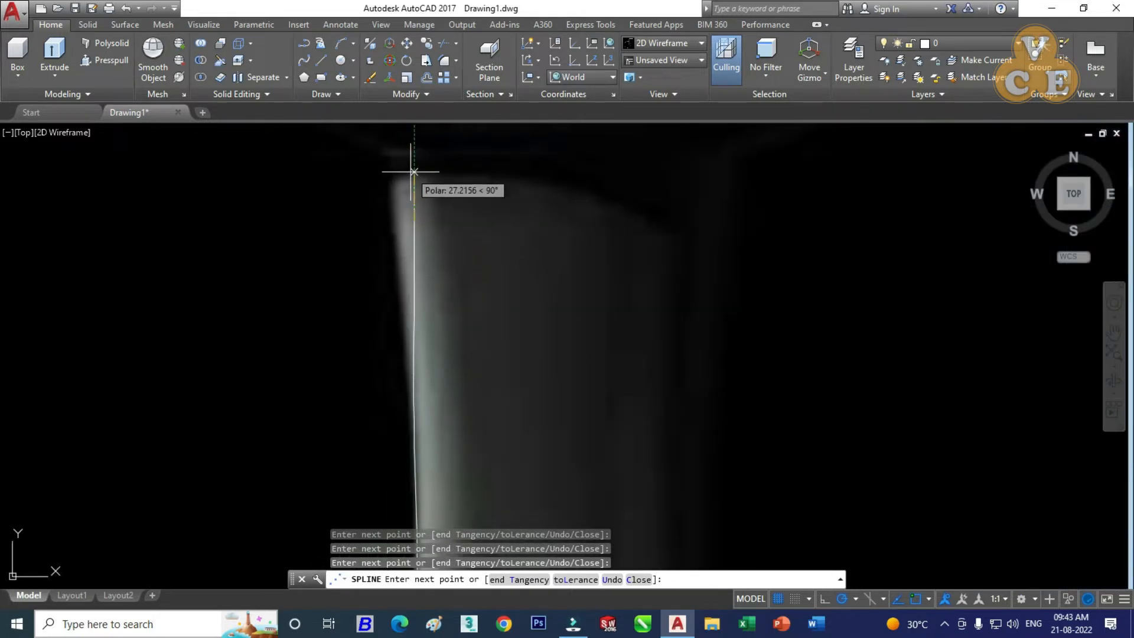
pyautogui.moveTo(382, 180); pyautogui.dragTo(399, 214, button='middle')
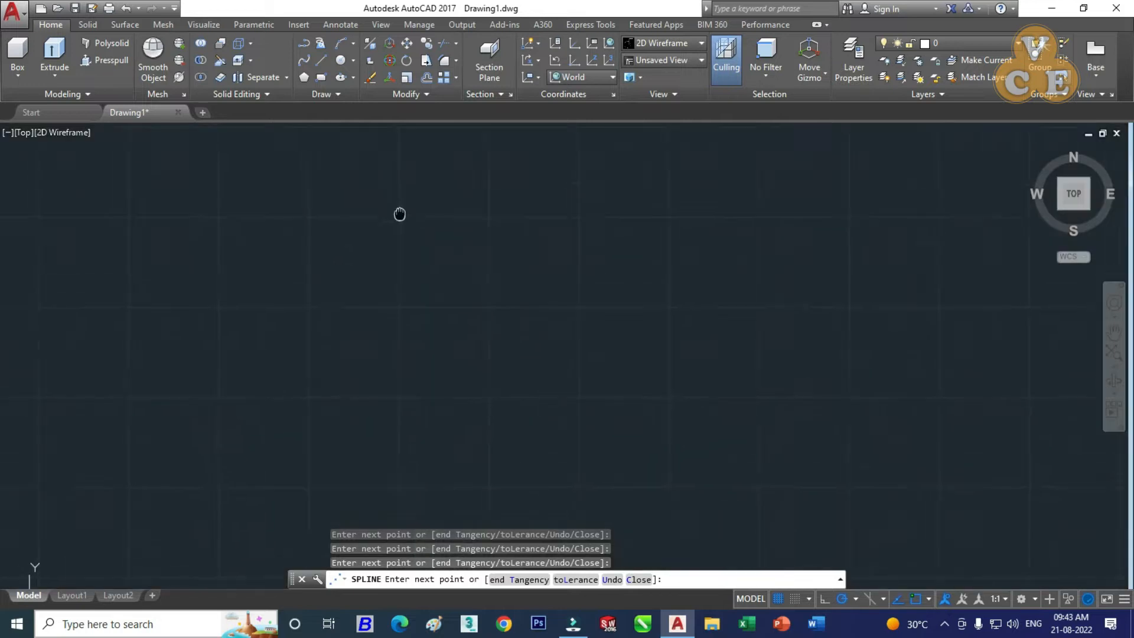
pyautogui.moveTo(472, 409); pyautogui.dragTo(472, 408, button='middle')
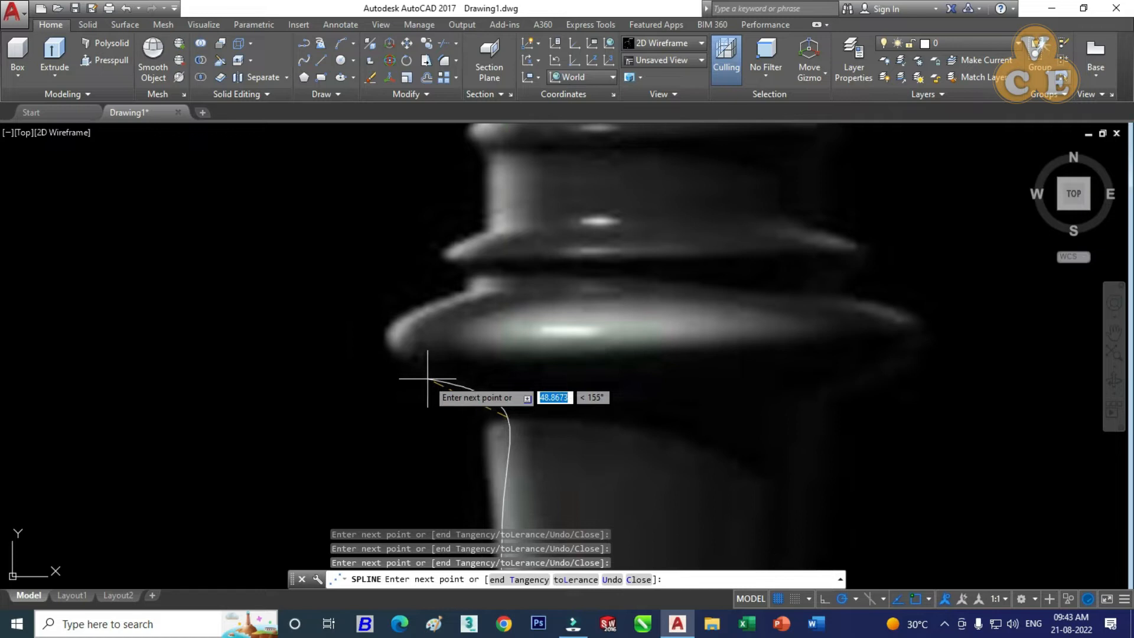
pyautogui.click(387, 354)
pyautogui.click(387, 328)
pyautogui.click(406, 314)
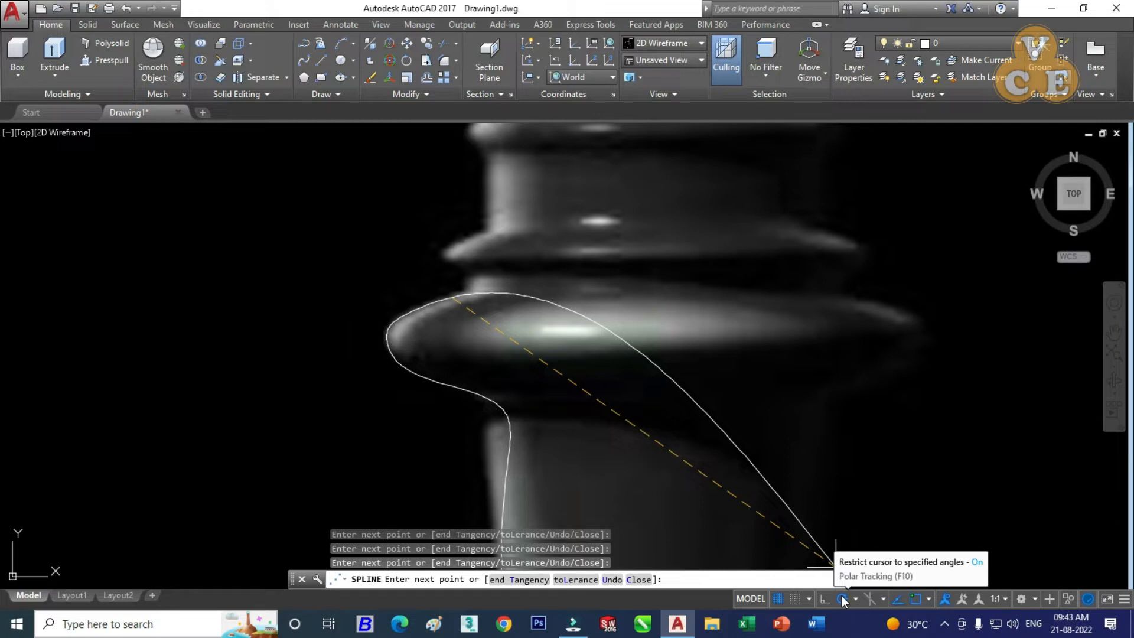
# - Turn off object snap, polar tracking and object snap tracking while the spline stays active
pyautogui.click(915, 599)
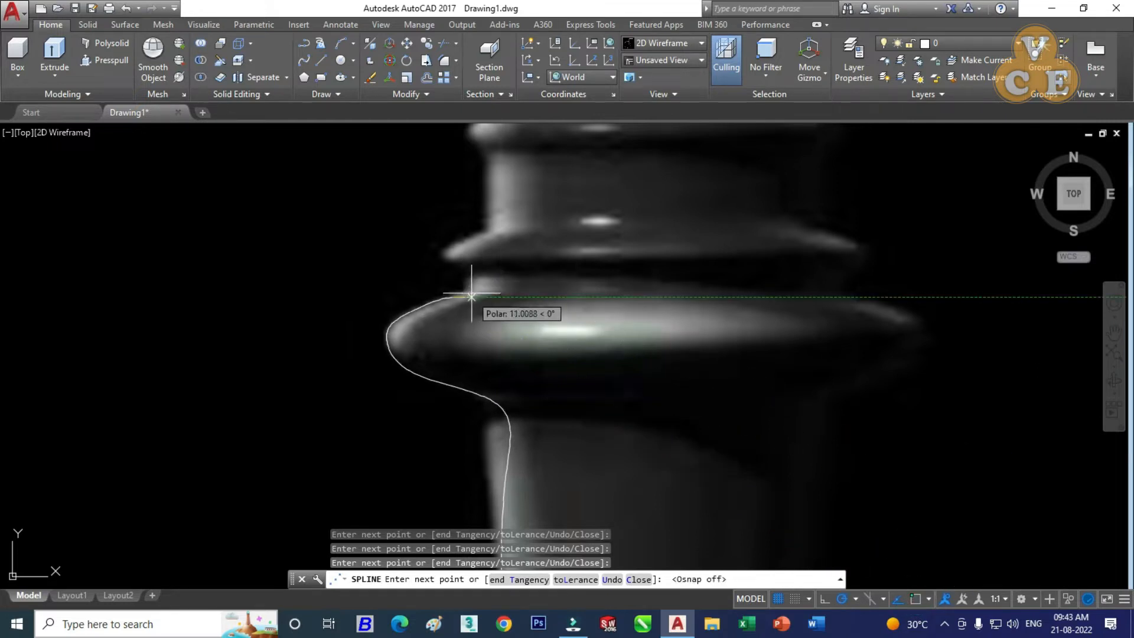
pyautogui.click(841, 598)
pyautogui.click(900, 598)
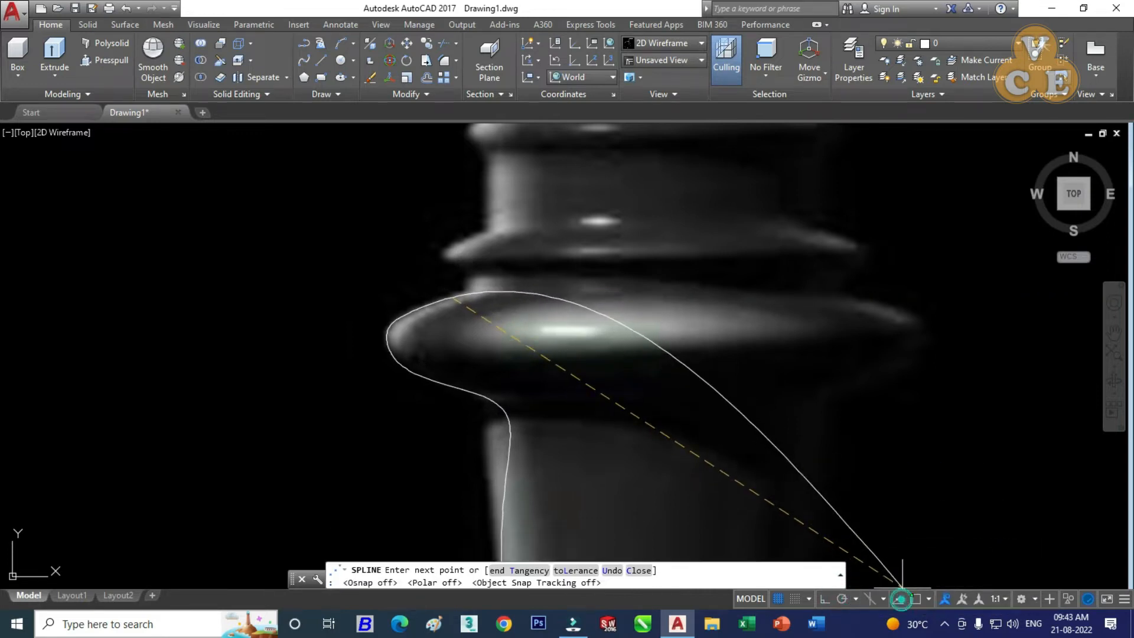
# - Continue the spline through the notch above the wide collar, around the smaller ring and up the short neck's left edge
pyautogui.click(472, 288)
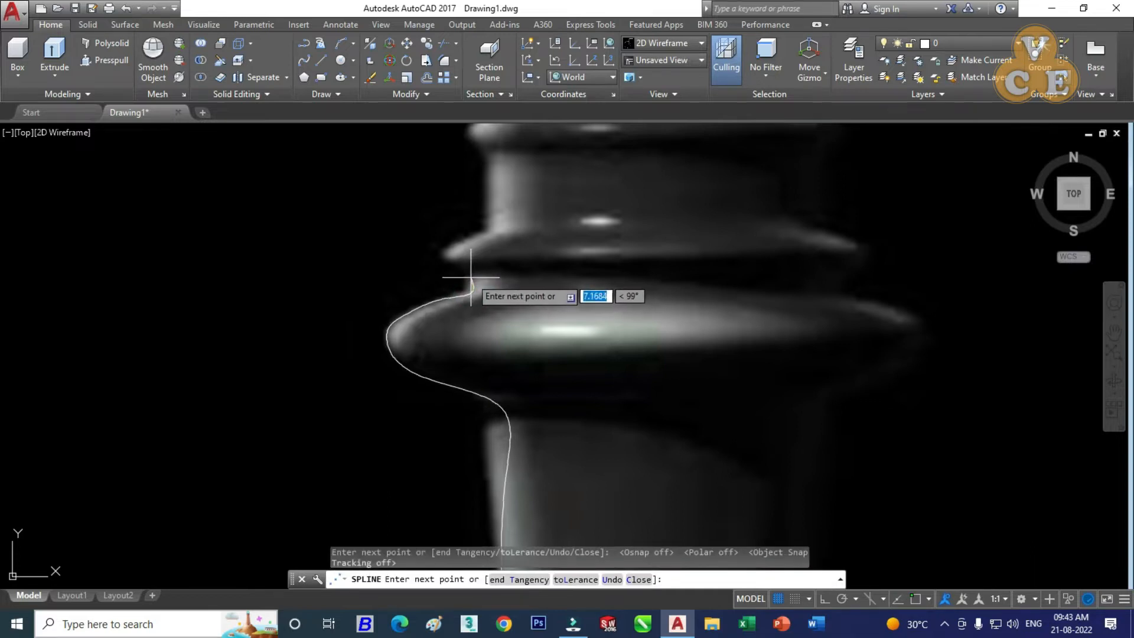
pyautogui.click(471, 275)
pyautogui.click(456, 269)
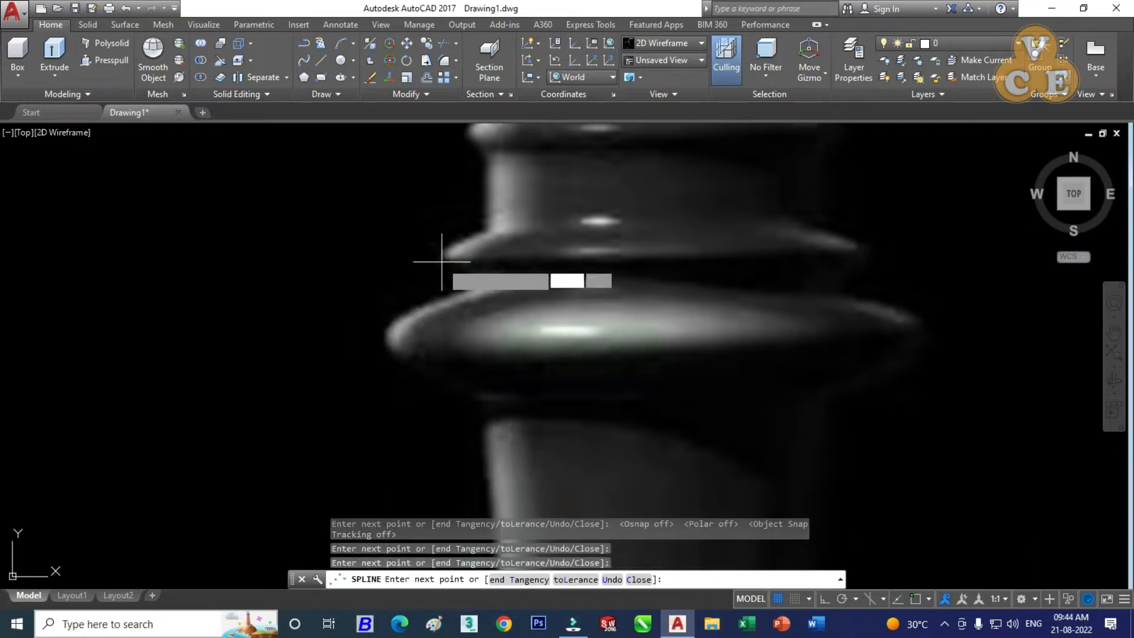
pyautogui.click(442, 261)
pyautogui.click(443, 252)
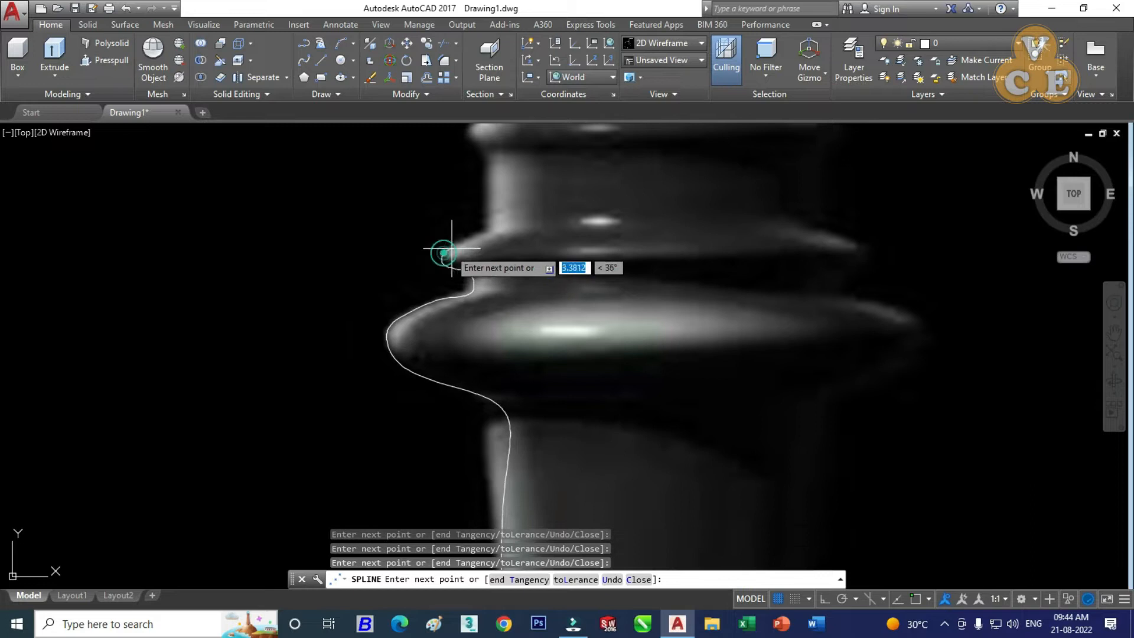
pyautogui.click(489, 228)
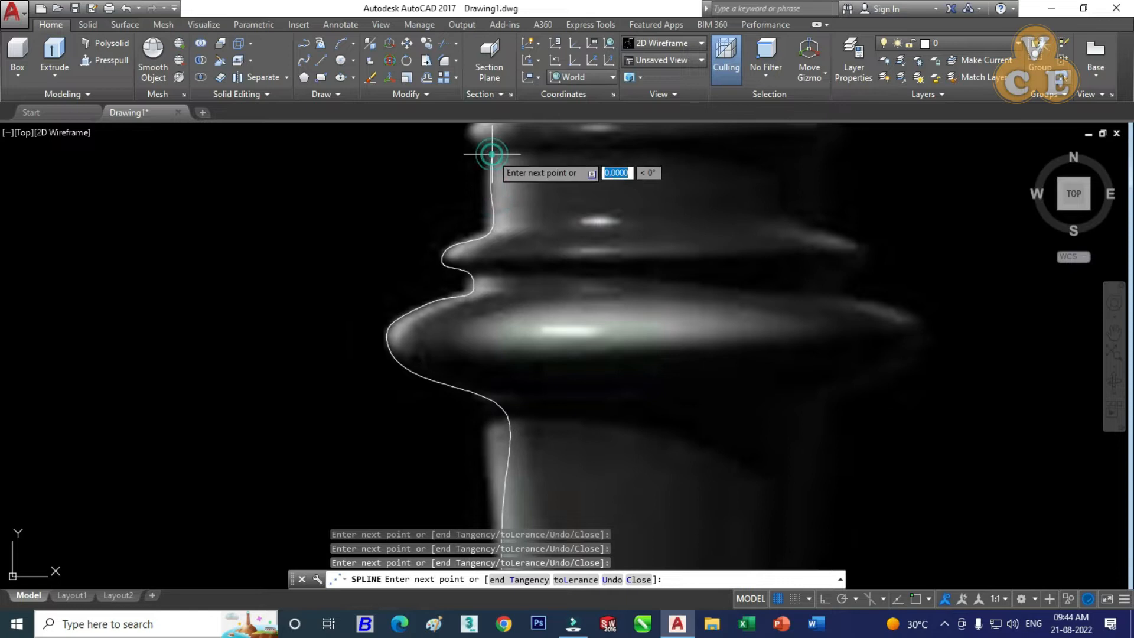
# - Continue the spline around the small ring above the short neck and up the flared head's left edge
pyautogui.moveTo(476, 142); pyautogui.dragTo(479, 154, button='middle')
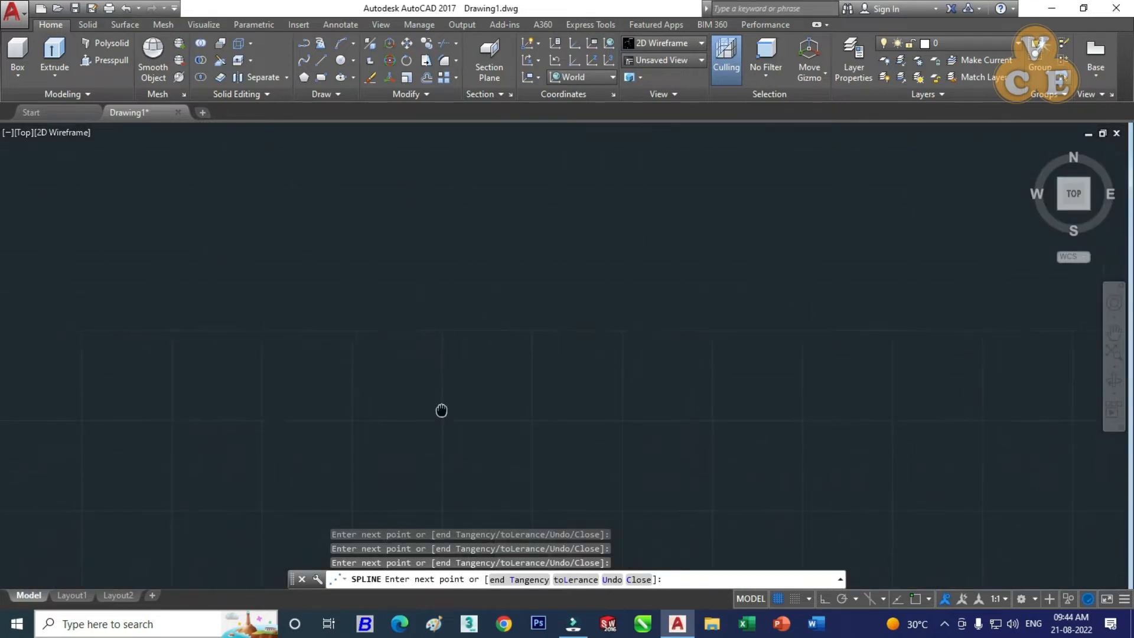
pyautogui.moveTo(441, 410); pyautogui.dragTo(442, 408, button='middle')
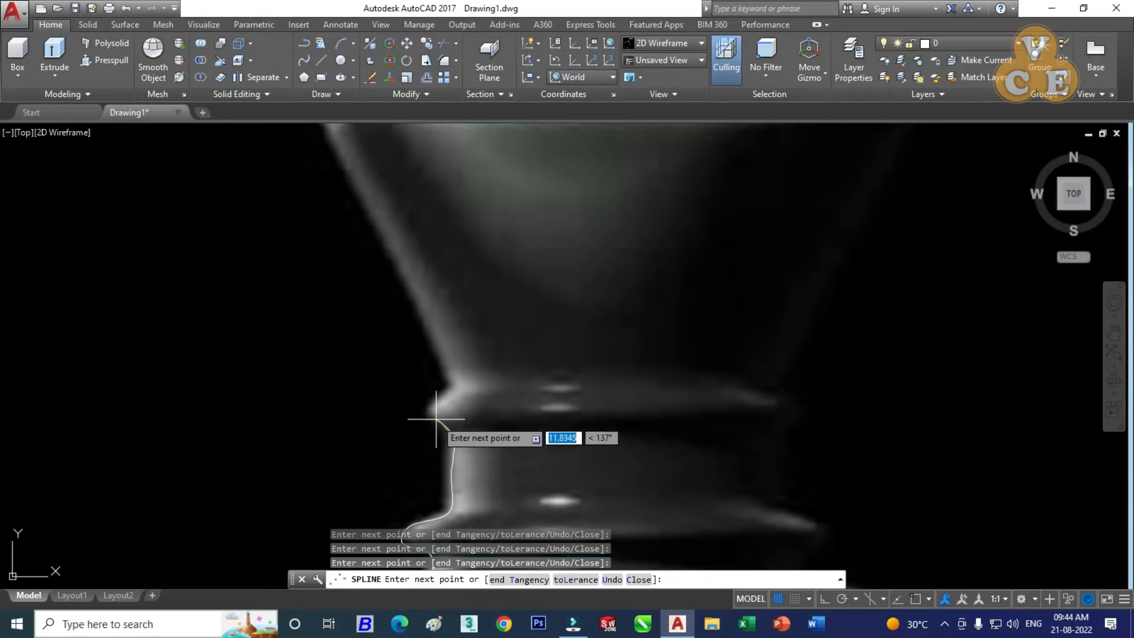
pyautogui.click(430, 415)
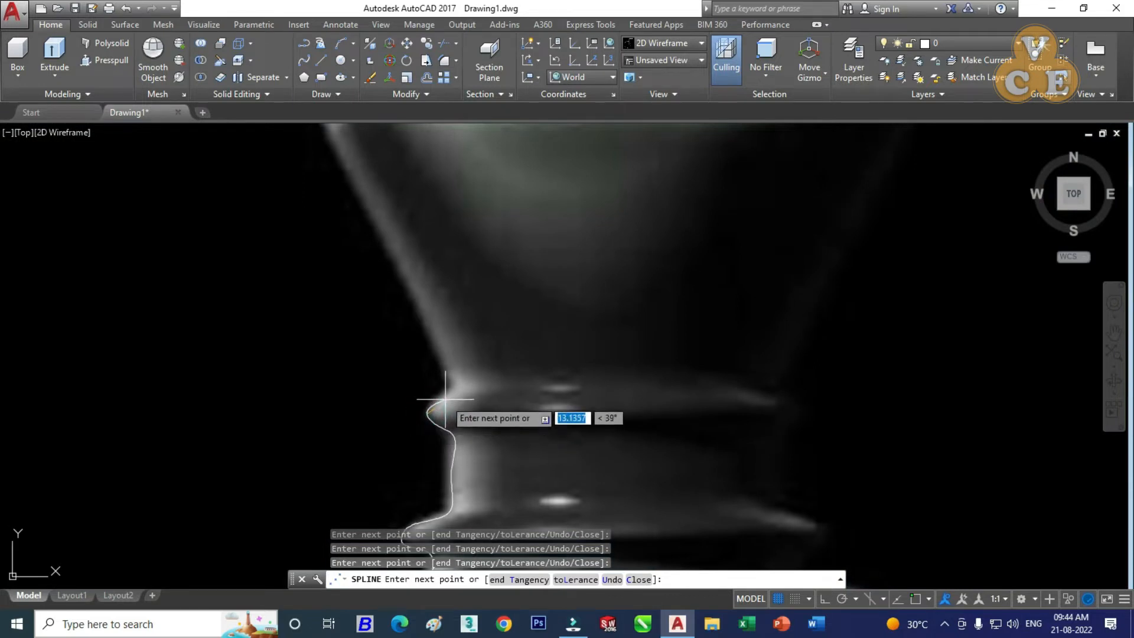
pyautogui.click(452, 384)
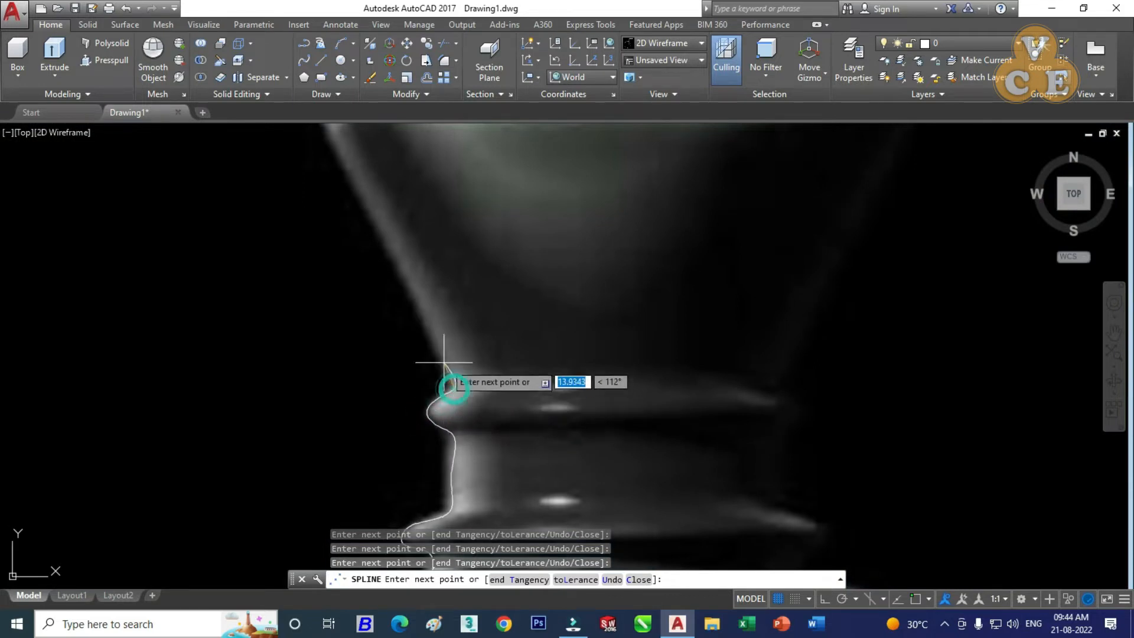
pyautogui.click(422, 307)
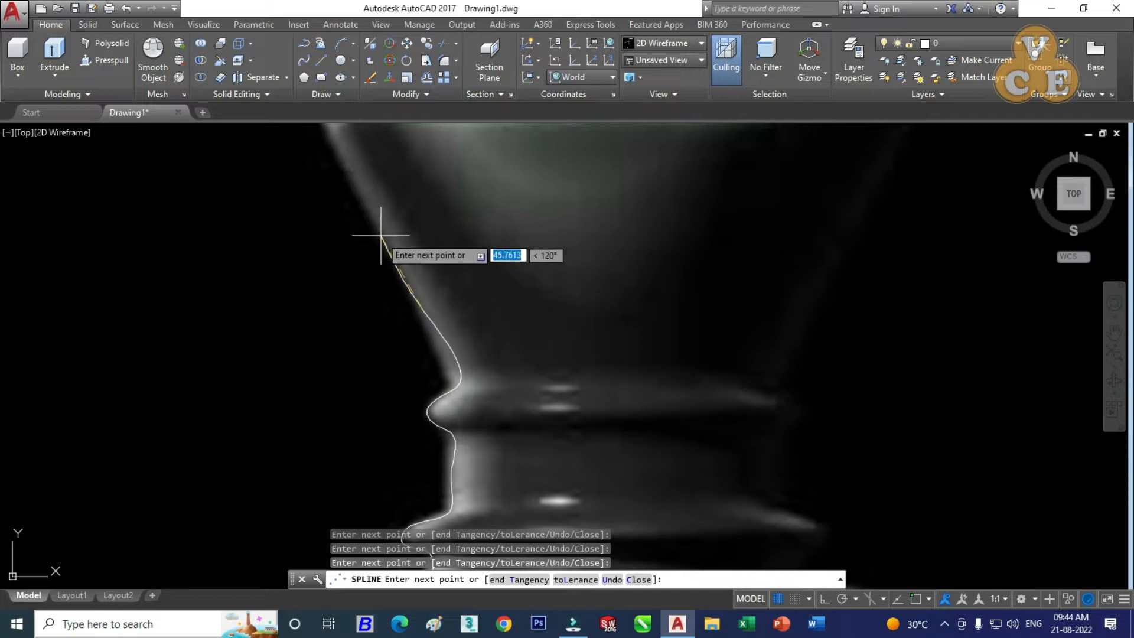
pyautogui.click(339, 151)
# - Carry the spline around the head's upper left corner and along its domed edge to the centre below the ball, and finish it
pyautogui.moveTo(339, 151); pyautogui.dragTo(371, 156, button='middle')
pyautogui.moveTo(372, 407); pyautogui.dragTo(339, 454, button='middle')
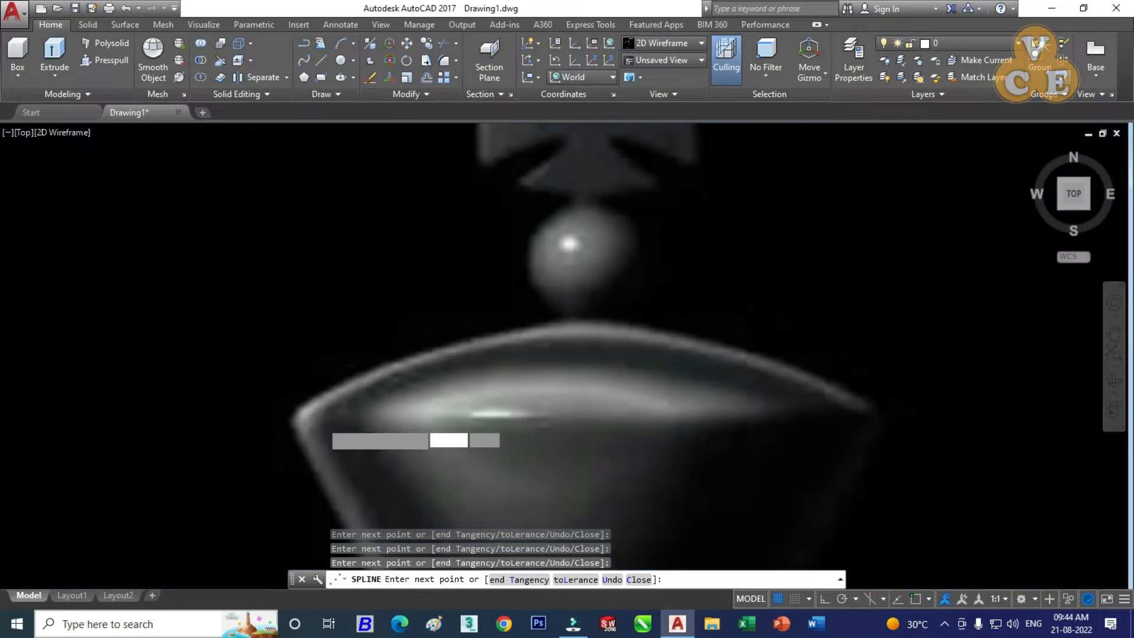
pyautogui.click(295, 425)
pyautogui.click(296, 412)
pyautogui.click(336, 390)
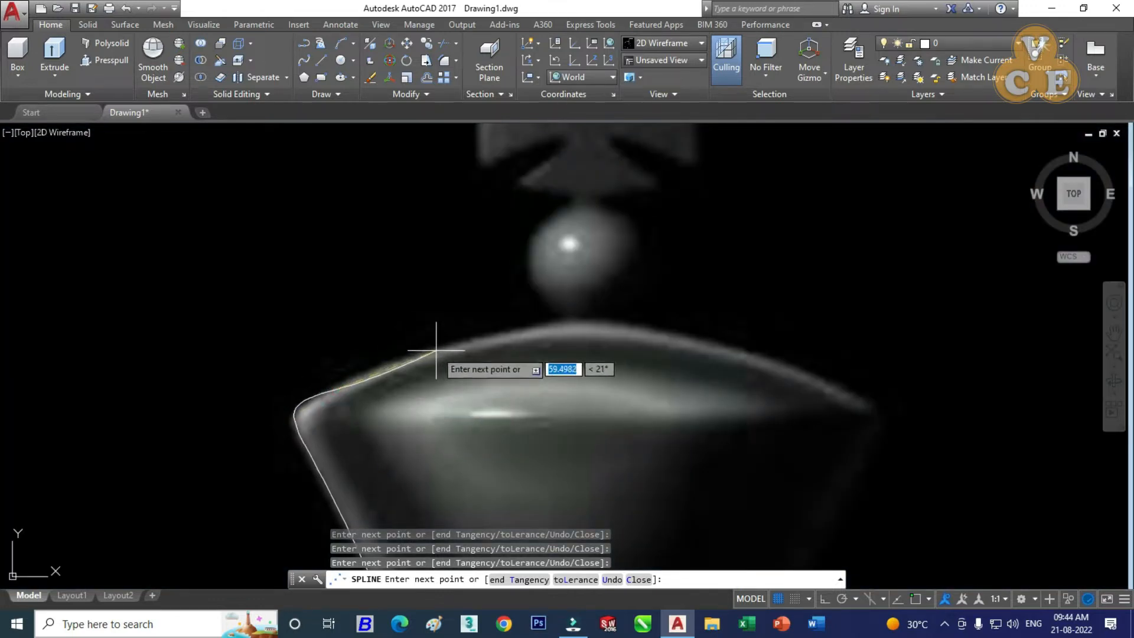
pyautogui.click(436, 349)
pyautogui.click(543, 329)
pyautogui.click(569, 324)
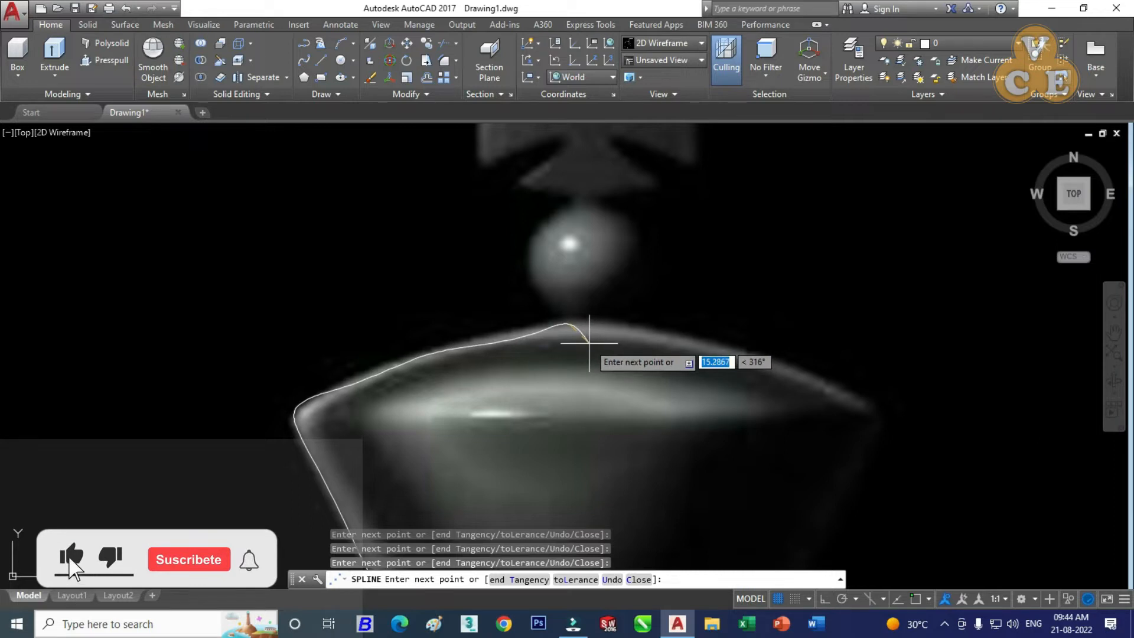
pyautogui.press('Return')
# - Start a new spline with object snap on, at the lower end of the traced profile above the base disc
pyautogui.scroll(-6, 472, 263)
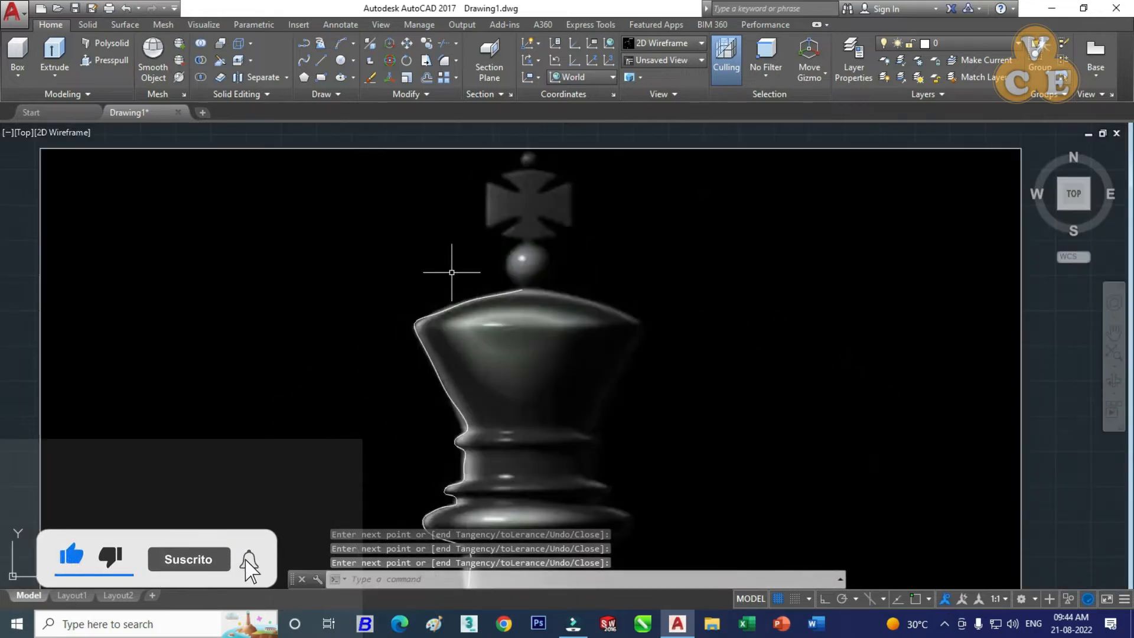
pyautogui.scroll(-4, 483, 444)
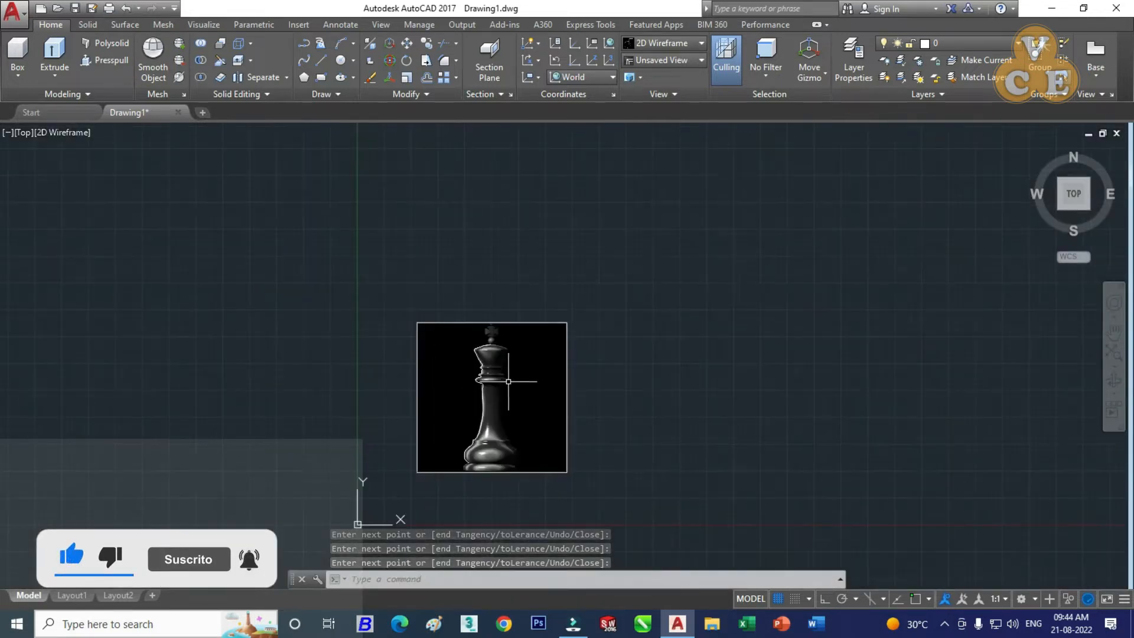
pyautogui.scroll(6, 467, 469)
pyautogui.scroll(4, 468, 470)
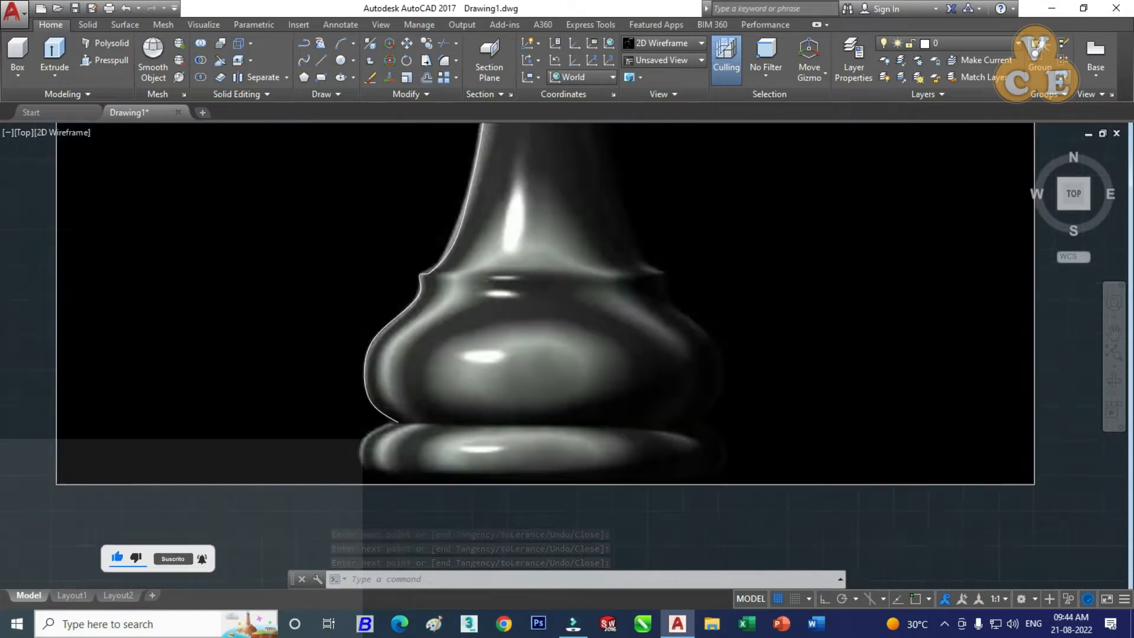
pyautogui.scroll(-2, 480, 413)
pyautogui.scroll(4, 484, 425)
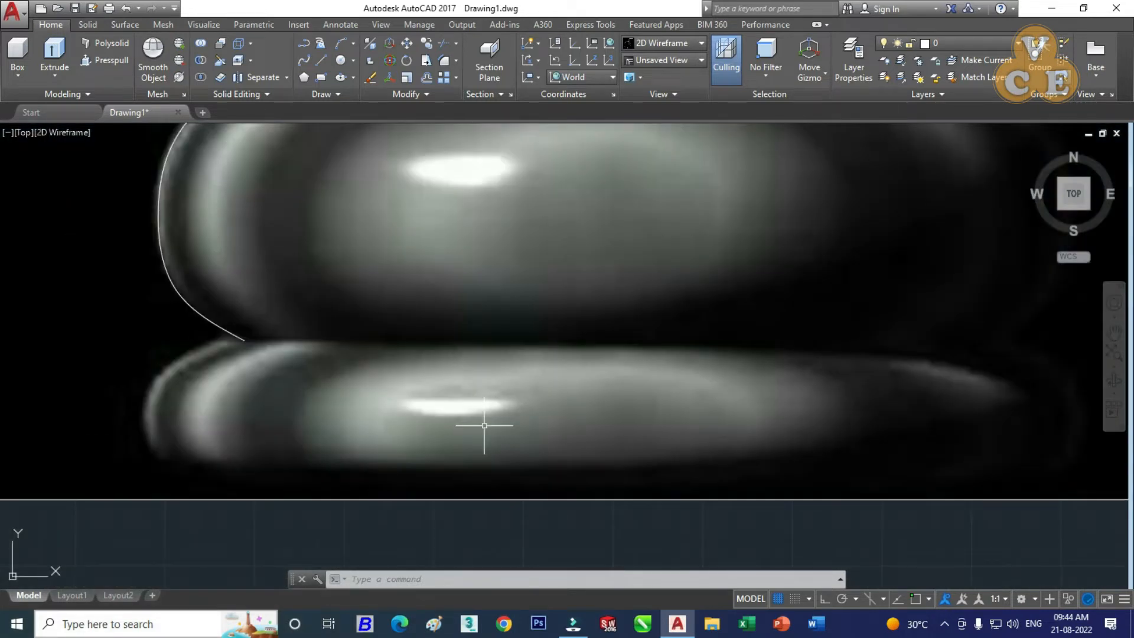
pyautogui.click(305, 60)
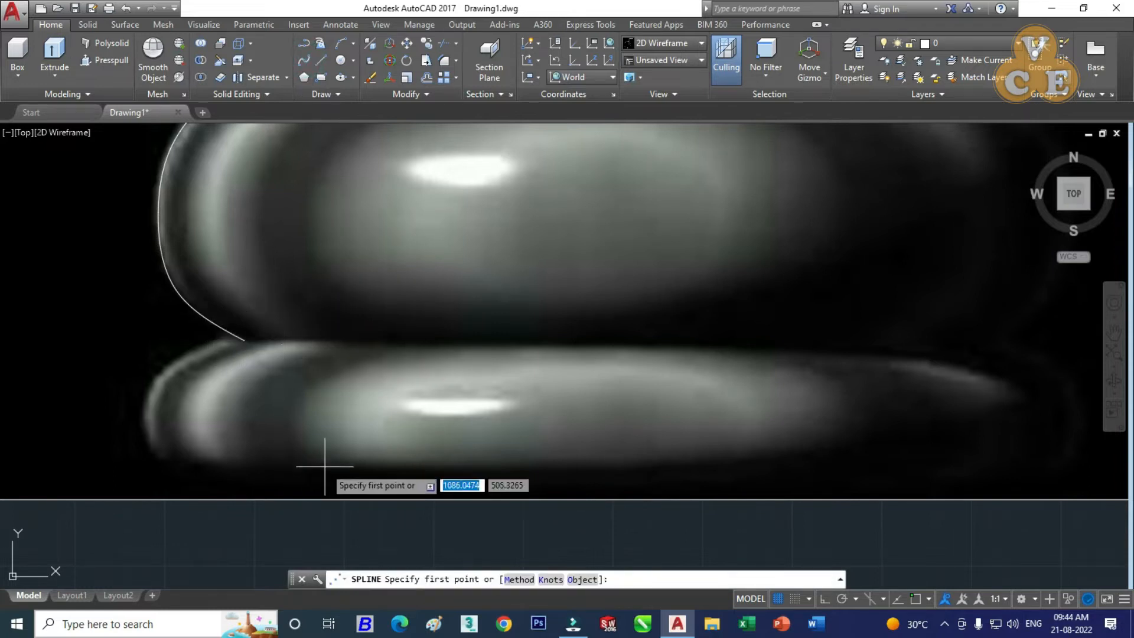
pyautogui.click(917, 598)
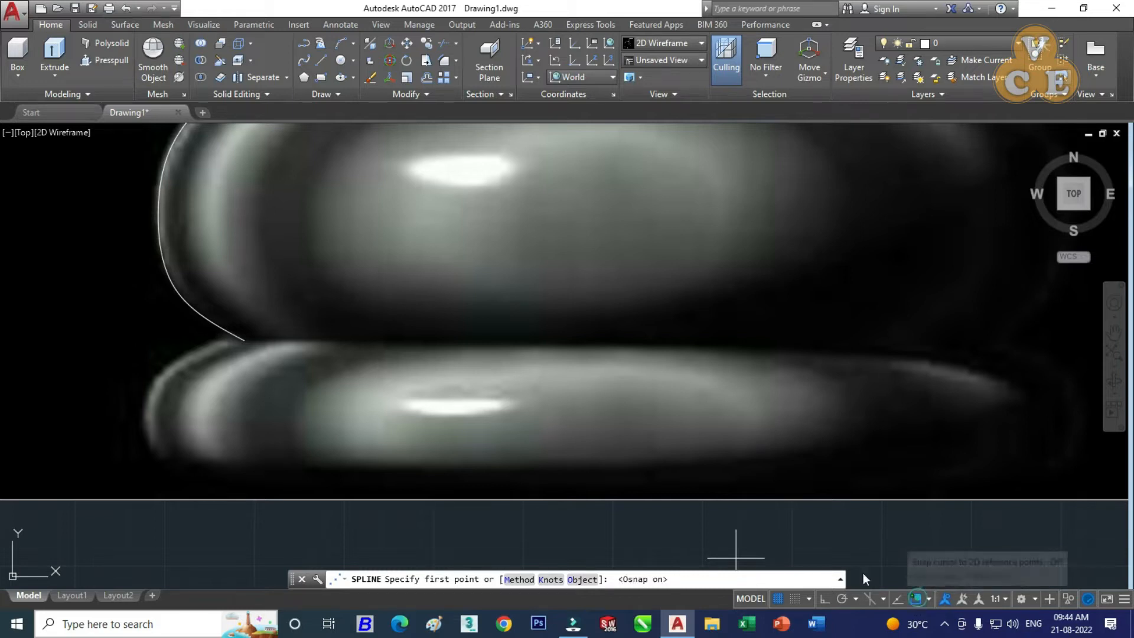
pyautogui.click(243, 339)
# - Trace the base disc's rounded left end and its underside to near the king's centre, and finish the spline
pyautogui.click(207, 346)
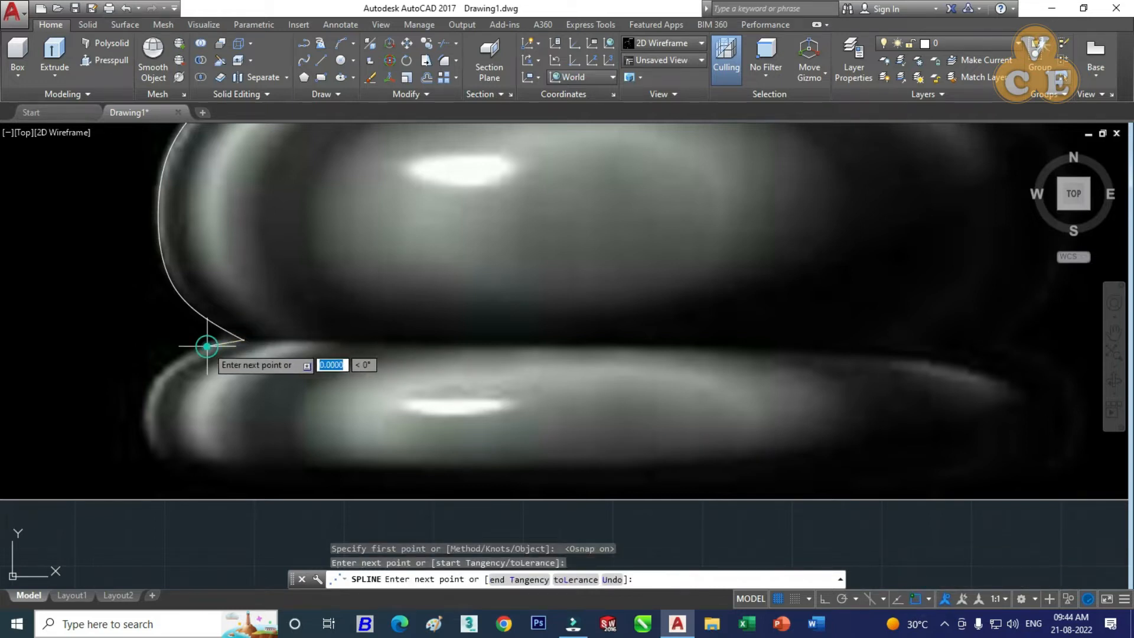
pyautogui.click(164, 373)
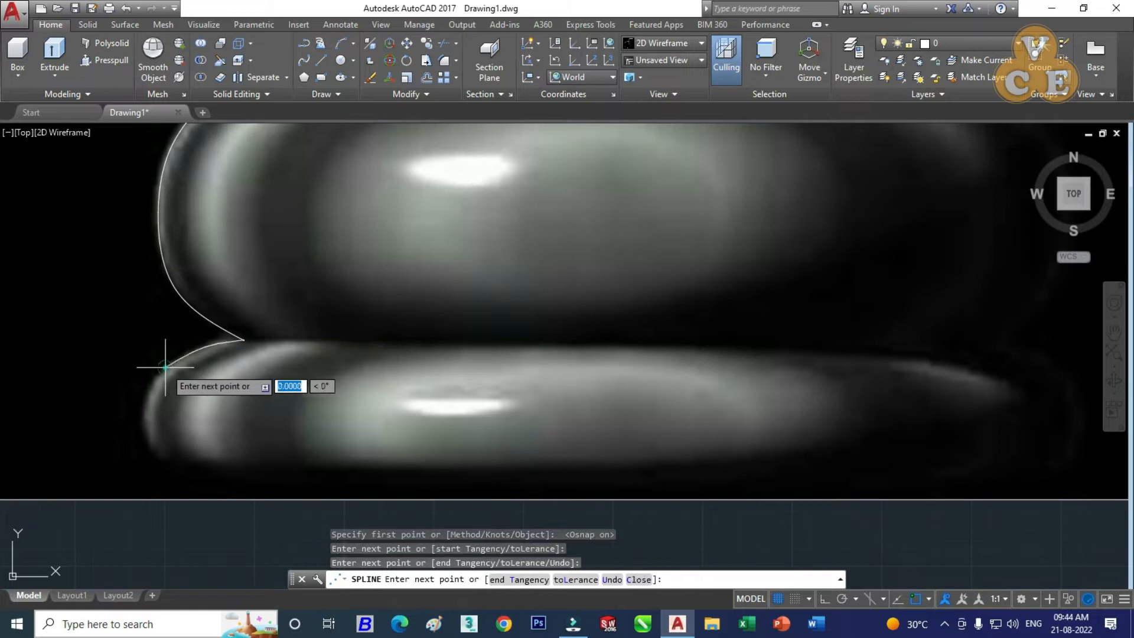
pyautogui.click(147, 440)
pyautogui.click(173, 466)
pyautogui.click(227, 476)
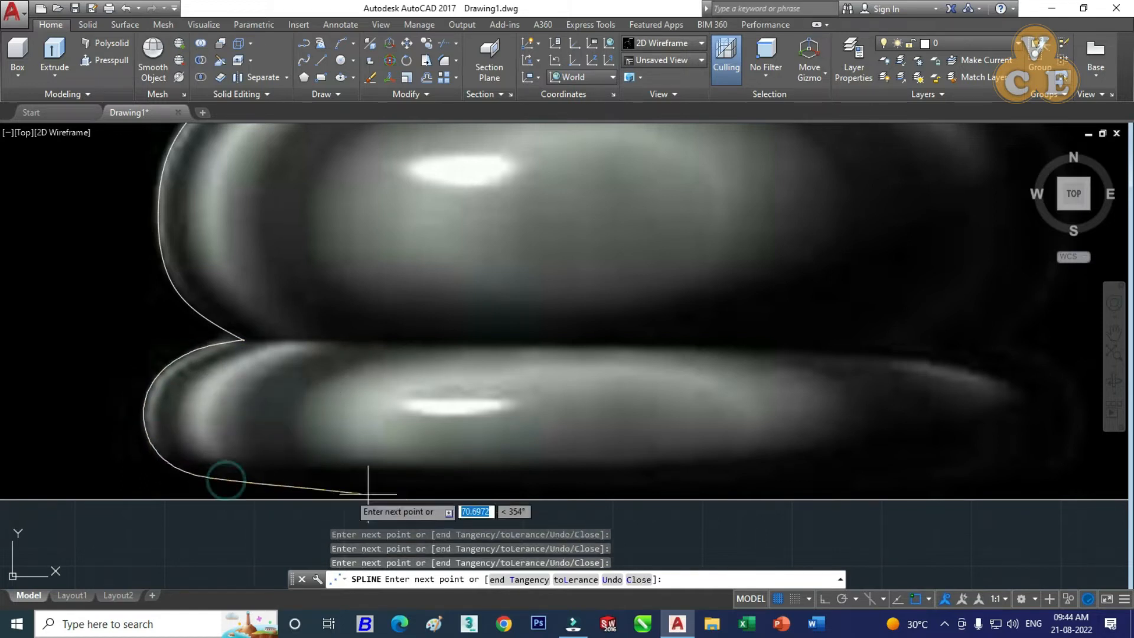
pyautogui.click(485, 487)
pyautogui.press('Return')
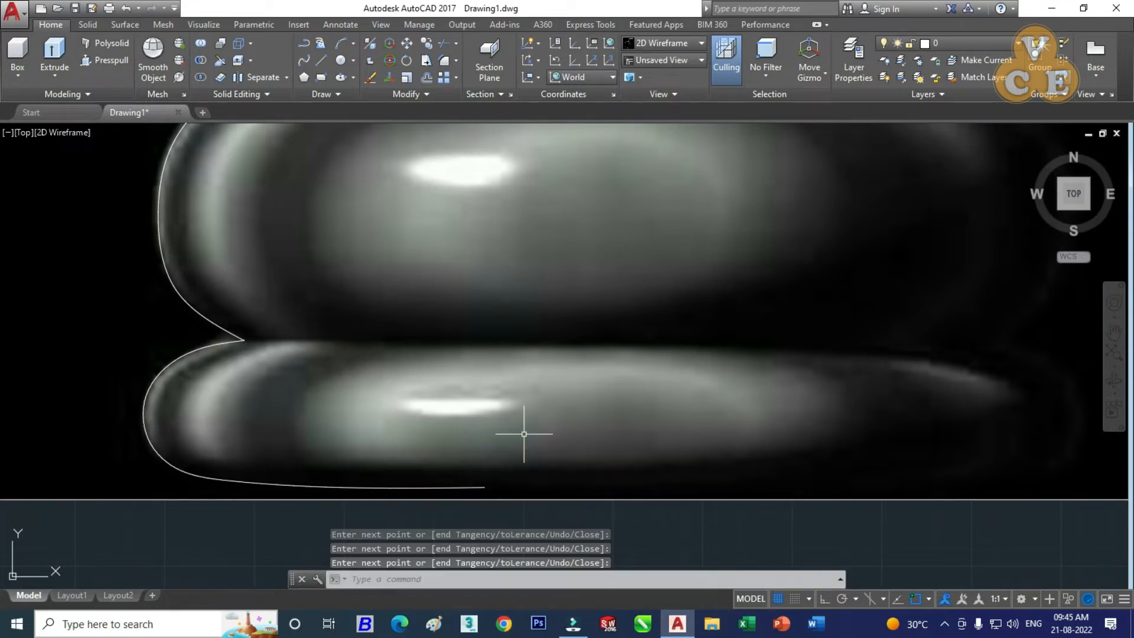
# - Move the king picture horizontally to the right, clear of the traced profile splines
pyautogui.scroll(-4, 392, 401)
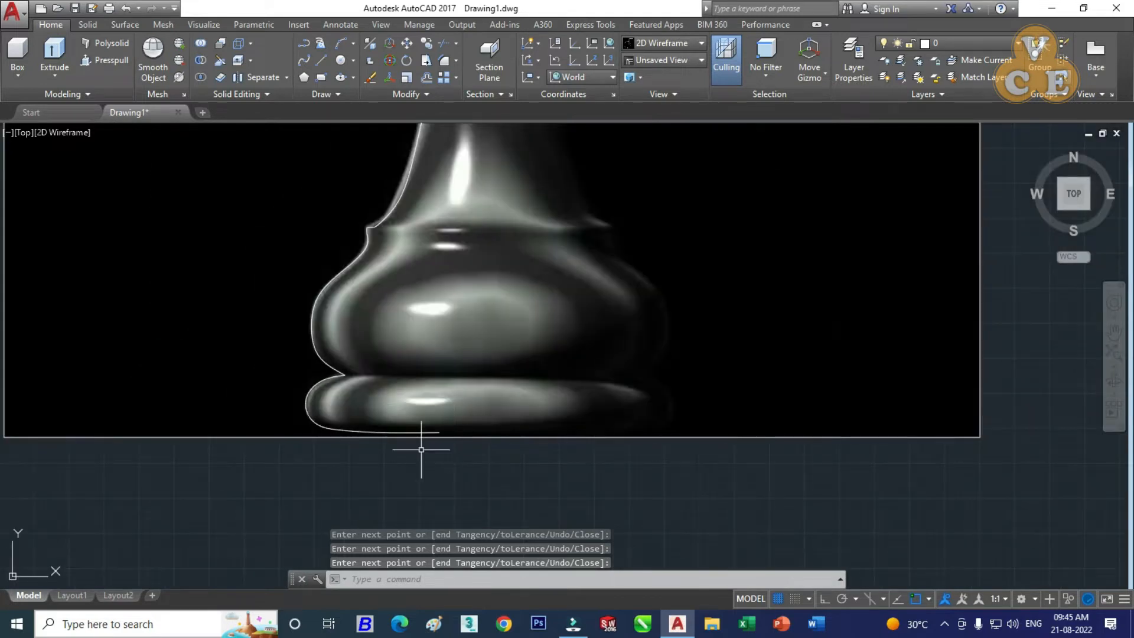
pyautogui.scroll(-2, 259, 349)
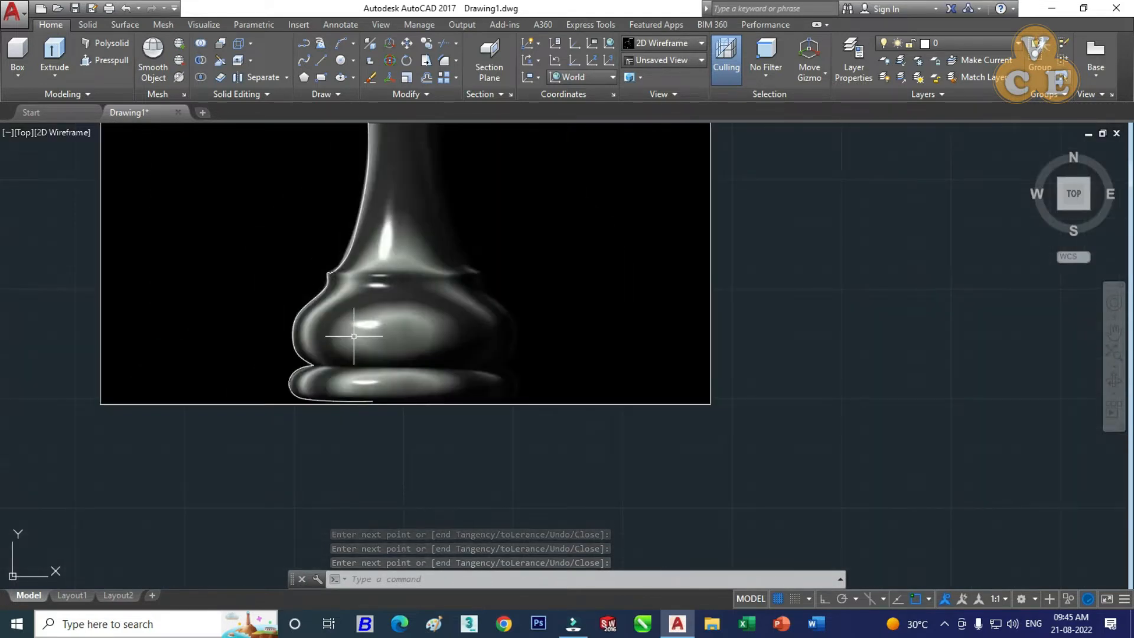
pyautogui.scroll(-5, 392, 311)
pyautogui.scroll(5, 396, 207)
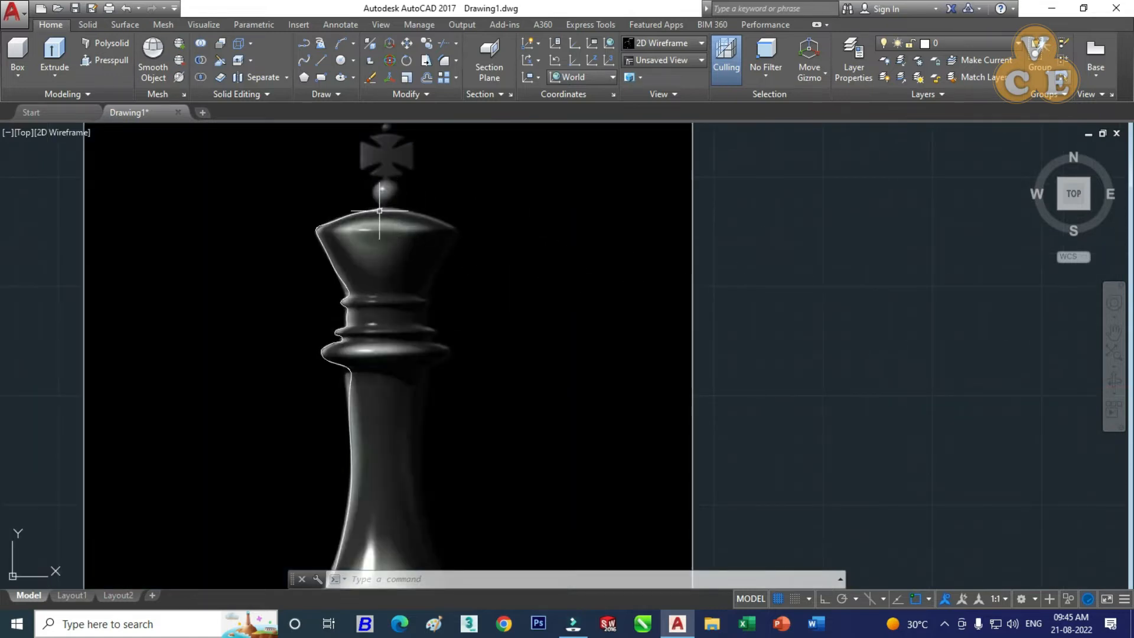
pyautogui.scroll(-3, 379, 210)
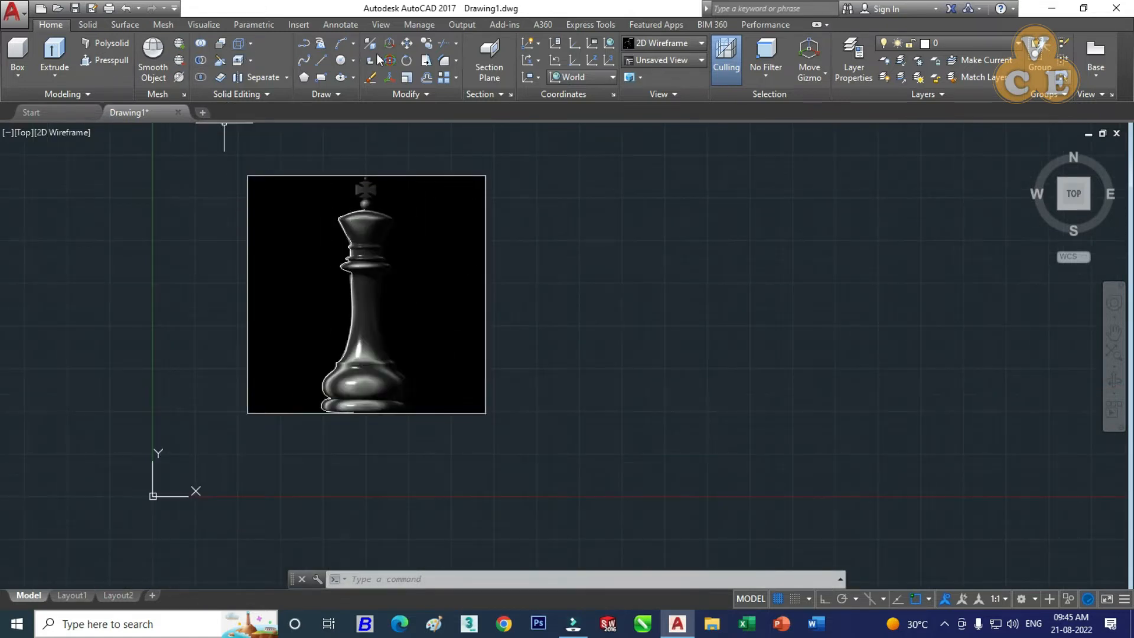
pyautogui.click(407, 43)
pyautogui.click(485, 172)
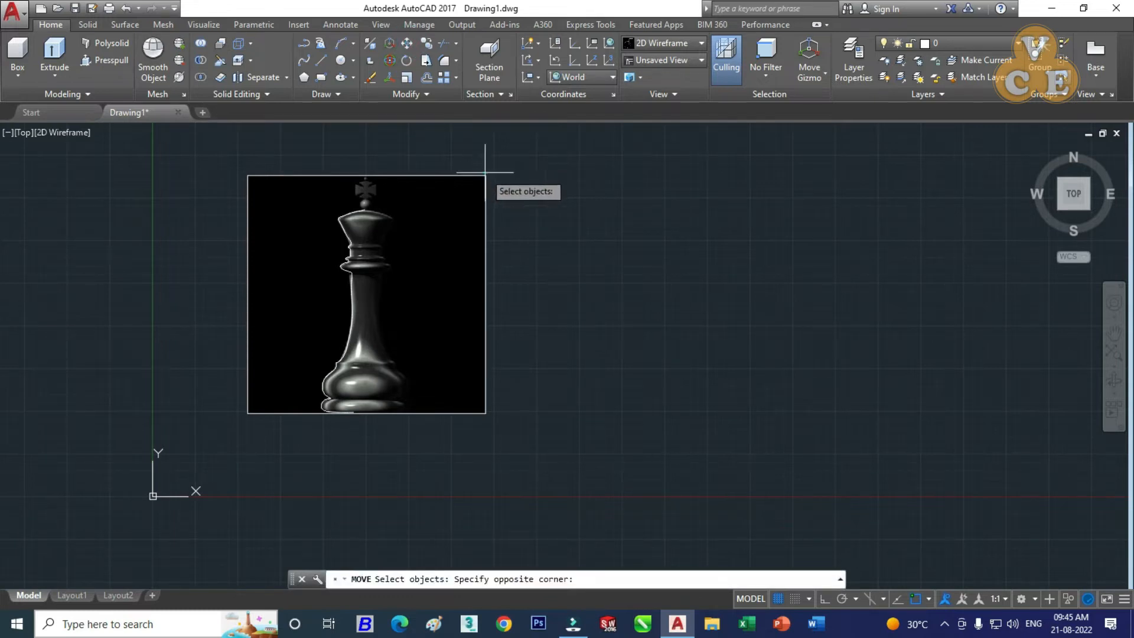
pyautogui.click(472, 181)
pyautogui.press('Return')
pyautogui.click(479, 153)
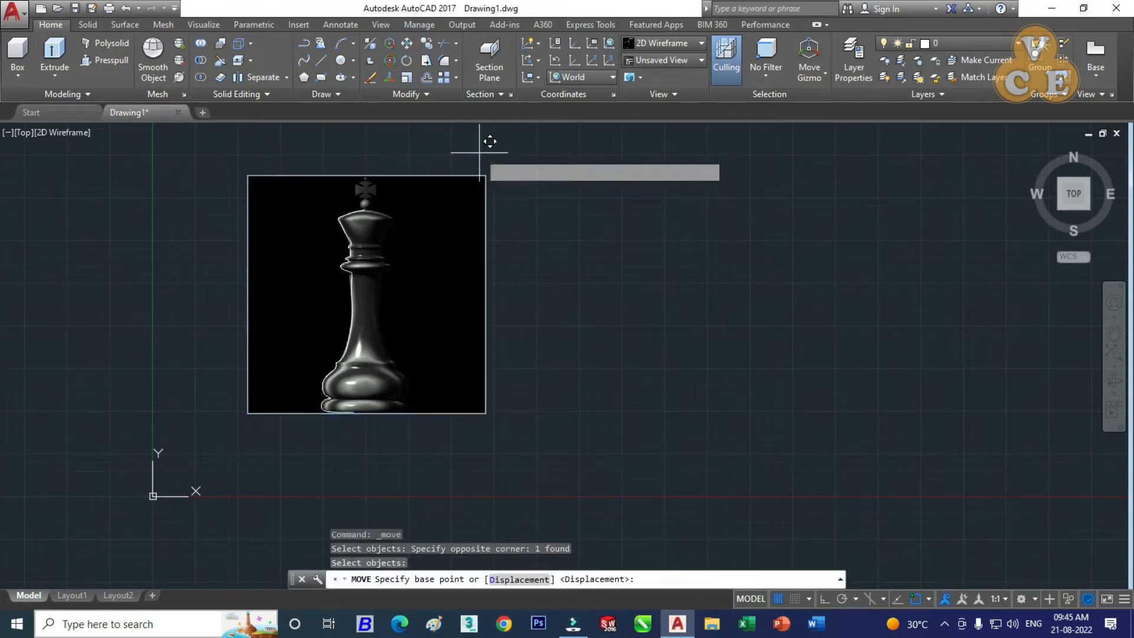
pyautogui.click(844, 154)
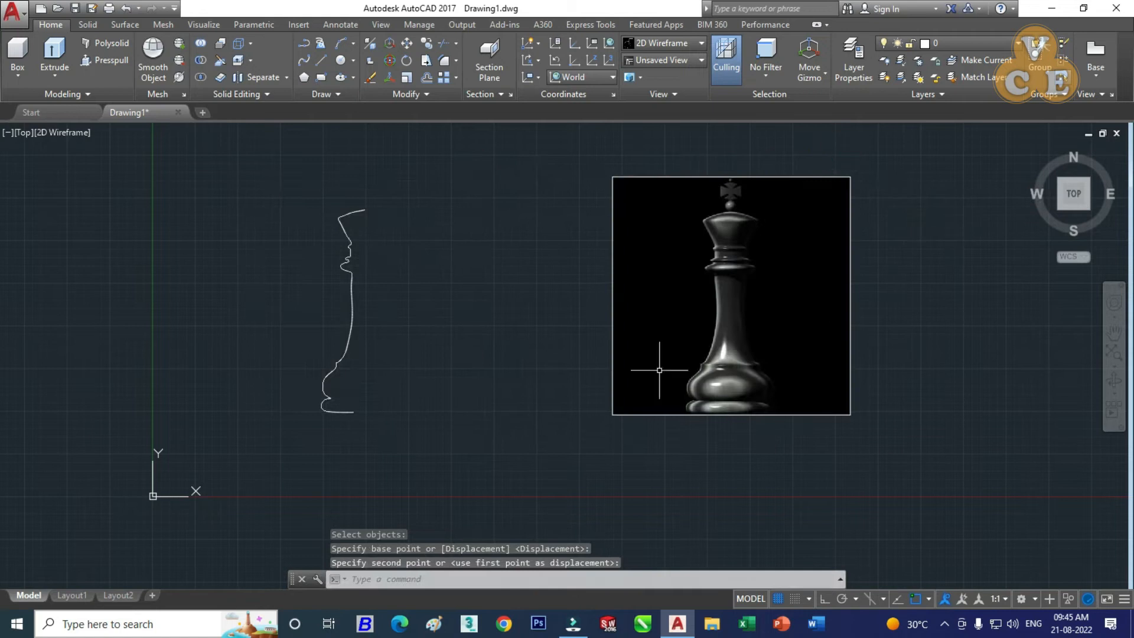
# - Try to stretch the profile spline's fit point just above the small ledge over the base bulge
pyautogui.scroll(4, 332, 400)
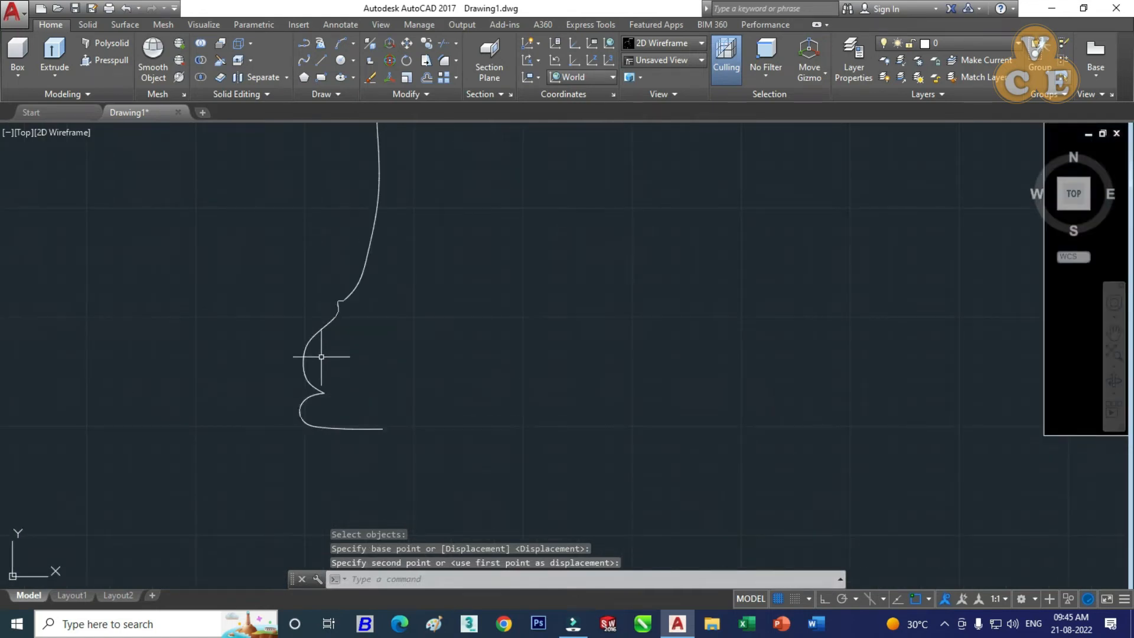
pyautogui.scroll(2, 349, 353)
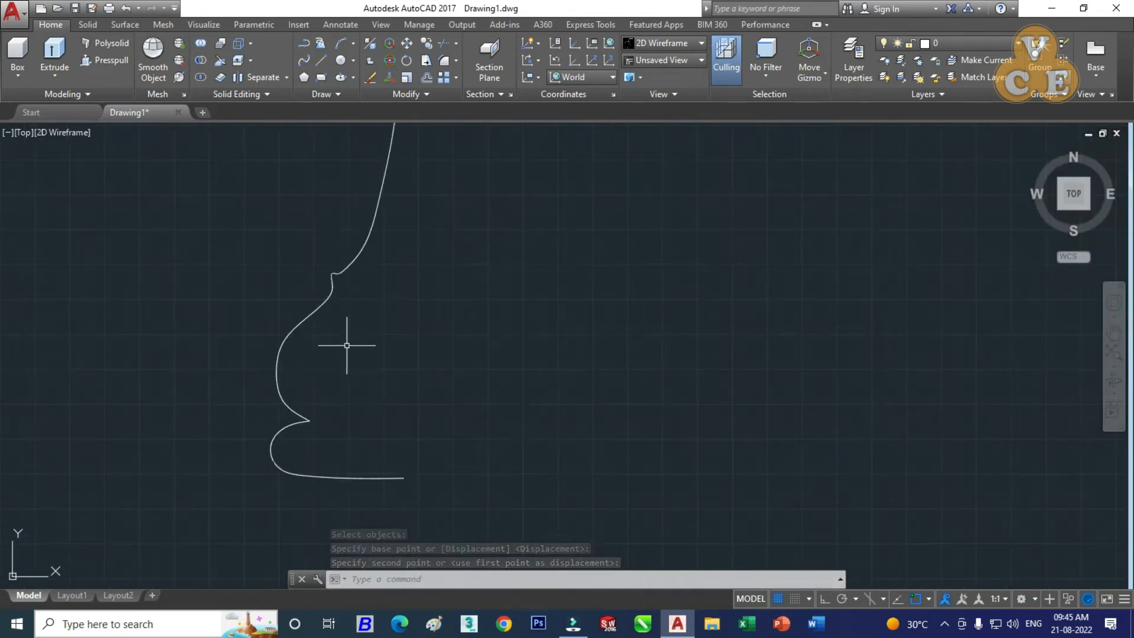
pyautogui.scroll(6, 364, 251)
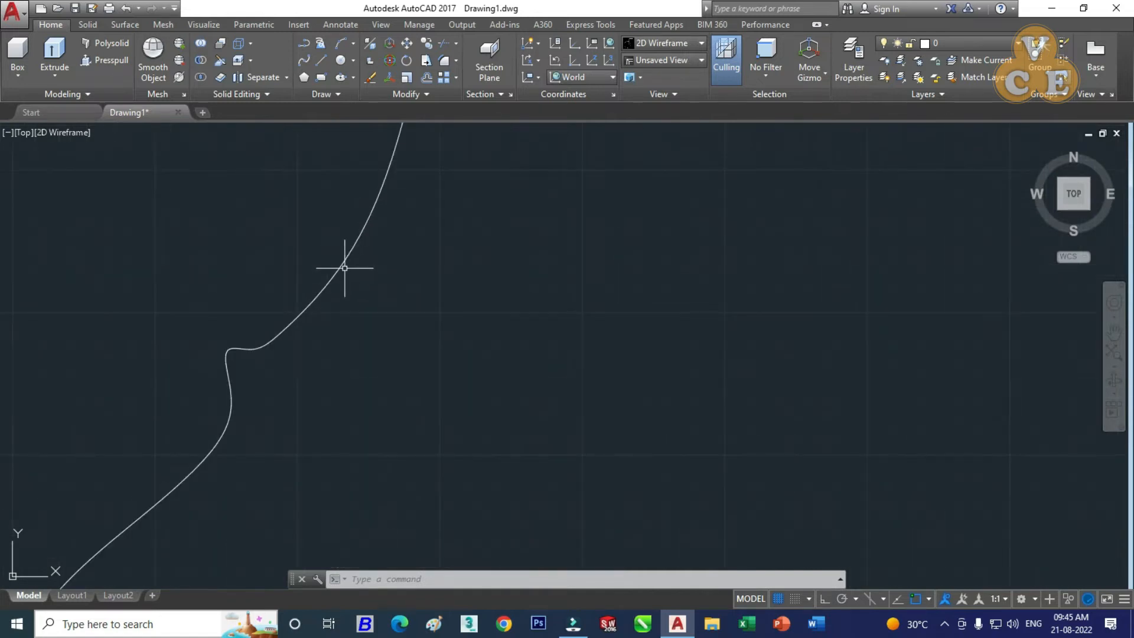
pyautogui.click(344, 268)
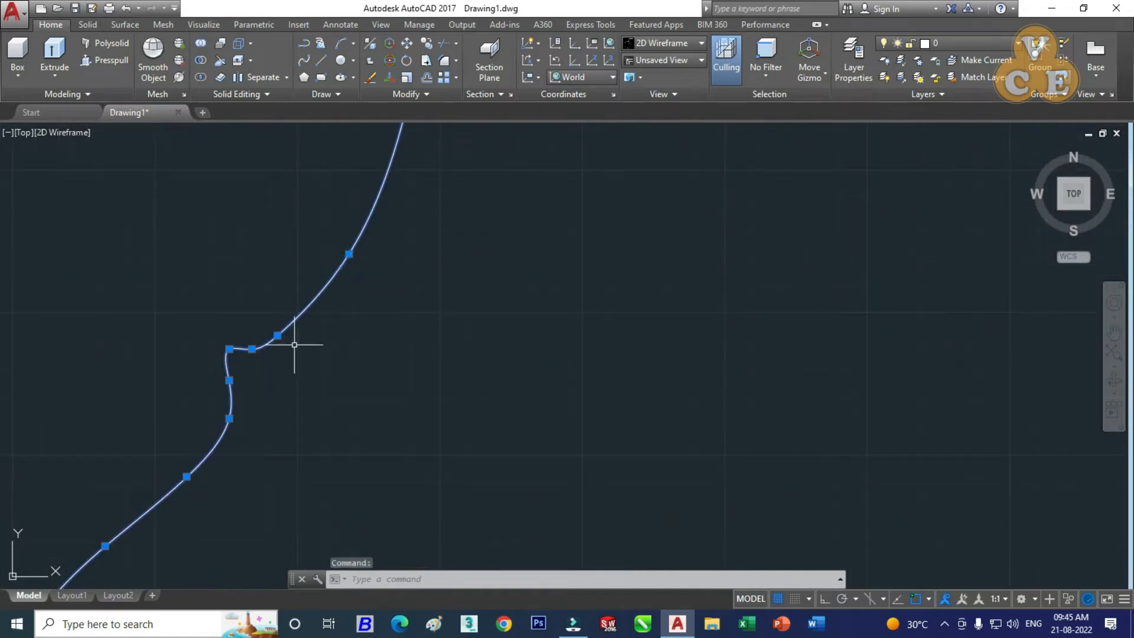
pyautogui.click(276, 335)
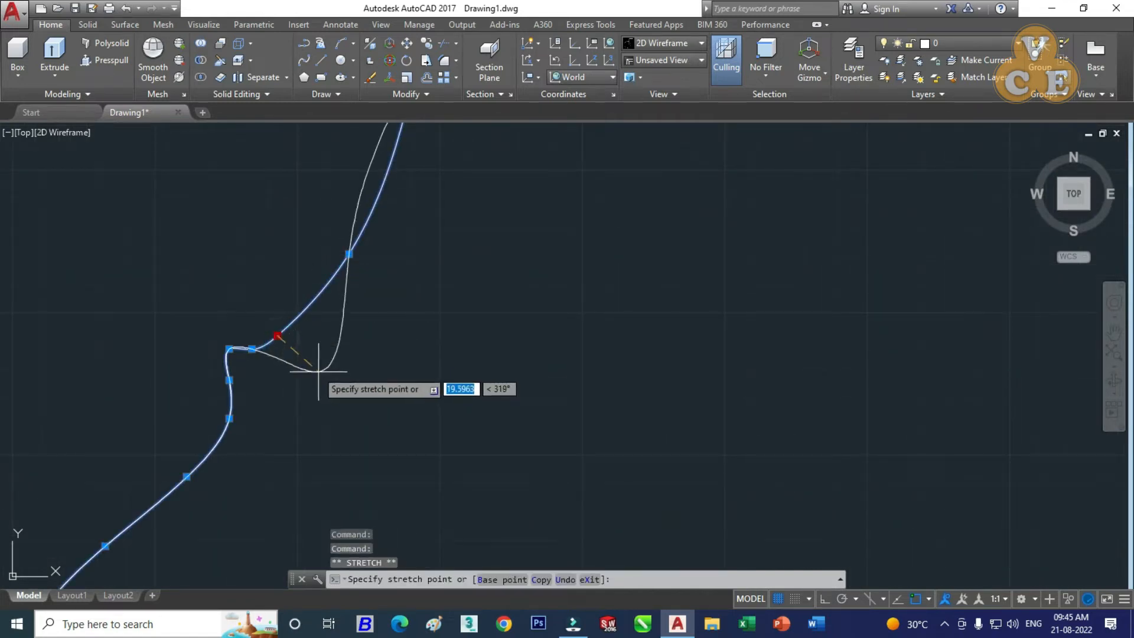
pyautogui.click(292, 331)
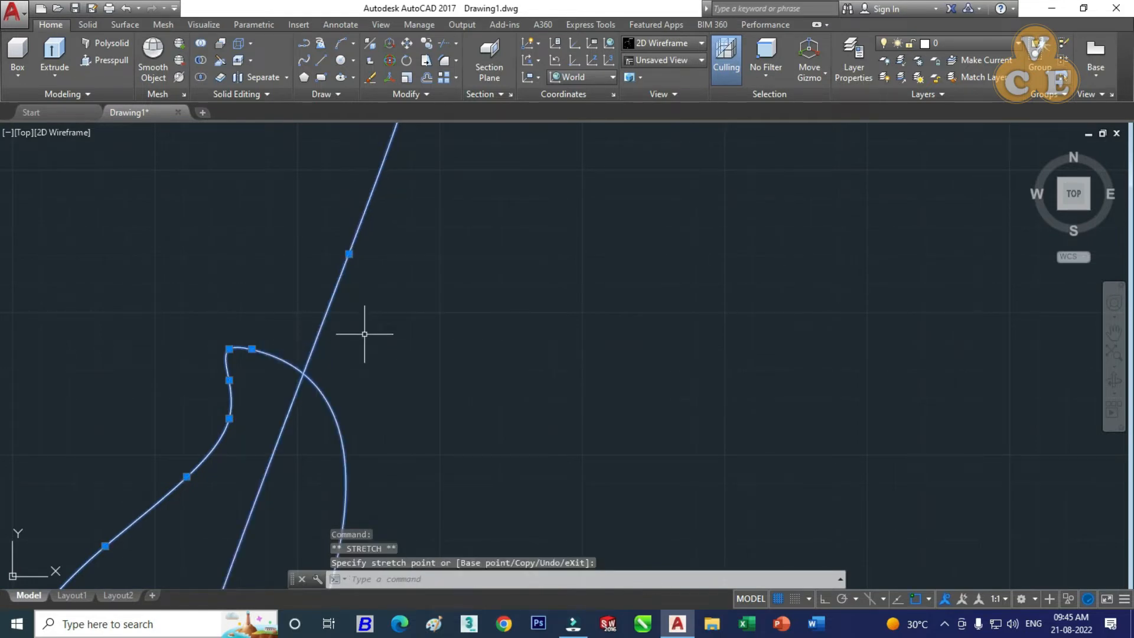
pyautogui.hotkey('ctrl', 'z')
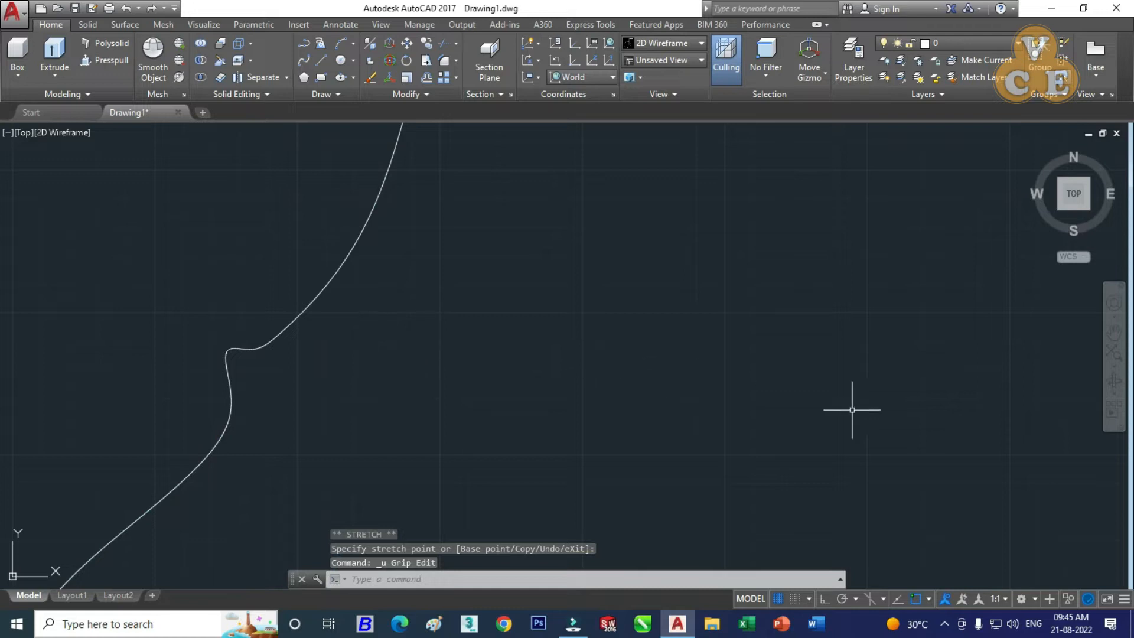
# - Turn off object snap and reposition the profile spline's fit point just above the small ledge over the base bulge
pyautogui.click(914, 598)
pyautogui.click(251, 350)
pyautogui.scroll(4, 272, 350)
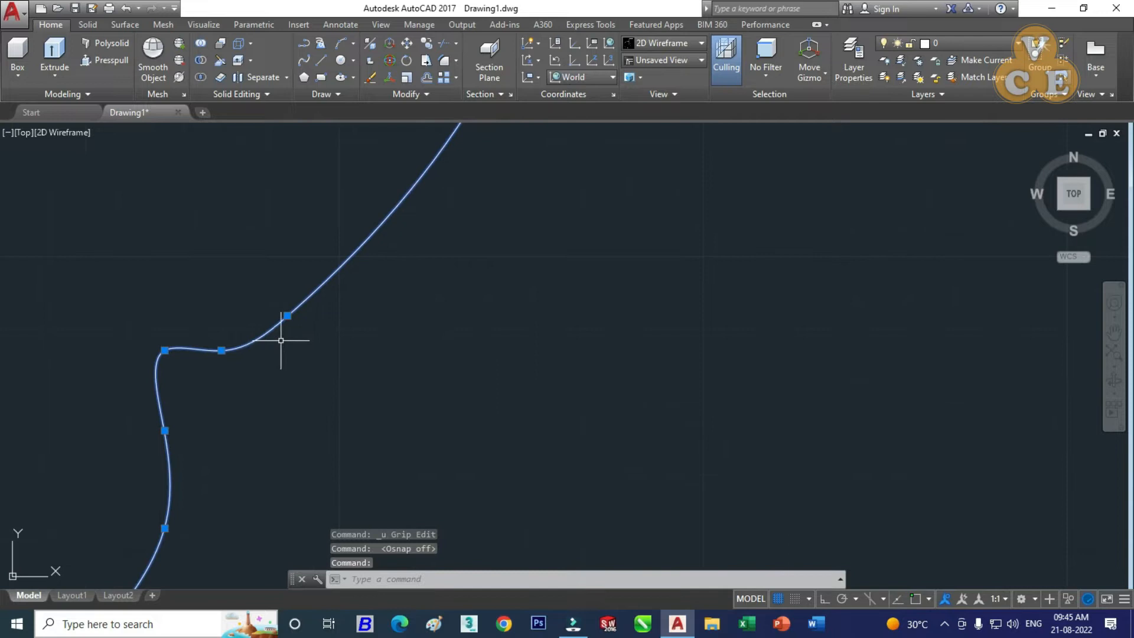
pyautogui.click(287, 316)
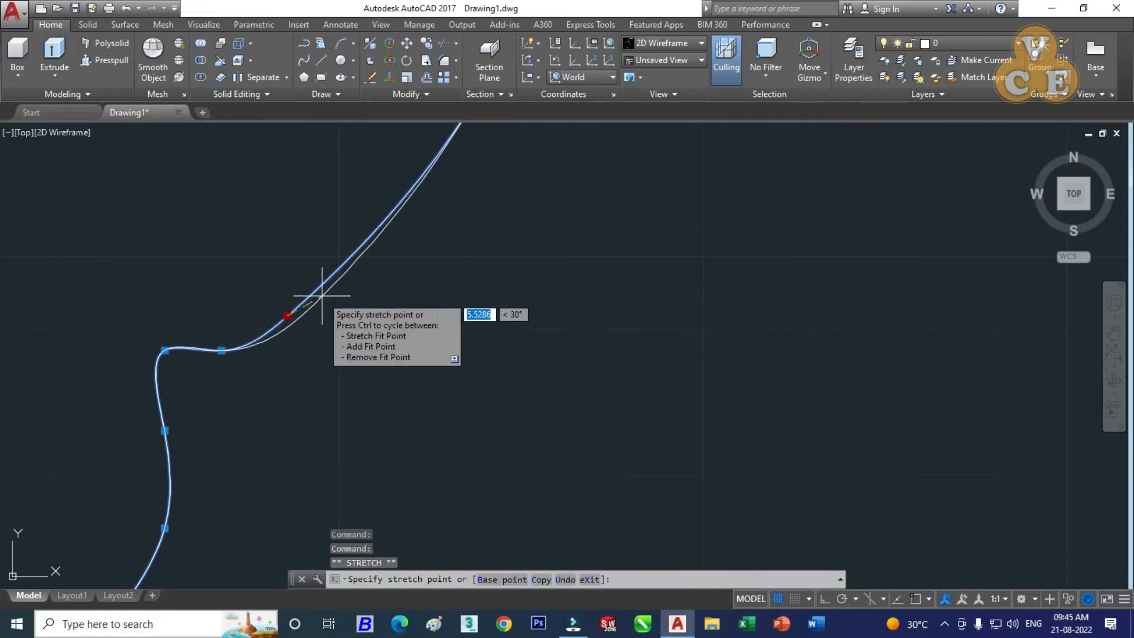
pyautogui.click(233, 347)
pyautogui.scroll(-2, 254, 278)
pyautogui.scroll(-6, 201, 288)
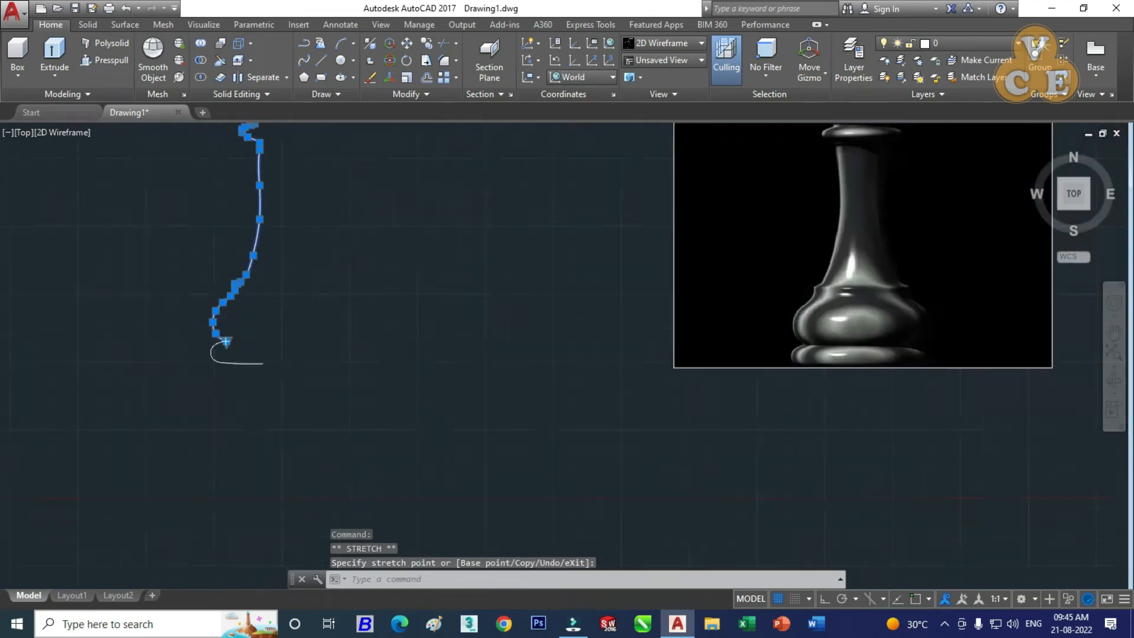
# - Stretch the profile spline's fit point at the top of the stem, just beneath the wide collar, slightly to the left
pyautogui.scroll(5, 254, 171)
pyautogui.scroll(4, 301, 324)
pyautogui.scroll(-2, 251, 245)
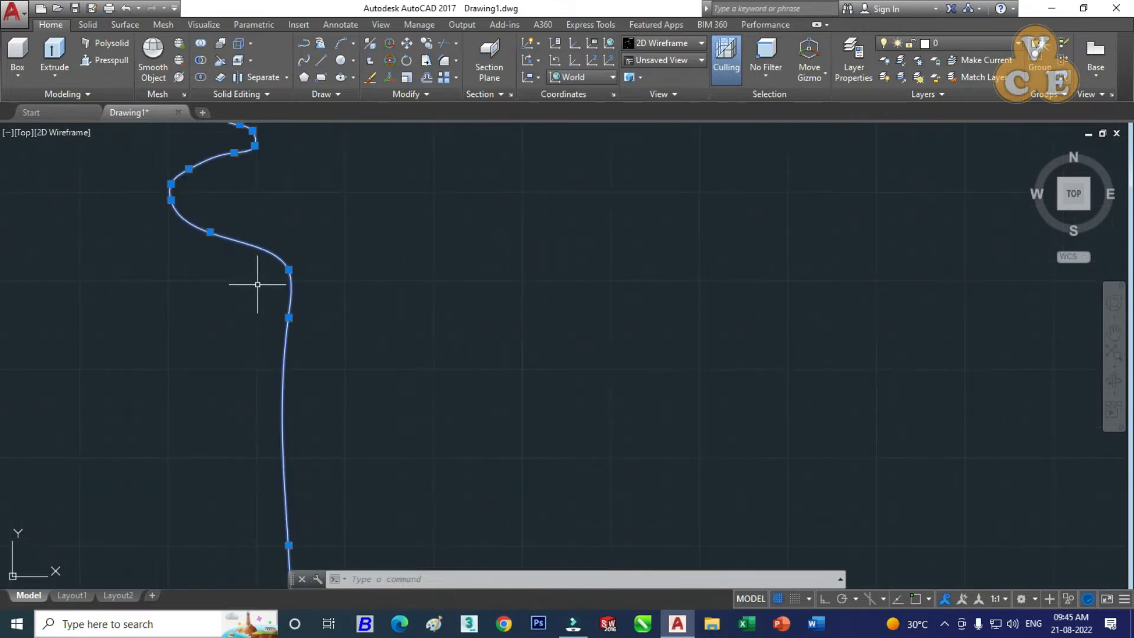
pyautogui.scroll(2, 274, 336)
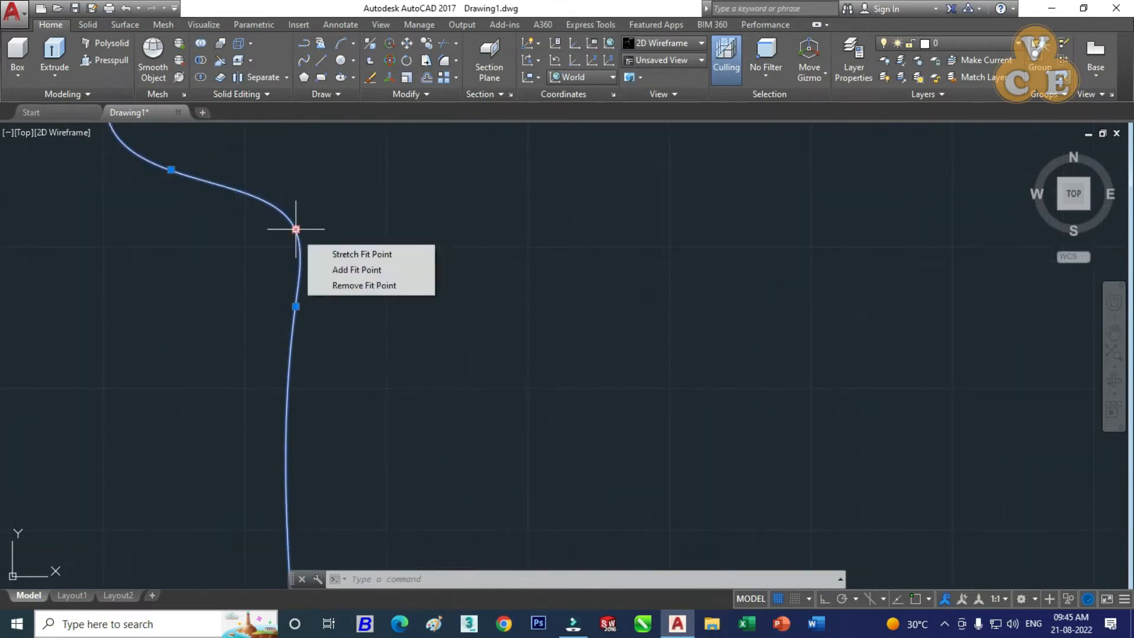
pyautogui.click(295, 230)
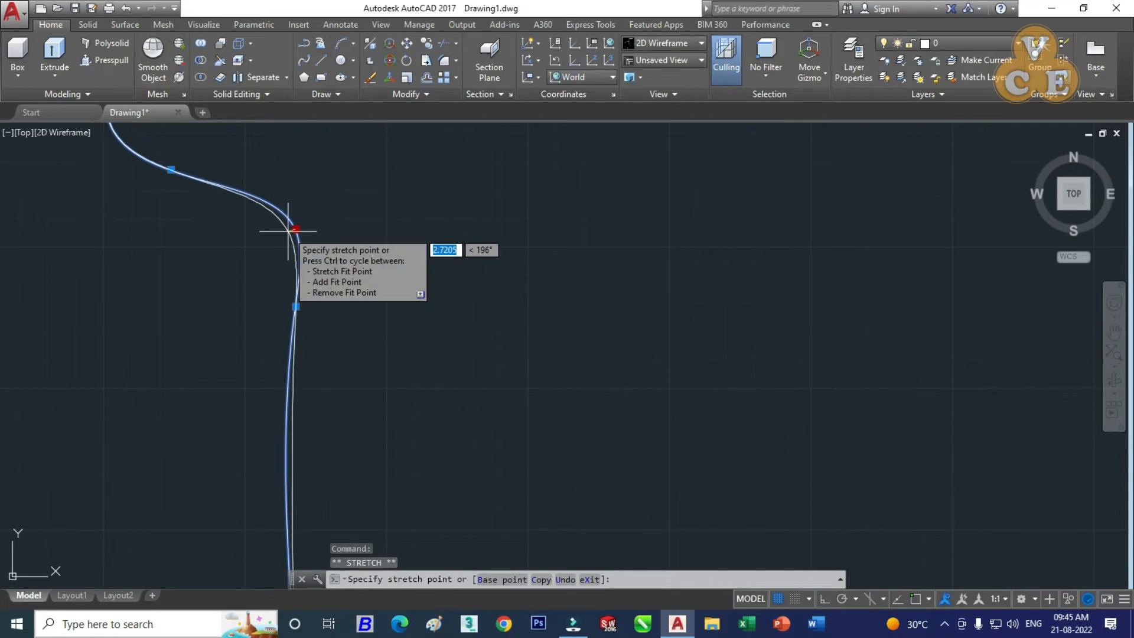
pyautogui.click(289, 231)
# - Reposition the fit point on the wide collar's upper slope up and to the right to round the bulge
pyautogui.scroll(-7, 298, 216)
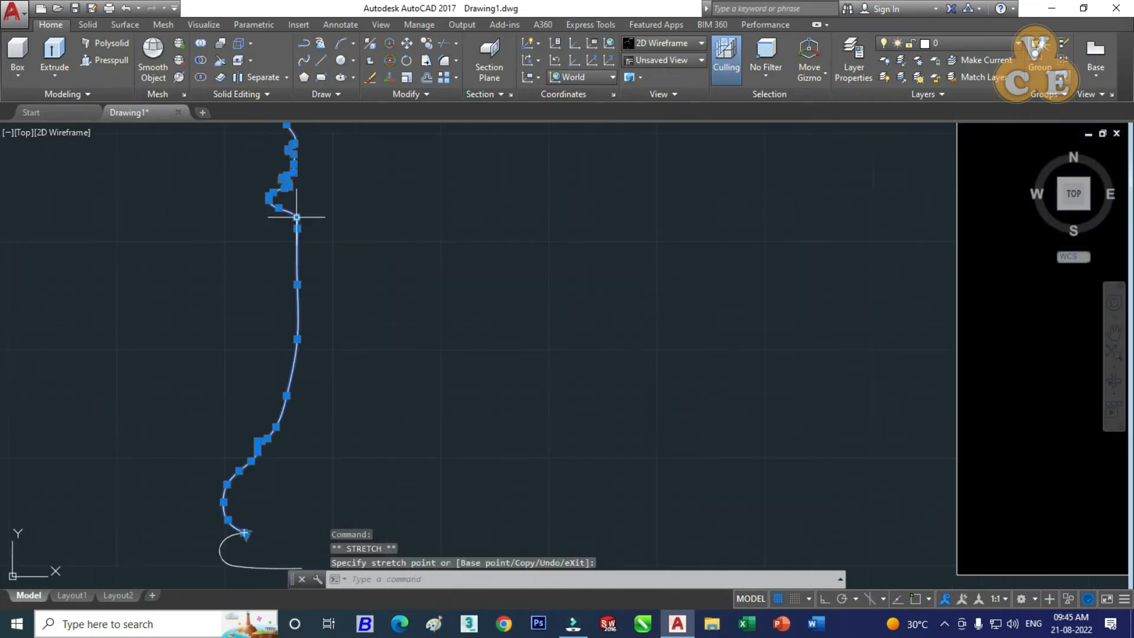
pyautogui.scroll(3, 286, 166)
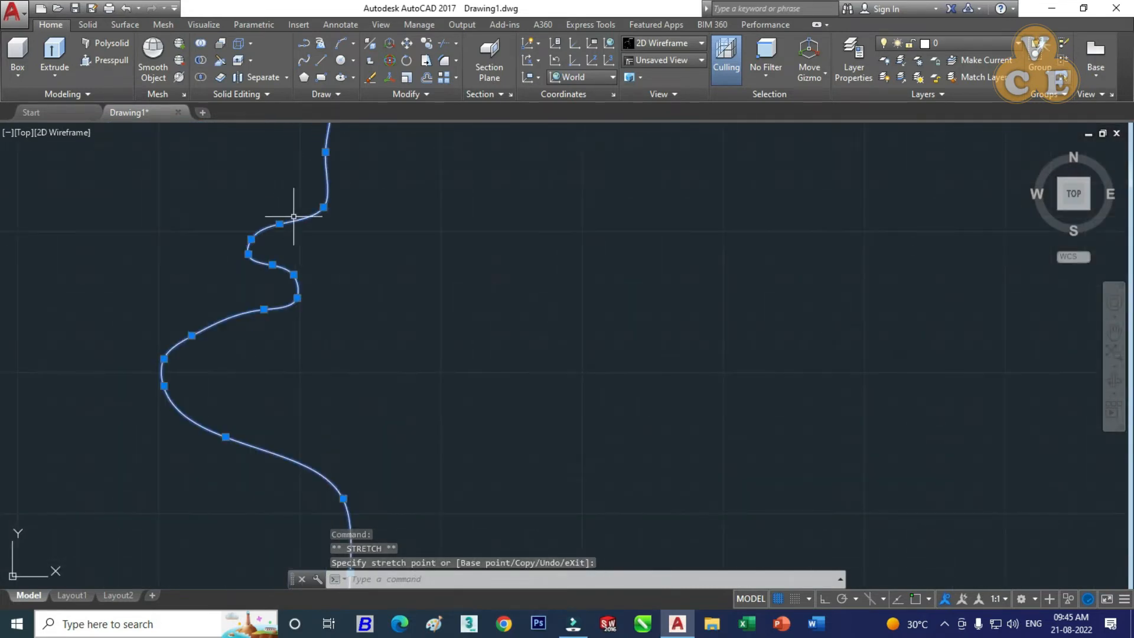
pyautogui.scroll(2, 298, 260)
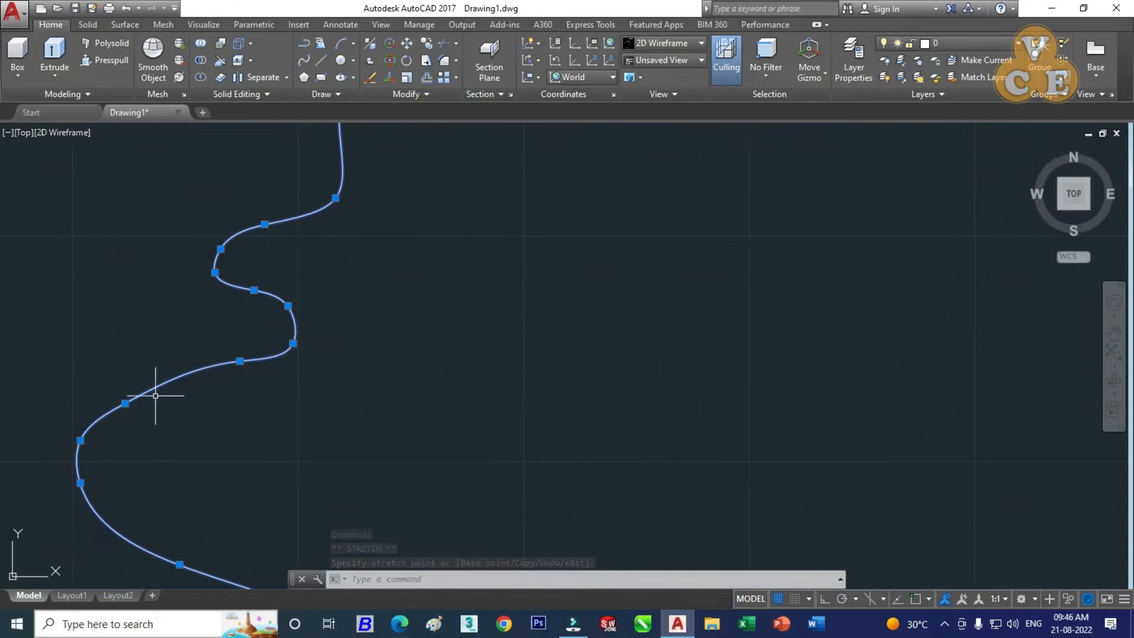
pyautogui.click(125, 403)
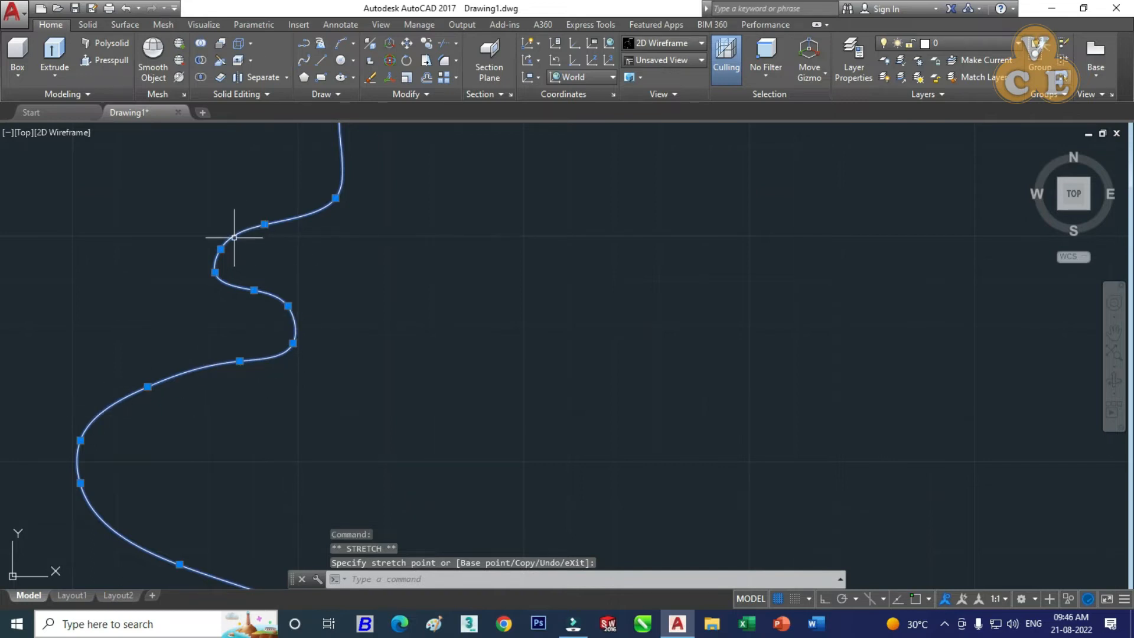
# - Reposition the two outermost fit points of the small ring above the wide collar to round its left end
pyautogui.scroll(4, 234, 238)
pyautogui.click(198, 263)
pyautogui.click(185, 251)
pyautogui.click(188, 316)
pyautogui.scroll(-2, 231, 279)
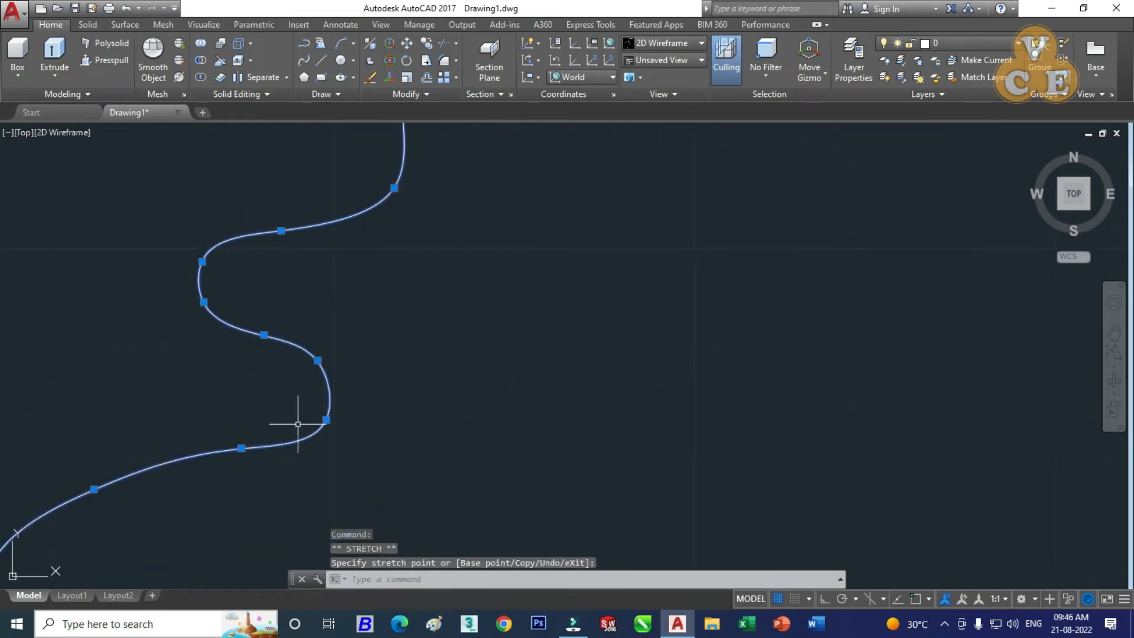
# - Stretch the lower fit point of the groove between the small ring and the wide collar slightly down and left
pyautogui.scroll(2, 320, 451)
pyautogui.click(328, 403)
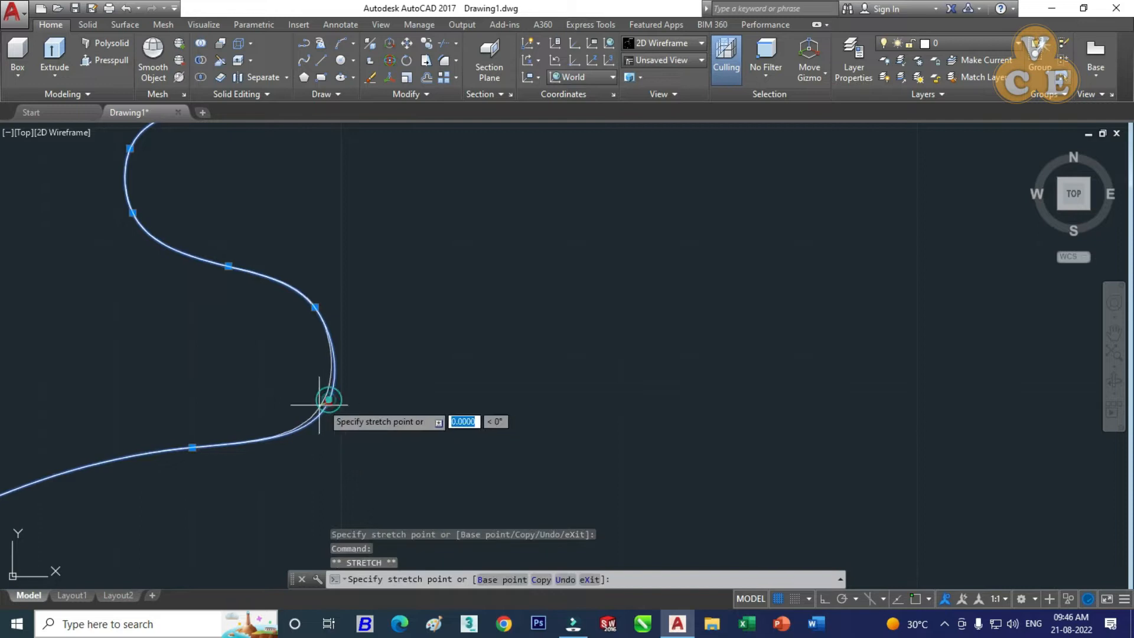
pyautogui.click(316, 406)
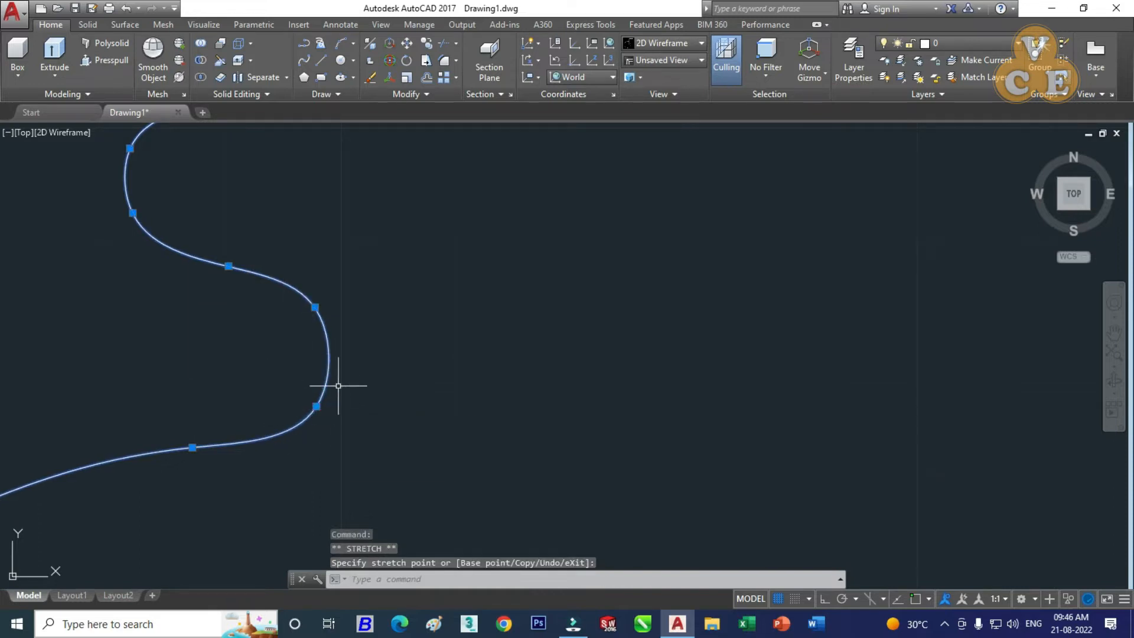
# - Straighten the neck below the head by moving its middle fit point to the right and its upper fit point to the left
pyautogui.scroll(-8, 314, 328)
pyautogui.scroll(4, 351, 204)
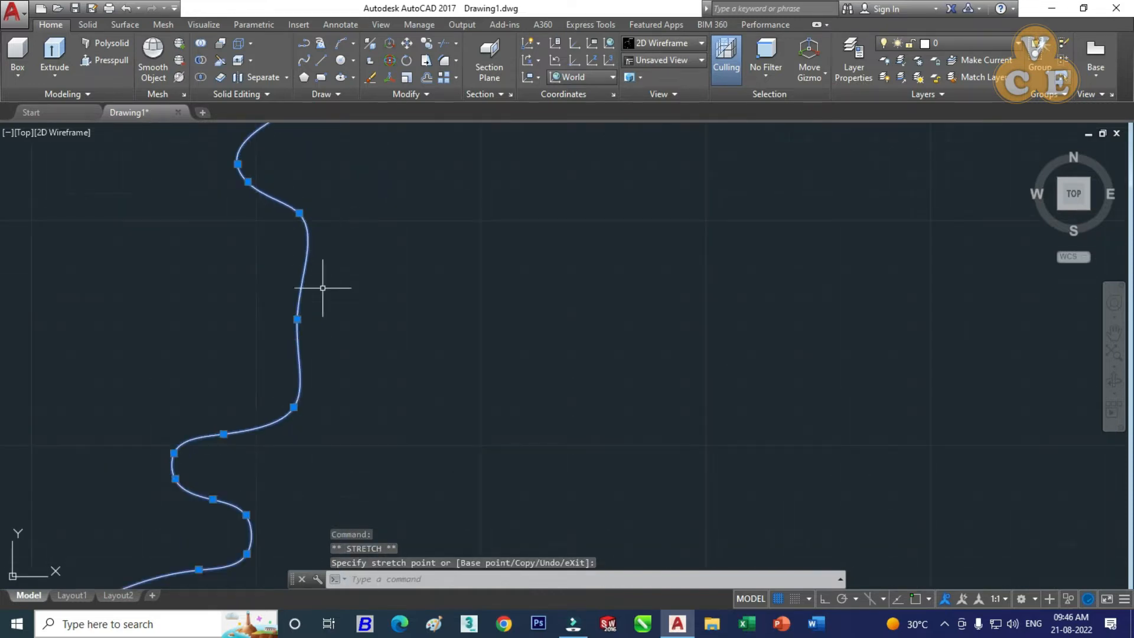
pyautogui.click(297, 319)
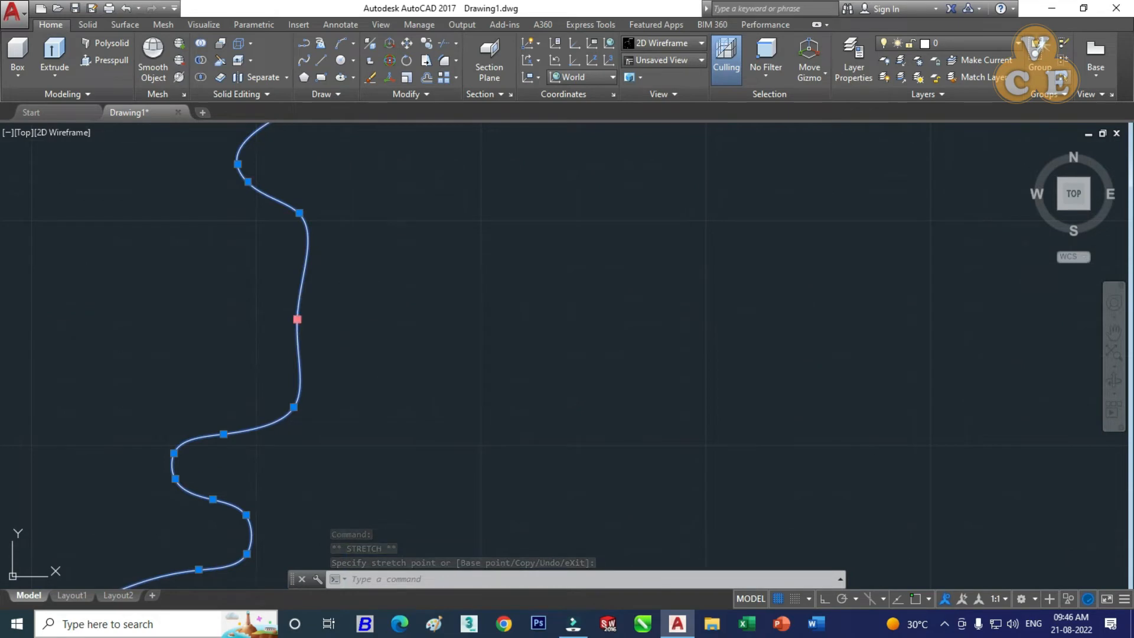
pyautogui.click(307, 319)
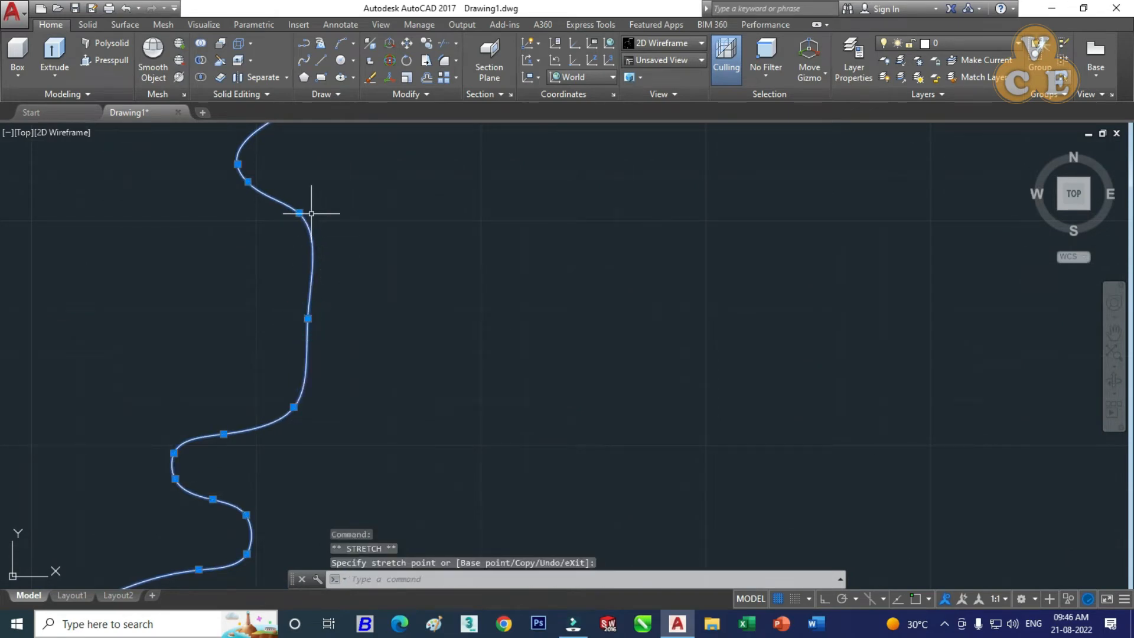
pyautogui.click(300, 213)
pyautogui.click(287, 210)
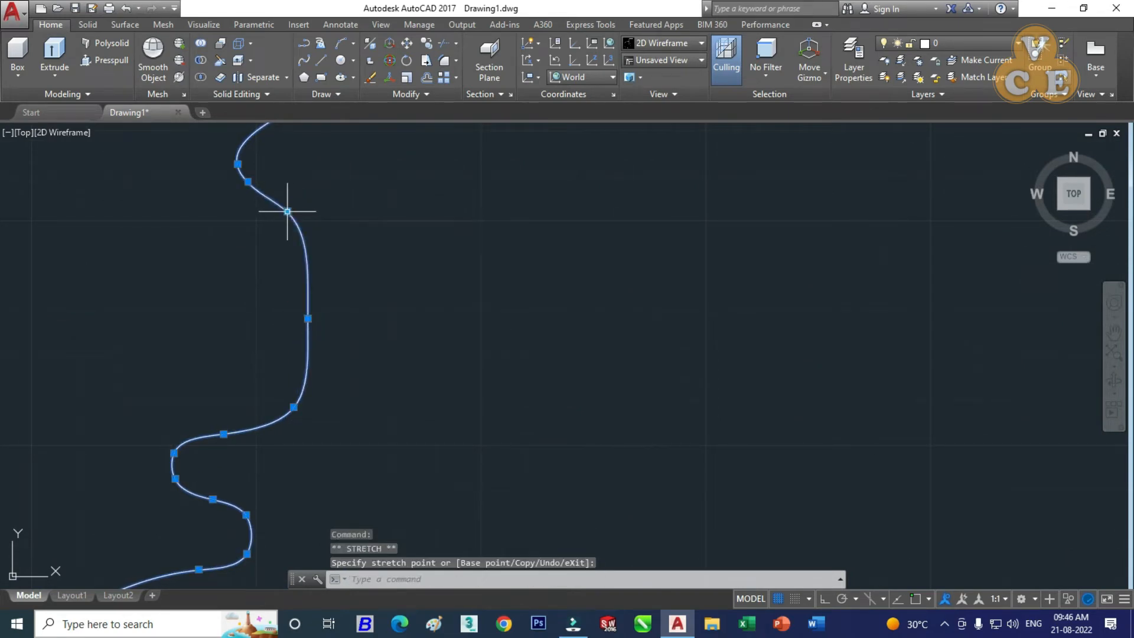
# - Stretch the outermost fit point of the ring beneath the head slightly up and to the left
pyautogui.scroll(-6, 309, 220)
pyautogui.scroll(6, 331, 171)
pyautogui.scroll(2, 263, 260)
pyautogui.scroll(2, 262, 260)
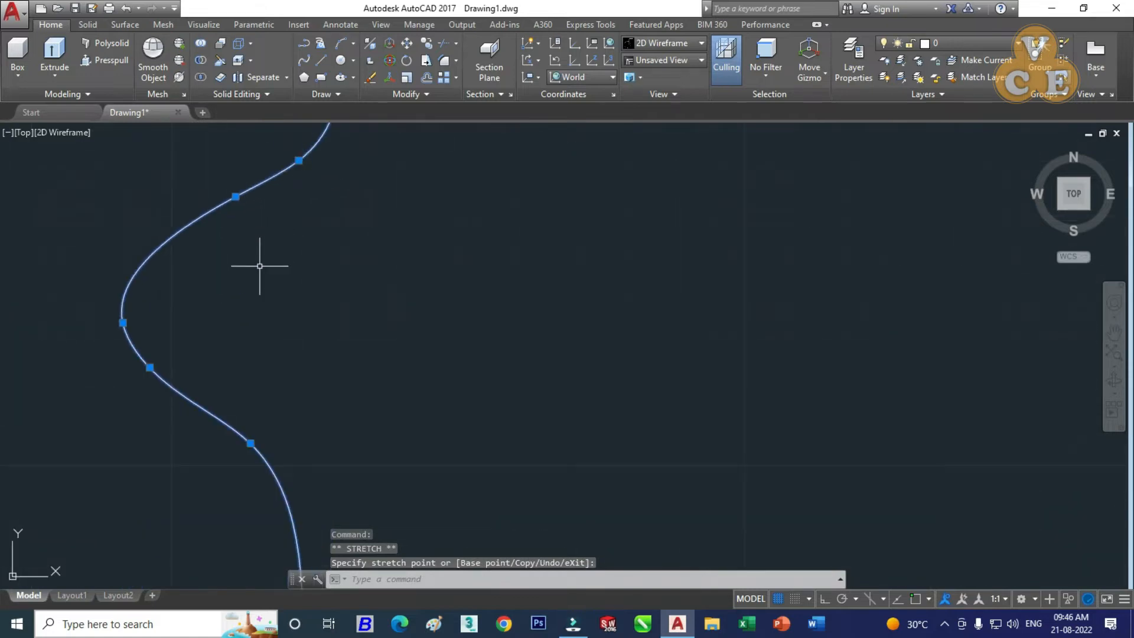
pyautogui.click(122, 323)
pyautogui.click(111, 316)
# - Reposition the two fit points on the left part of the head's sloping top edge to straighten it
pyautogui.scroll(-4, 328, 304)
pyautogui.scroll(-3, 341, 297)
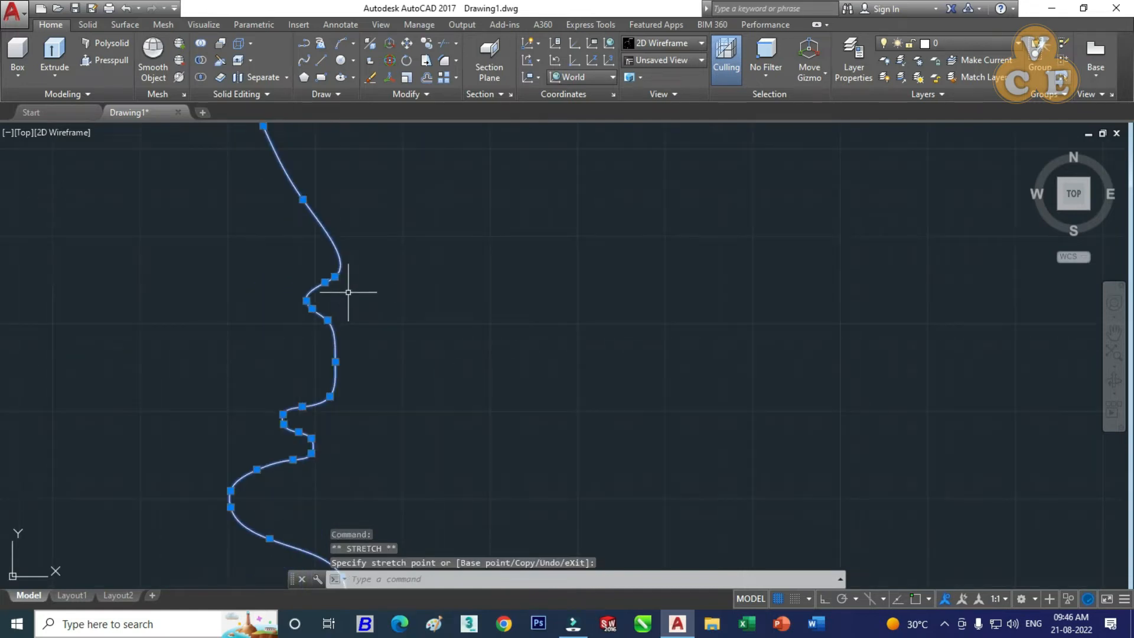
pyautogui.scroll(2, 334, 130)
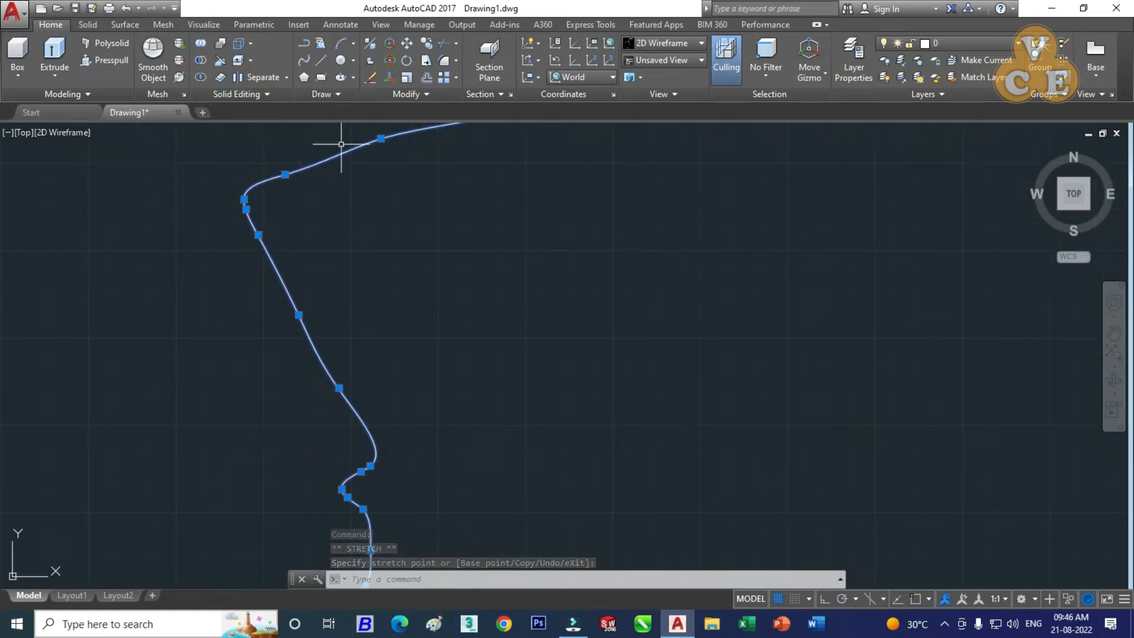
pyautogui.scroll(-3, 313, 255)
pyautogui.scroll(4, 338, 206)
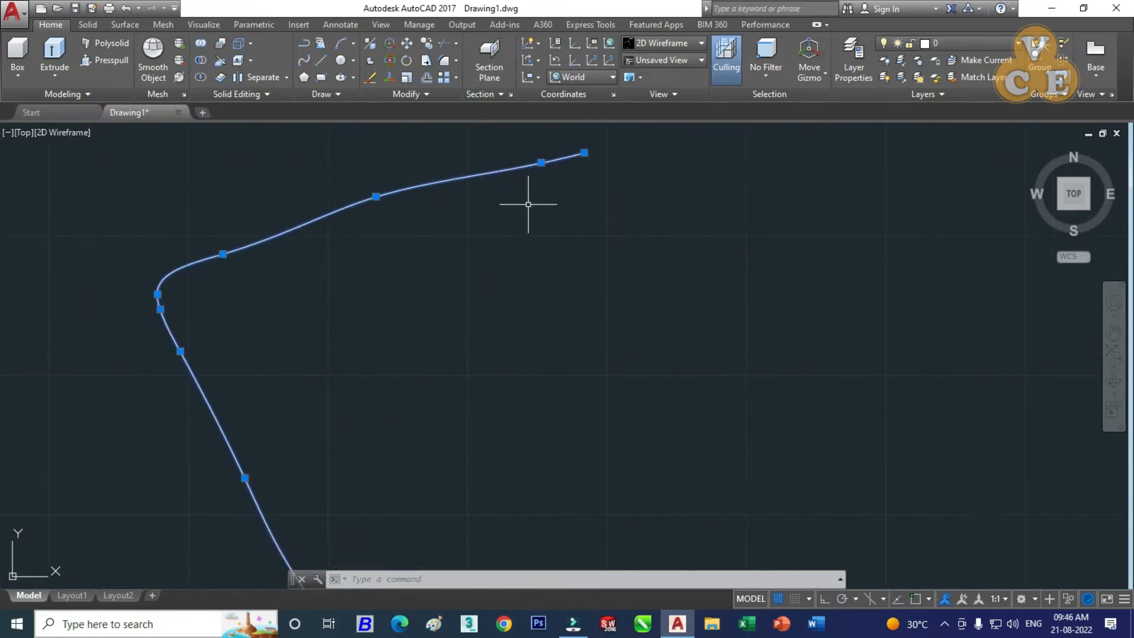
pyautogui.click(223, 254)
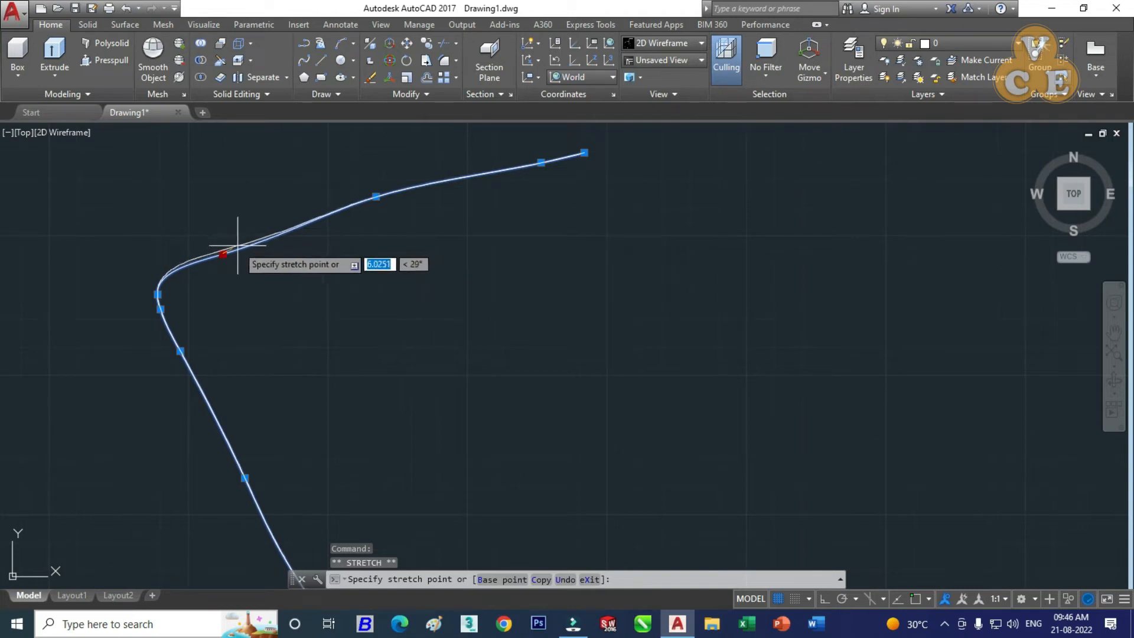
pyautogui.click(238, 244)
pyautogui.click(376, 196)
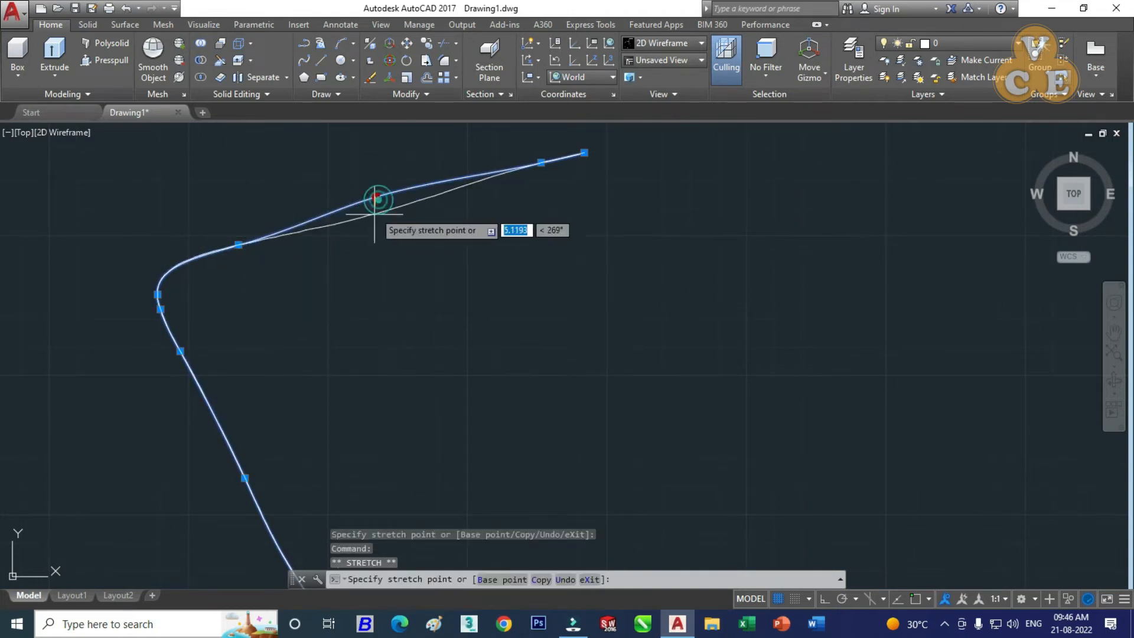
pyautogui.click(364, 221)
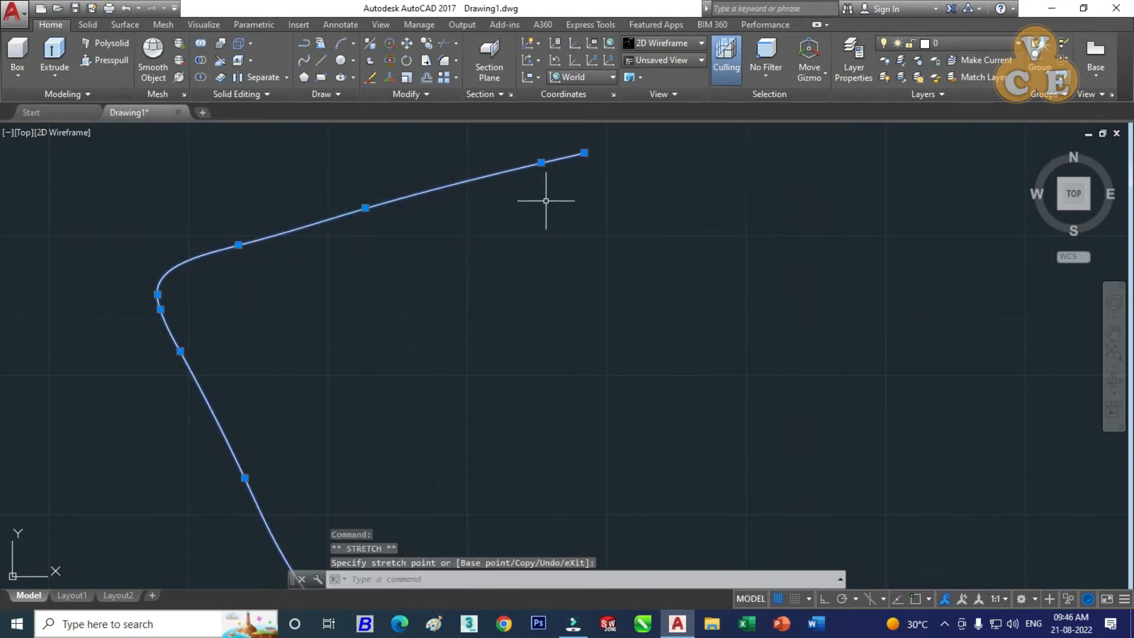
# - Redistribute the three inner fit points along the head's top edge to form a smooth, gently curved slope
pyautogui.click(540, 162)
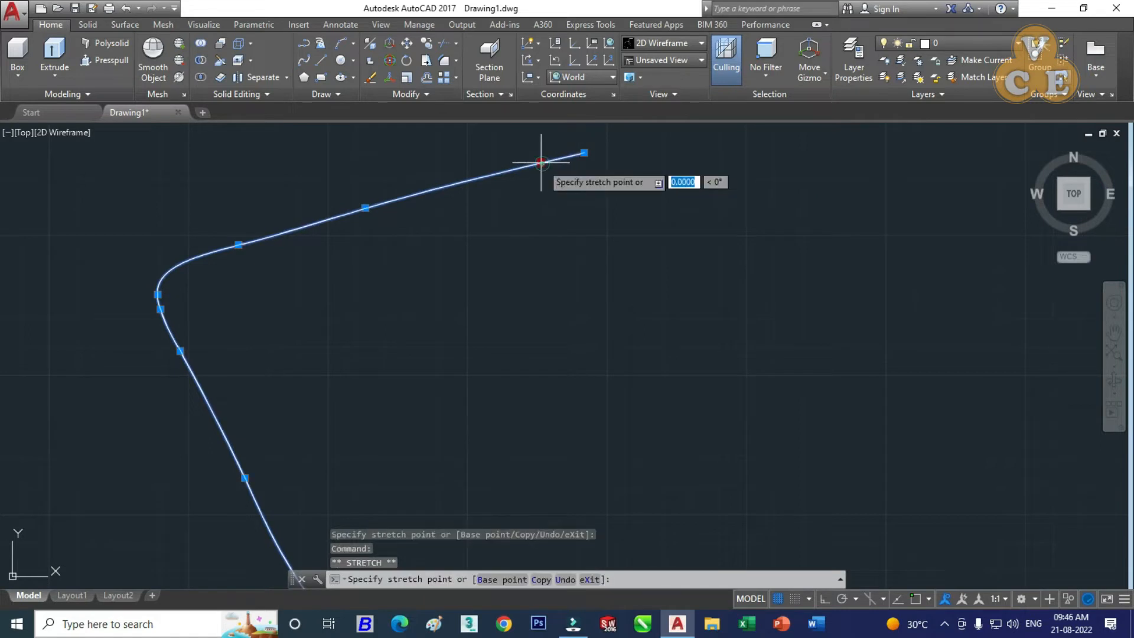
pyautogui.click(476, 181)
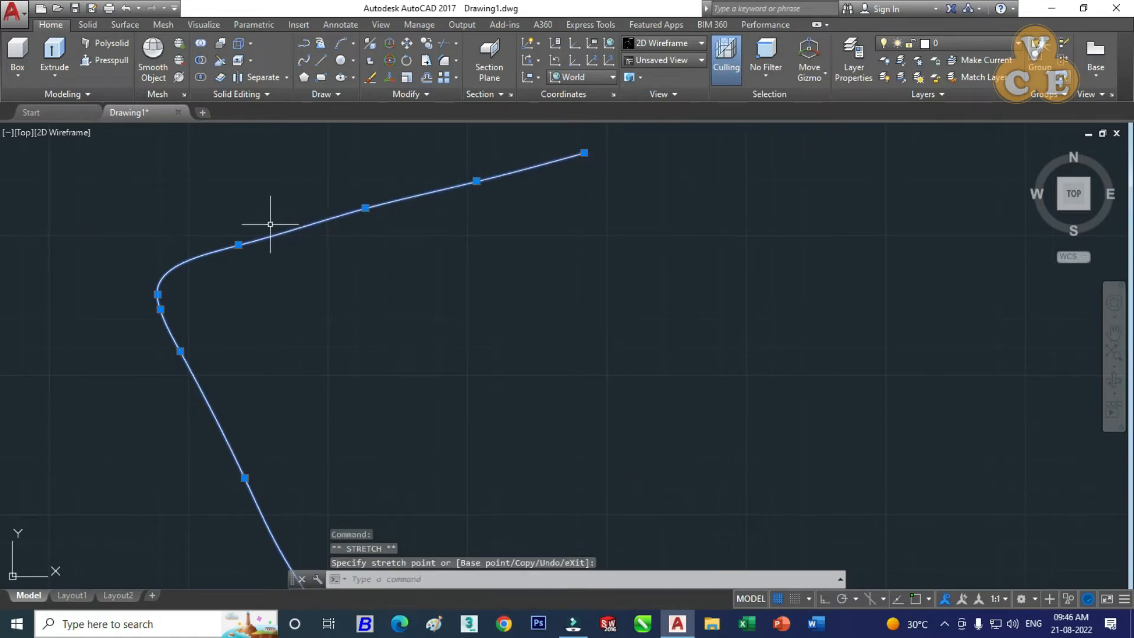
pyautogui.click(360, 204)
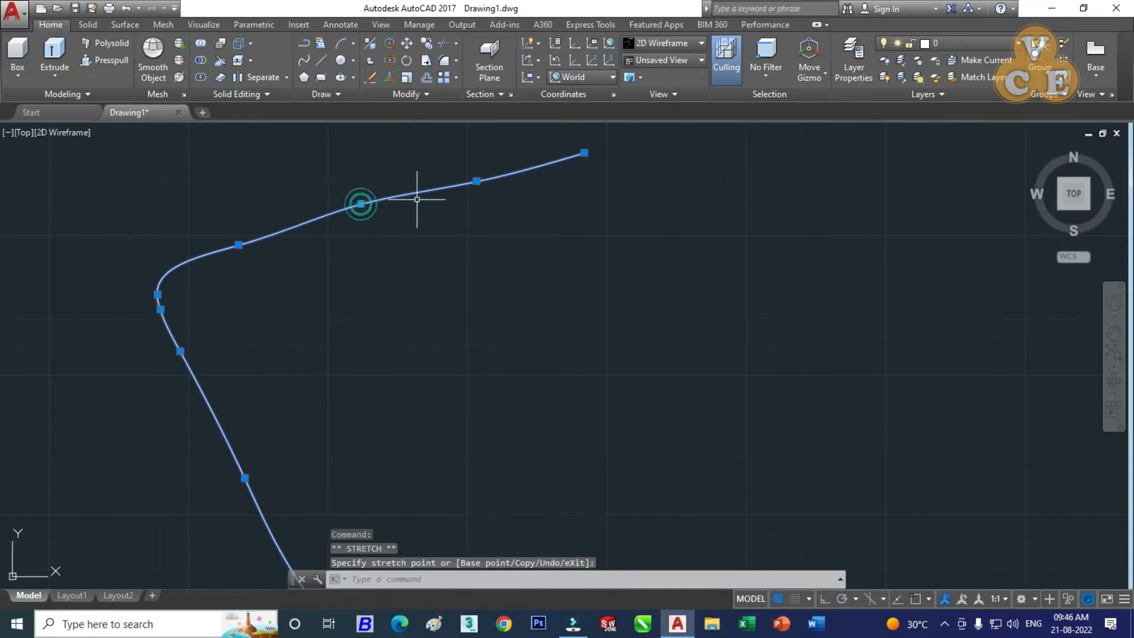
pyautogui.click(476, 180)
pyautogui.click(476, 173)
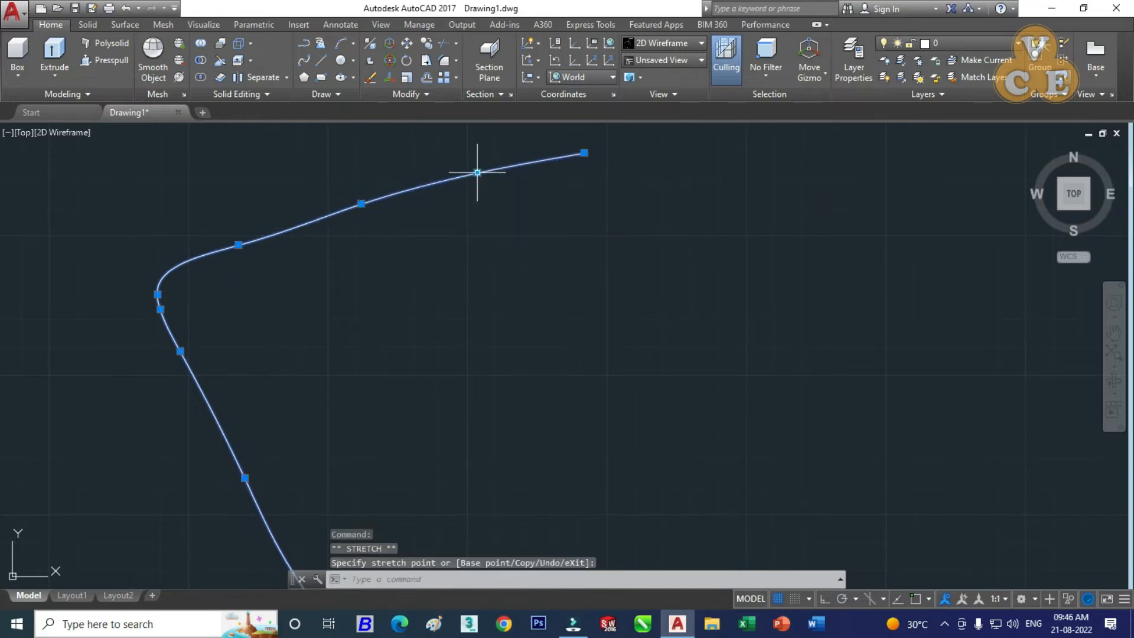
pyautogui.click(238, 244)
pyautogui.click(220, 243)
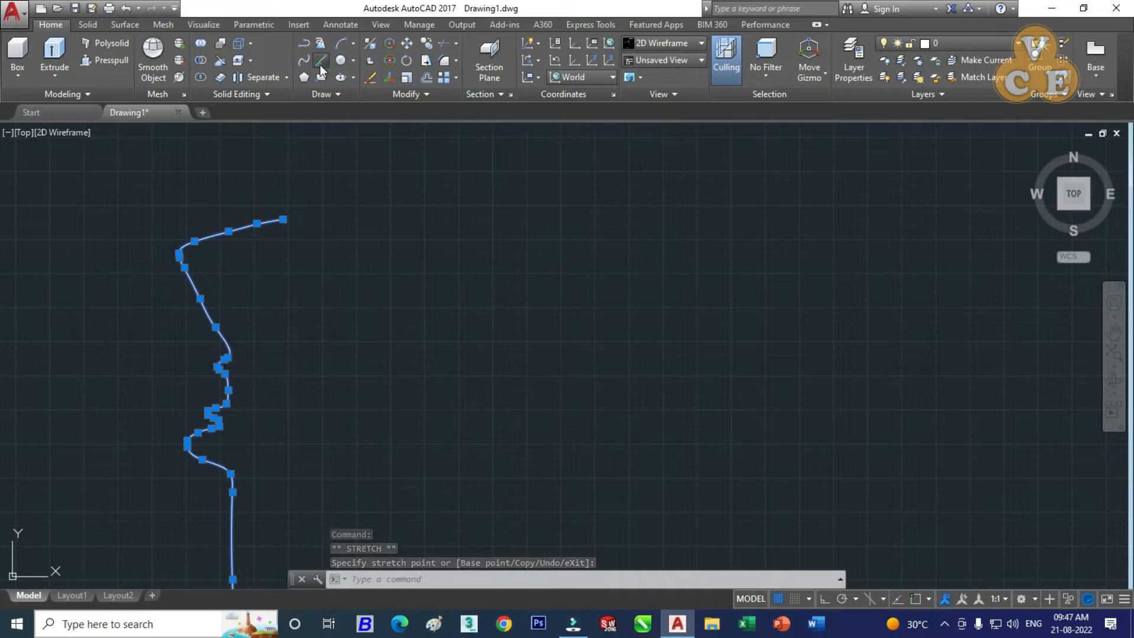
# - With object snap and ortho on, draw a vertical line about 1189 units long from the spline's top end down to the base level
pyautogui.click(320, 60)
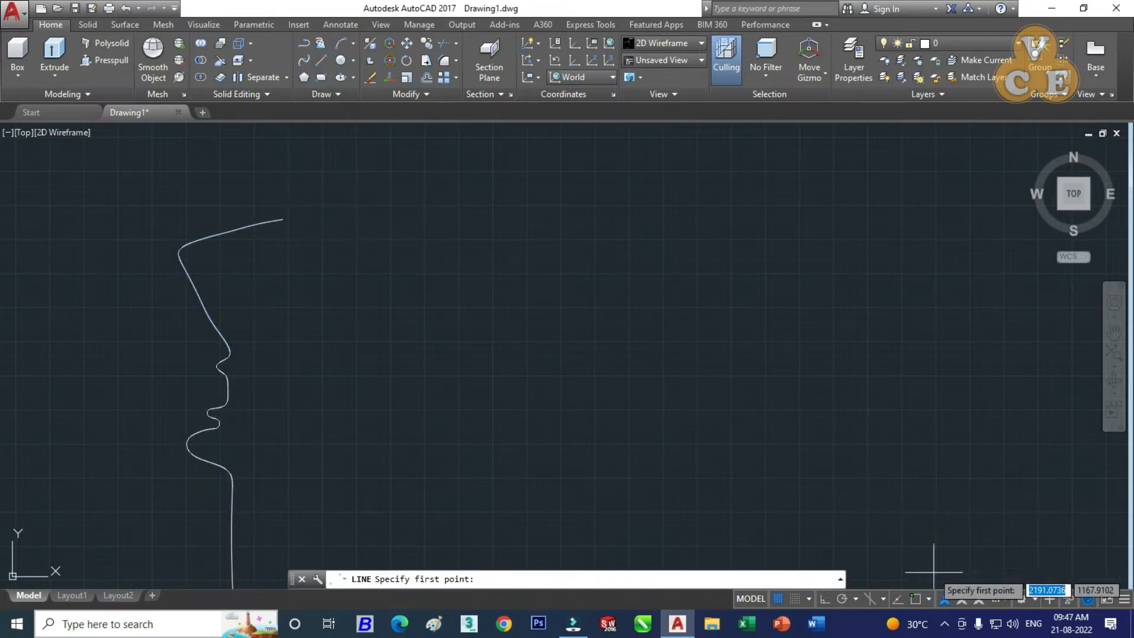
pyautogui.click(915, 598)
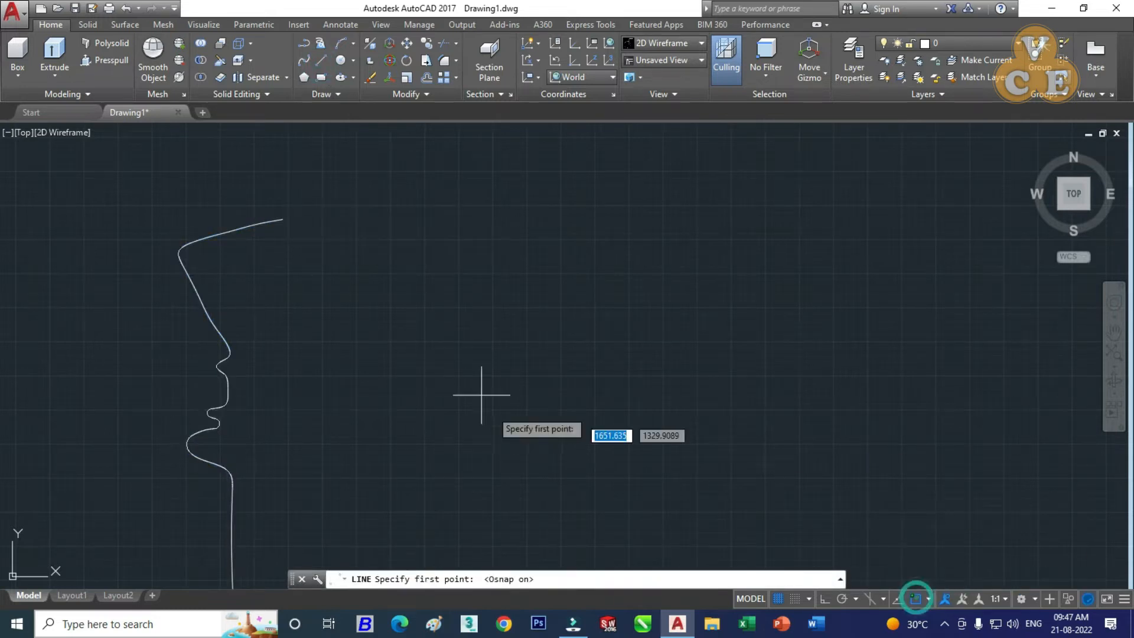
pyautogui.click(281, 220)
pyautogui.scroll(-4, 319, 260)
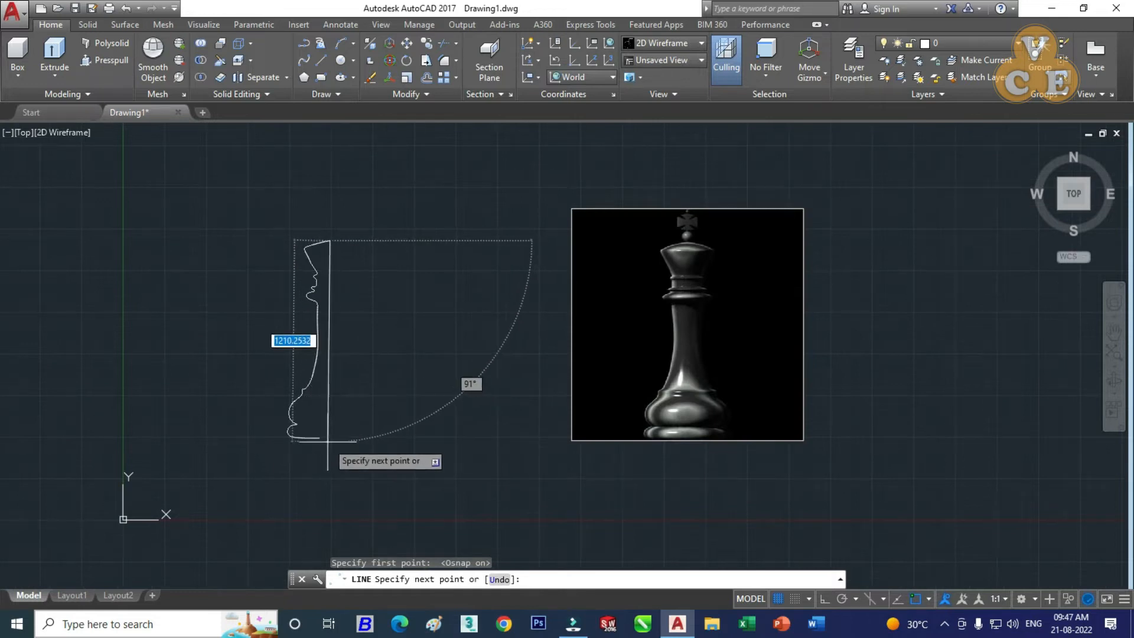
pyautogui.scroll(2, 331, 440)
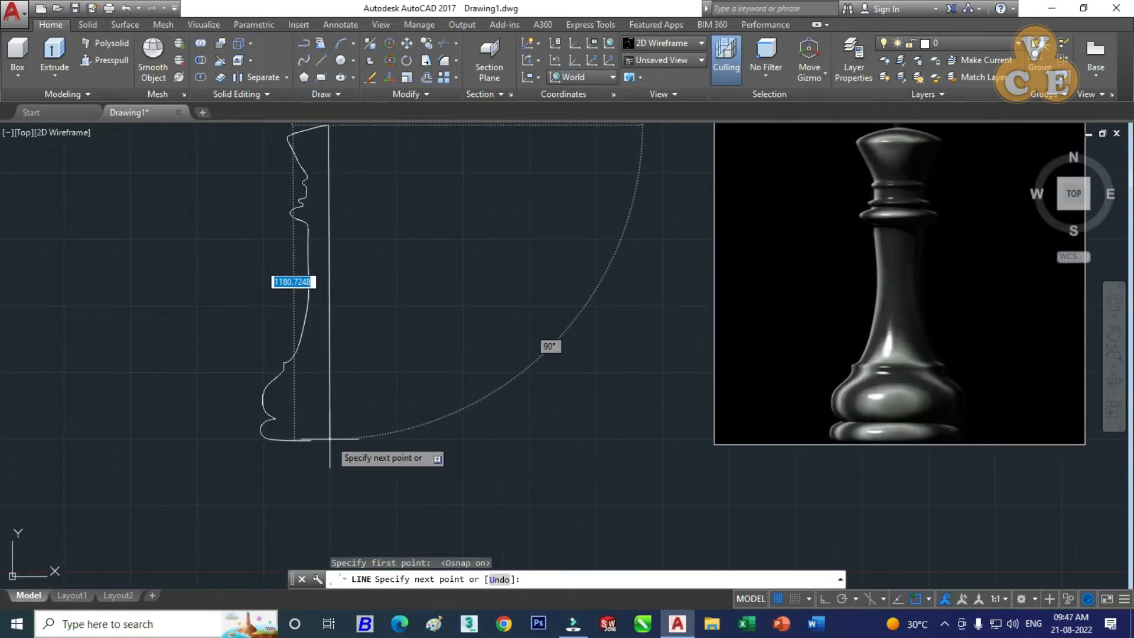
pyautogui.click(822, 599)
pyautogui.scroll(4, 326, 433)
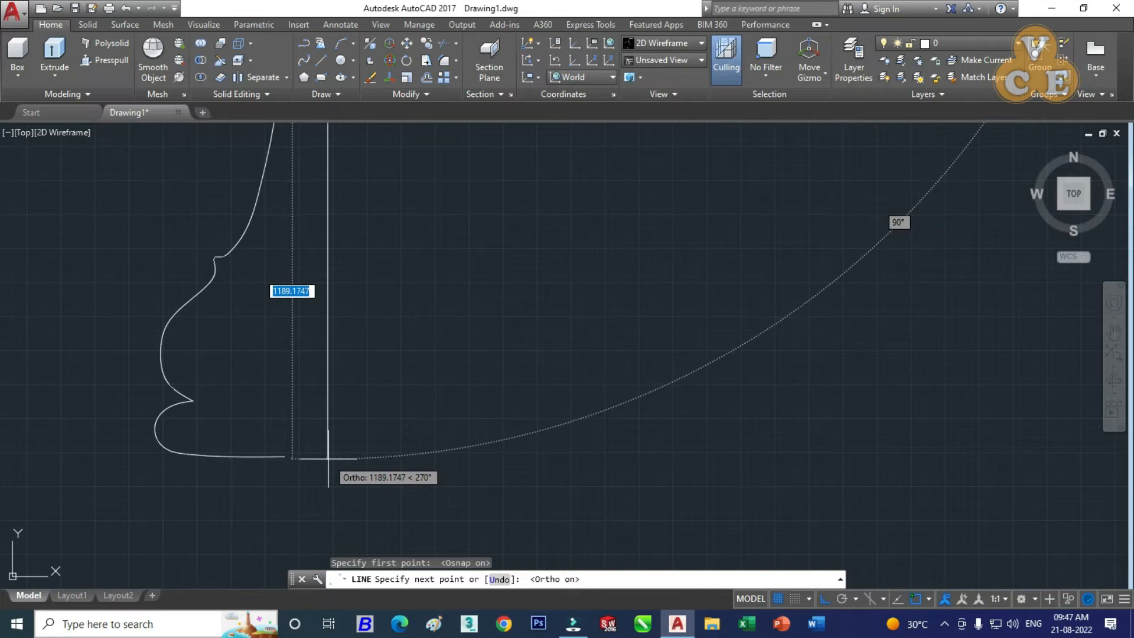
pyautogui.click(327, 457)
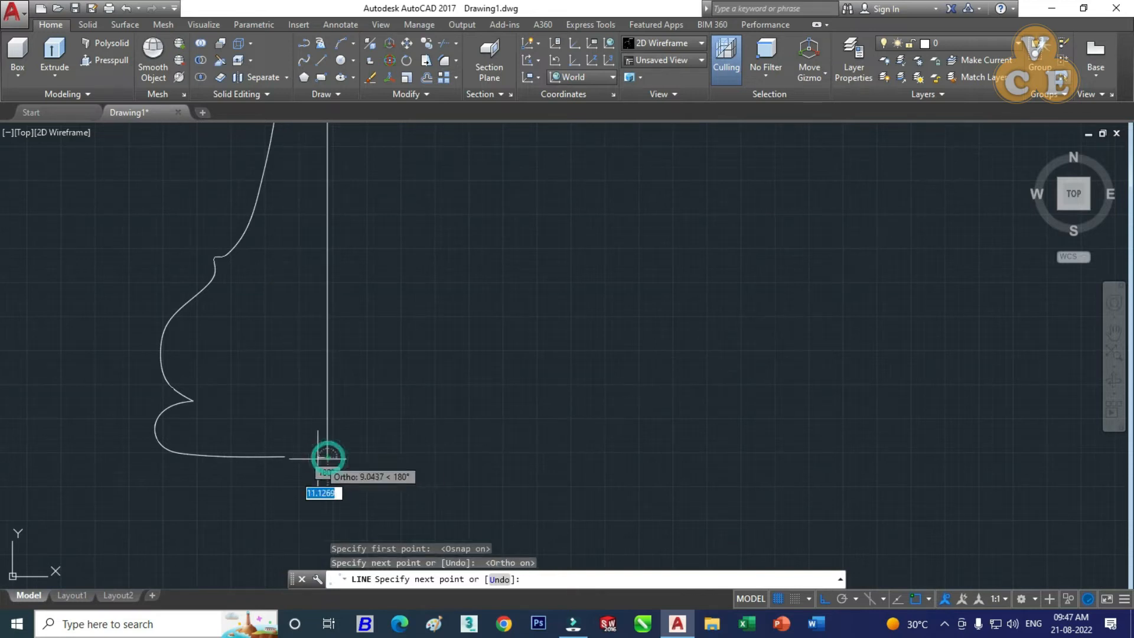
# - Continue the line to the open end of the base underside, undo the stray extra segment and finish the line
pyautogui.click(284, 456)
pyautogui.rightClick(447, 340)
pyautogui.click(494, 338)
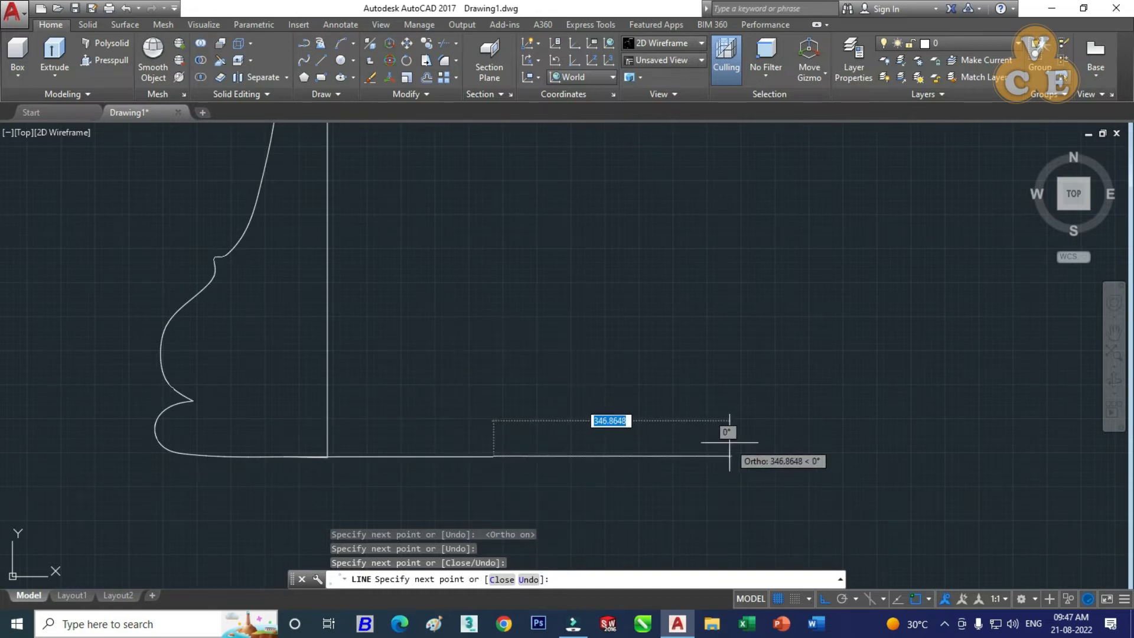
pyautogui.hotkey('ctrl', 'z')
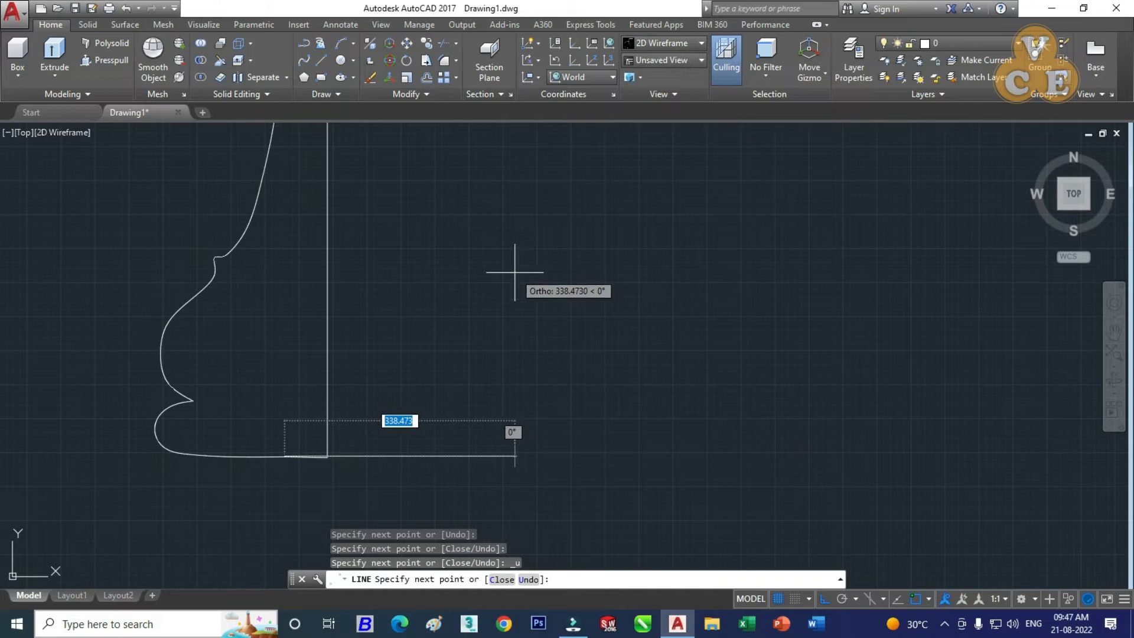
pyautogui.press('Return')
pyautogui.scroll(-5, 400, 321)
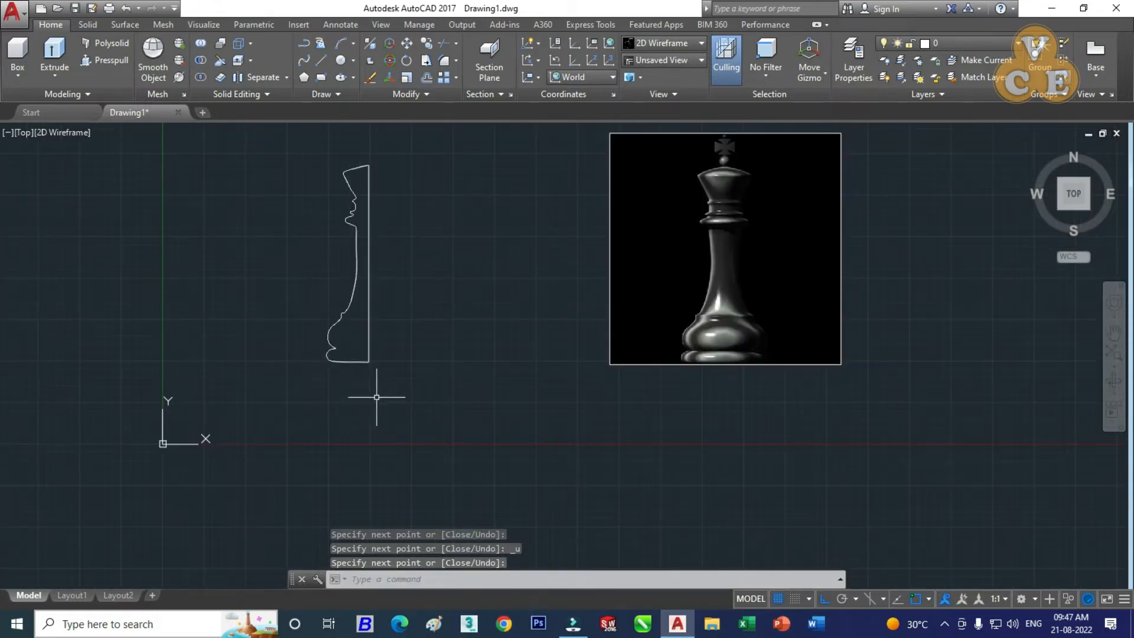
# - Convert the closed half-profile, made of the splines and centre line, into a single region
pyautogui.scroll(3, 362, 169)
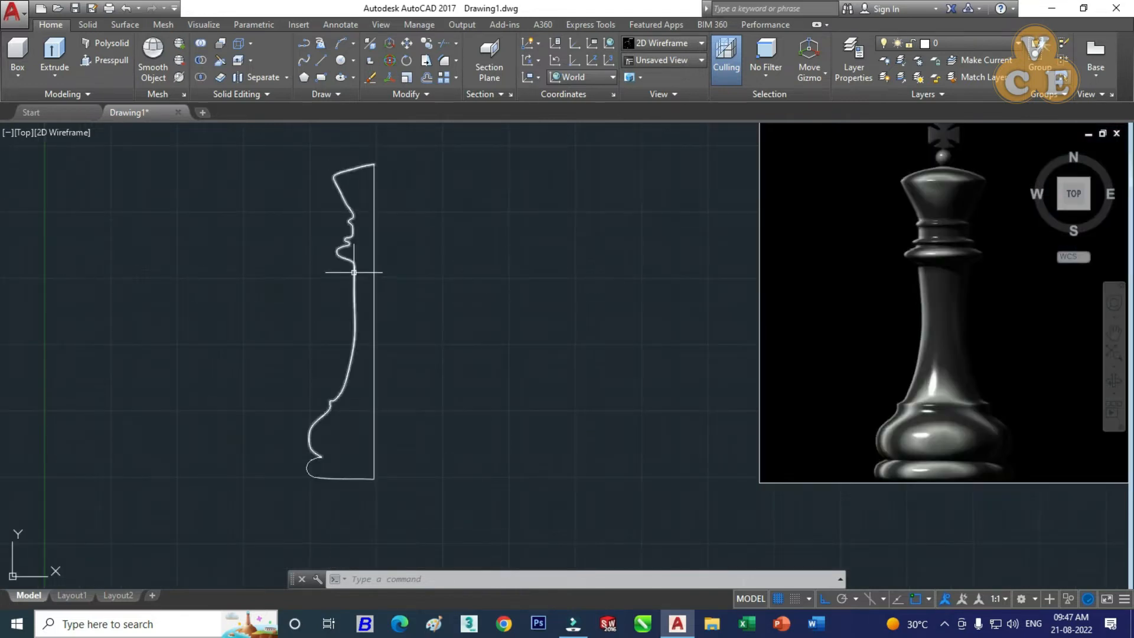
pyautogui.click(352, 96)
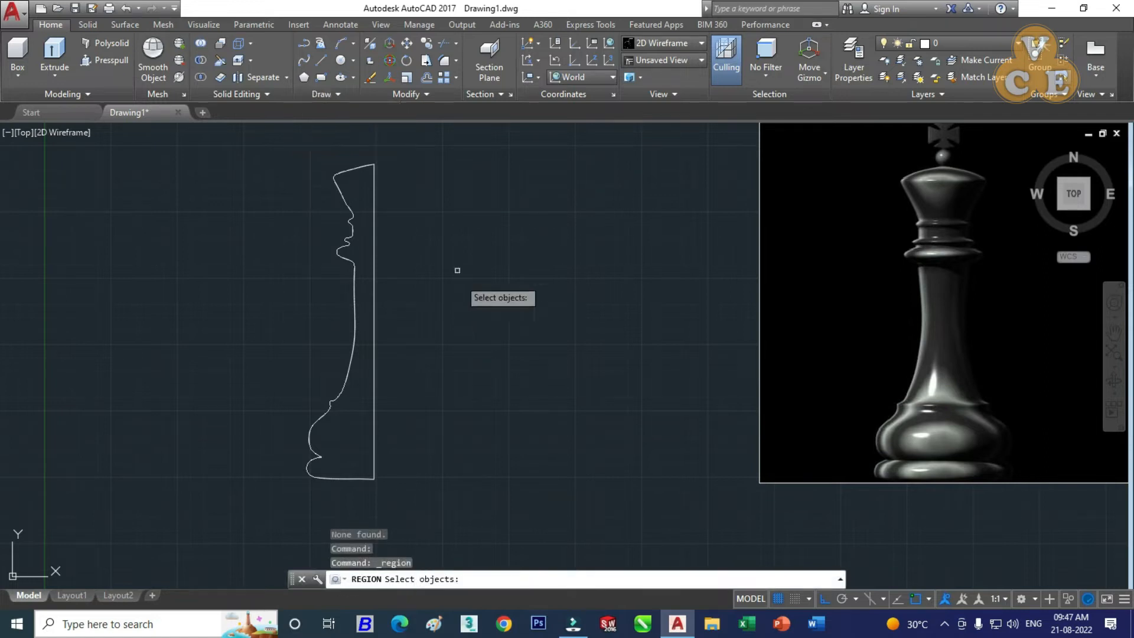
pyautogui.click(435, 146)
pyautogui.click(256, 505)
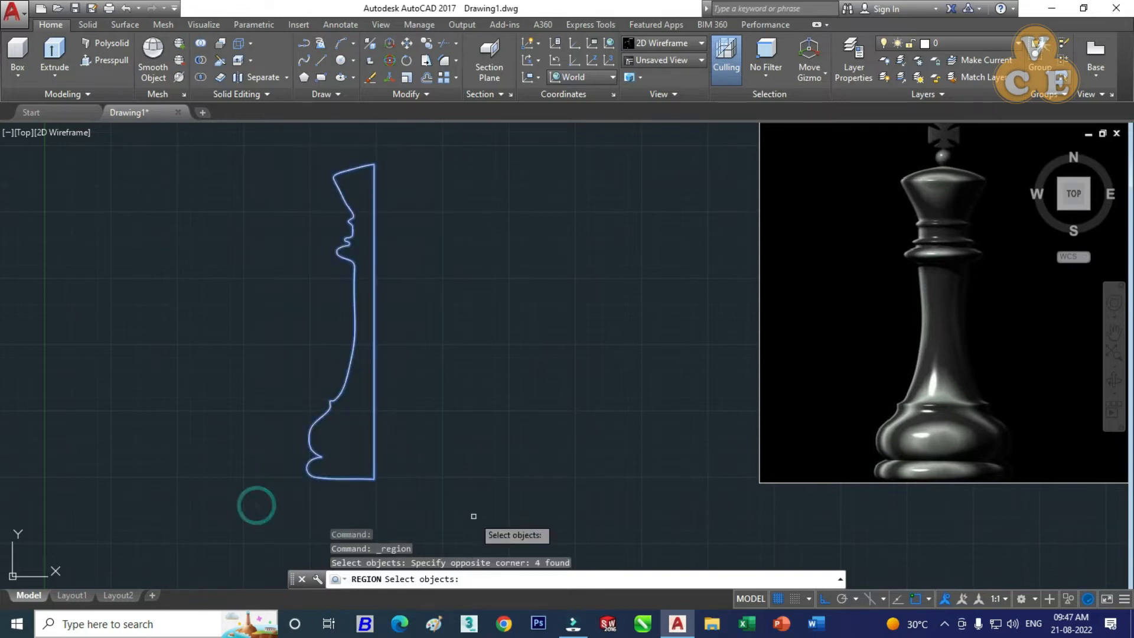
pyautogui.press('Return')
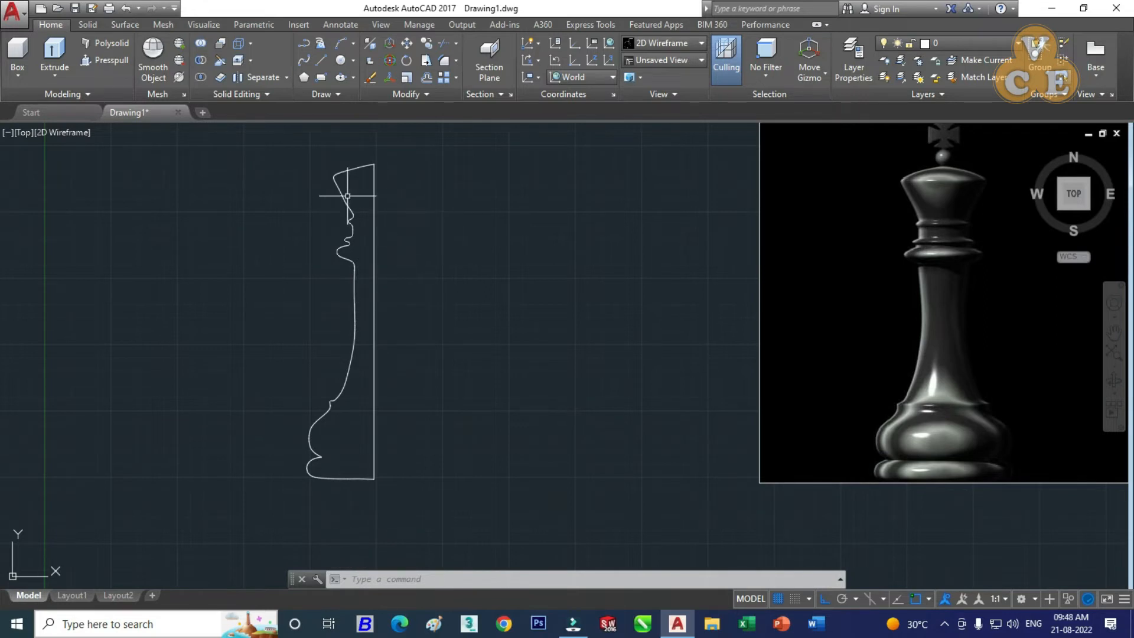
# - Revolve the profile region 360 degrees around its vertical centre line, from the line's top end to its base end, as a solid
pyautogui.click(55, 75)
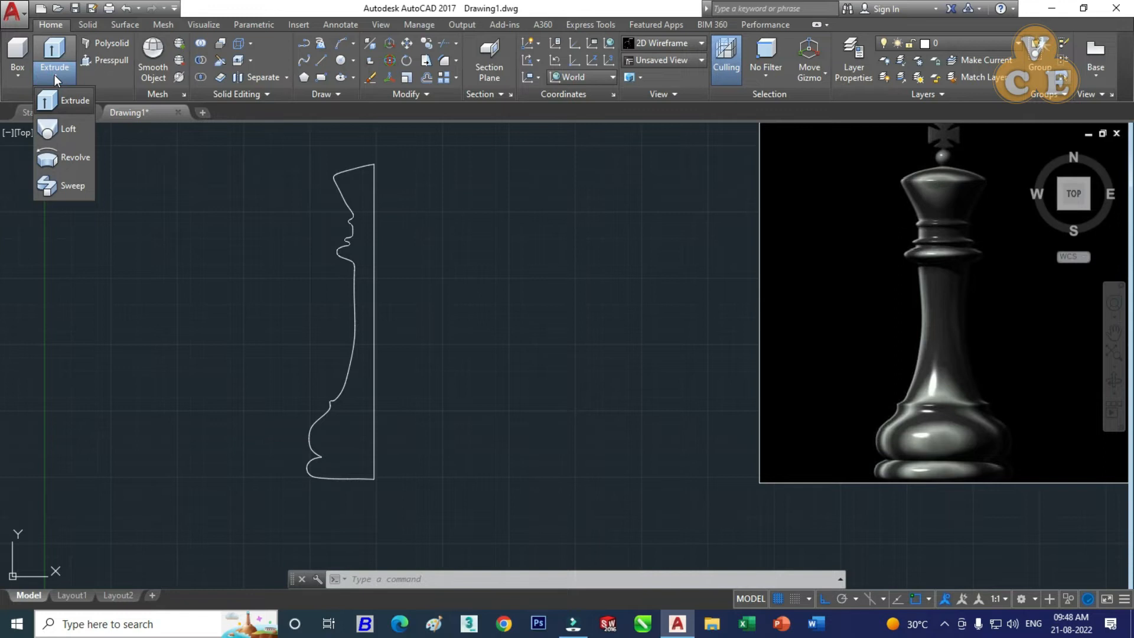
pyautogui.click(55, 158)
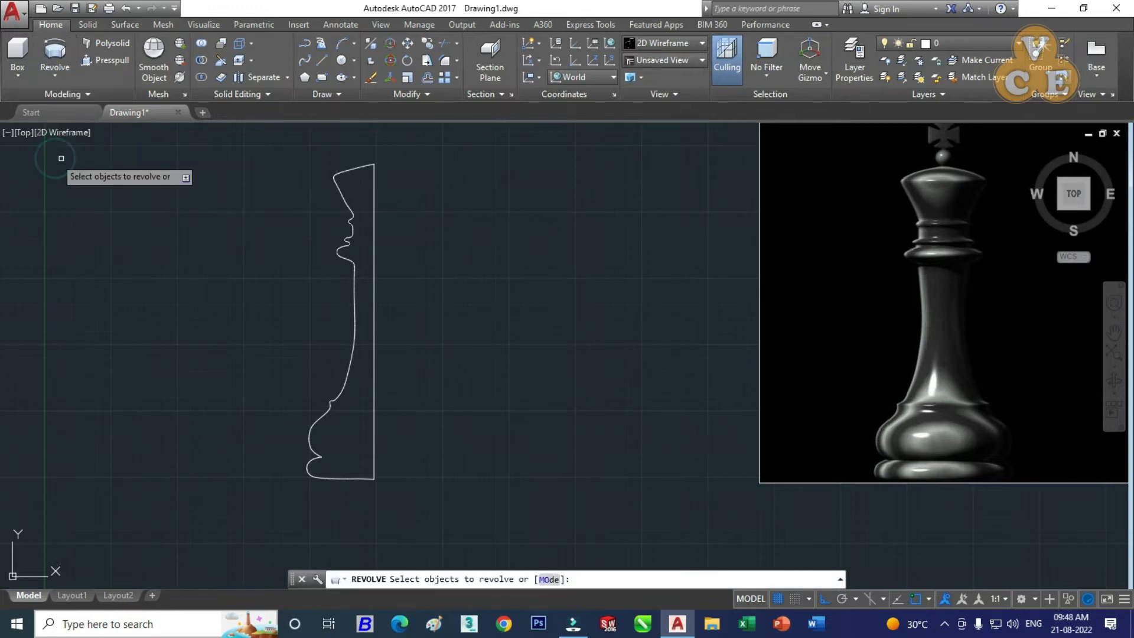
pyautogui.click(354, 268)
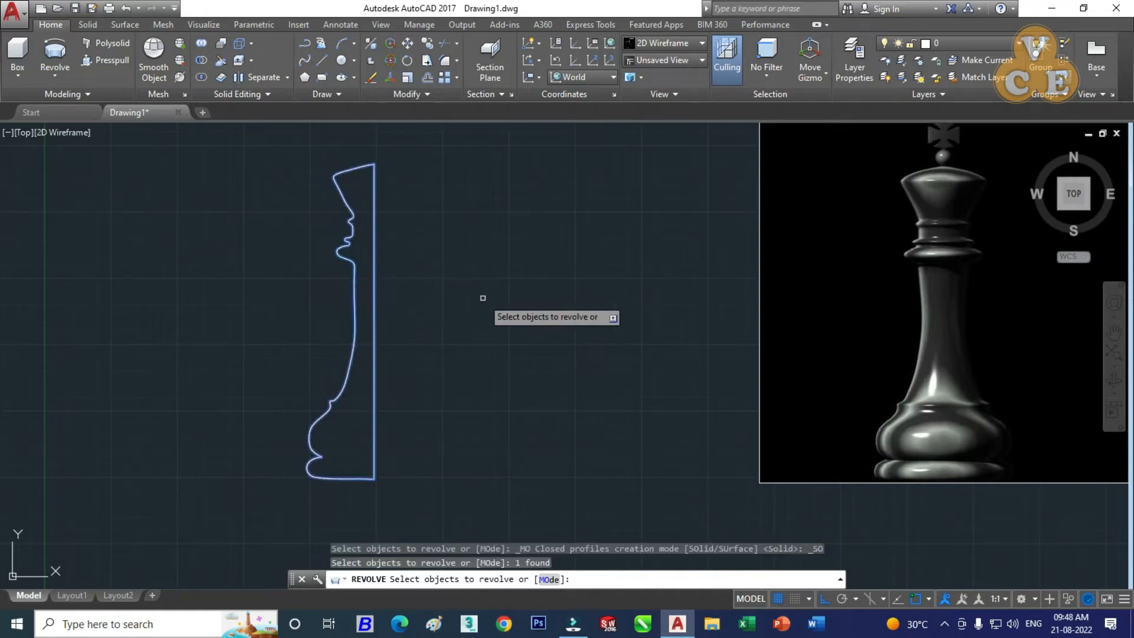
pyautogui.press('Return')
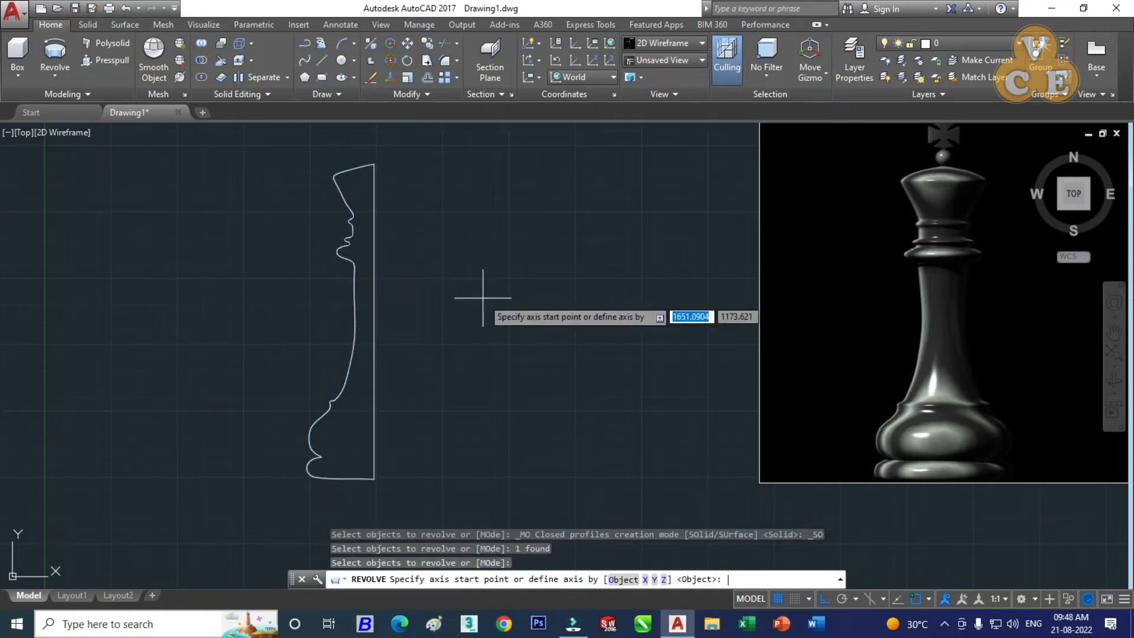
pyautogui.click(375, 163)
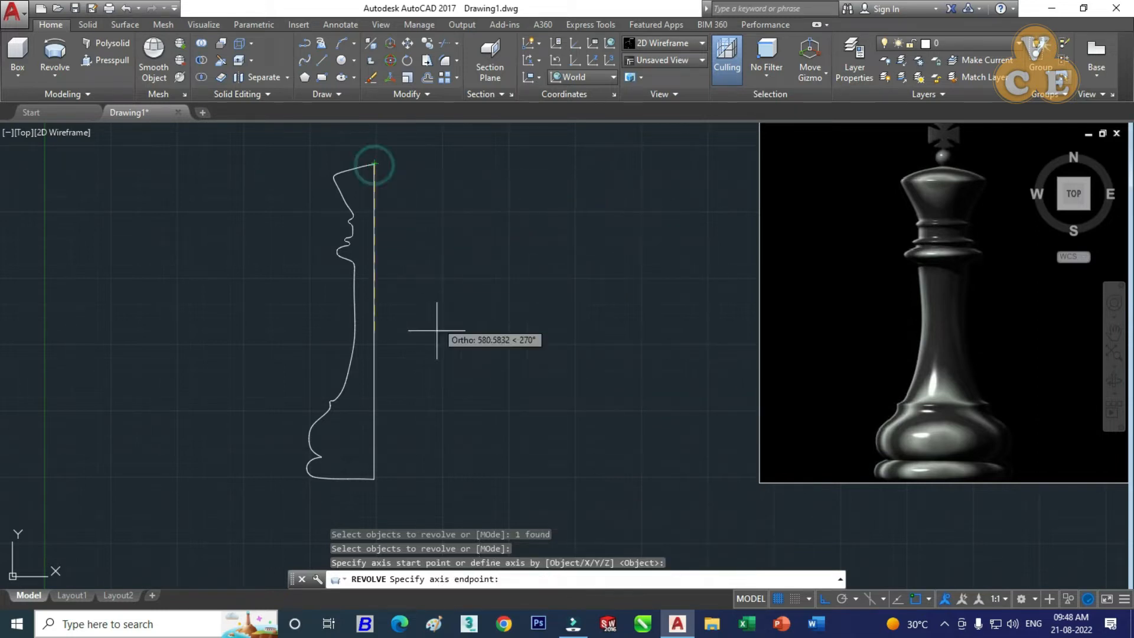
pyautogui.click(374, 478)
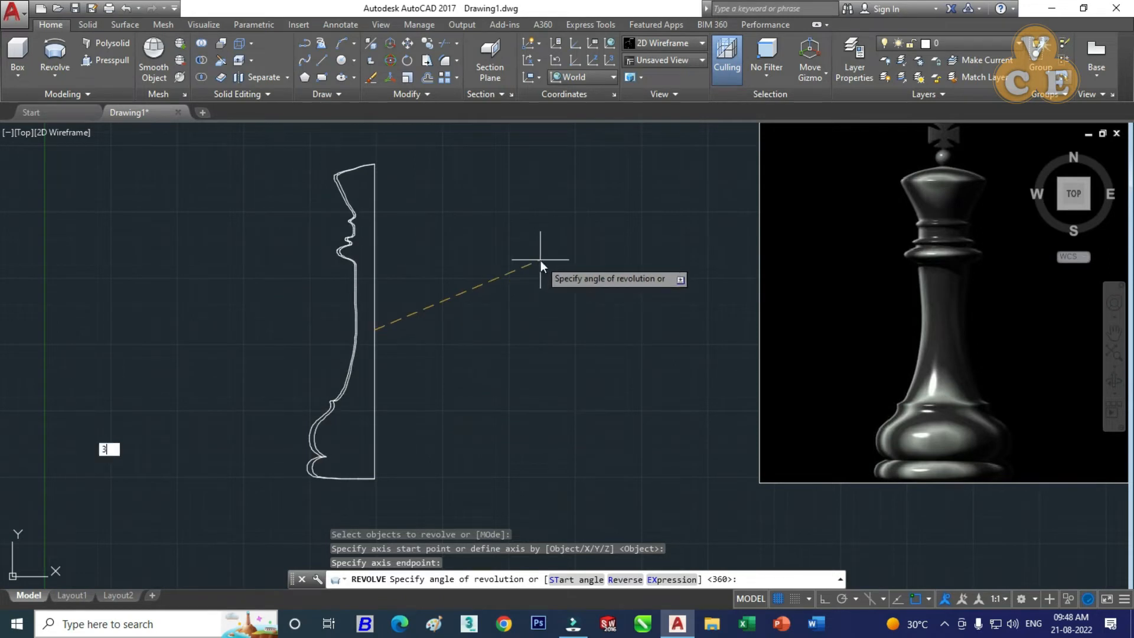
pyautogui.write('360')
pyautogui.press('Return')
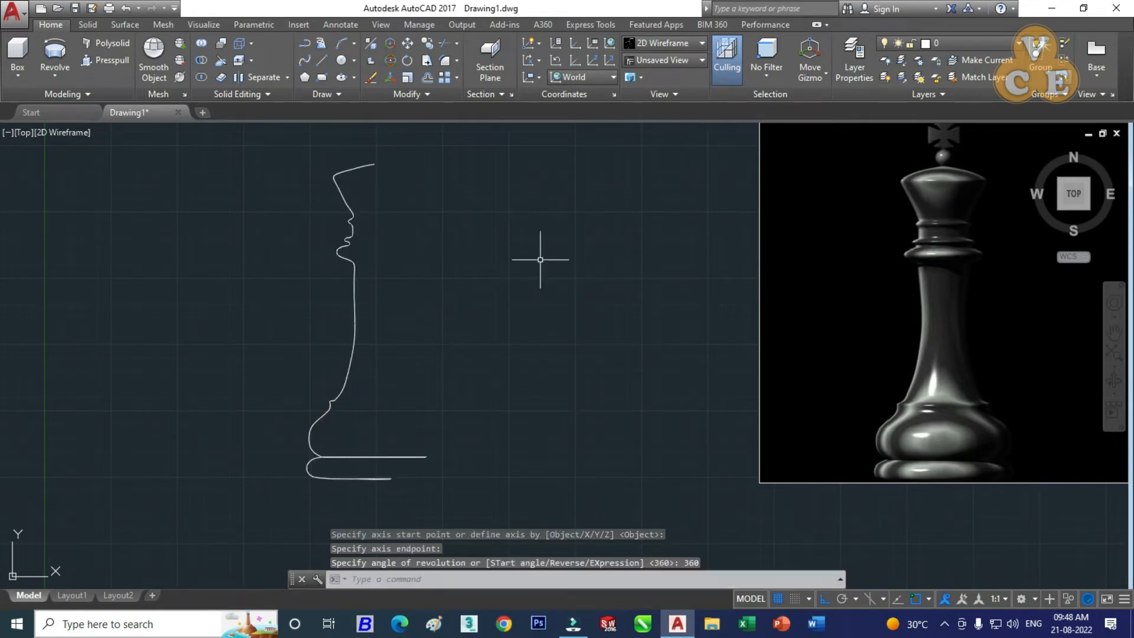
# - Display the revolved chess piece in the Shaded visual style and change it to Shades of Gray
pyautogui.click(701, 44)
pyautogui.click(651, 123)
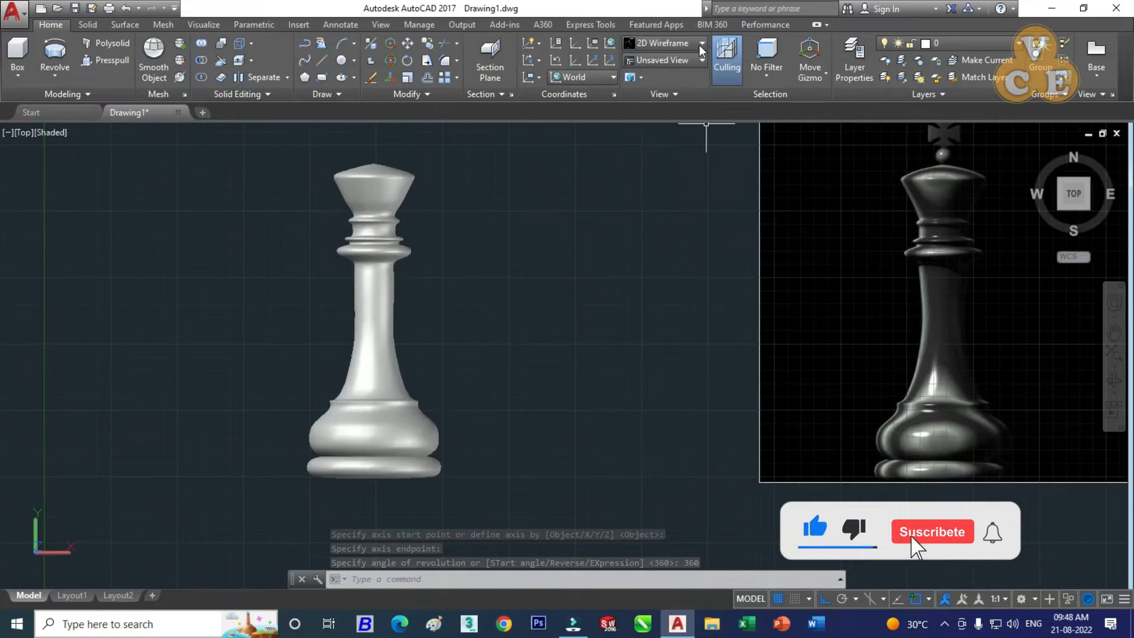
pyautogui.click(701, 44)
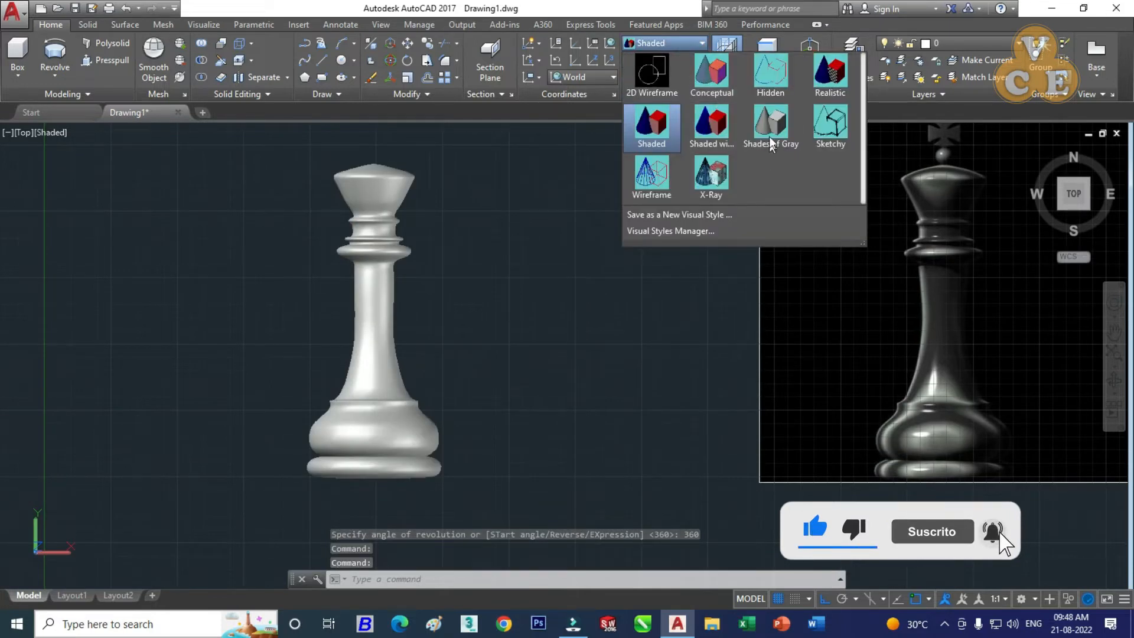
pyautogui.click(768, 135)
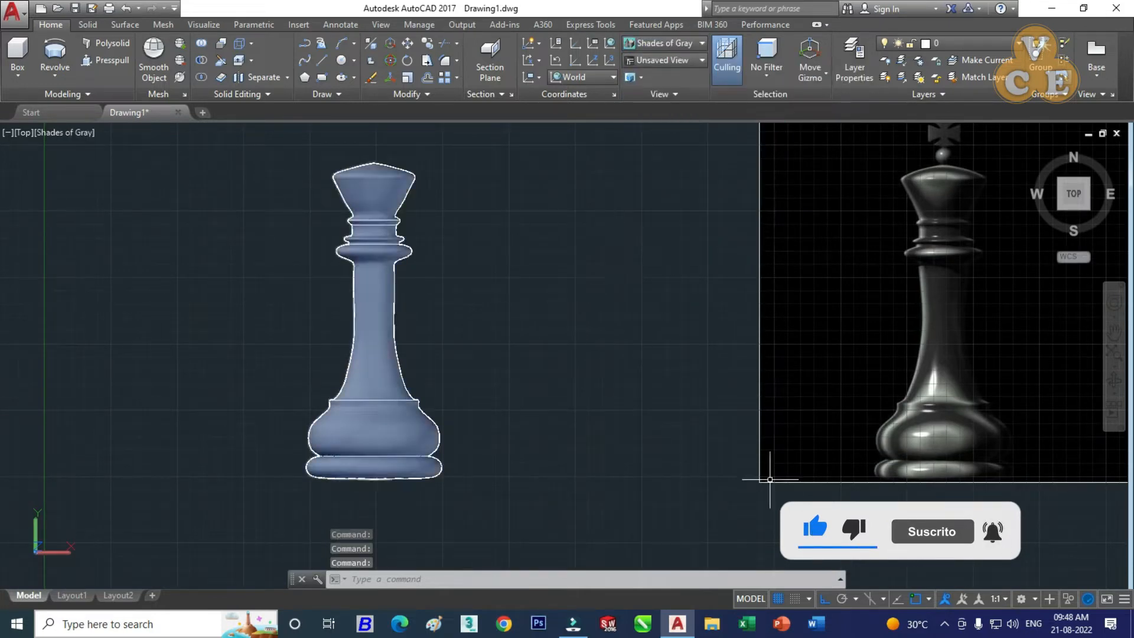
# - Orbit the chess piece to inspect its underside and restore the Top view
pyautogui.click(1114, 380)
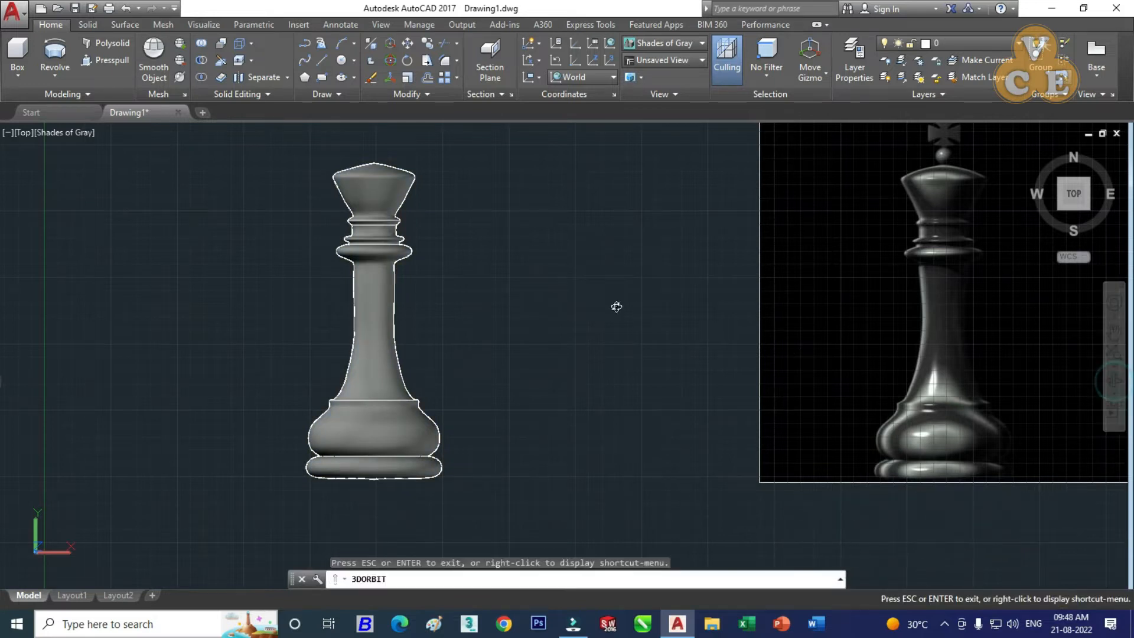
pyautogui.moveTo(402, 259); pyautogui.dragTo(425, 429)
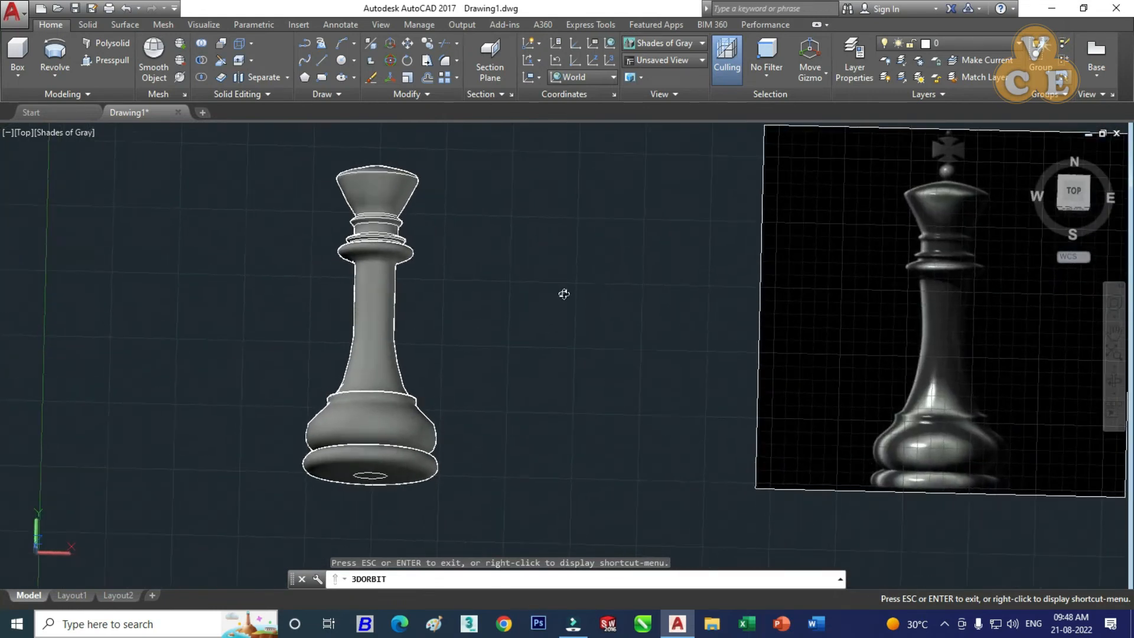
pyautogui.click(683, 58)
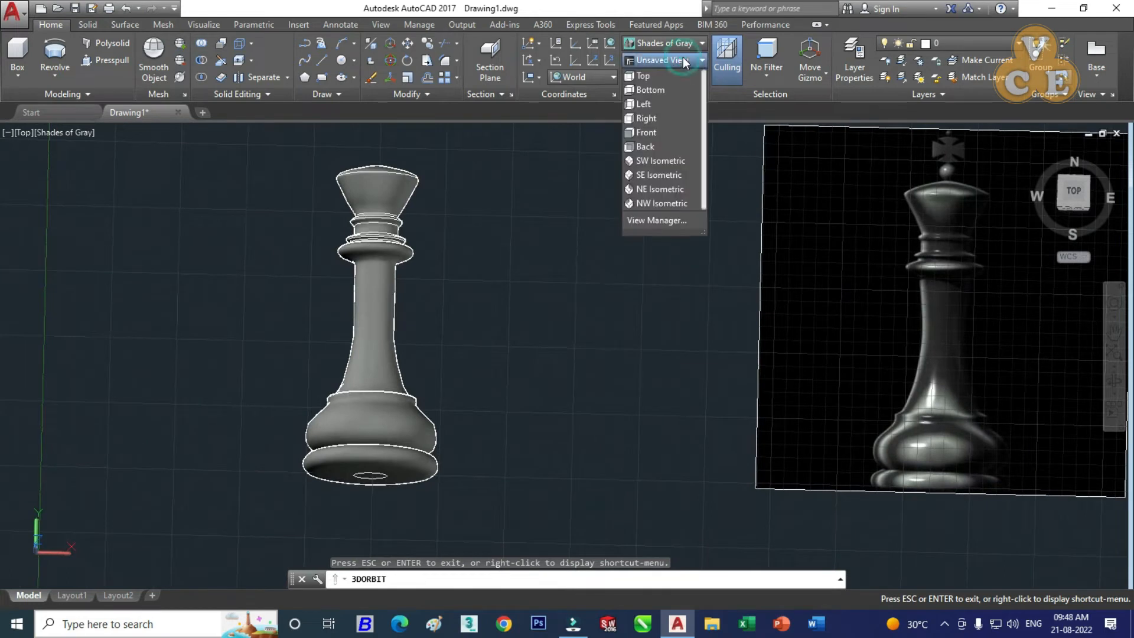
pyautogui.click(658, 76)
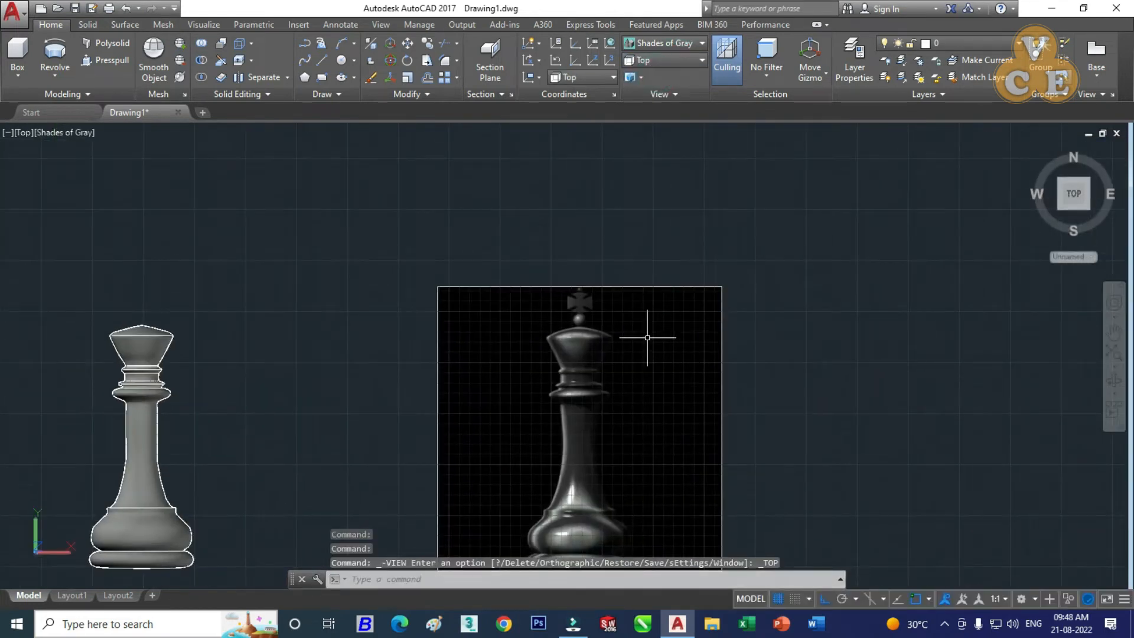
# - Start a fit-point spline on the picture's cross, tracing the left arm's outer edge from its lower to its upper corner
pyautogui.scroll(3, 599, 319)
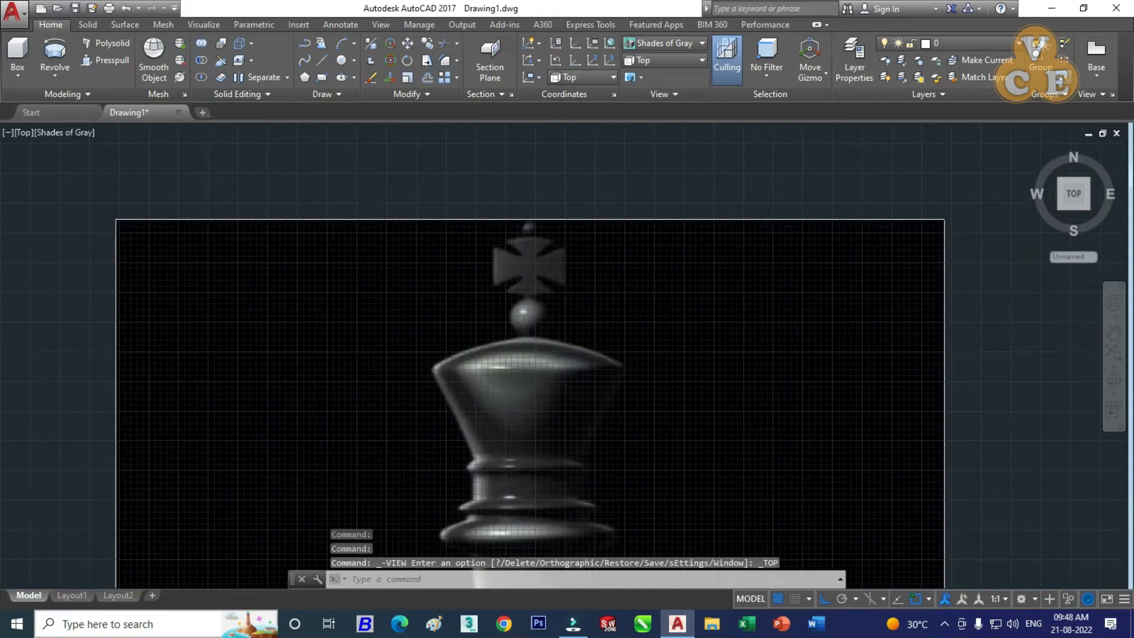
pyautogui.scroll(1, 614, 283)
pyautogui.scroll(1, 575, 237)
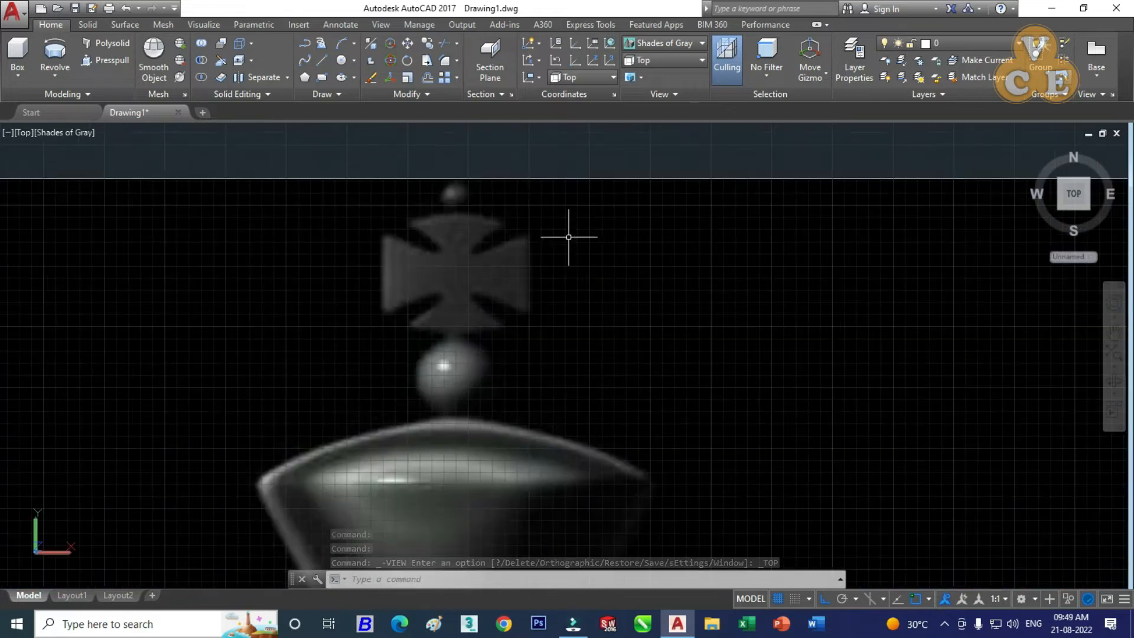
pyautogui.scroll(1, 456, 208)
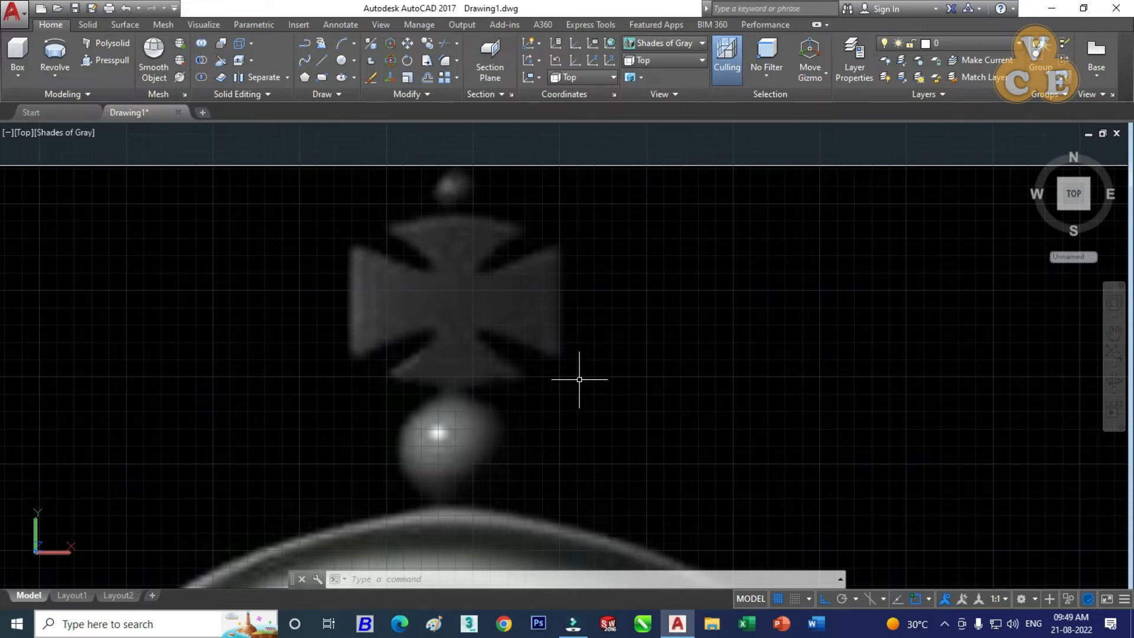
pyautogui.click(18, 75)
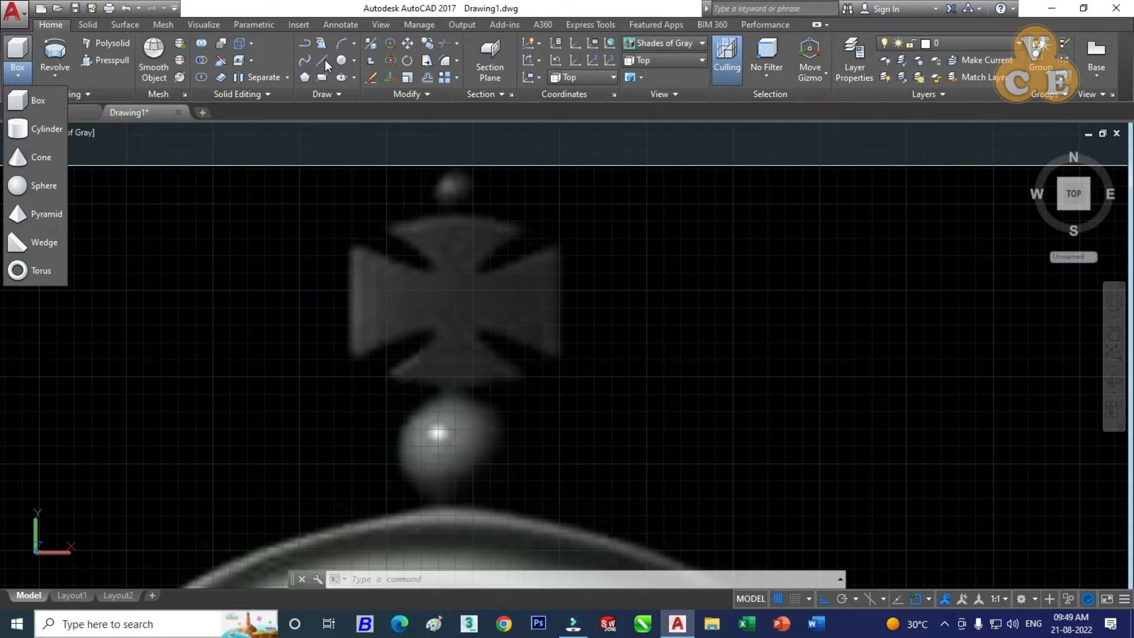
pyautogui.click(305, 60)
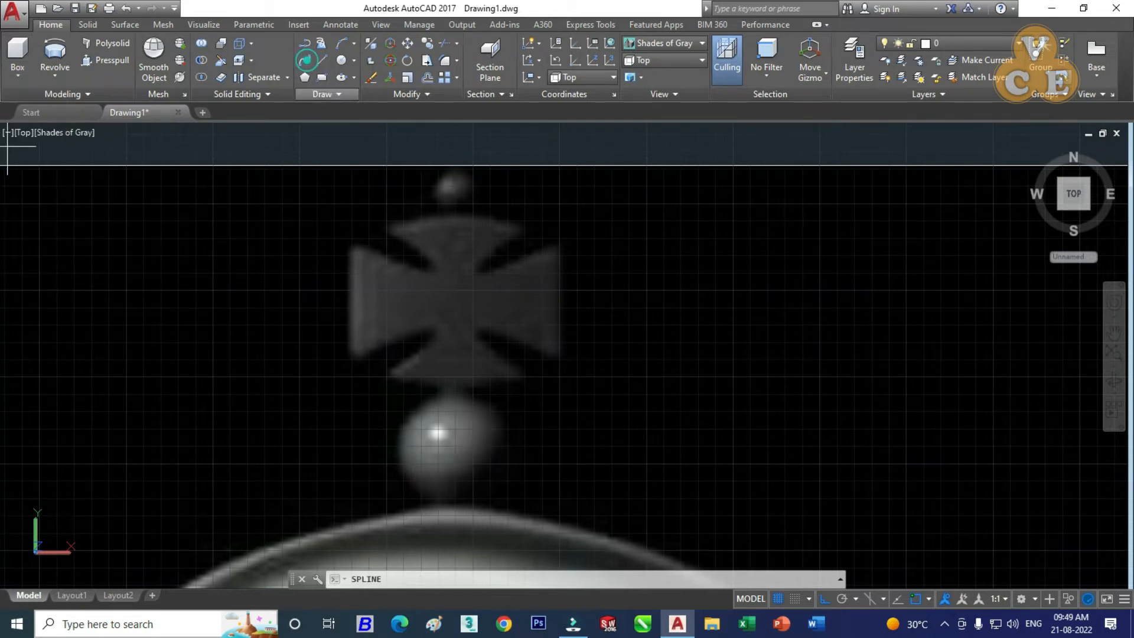
pyautogui.scroll(2, 507, 223)
pyautogui.scroll(2, 499, 217)
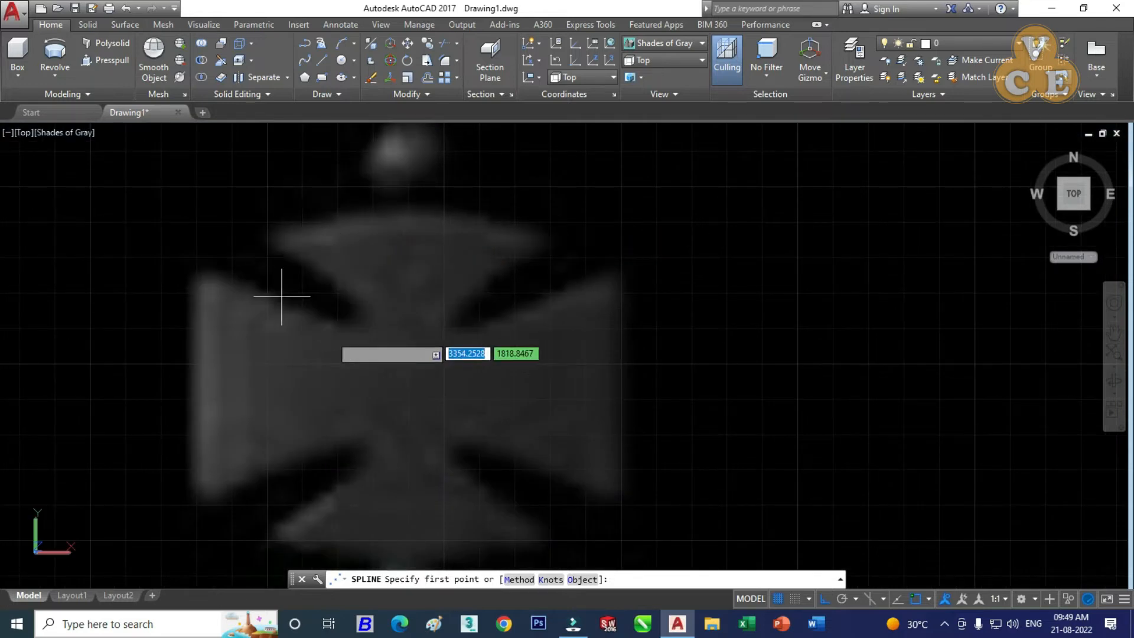
pyautogui.click(196, 489)
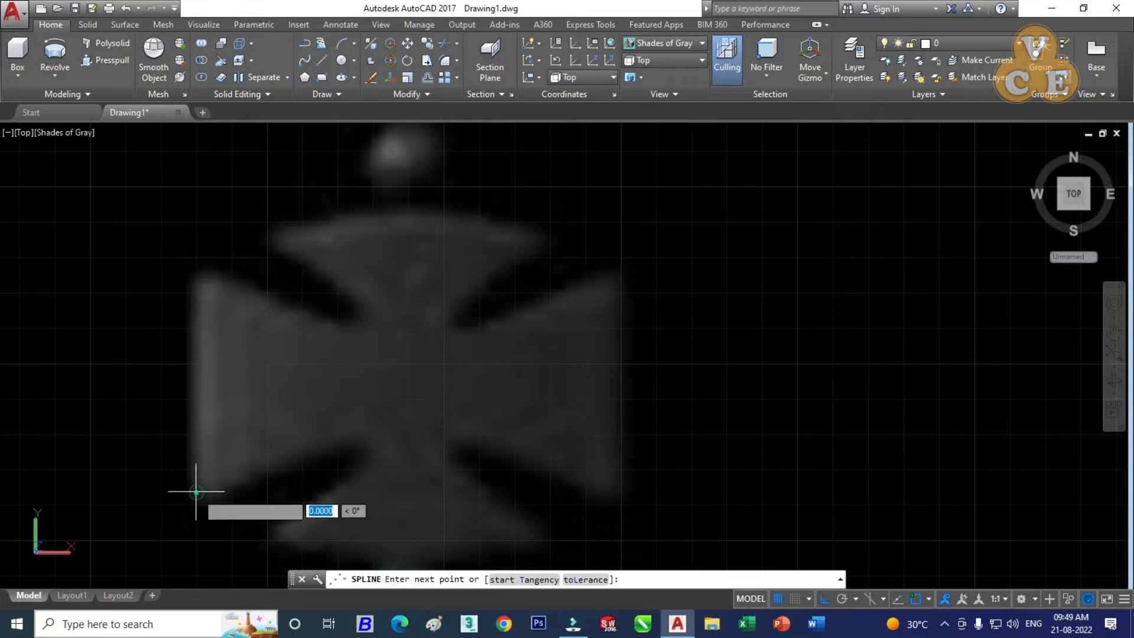
pyautogui.click(196, 399)
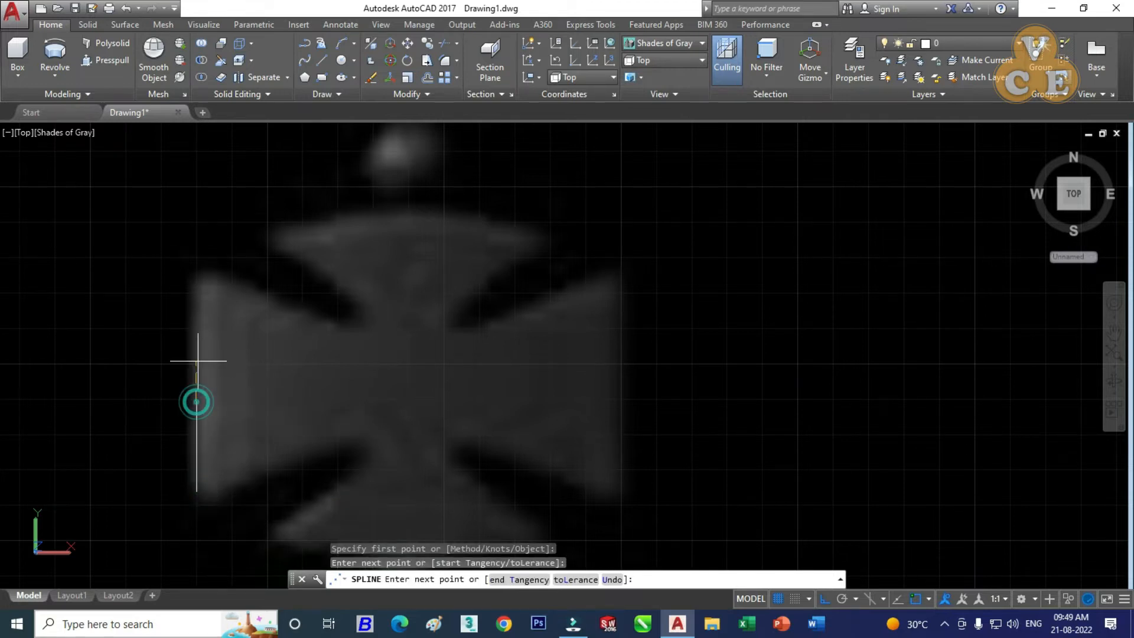
pyautogui.click(196, 288)
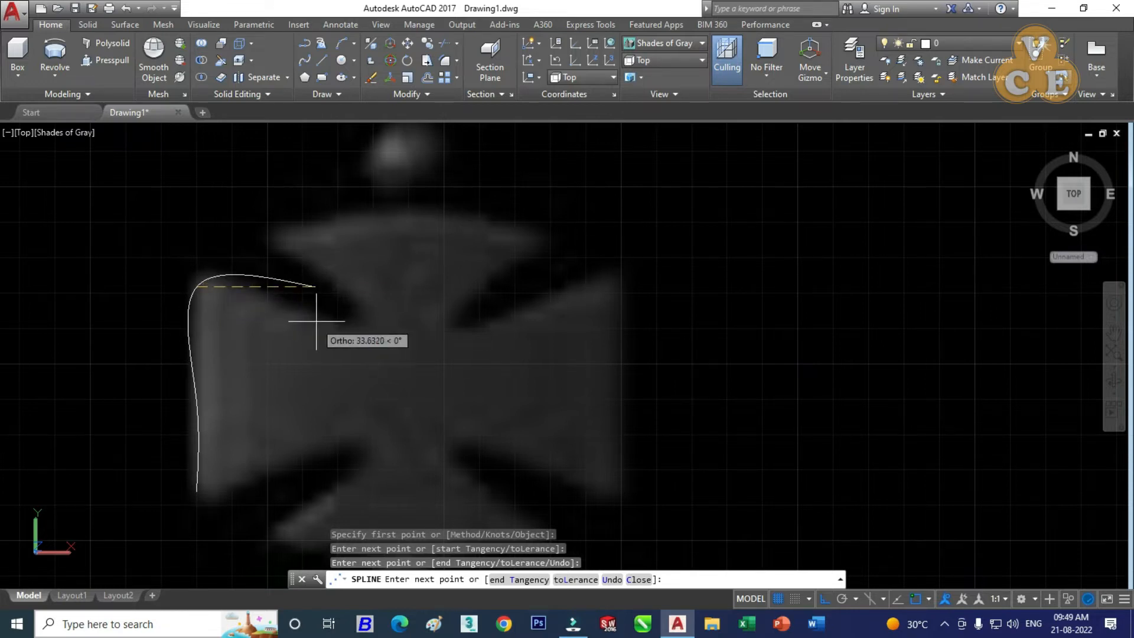
# - With ortho off, continue the spline along the left arm's upper edge and around the cross's upper-left notch
pyautogui.click(823, 598)
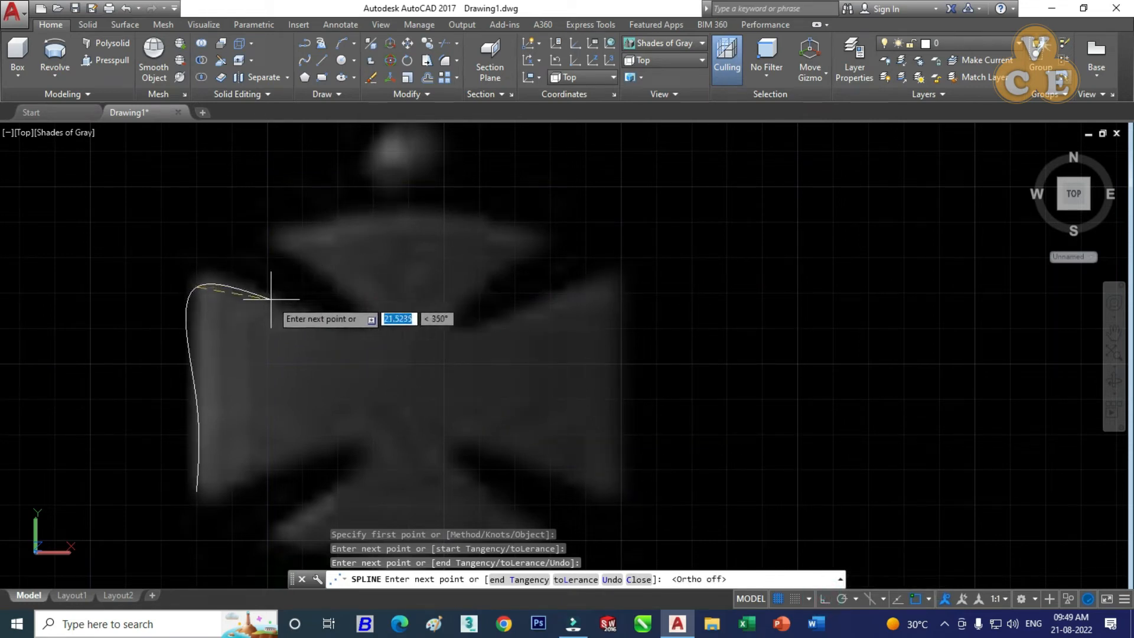
pyautogui.click(271, 298)
pyautogui.click(311, 321)
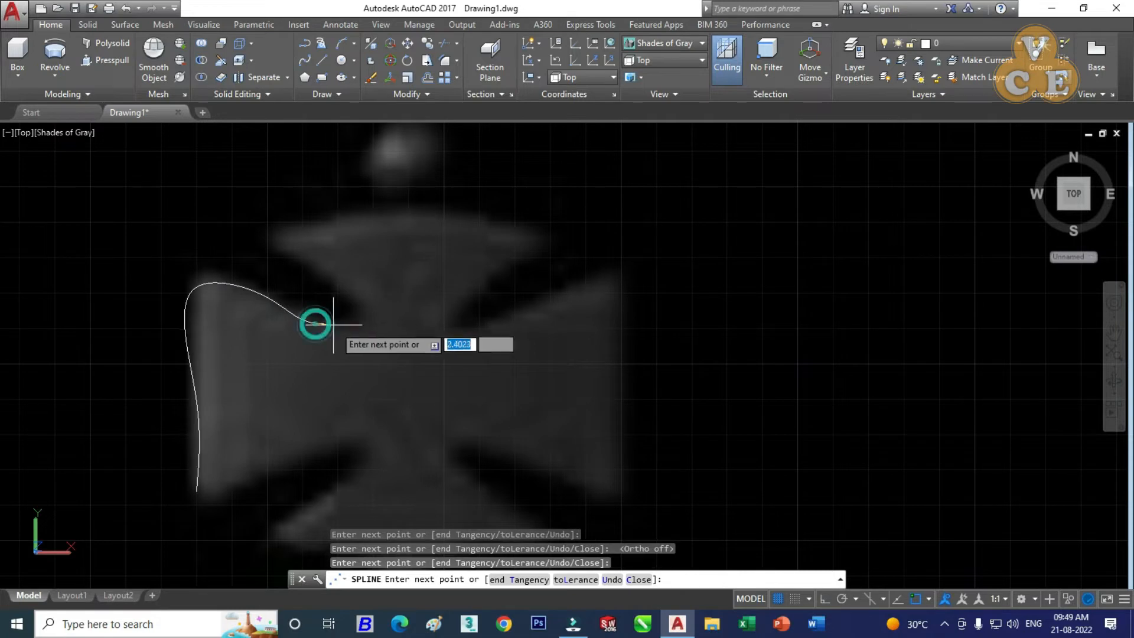
pyautogui.click(349, 327)
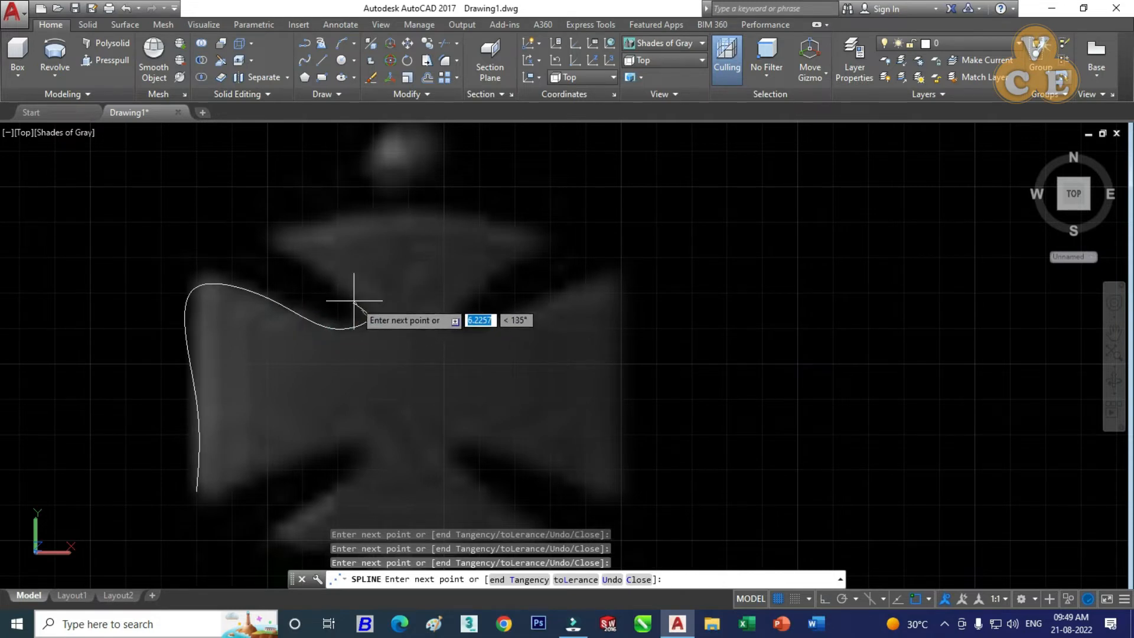
pyautogui.click(359, 301)
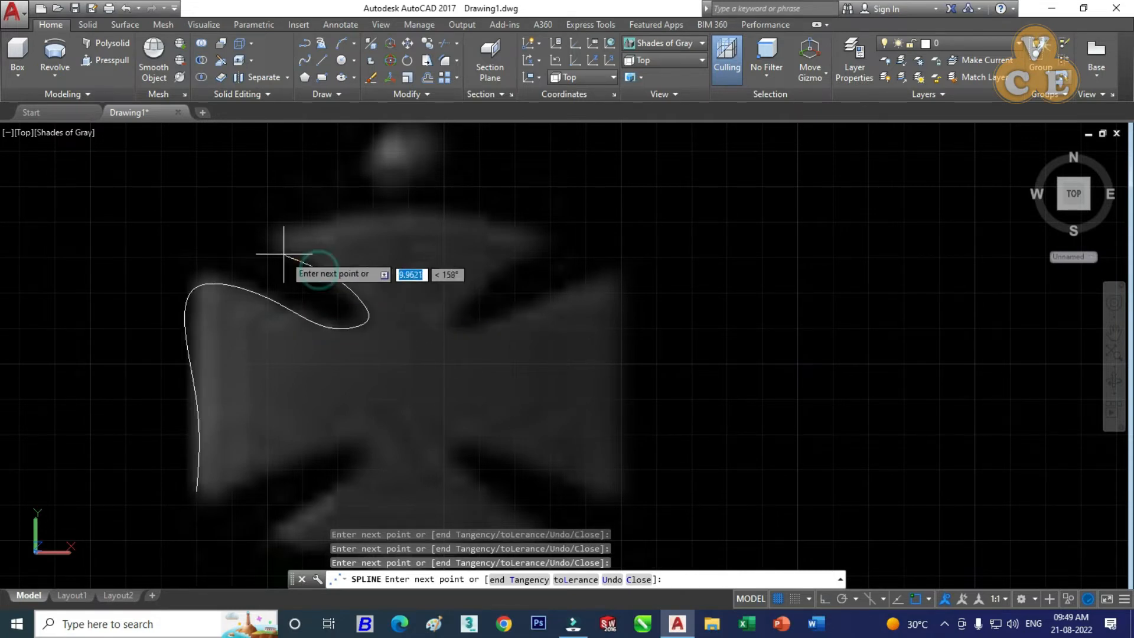
# - Continue the spline around the top arm's left tip and over its curved upper edge to the right tip
pyautogui.click(278, 247)
pyautogui.click(321, 230)
pyautogui.click(385, 218)
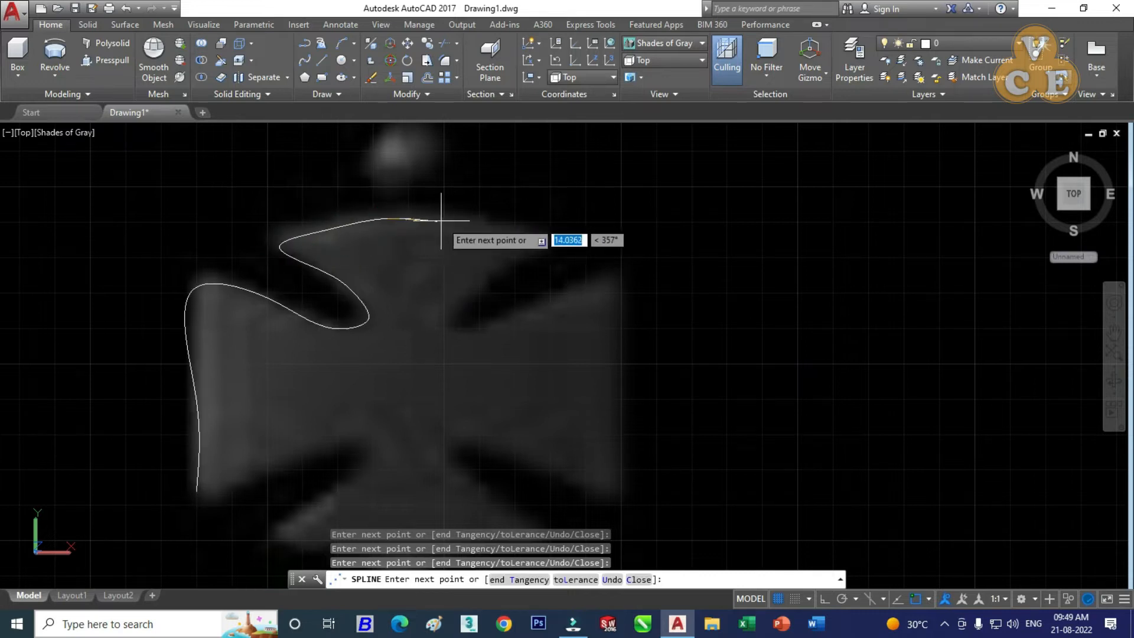
pyautogui.click(461, 222)
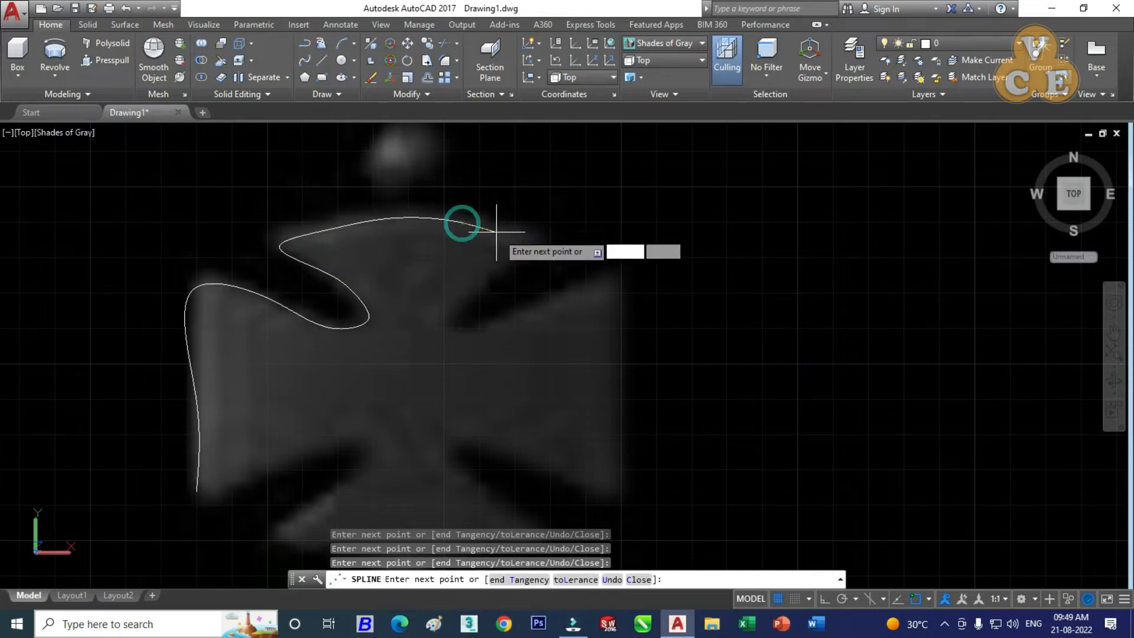
pyautogui.click(526, 244)
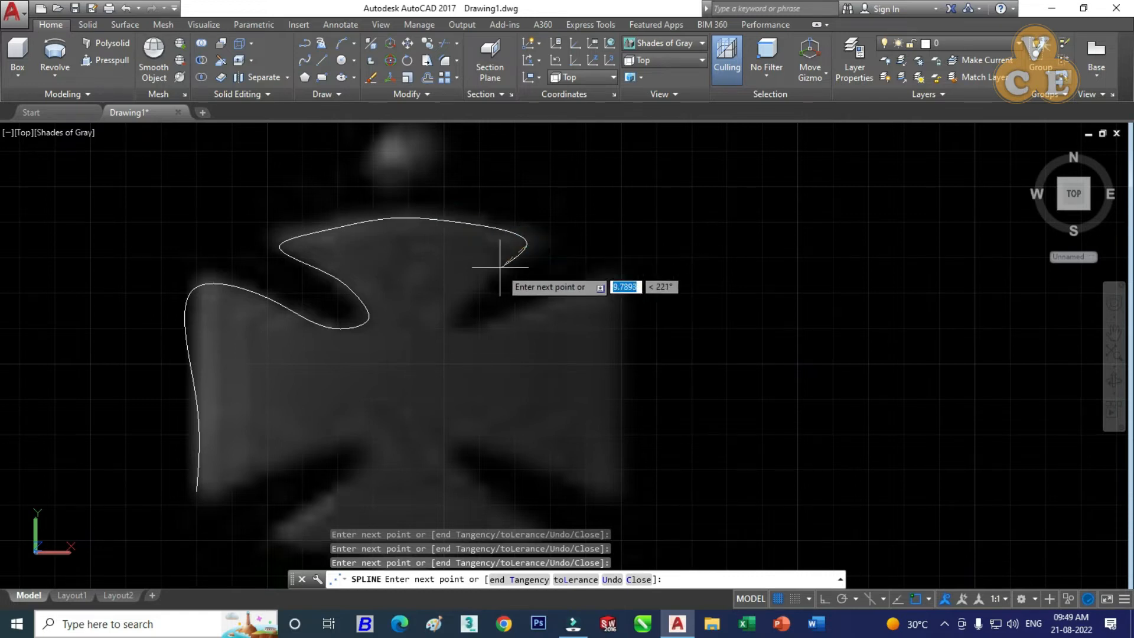
# - Continue the spline around the cross's upper-right notch and along the right arm's upper edge to its upper corner
pyautogui.click(458, 304)
pyautogui.click(454, 327)
pyautogui.click(481, 328)
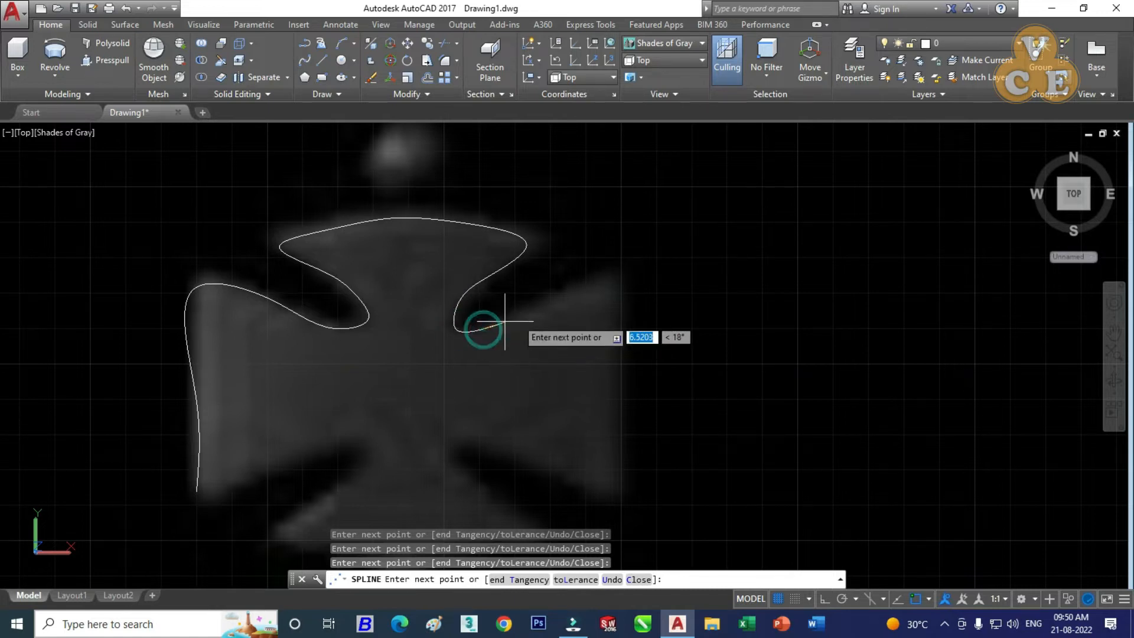
pyautogui.click(568, 293)
pyautogui.click(612, 275)
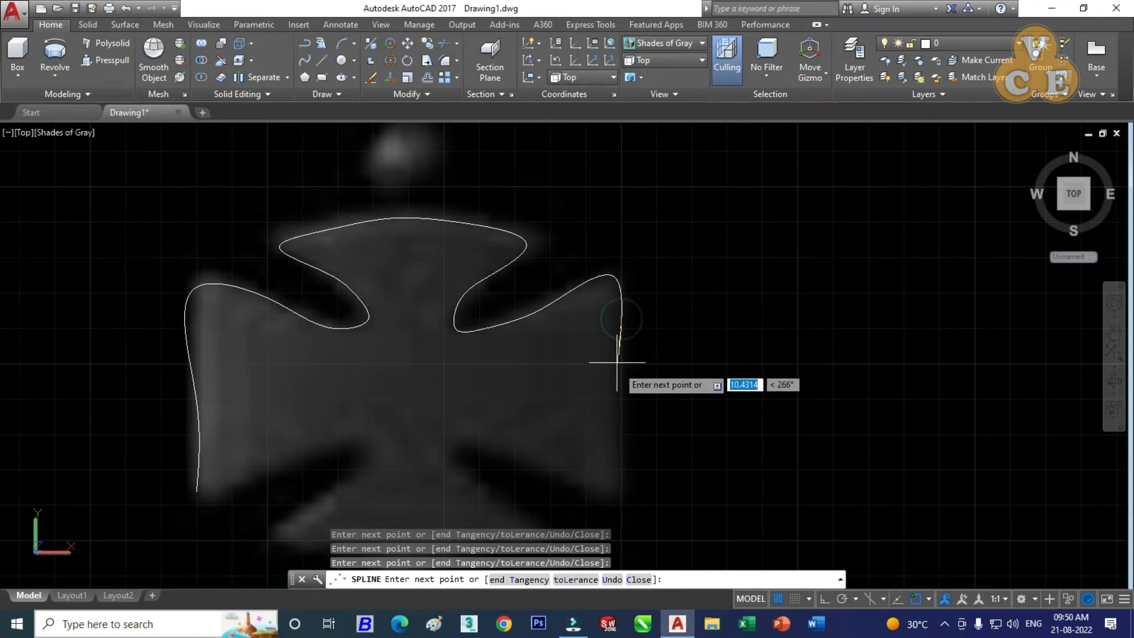
# - Continue the spline down the right arm's outer edge, around its lower corner and along the lower edge into the lower-right notch
pyautogui.click(620, 392)
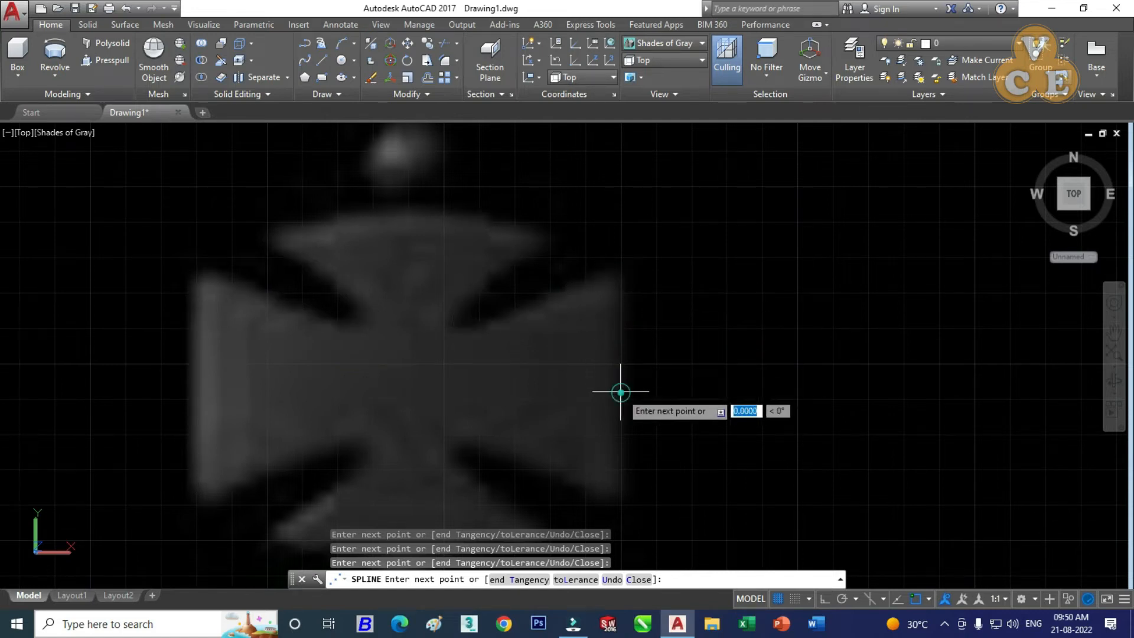
pyautogui.click(621, 480)
pyautogui.click(615, 498)
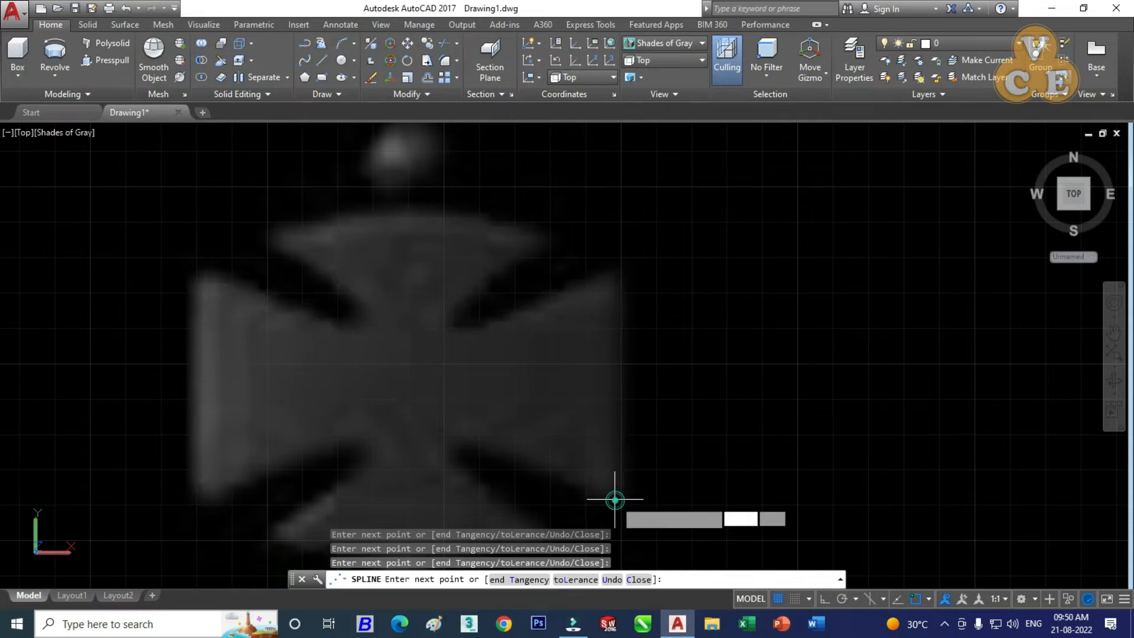
pyautogui.click(504, 463)
pyautogui.click(475, 450)
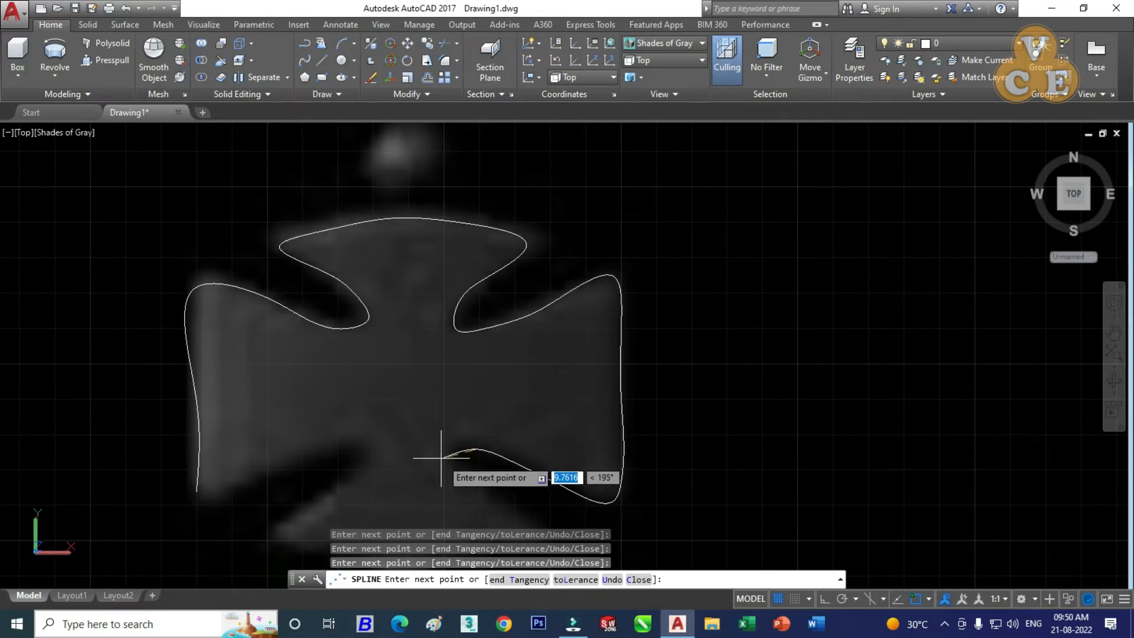
pyautogui.click(450, 448)
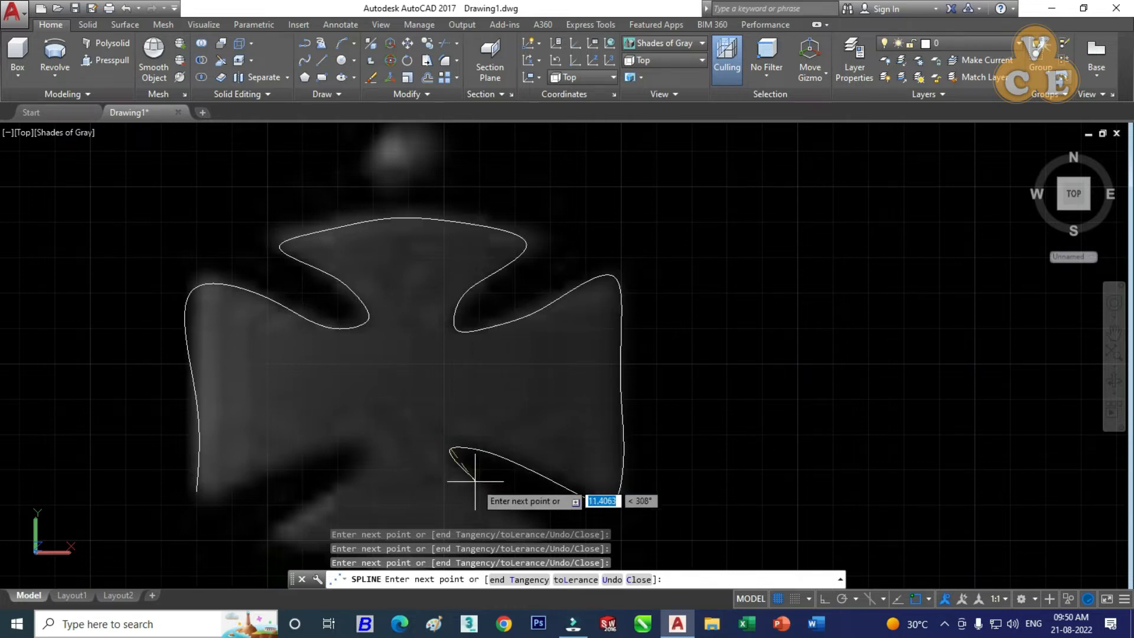
# - Continue the spline down the bottom arm's right side, around its right tip and onto its lower edge
pyautogui.moveTo(520, 472); pyautogui.dragTo(526, 336, button='middle')
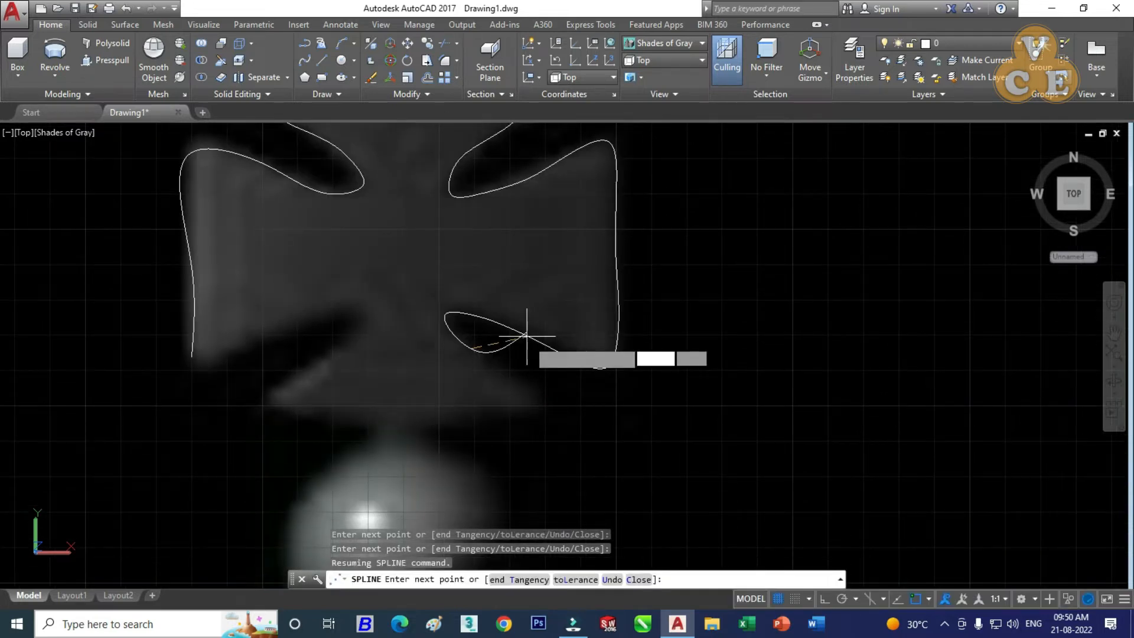
pyautogui.click(530, 394)
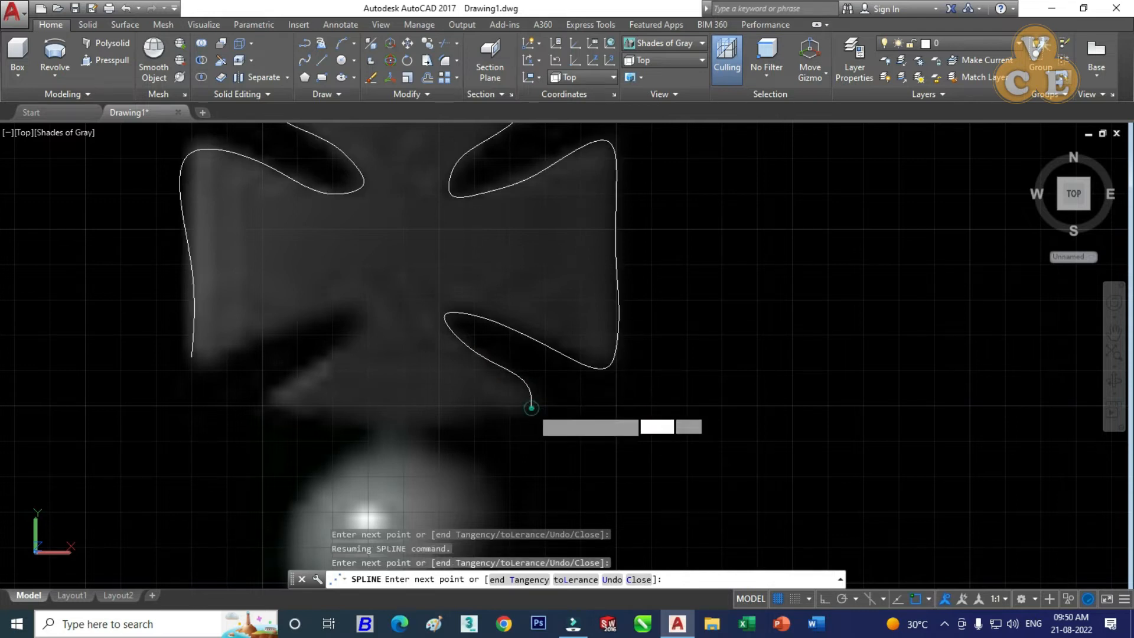
pyautogui.click(531, 403)
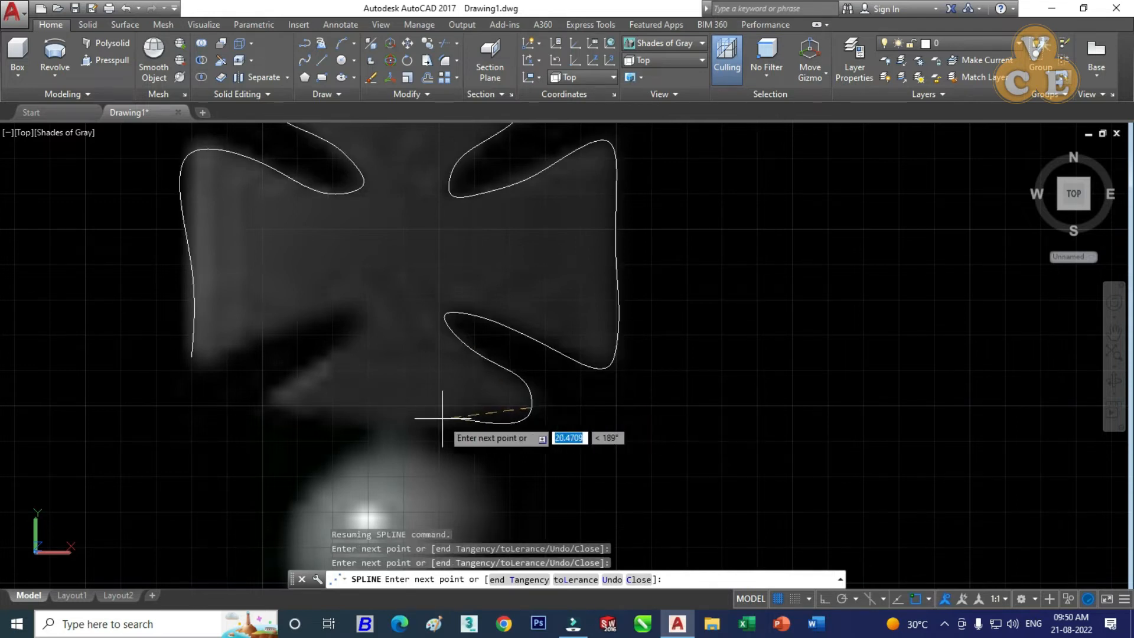
pyautogui.click(505, 411)
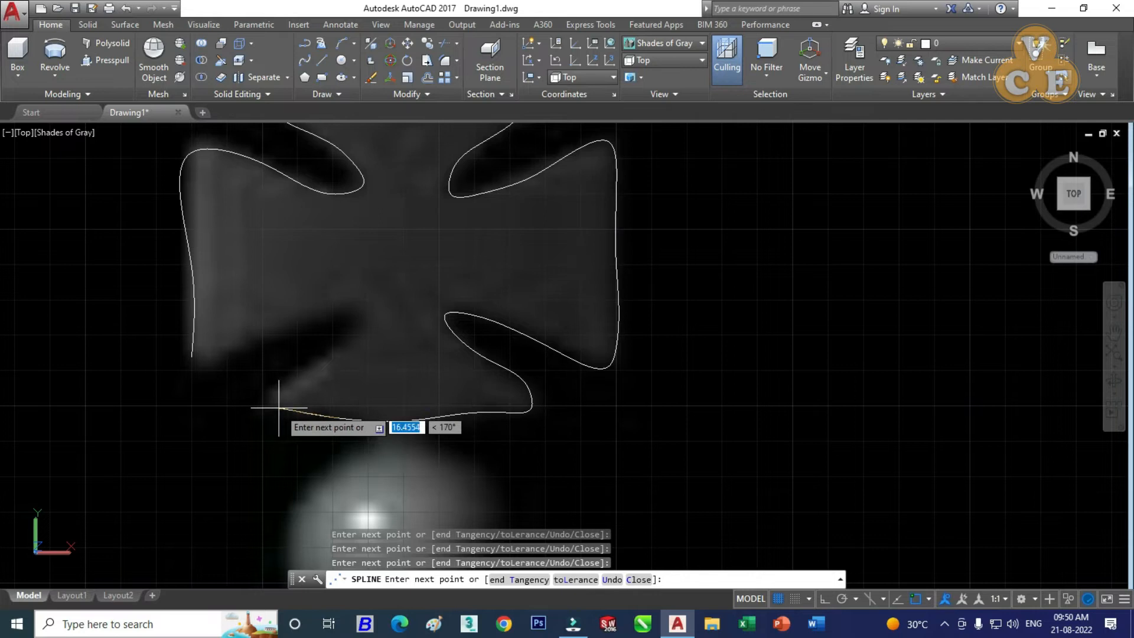
# - Continue the spline around the lower-left notch and along the left arm's lower edge, finishing it at its start point
pyautogui.click(304, 378)
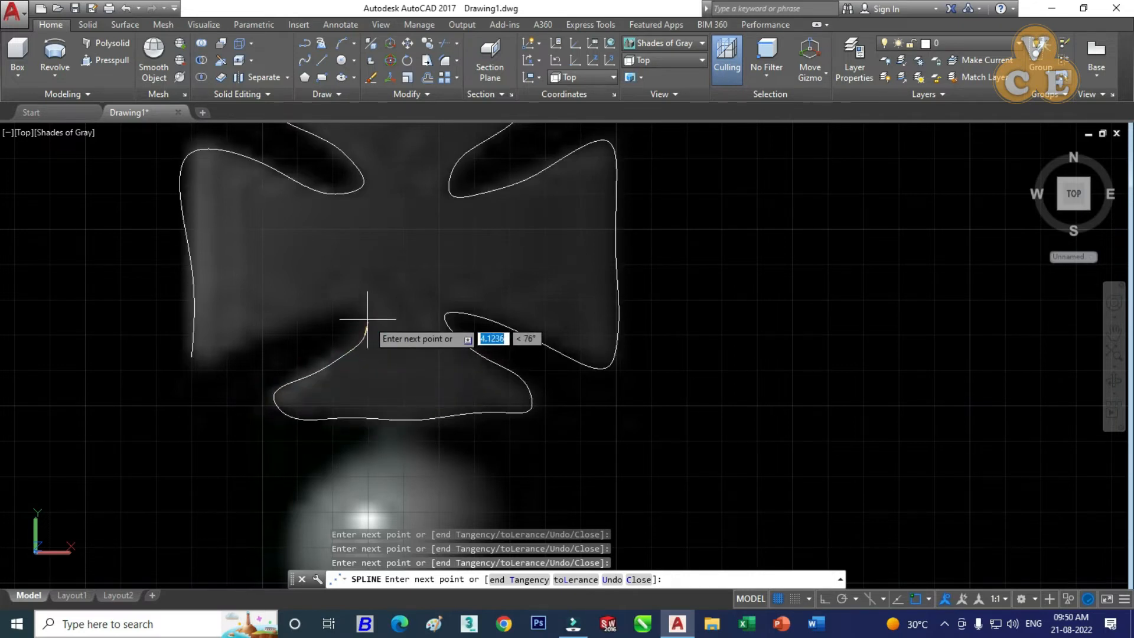
pyautogui.click(355, 305)
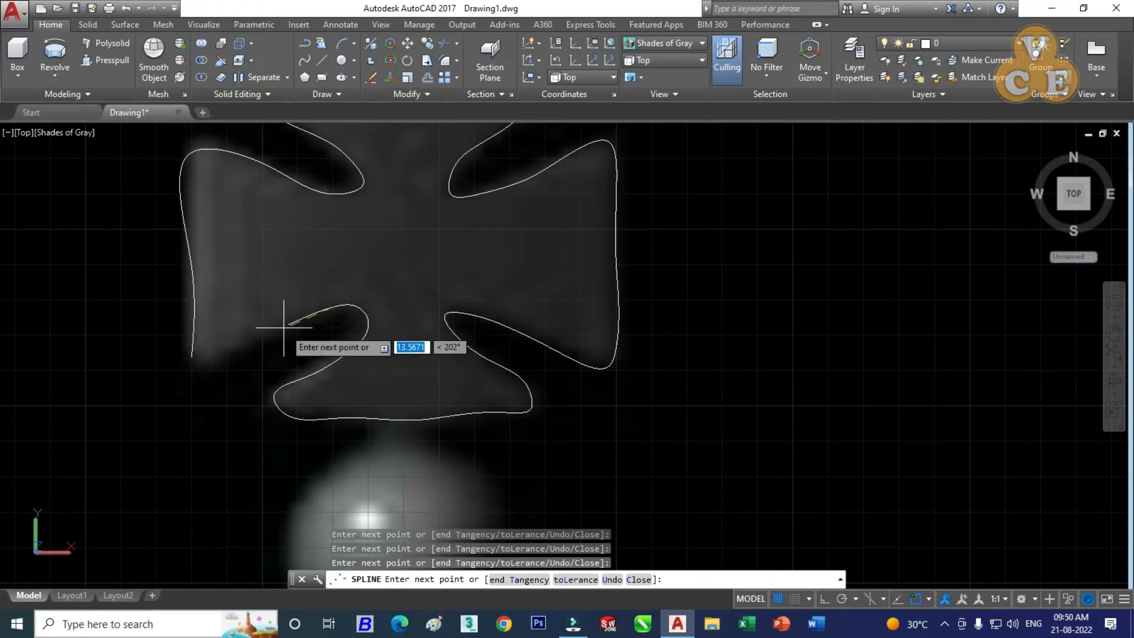
pyautogui.click(241, 341)
pyautogui.click(216, 361)
pyautogui.click(190, 360)
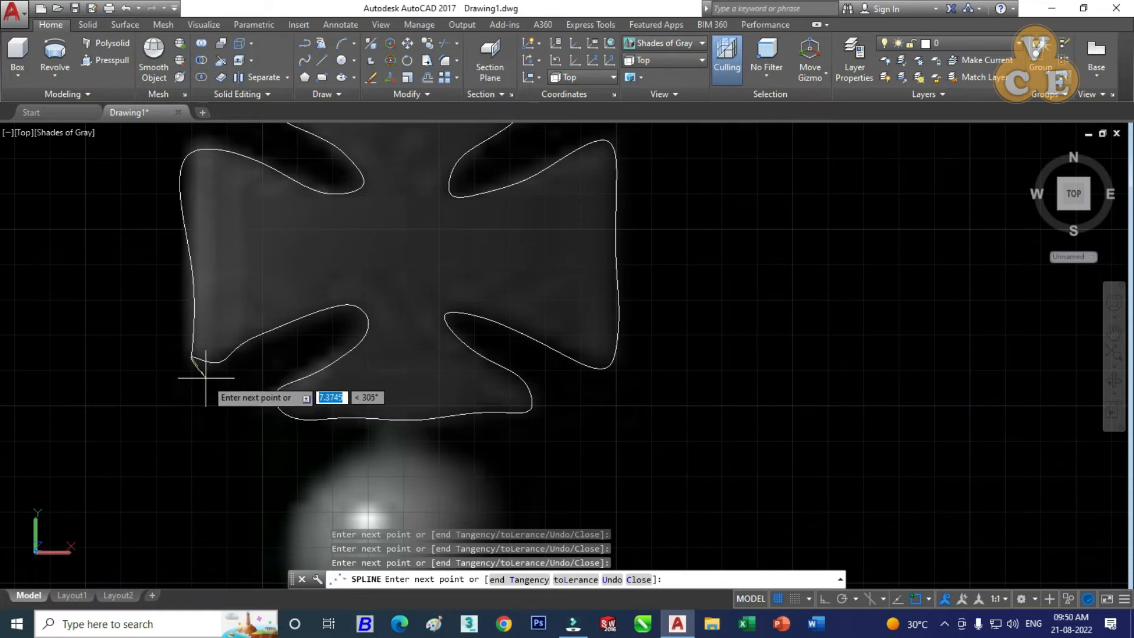
pyautogui.press('Return')
# - Move the traced cross outline off the picture to the empty area near the top of the chess solid
pyautogui.scroll(-4, 369, 337)
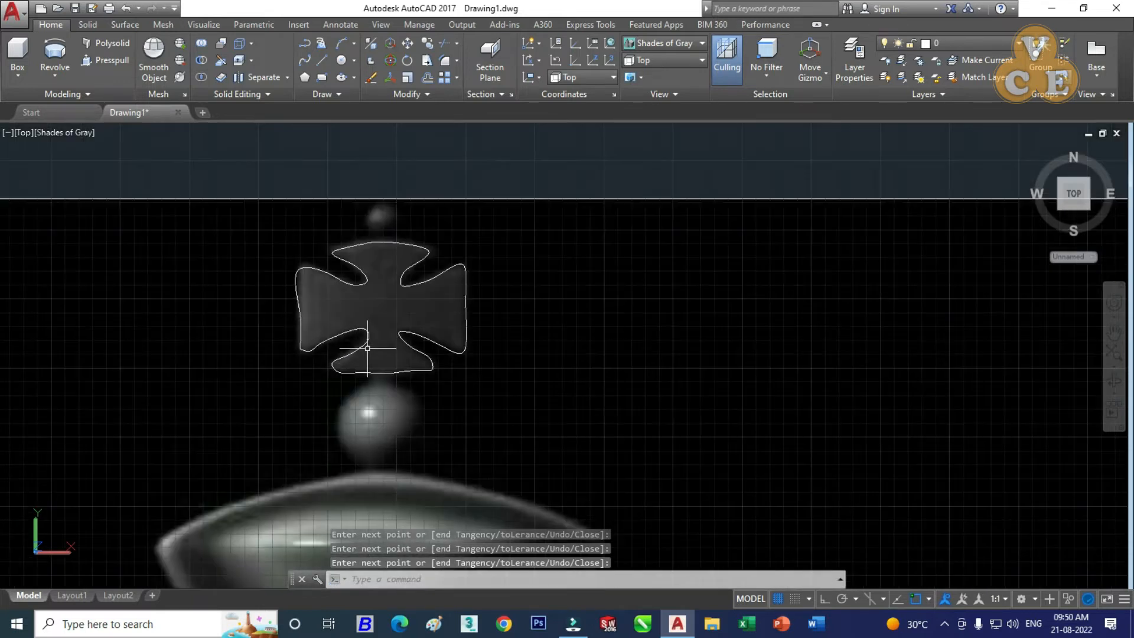
pyautogui.scroll(2, 382, 256)
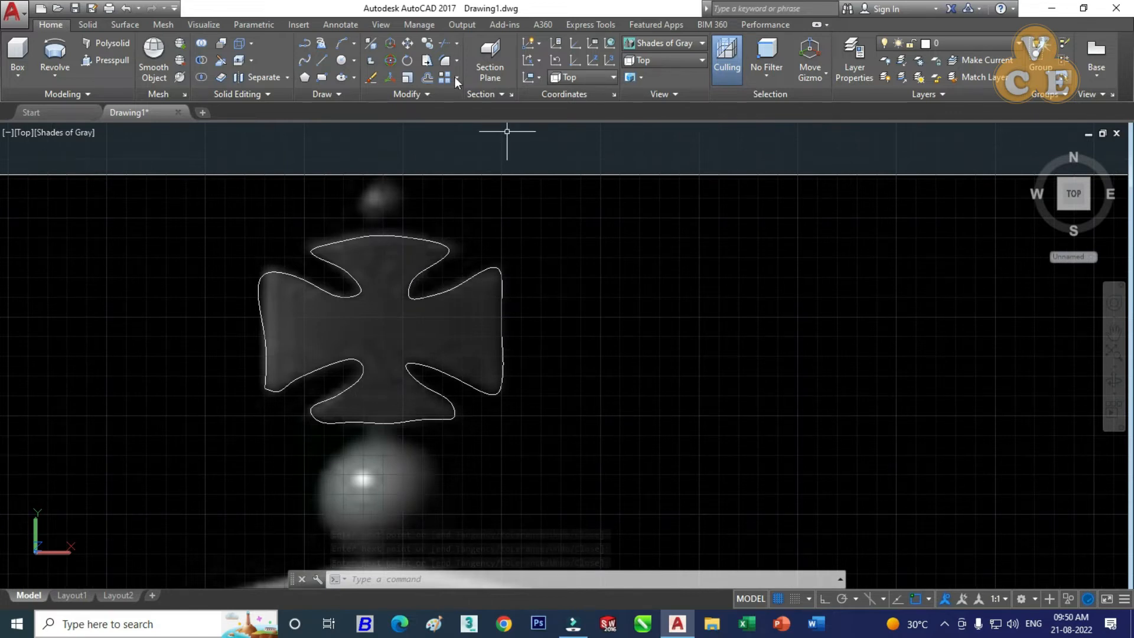
pyautogui.click(406, 45)
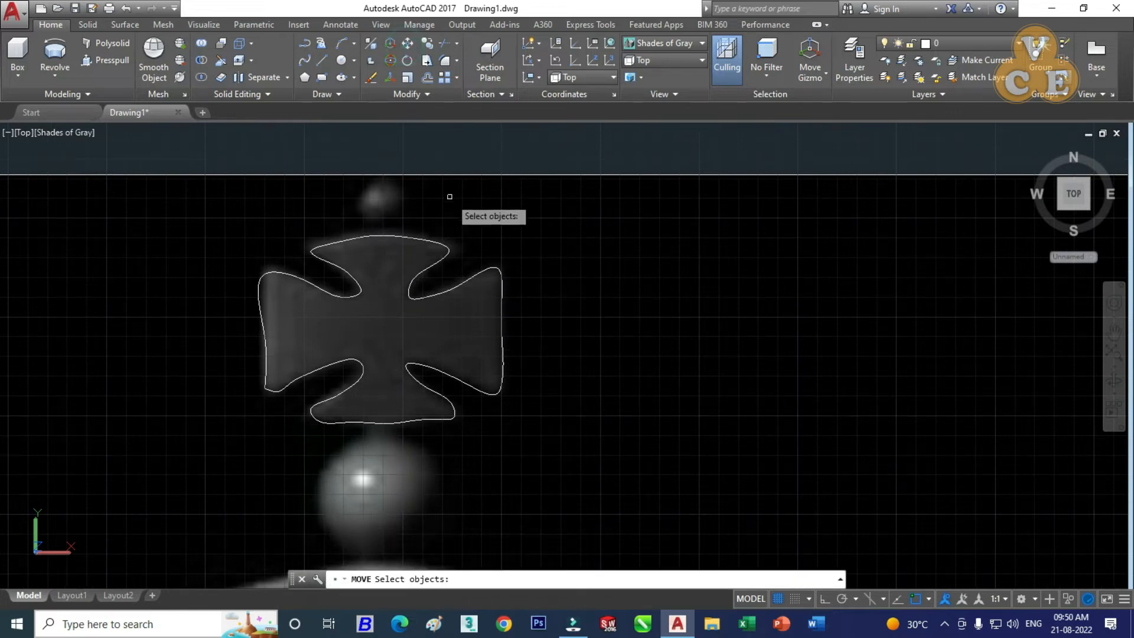
pyautogui.click(444, 244)
pyautogui.press('Return')
pyautogui.click(481, 220)
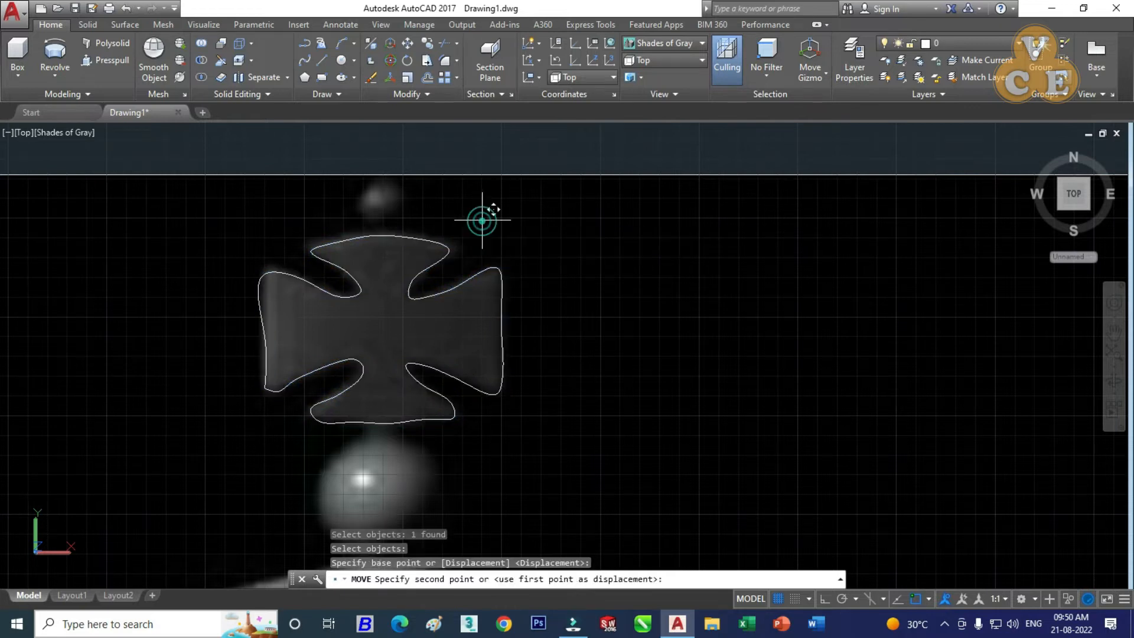
pyautogui.scroll(-10, 448, 248)
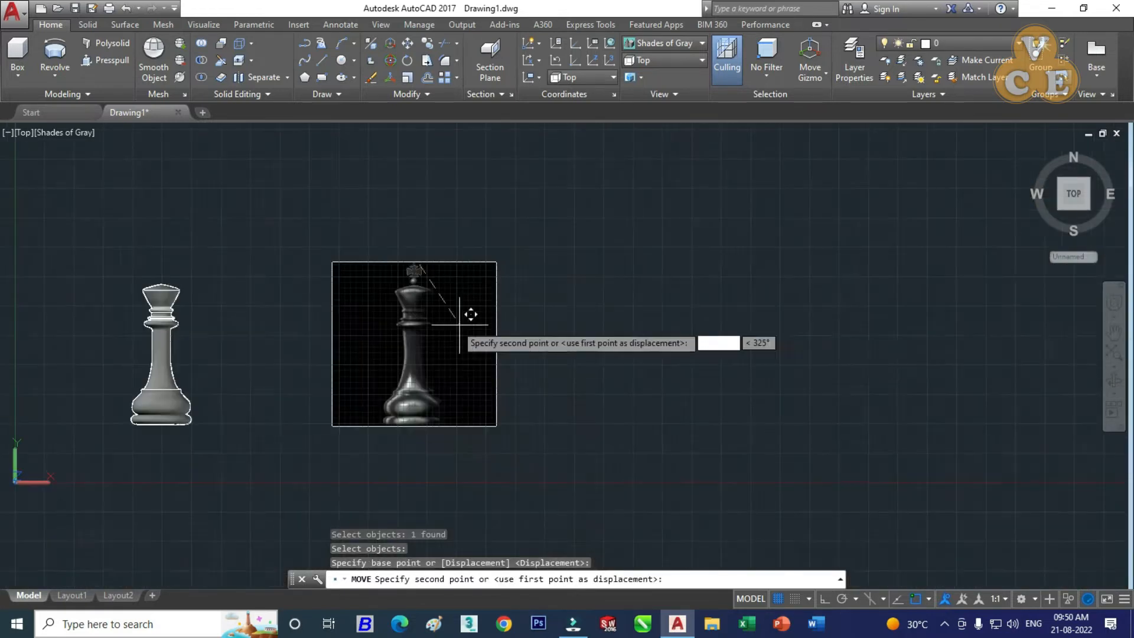
pyautogui.click(234, 269)
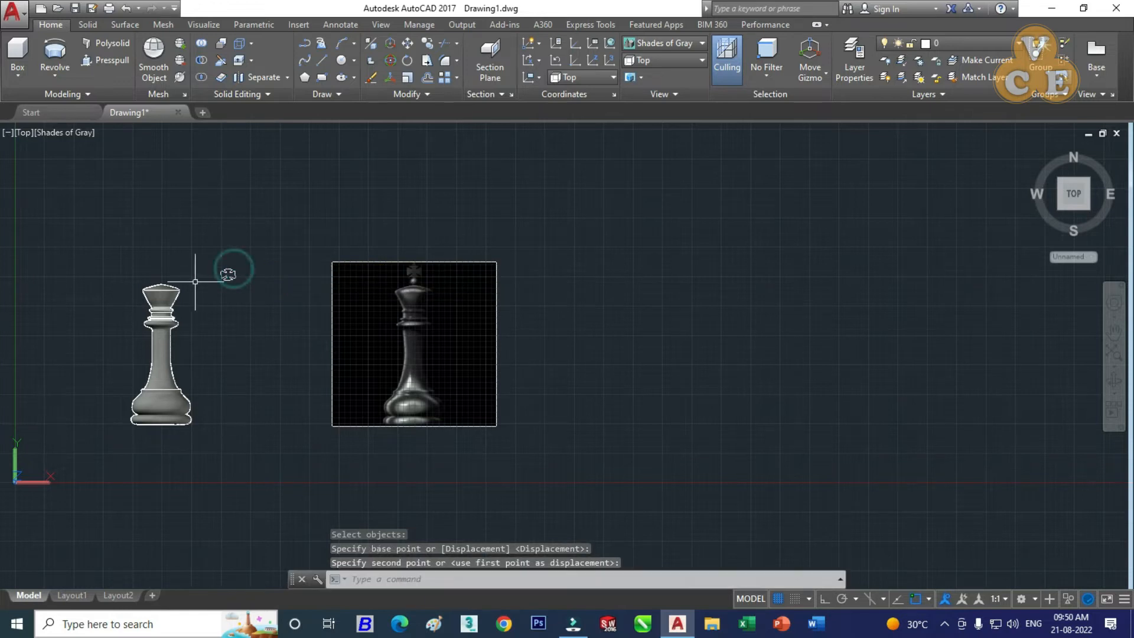
# - Select the moved cross outline for editing at its lower-left corner
pyautogui.scroll(6, 220, 271)
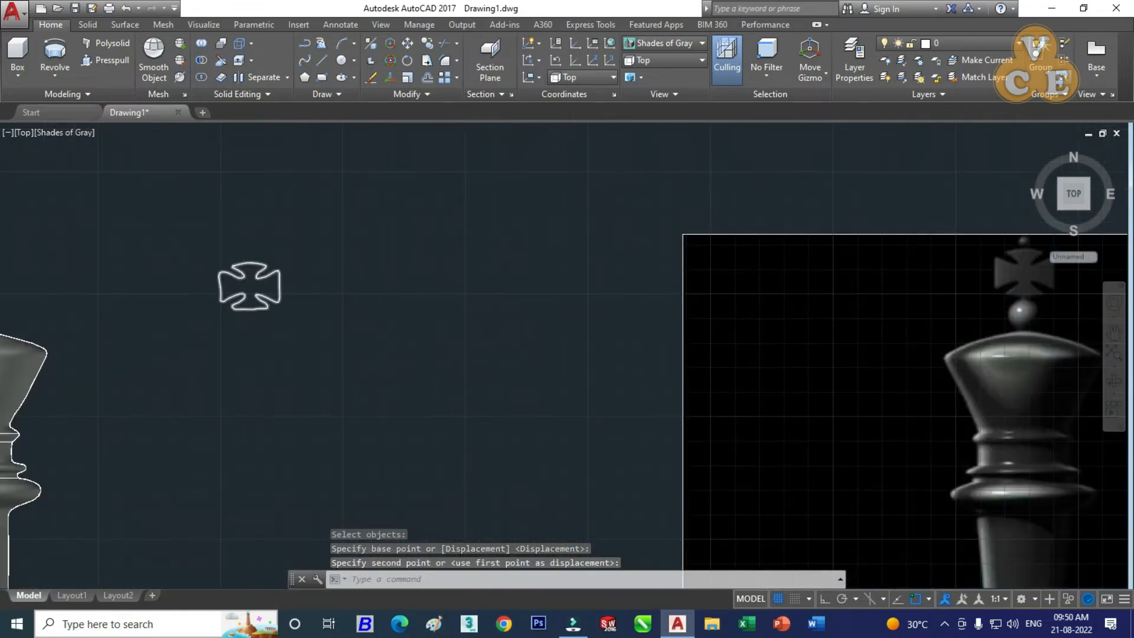
pyautogui.scroll(4, 240, 273)
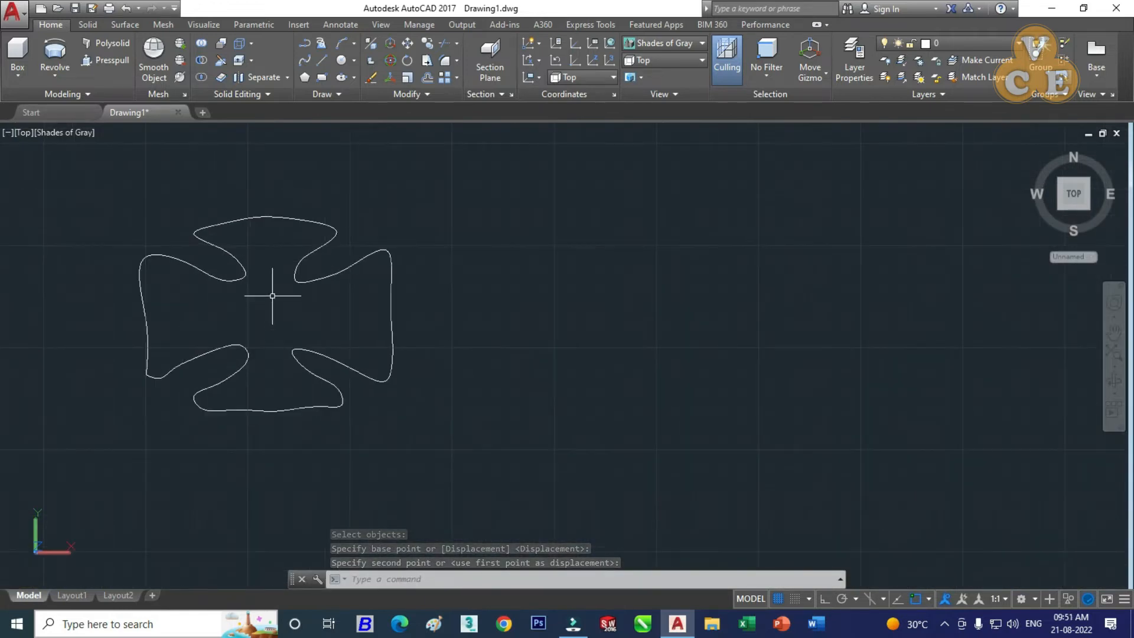
pyautogui.scroll(3, 271, 296)
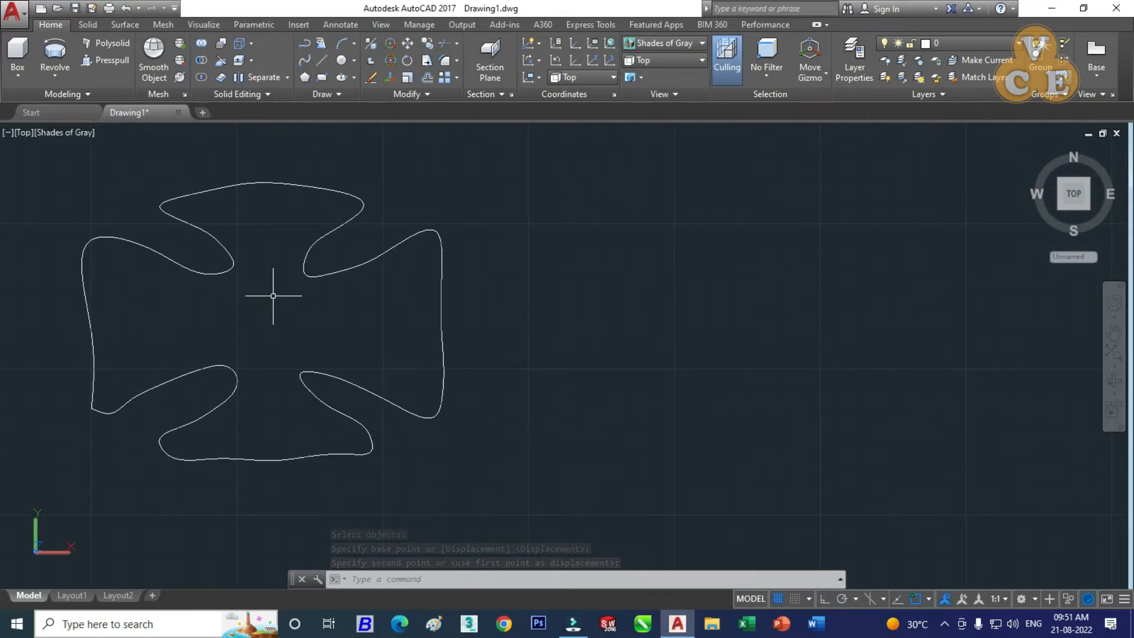
pyautogui.click(307, 185)
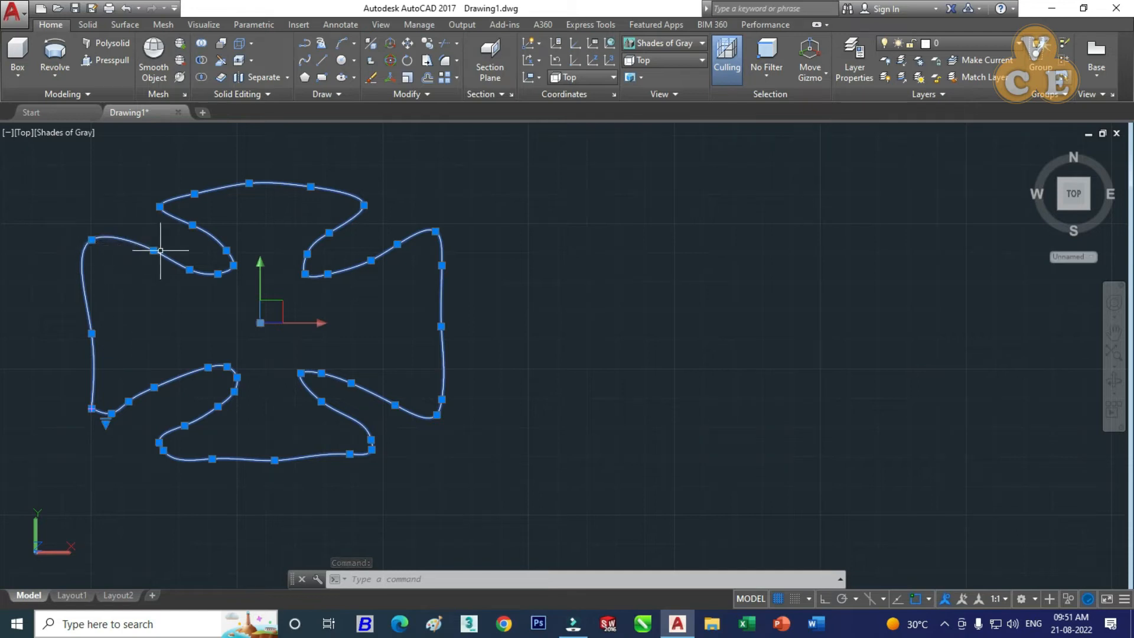
pyautogui.scroll(6, 91, 412)
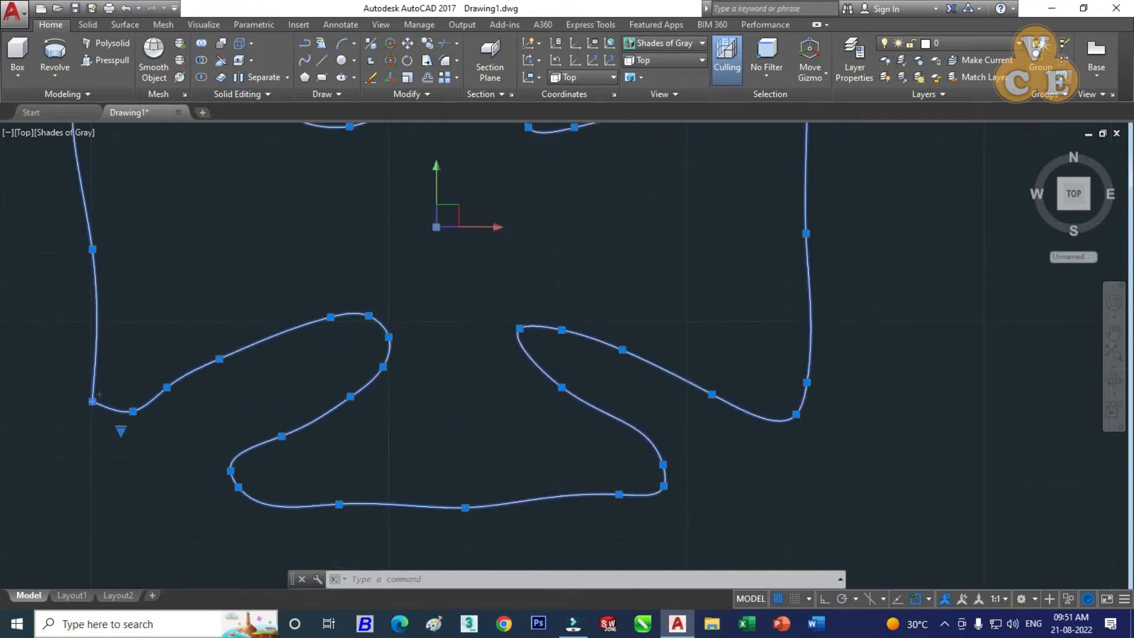
pyautogui.click(89, 382)
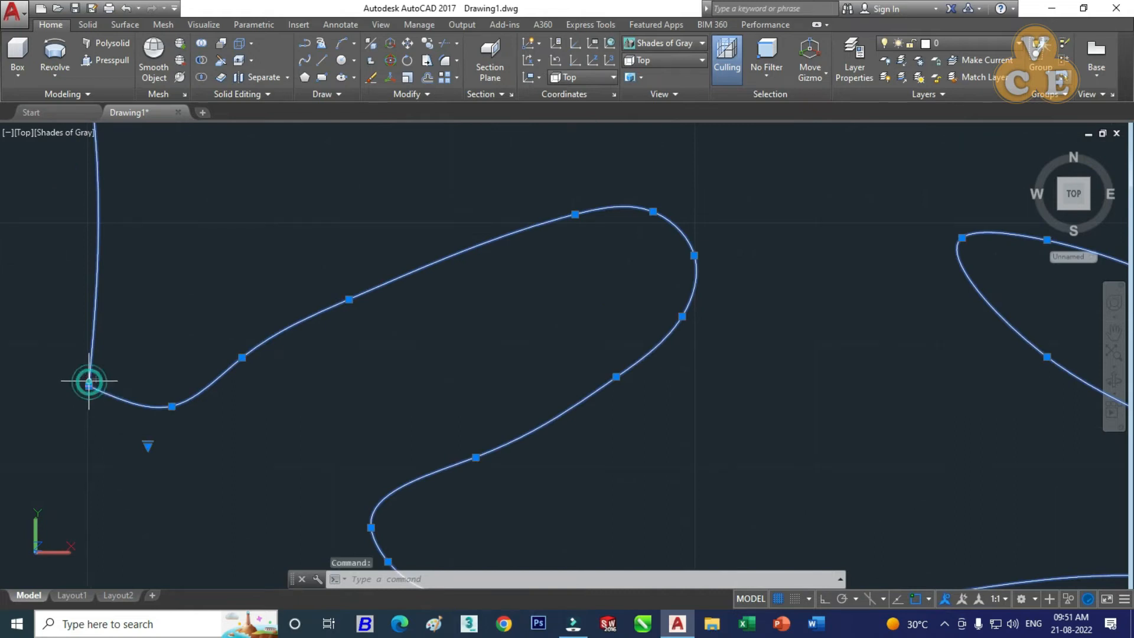
pyautogui.click(89, 385)
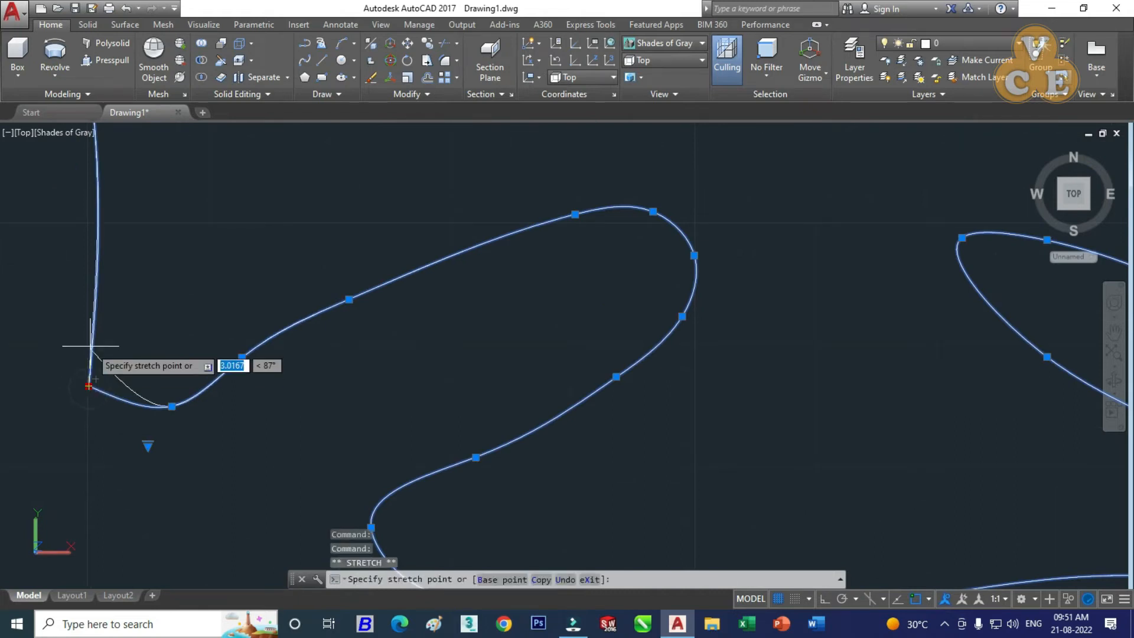
pyautogui.click(104, 403)
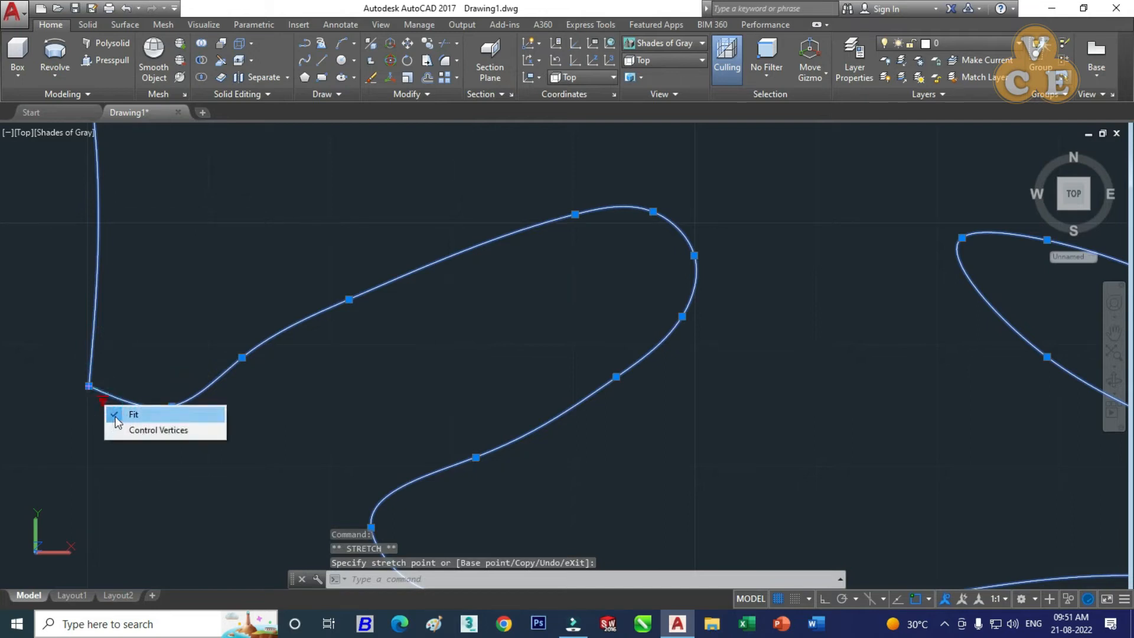
pyautogui.click(116, 415)
# - Switch the cross spline to control vertices and move the vertex beside the lower-left corner down and outward to round the corner
pyautogui.click(103, 396)
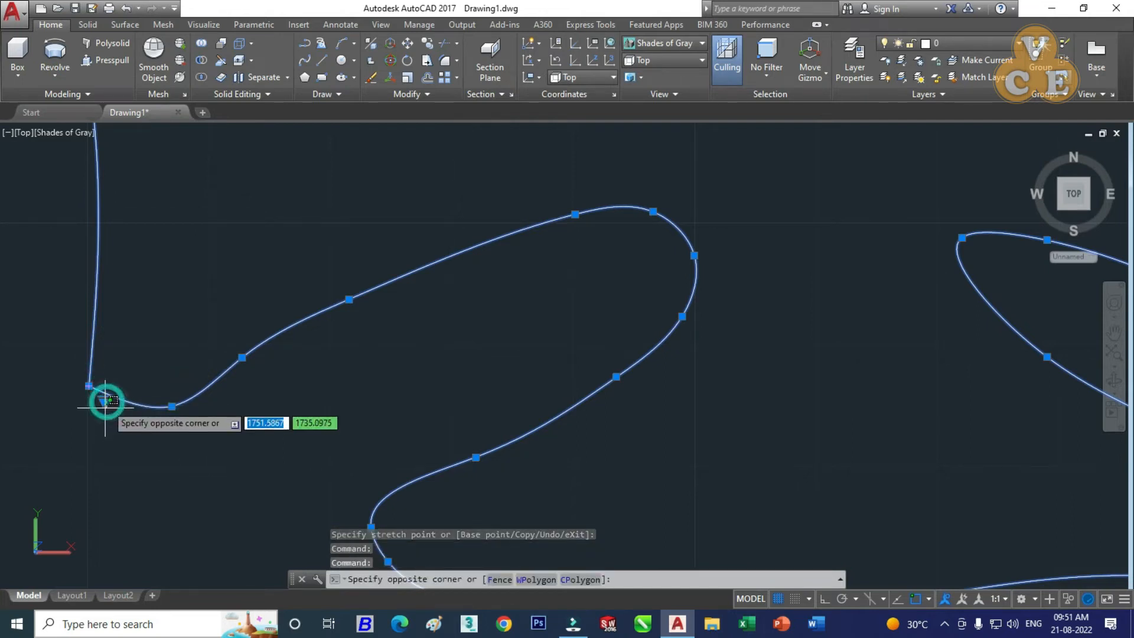
pyautogui.click(102, 400)
pyautogui.moveTo(103, 403)
pyautogui.click(149, 424)
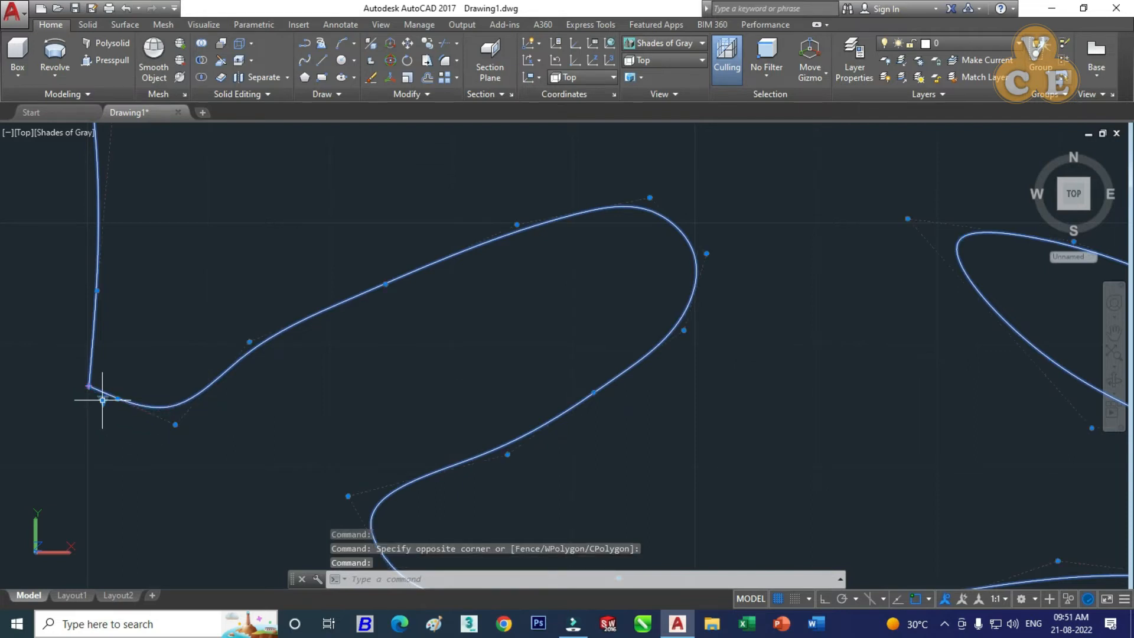
pyautogui.click(118, 398)
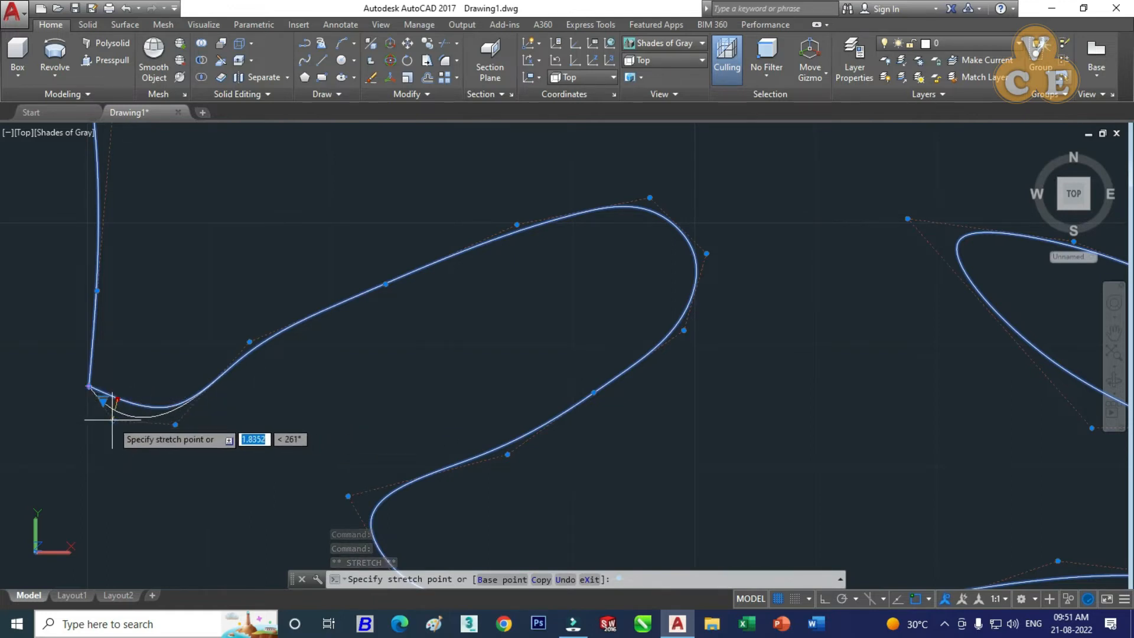
pyautogui.click(98, 420)
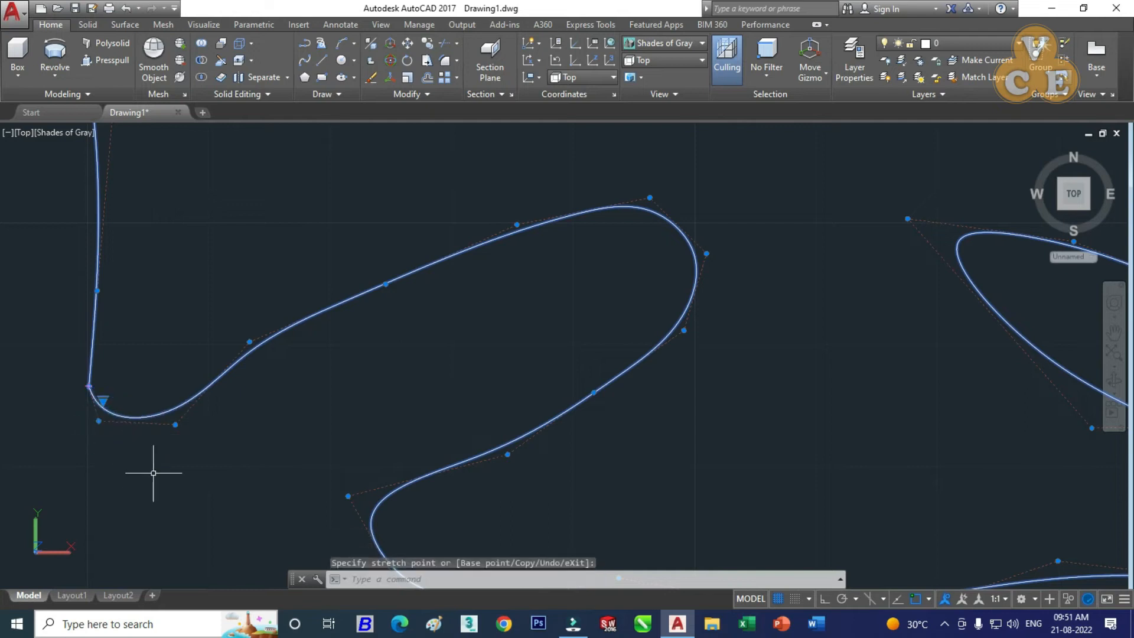
# - Try moving the control vertex on the left arm's lower edge, undo that change and reselect the cross outline
pyautogui.click(249, 342)
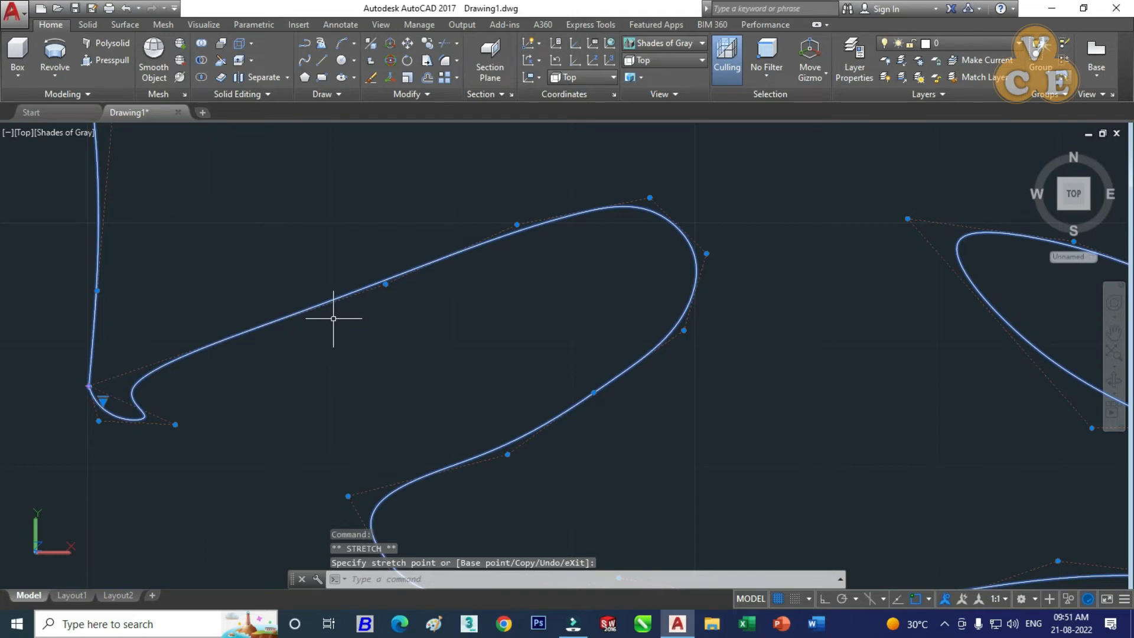
pyautogui.hotkey('ctrl', 'z')
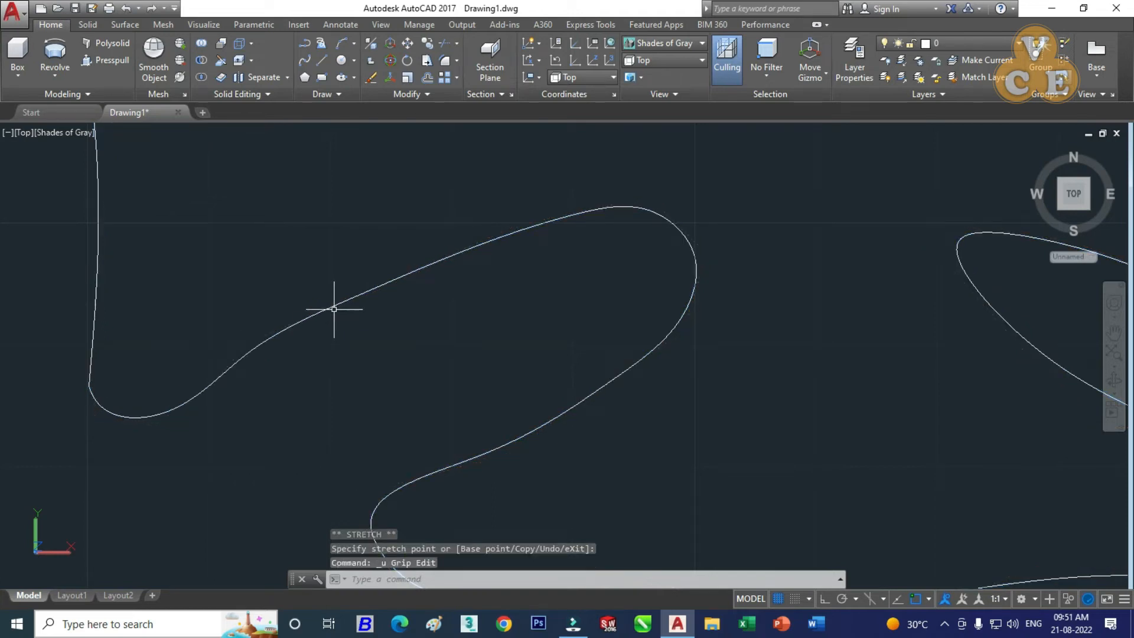
pyautogui.click(334, 308)
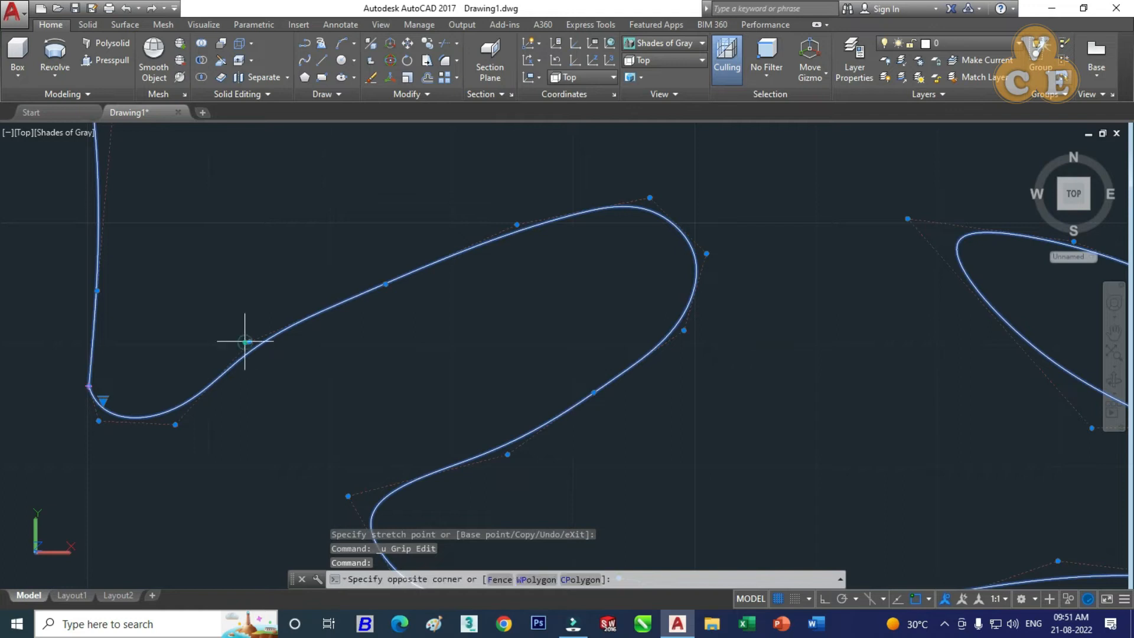
pyautogui.click(259, 345)
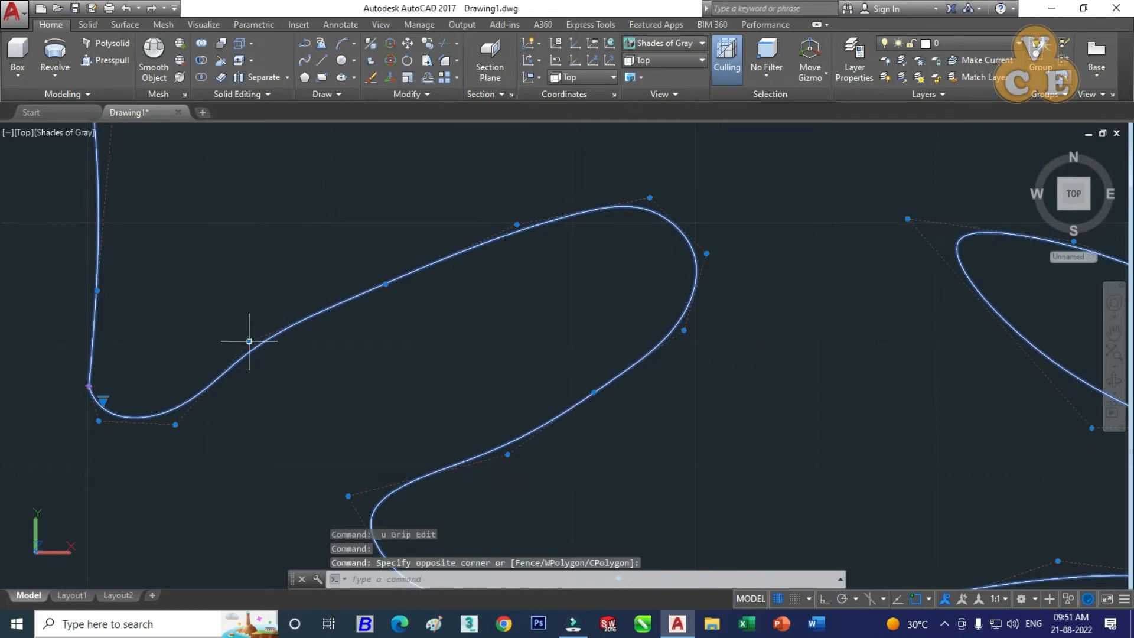
# - Turn off object snap and move the control vertex on the left arm's lower edge slightly down and right to smooth the curve
pyautogui.click(249, 341)
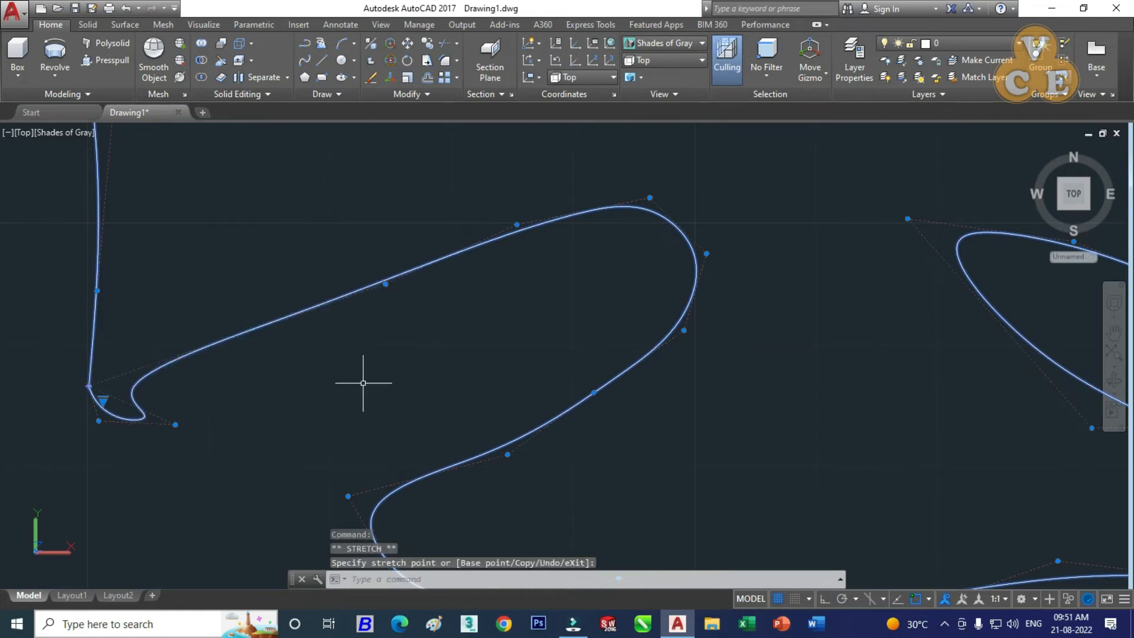
pyautogui.hotkey('ctrl', 'z')
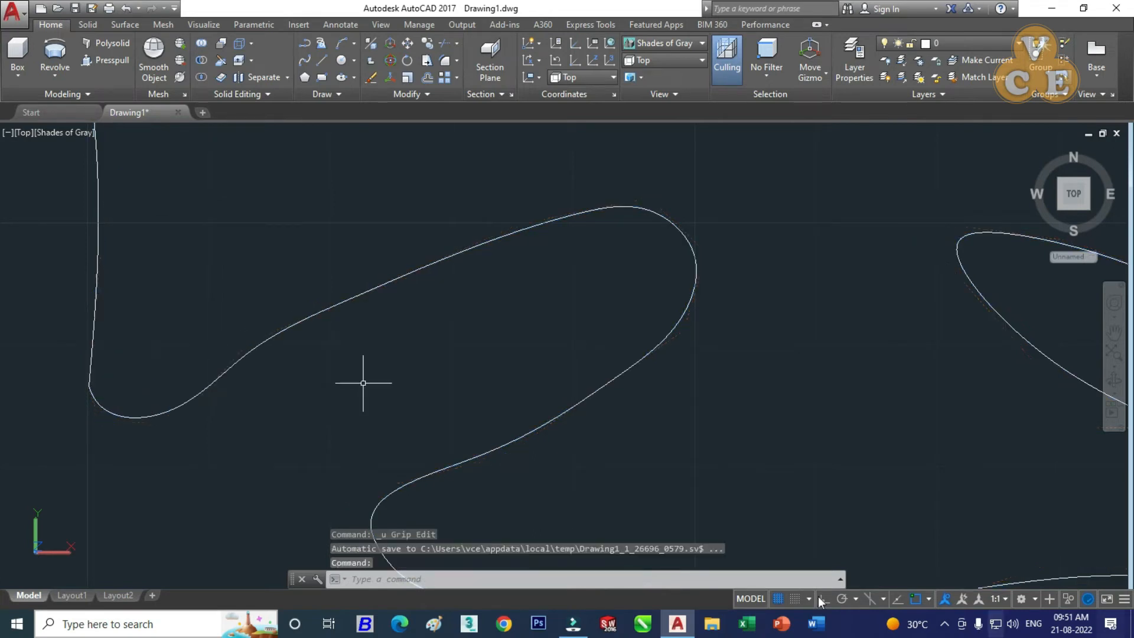
pyautogui.click(917, 599)
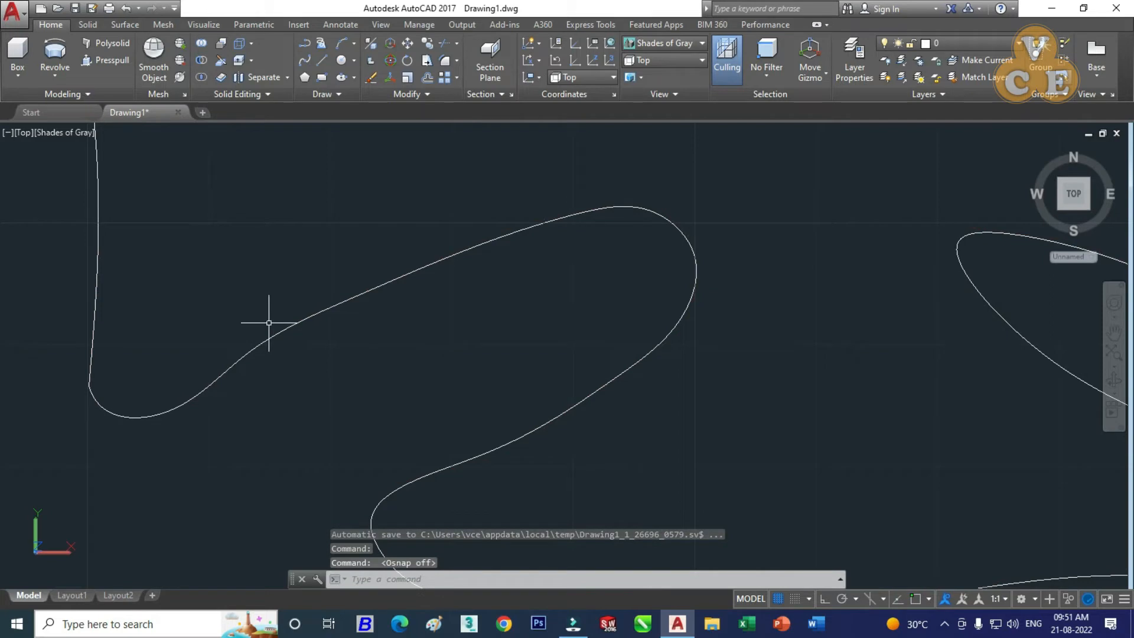
pyautogui.click(300, 324)
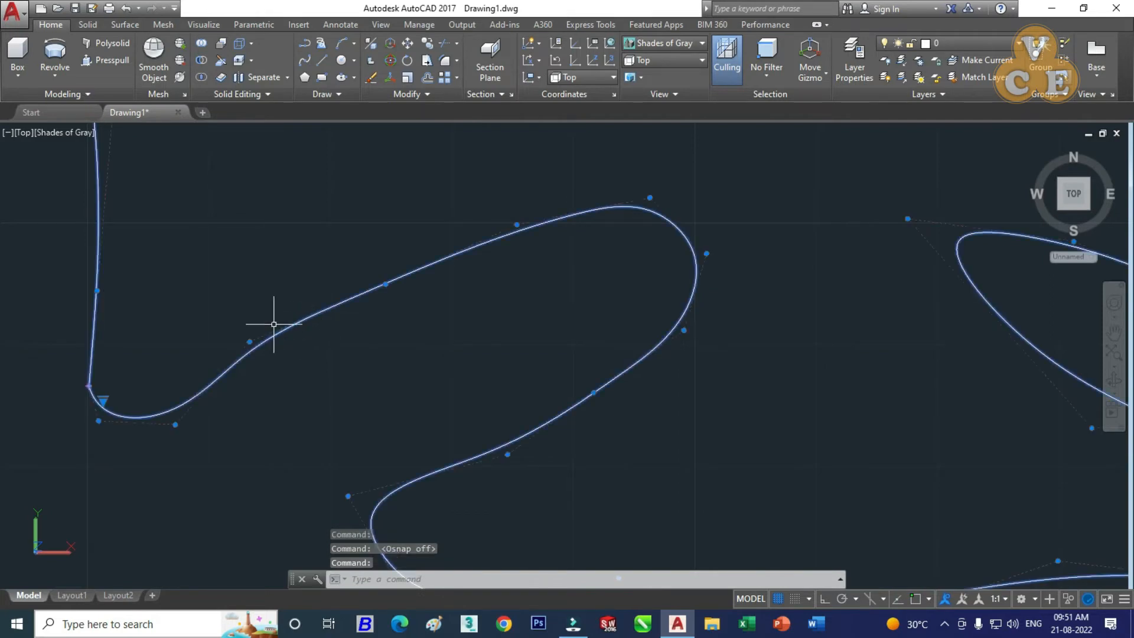
pyautogui.click(249, 342)
pyautogui.click(256, 347)
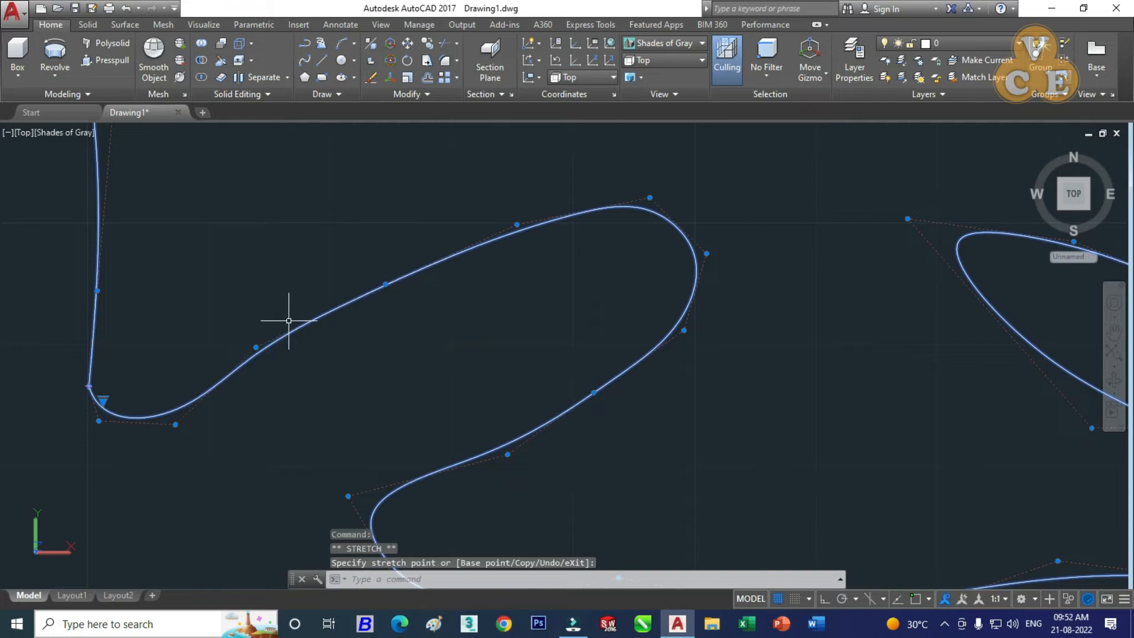
pyautogui.click(256, 347)
pyautogui.click(280, 354)
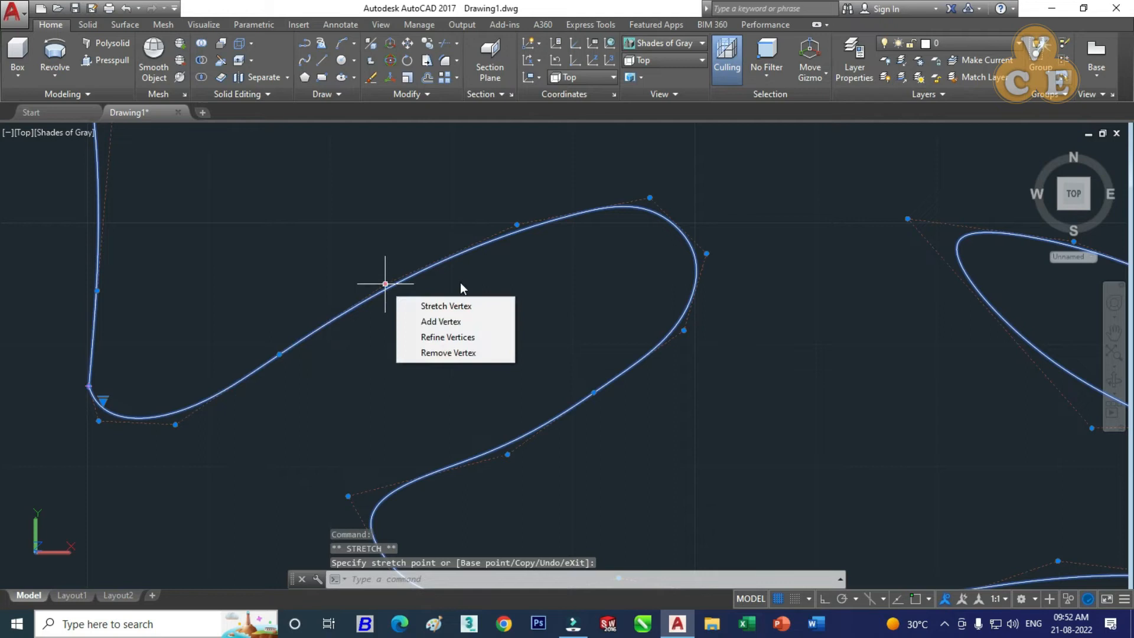
# - Move two control vertices on the bottom arm's lower edge downward to flatten the wavy edge
pyautogui.scroll(-4, 613, 288)
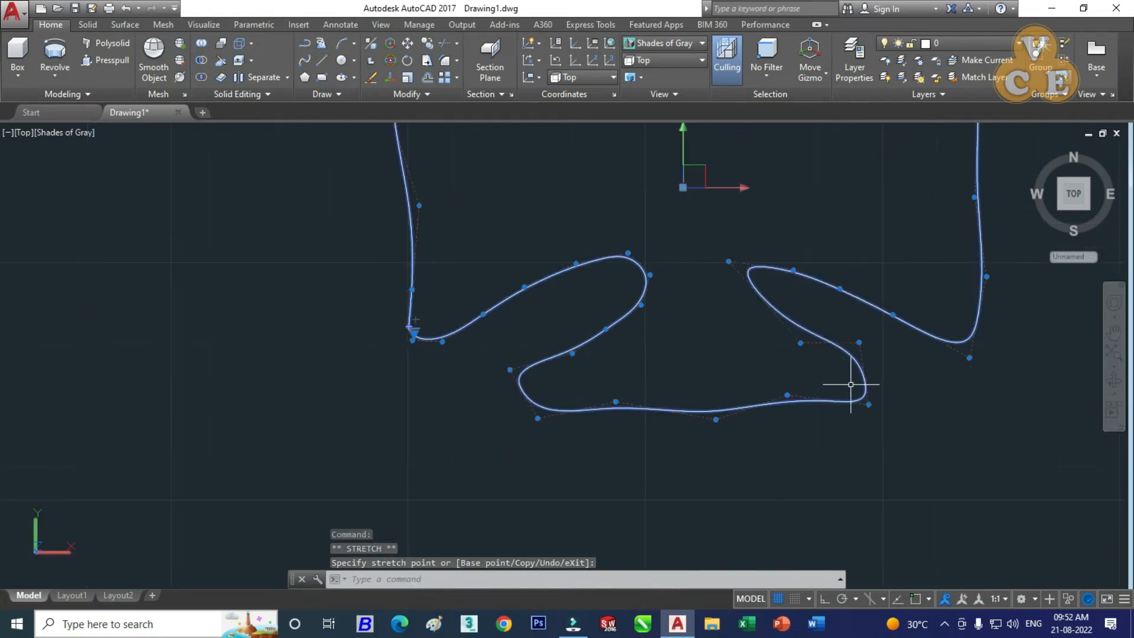
pyautogui.scroll(2, 895, 377)
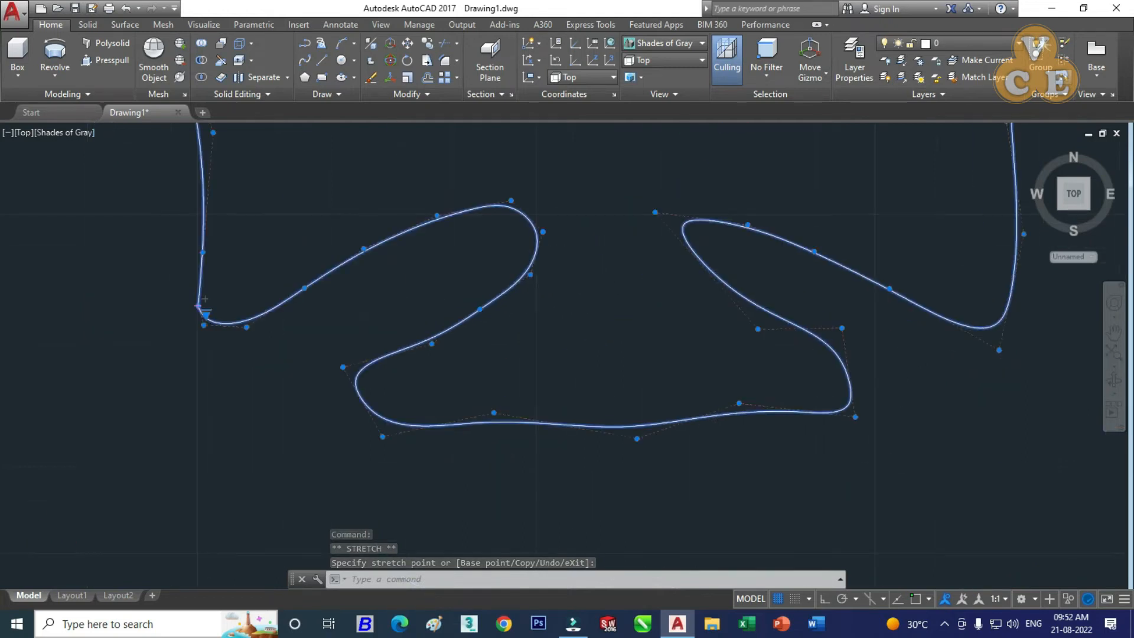
pyautogui.click(494, 412)
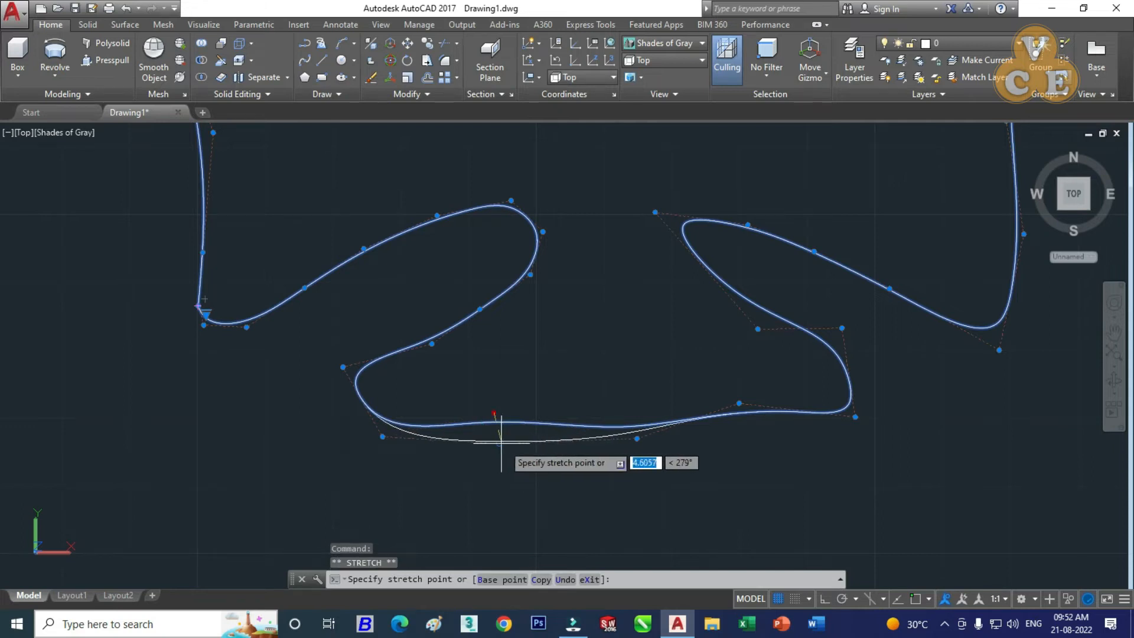
pyautogui.click(511, 440)
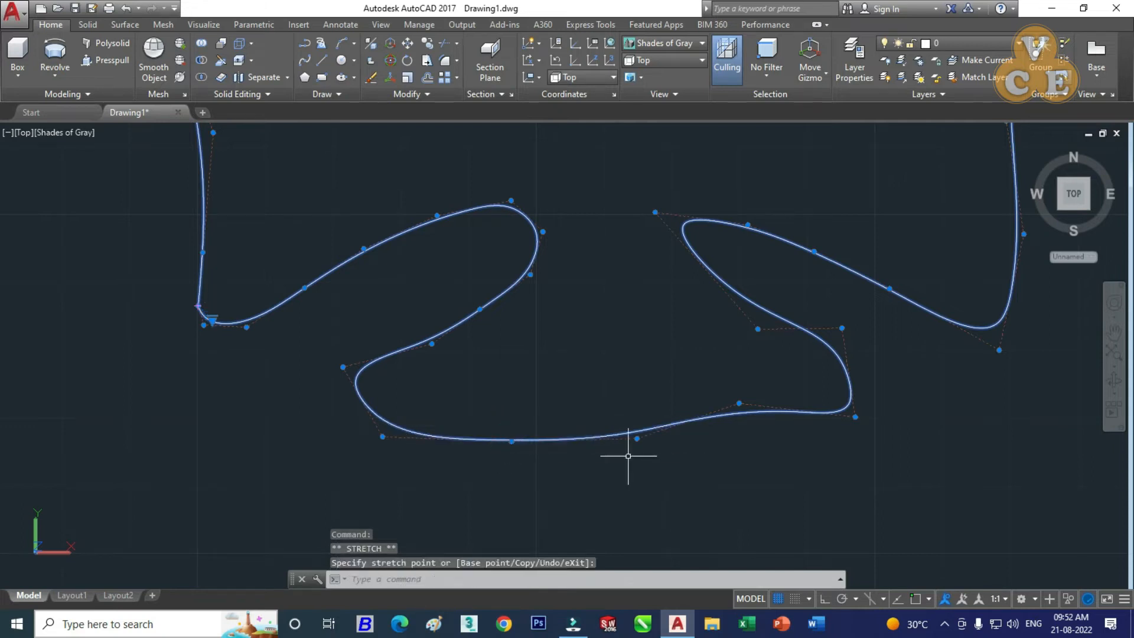
pyautogui.click(739, 403)
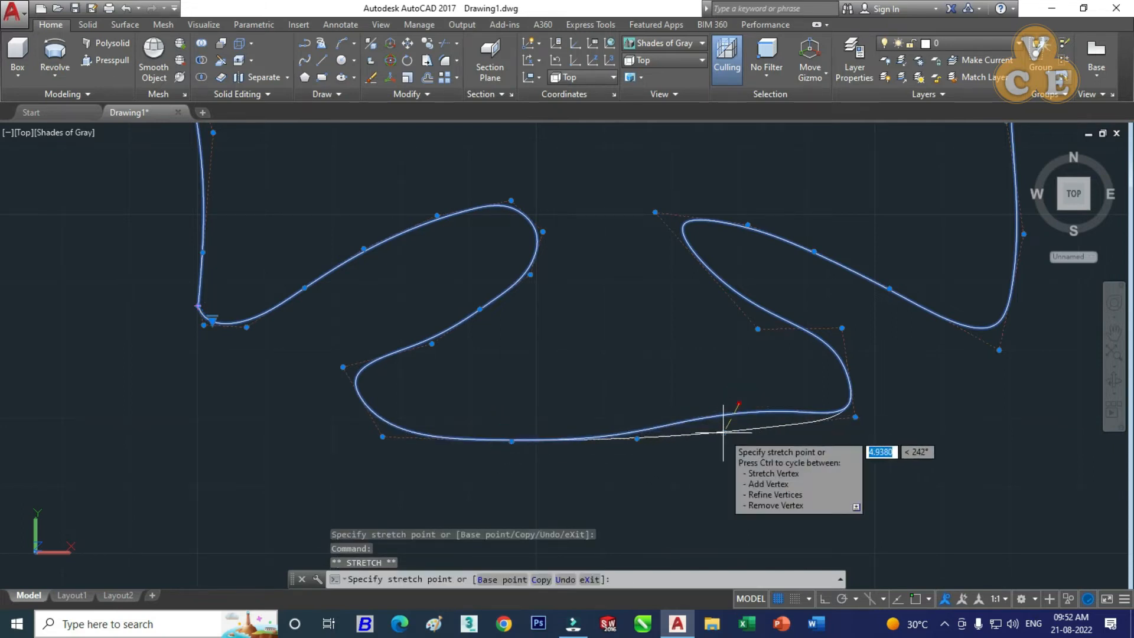
pyautogui.click(724, 435)
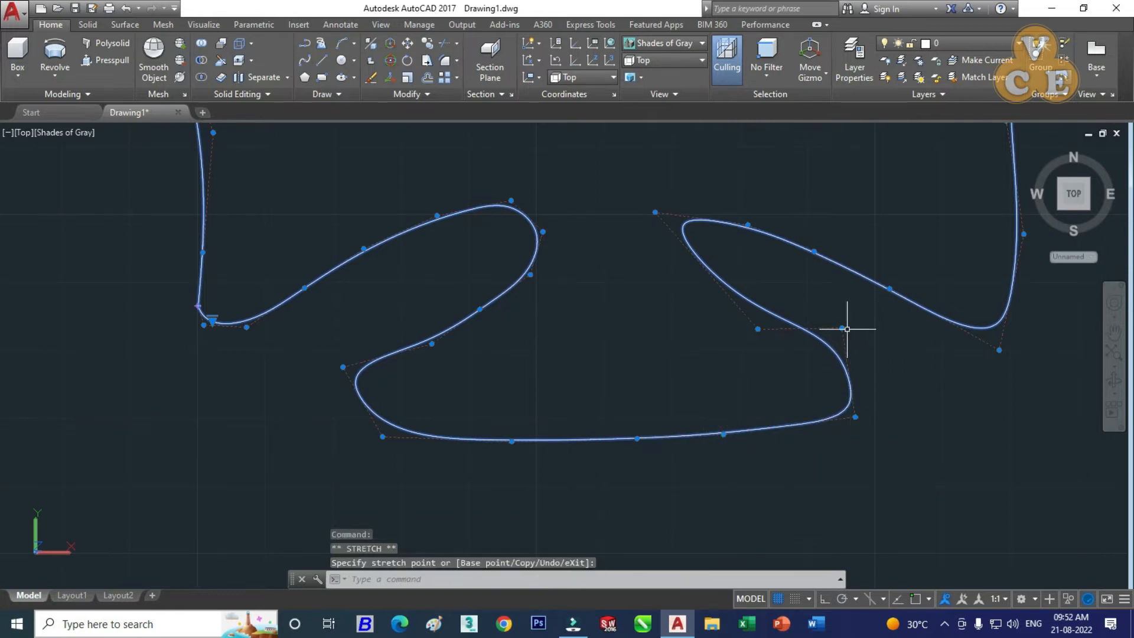
# - Move the control vertices at the bottom arm's upper right and upper left bends inward and down to straighten its sloping sides
pyautogui.click(842, 328)
pyautogui.click(820, 346)
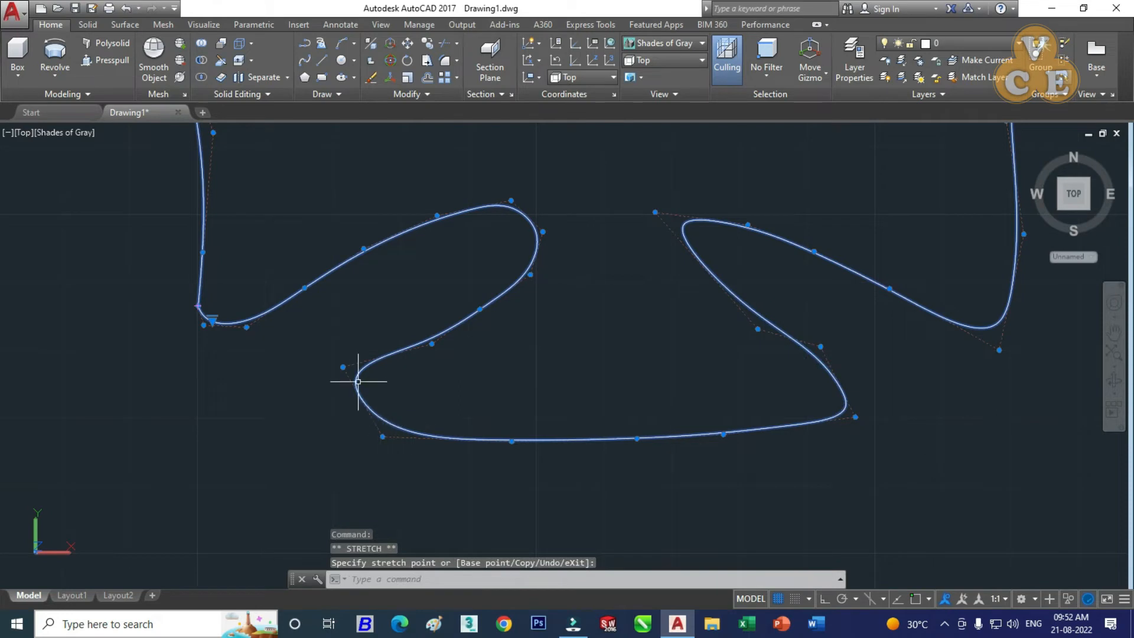
pyautogui.click(342, 366)
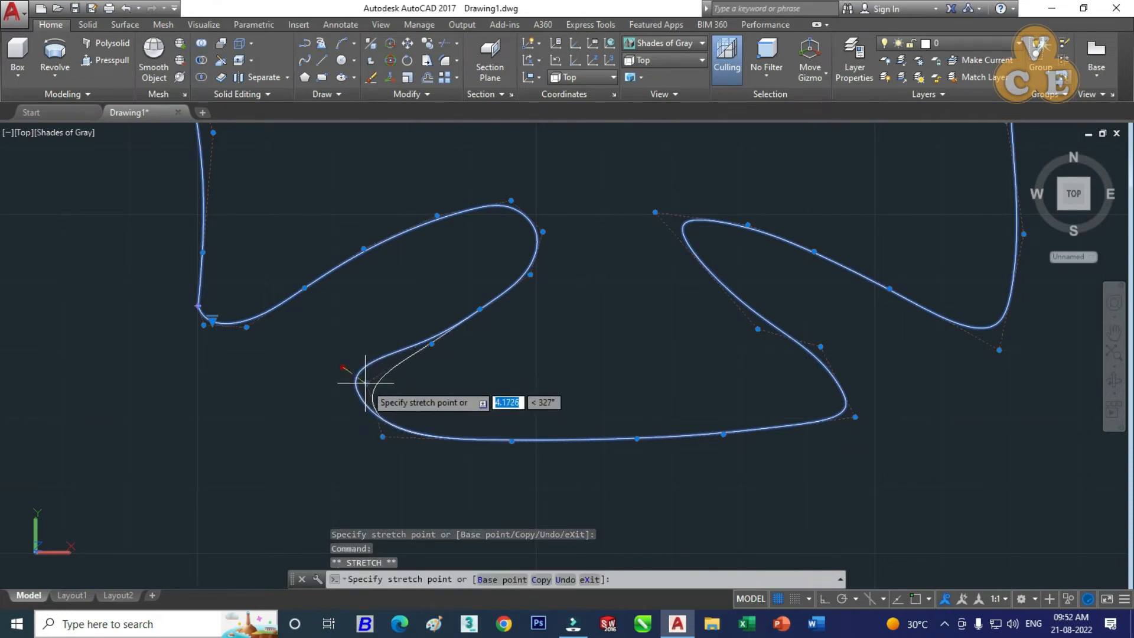
pyautogui.click(364, 383)
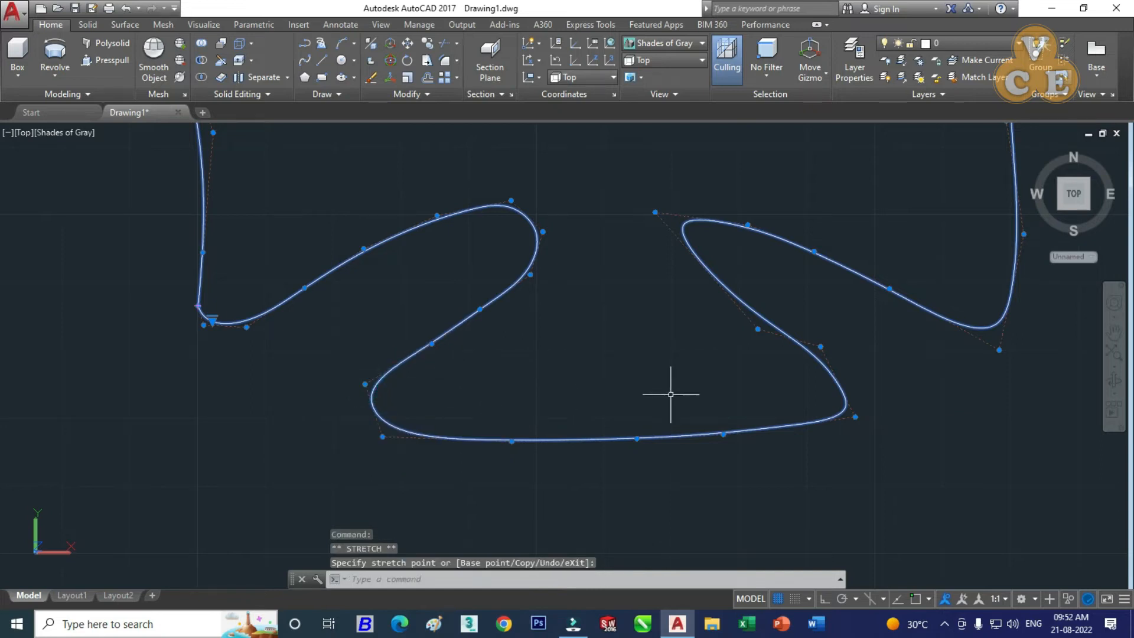
# - Raise three control vertices along the right arm's lower edge to round the inner notch and smooth the slope
pyautogui.click(747, 225)
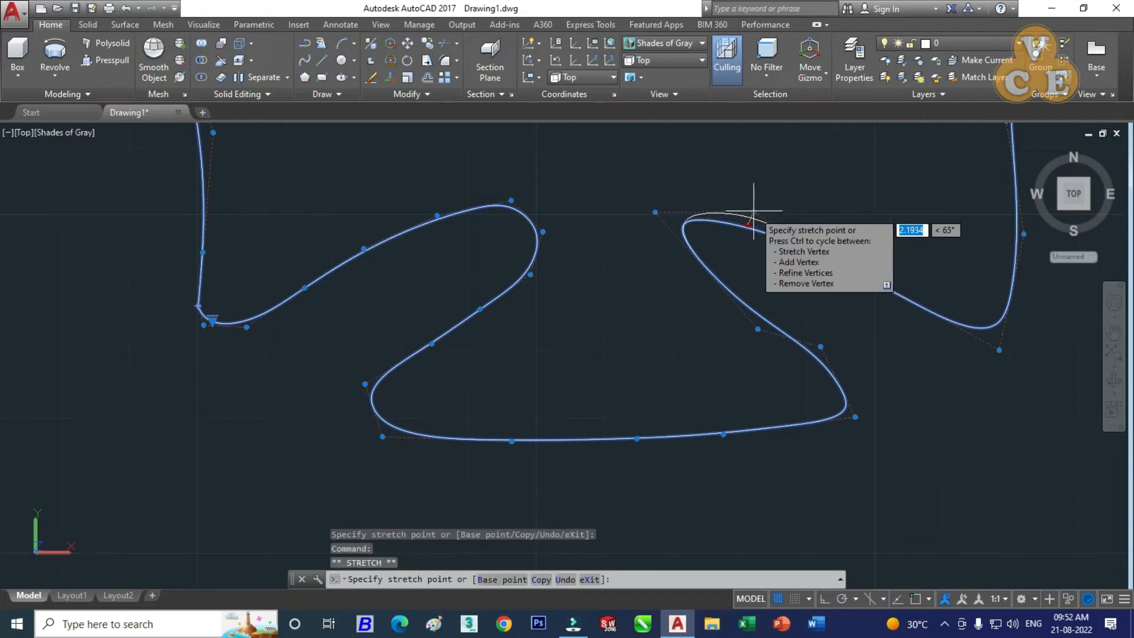
pyautogui.click(755, 203)
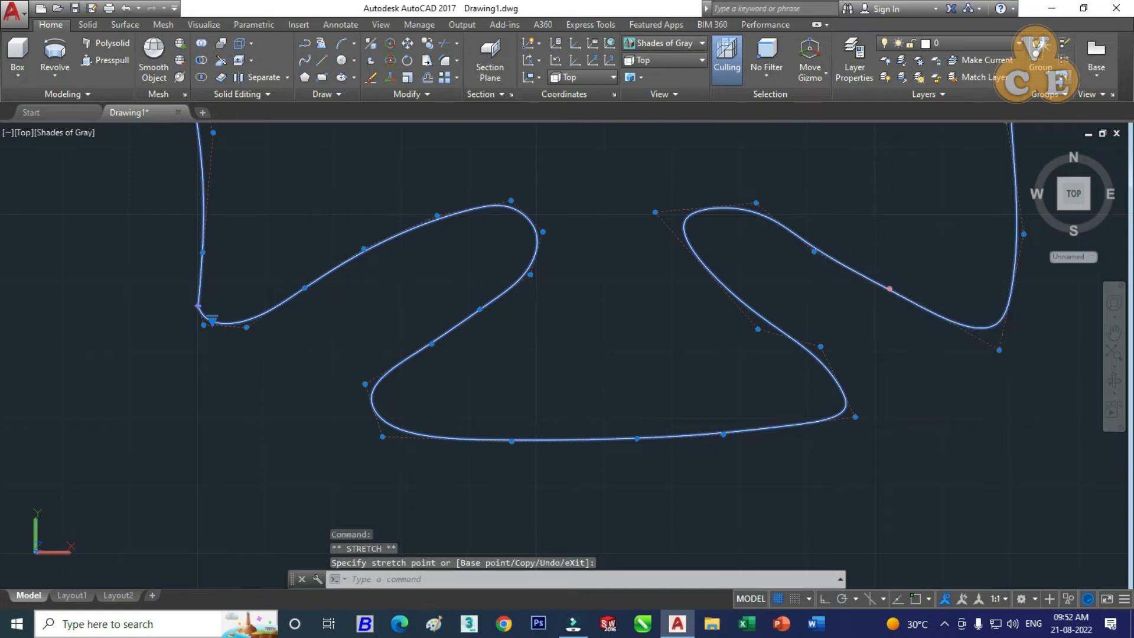
pyautogui.click(891, 280)
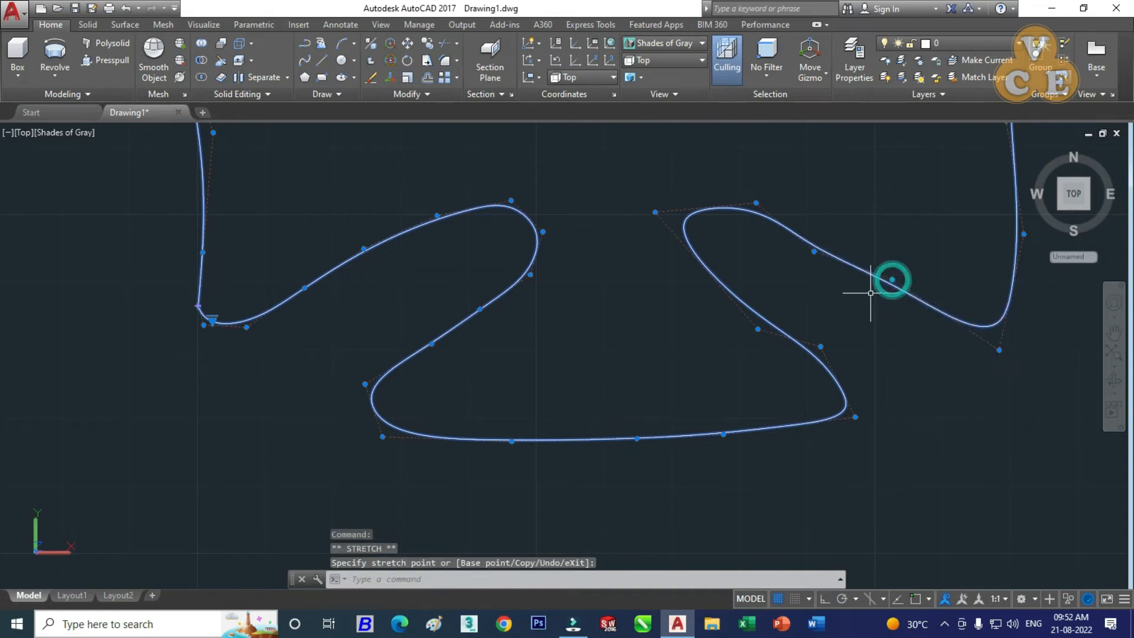
pyautogui.click(823, 242)
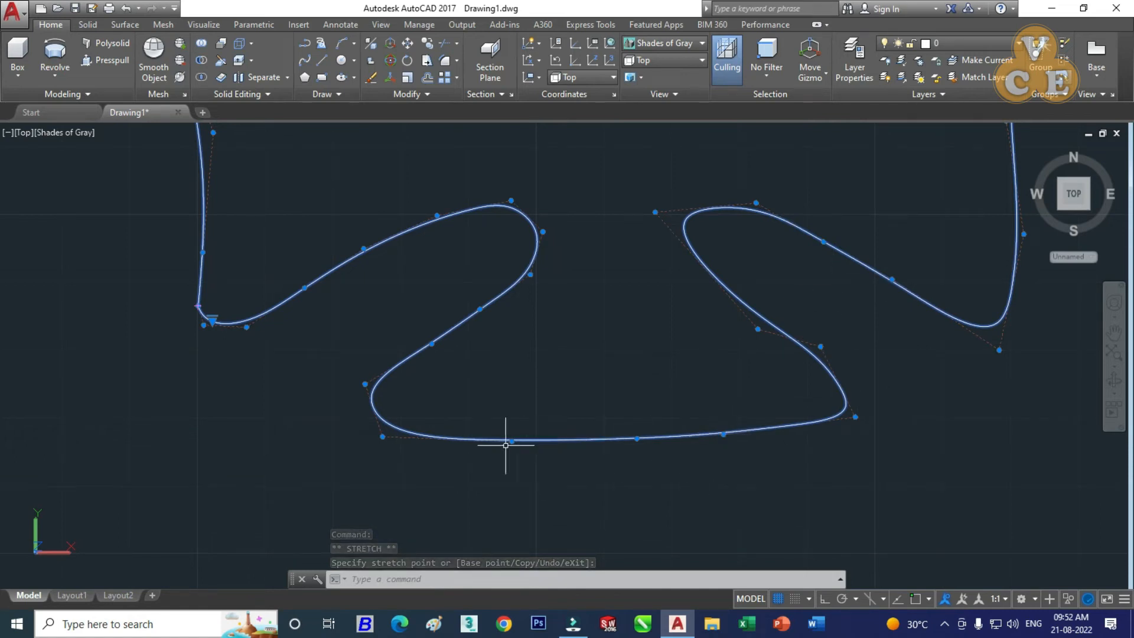
# - Move the control vertex at the bottom arm's lower-left corner slightly inward
pyautogui.click(382, 436)
pyautogui.click(396, 435)
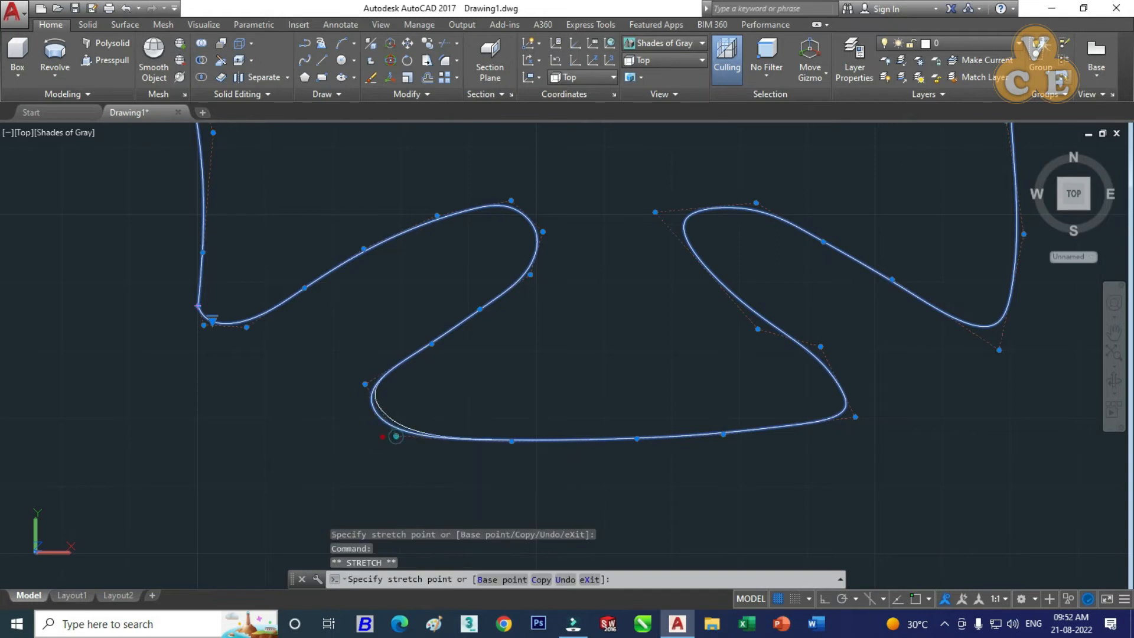
pyautogui.moveTo(395, 435)
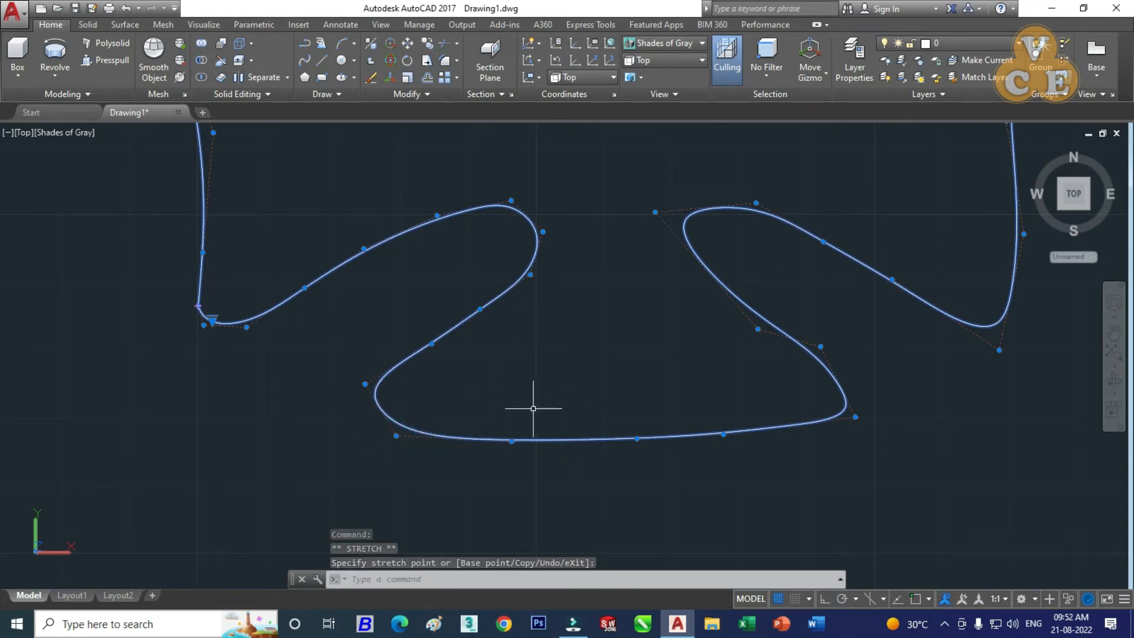
# - Move the middle and upper control vertices on the right arm's outer edge outward to give it a gentle bulge
pyautogui.scroll(-2, 565, 380)
pyautogui.scroll(-3, 565, 380)
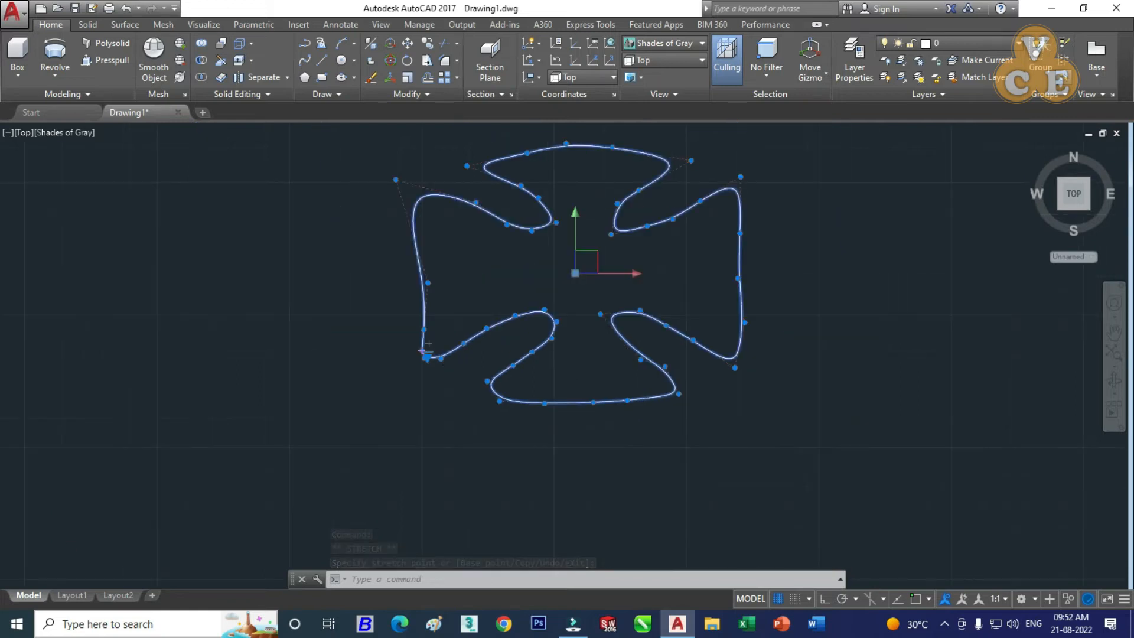
pyautogui.scroll(2, 679, 296)
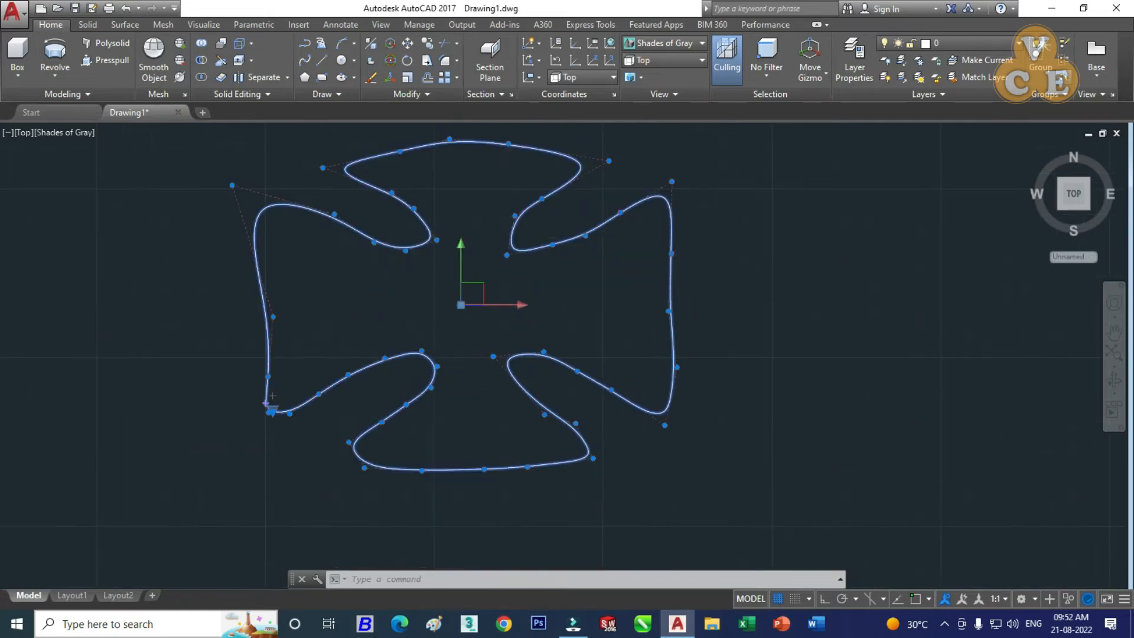
pyautogui.scroll(1, 671, 349)
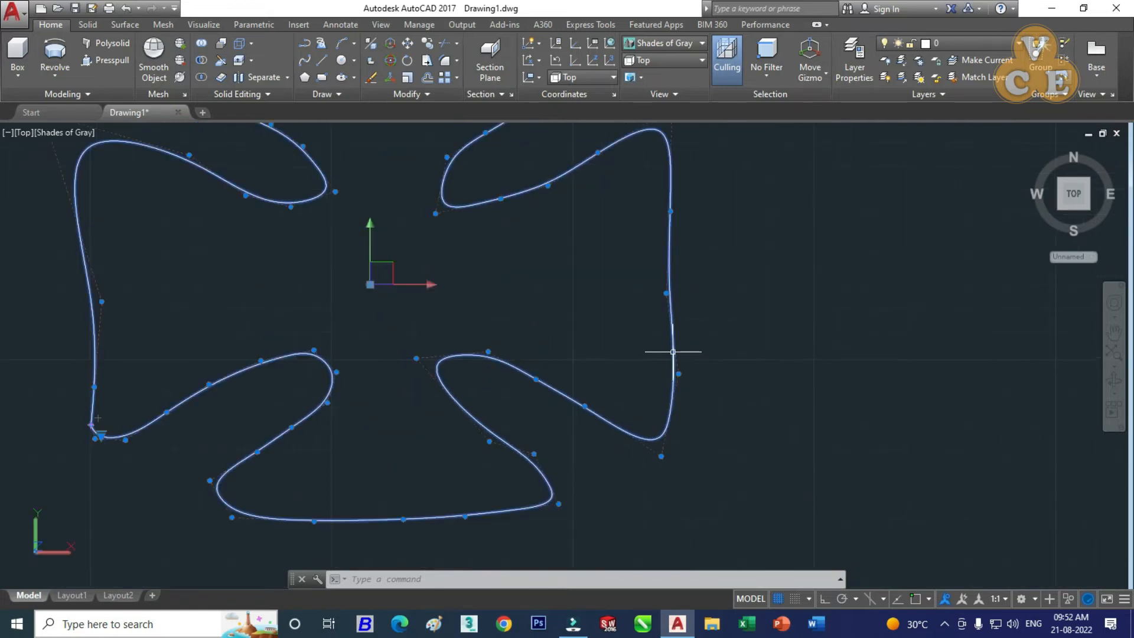
pyautogui.click(664, 293)
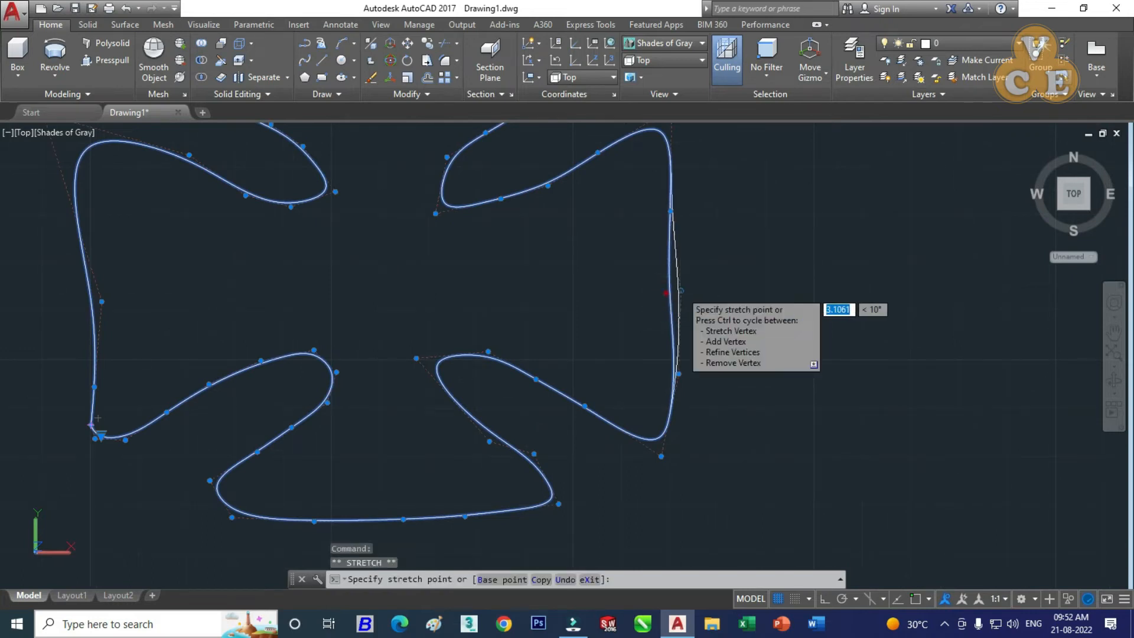
pyautogui.click(679, 205)
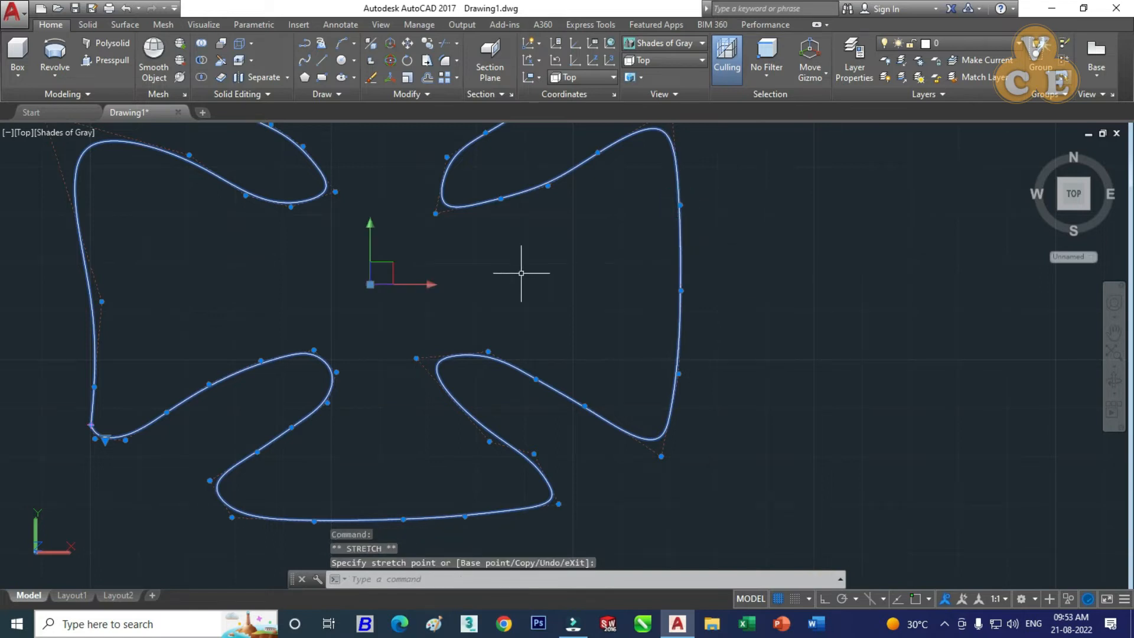
# - Move the left arm's middle outer-edge vertex outward and its upper corner vertex slightly inward
pyautogui.click(101, 301)
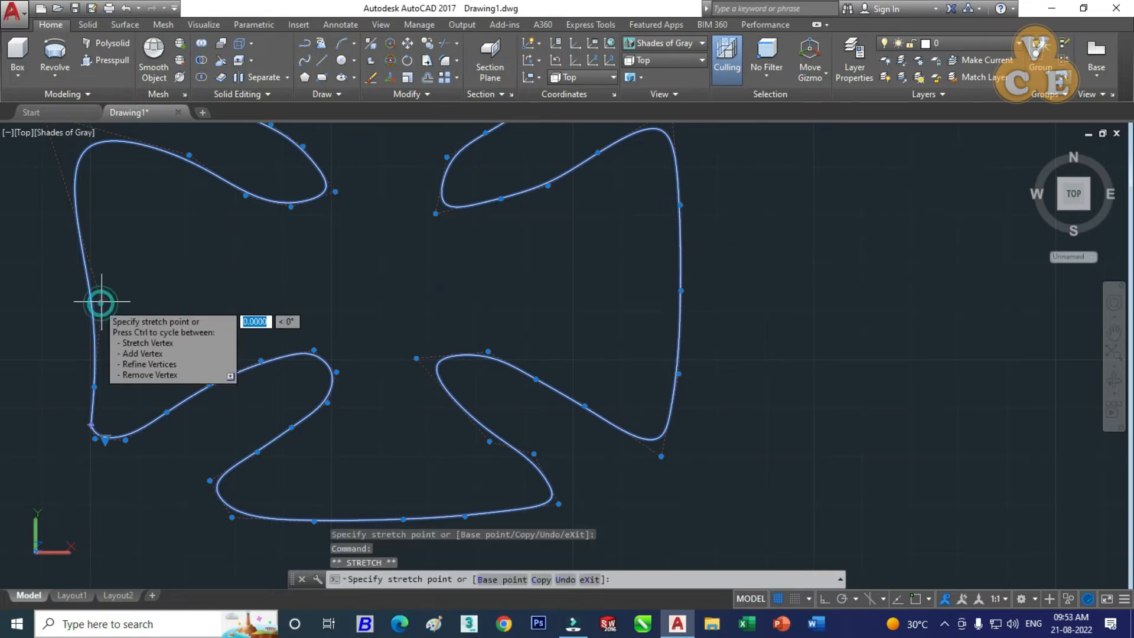
pyautogui.click(81, 307)
pyautogui.scroll(-4, 119, 299)
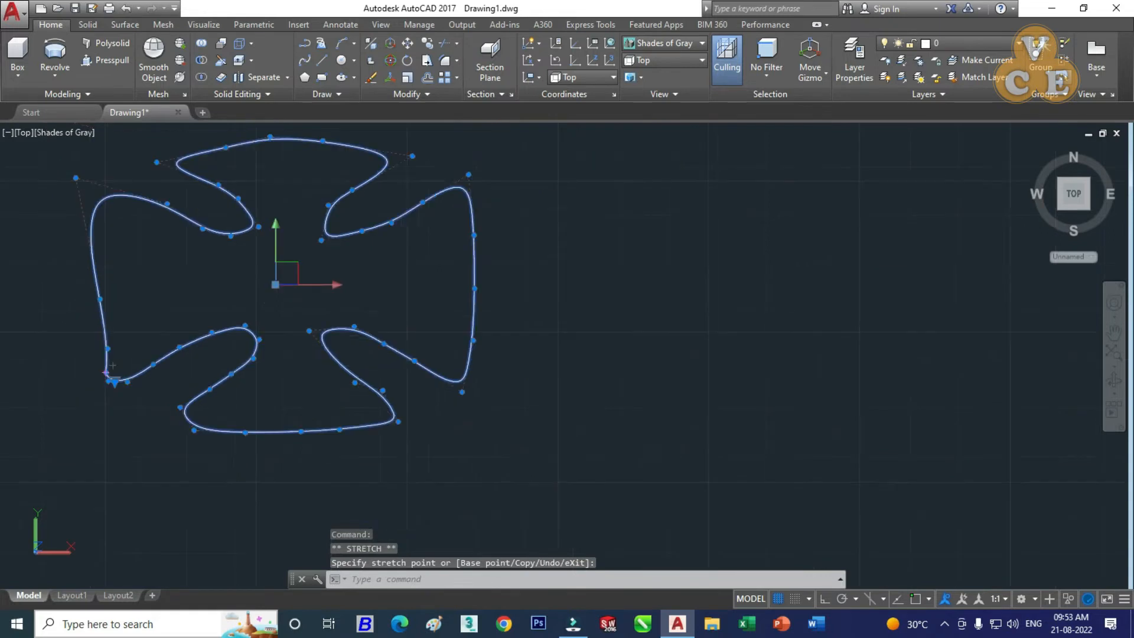
pyautogui.scroll(2, 121, 230)
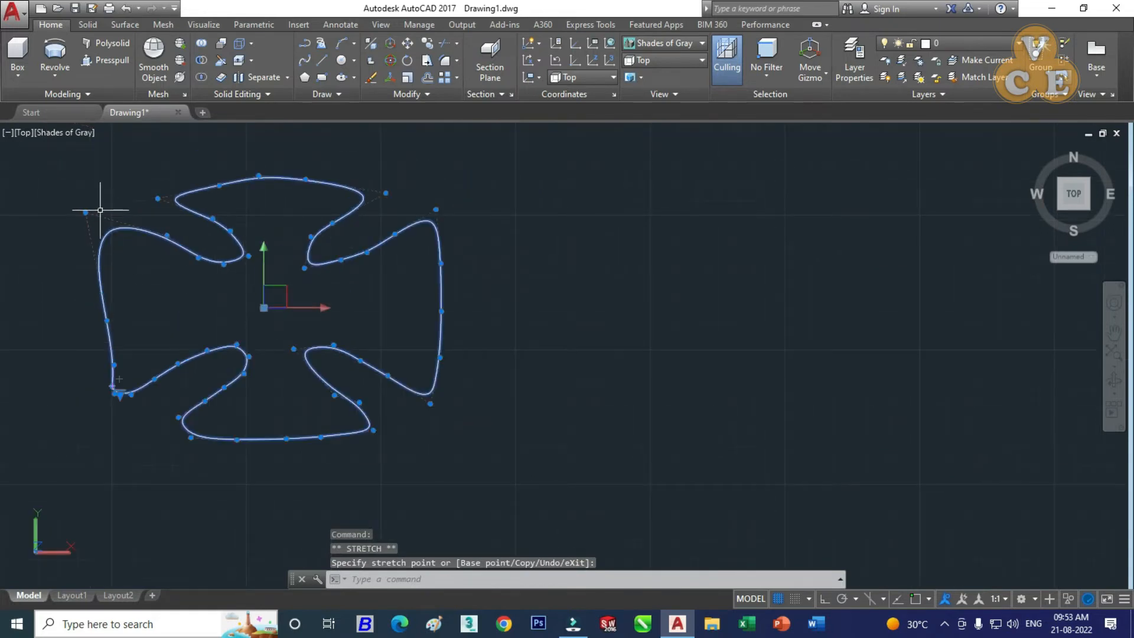
pyautogui.click(86, 212)
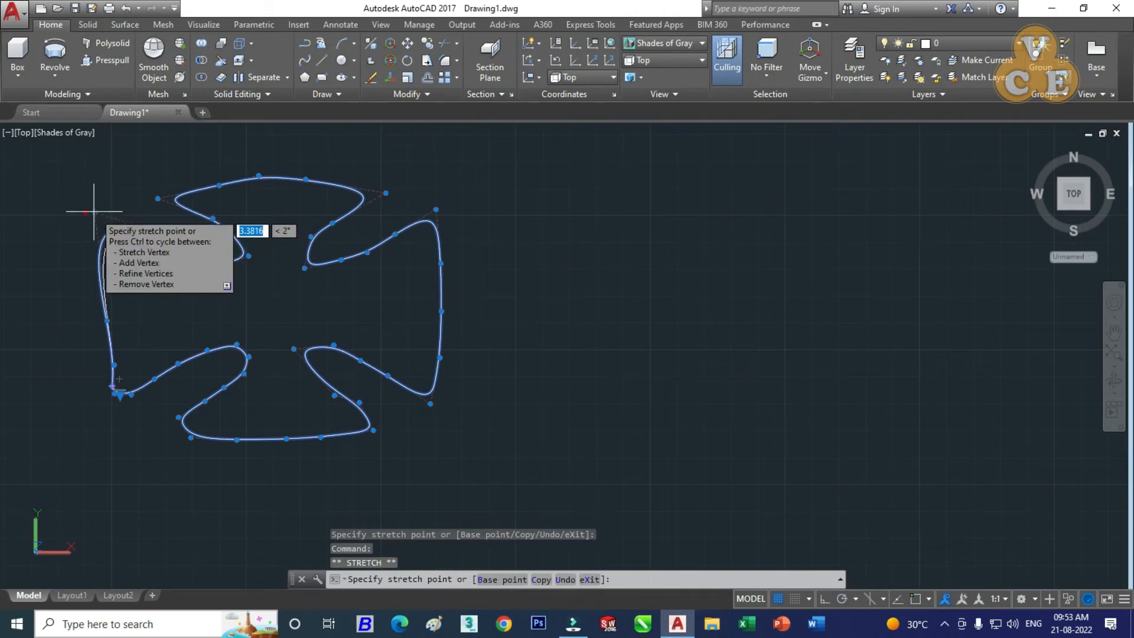
pyautogui.click(94, 211)
# - Move the left arm's lower and middle outer-edge vertices outward and its upper corner vertex further inward to match the right arm's bulge
pyautogui.scroll(2, 93, 351)
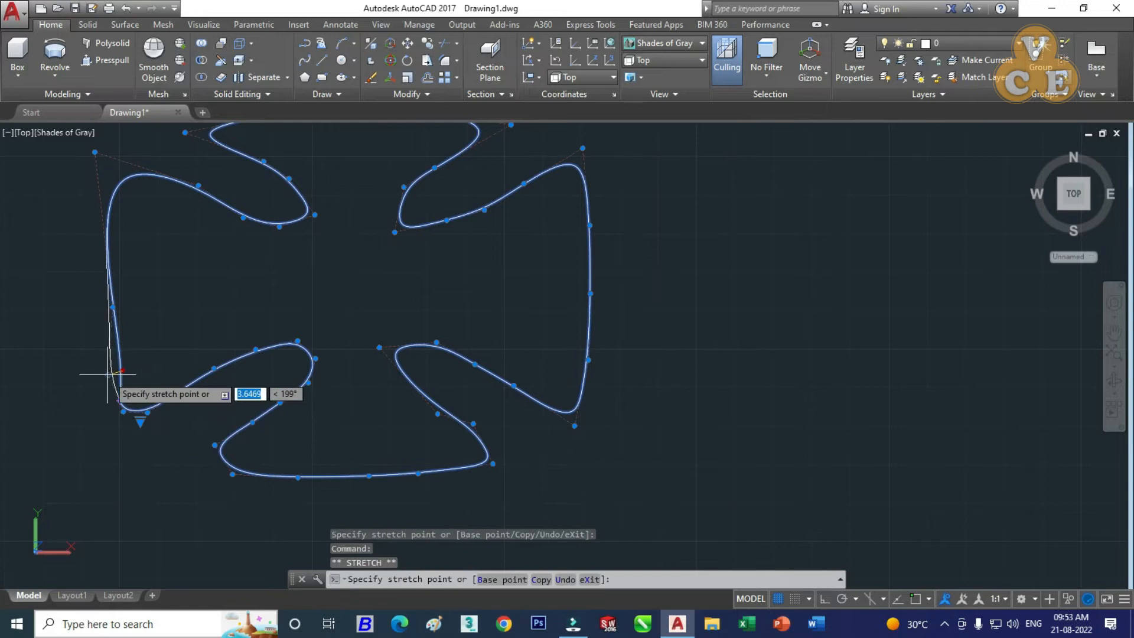
pyautogui.click(107, 373)
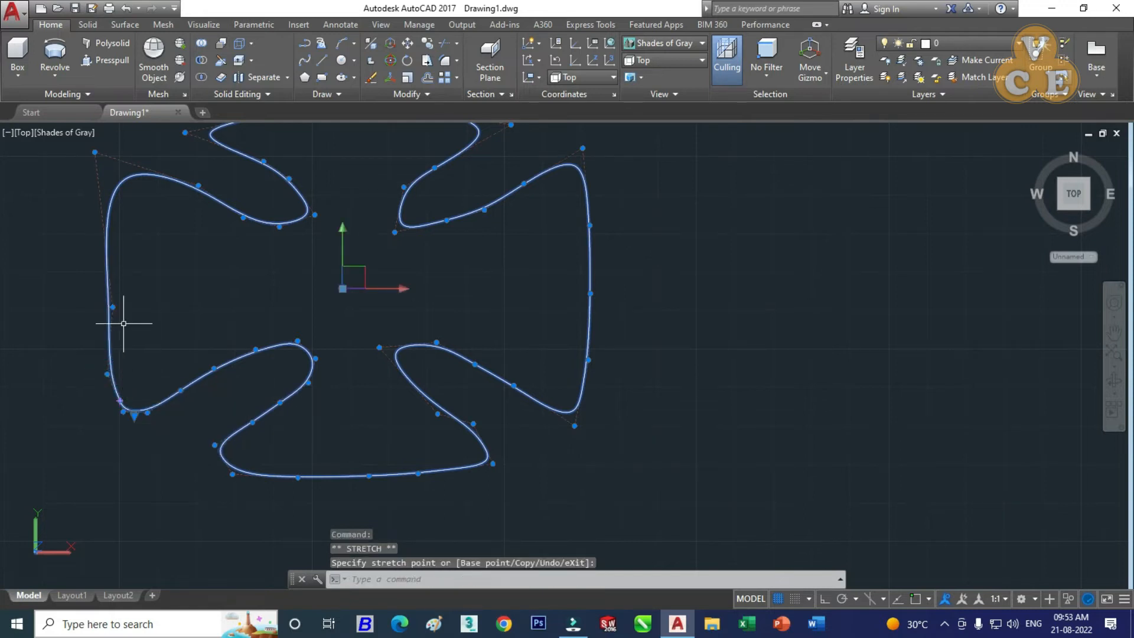
pyautogui.click(112, 305)
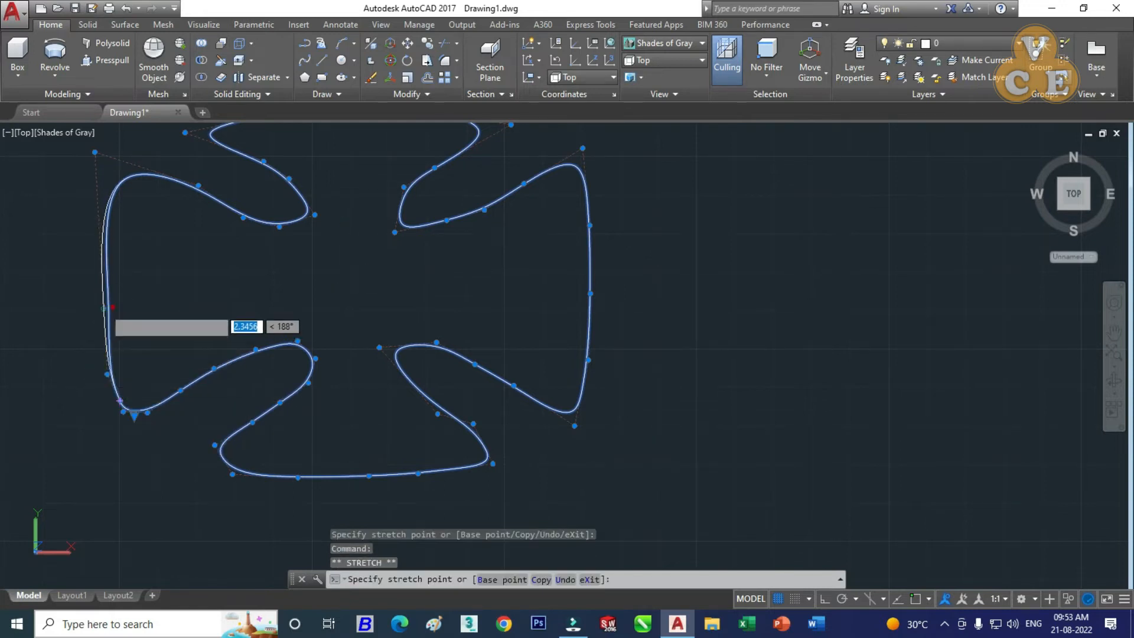
pyautogui.click(104, 308)
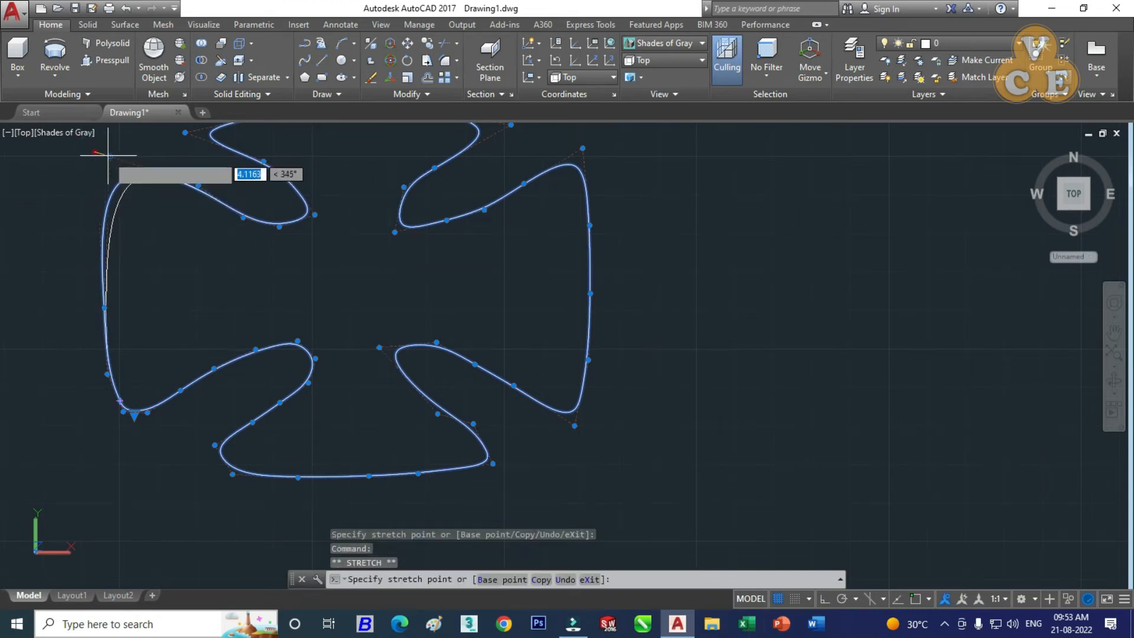
pyautogui.click(104, 155)
pyautogui.scroll(-3, 305, 287)
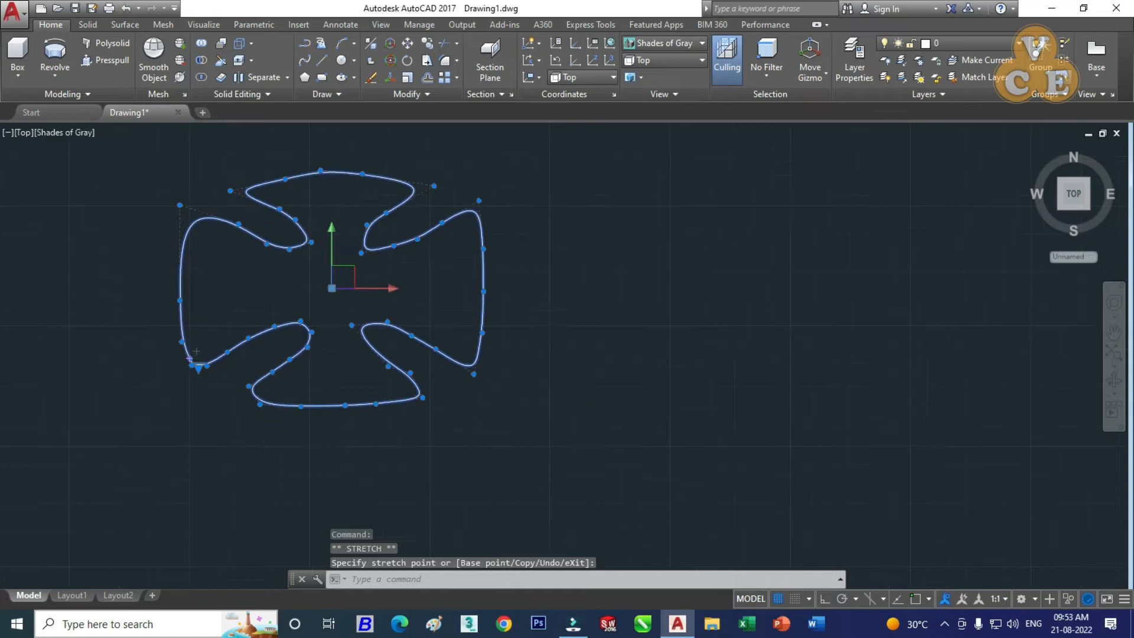
# - Move the control vertex at the top arm's right tip outward to widen the arm
pyautogui.scroll(3, 322, 224)
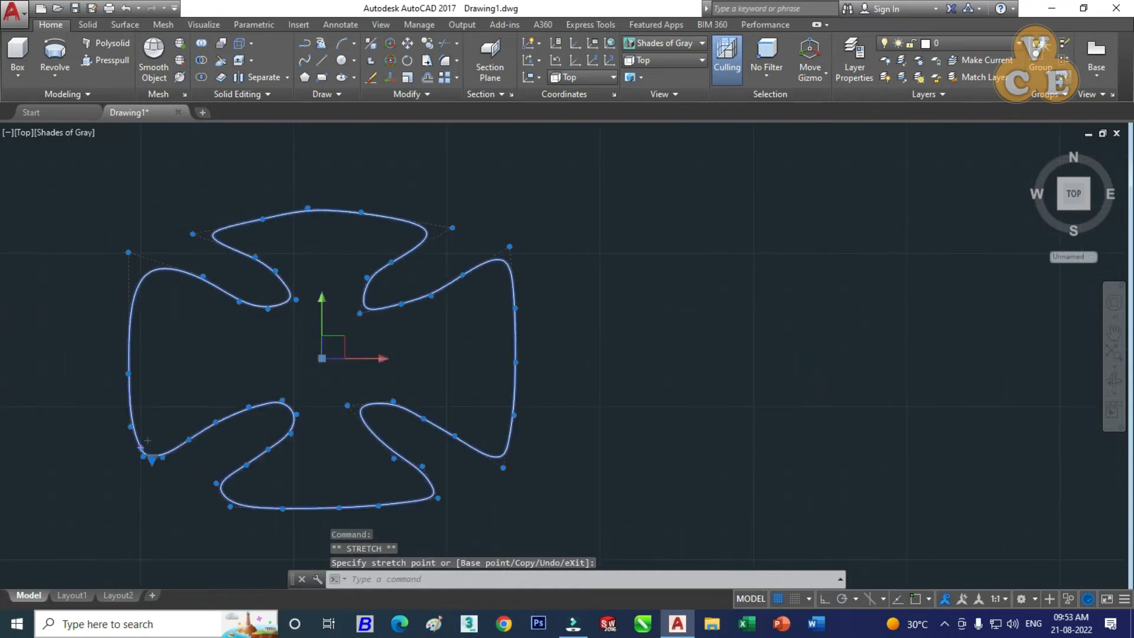
pyautogui.scroll(2, 350, 236)
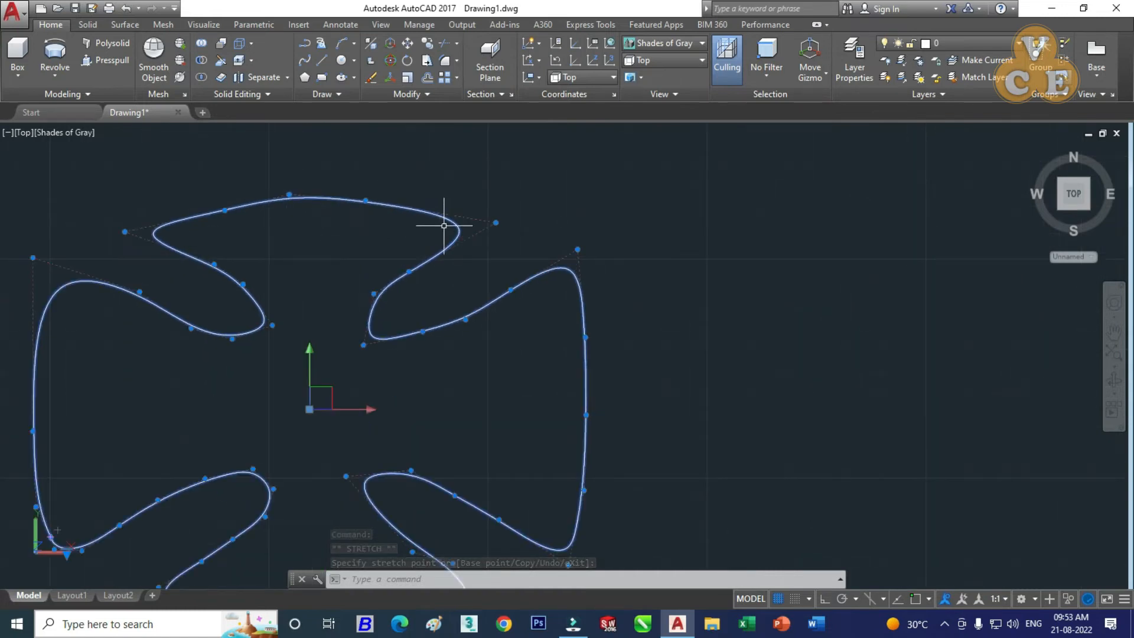
pyautogui.click(496, 222)
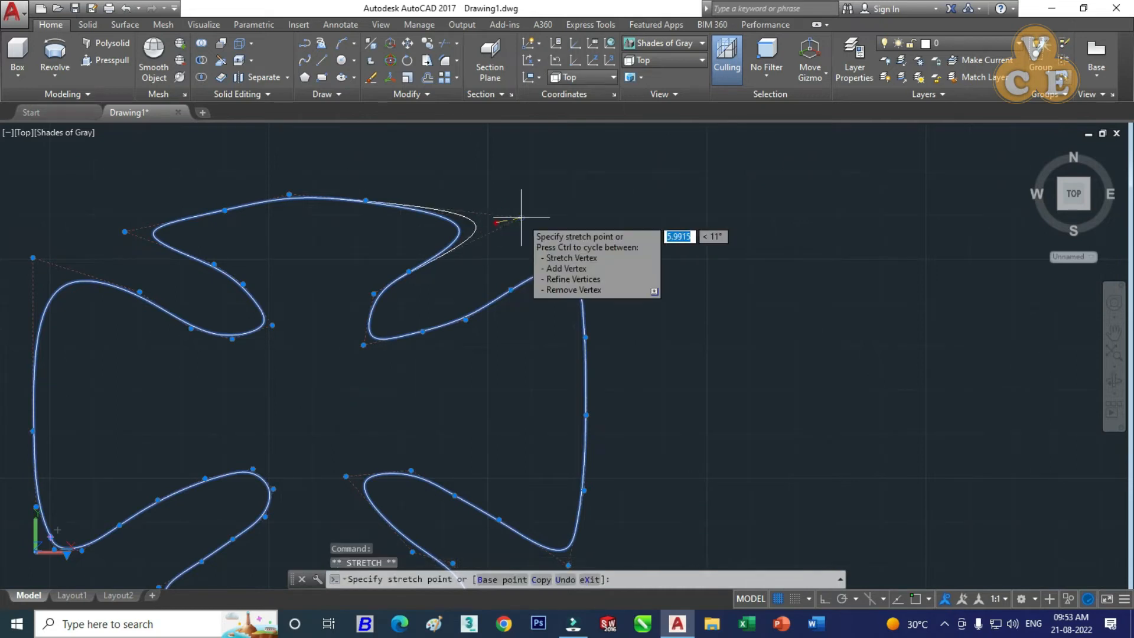
pyautogui.click(521, 224)
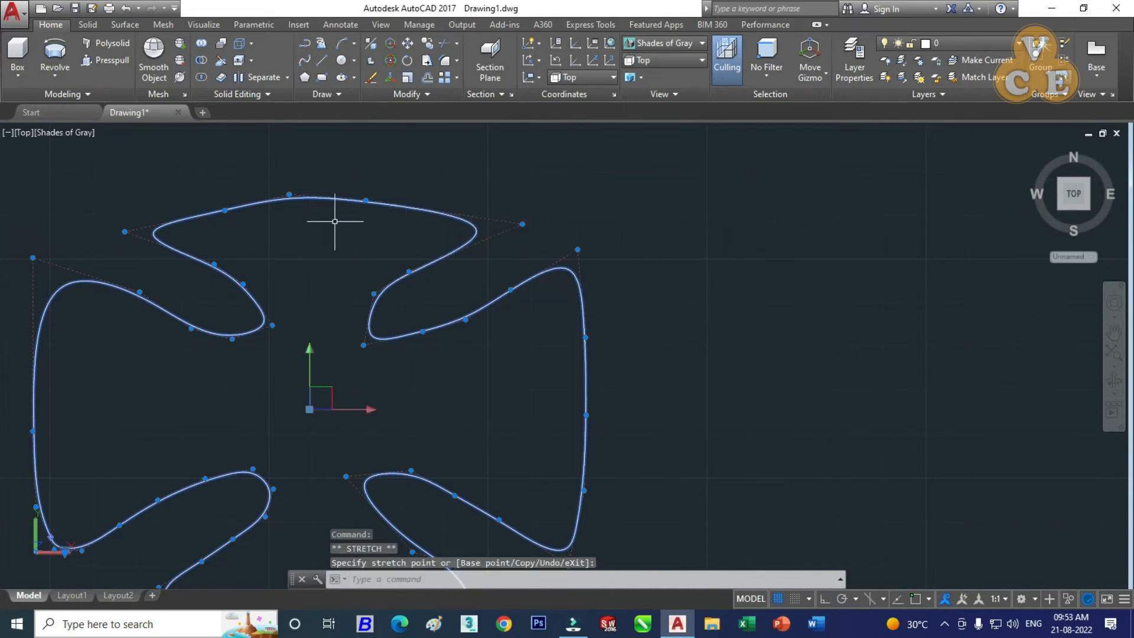
# - Even out the top arm's upper edge by raising its left vertex, nudging the right one outward and shifting the middle one toward the centre
pyautogui.click(225, 210)
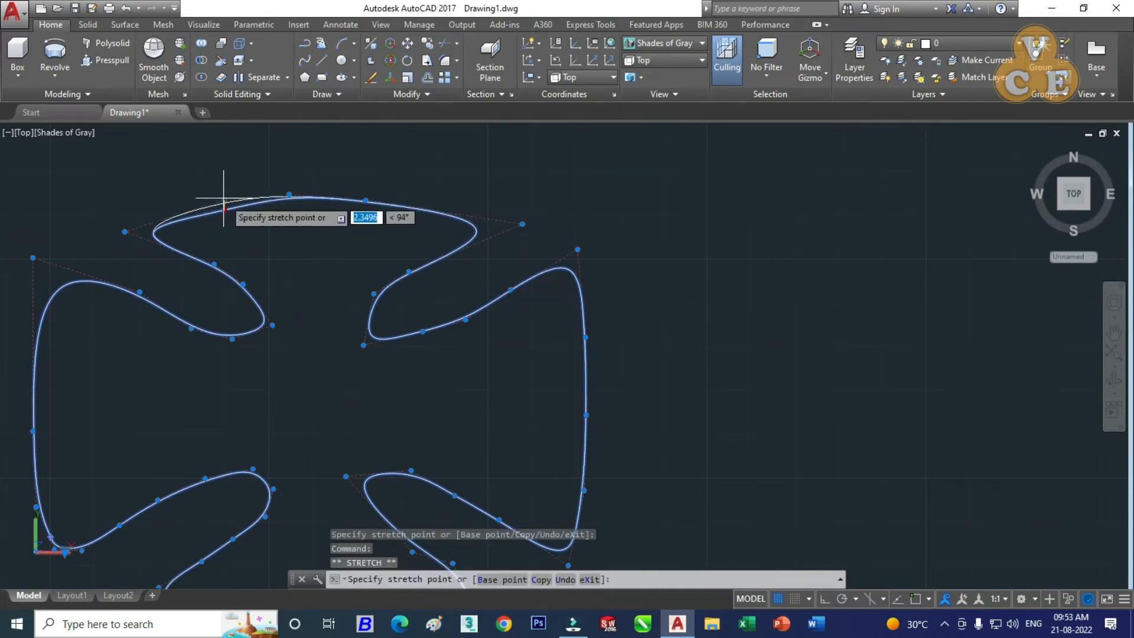
pyautogui.click(224, 199)
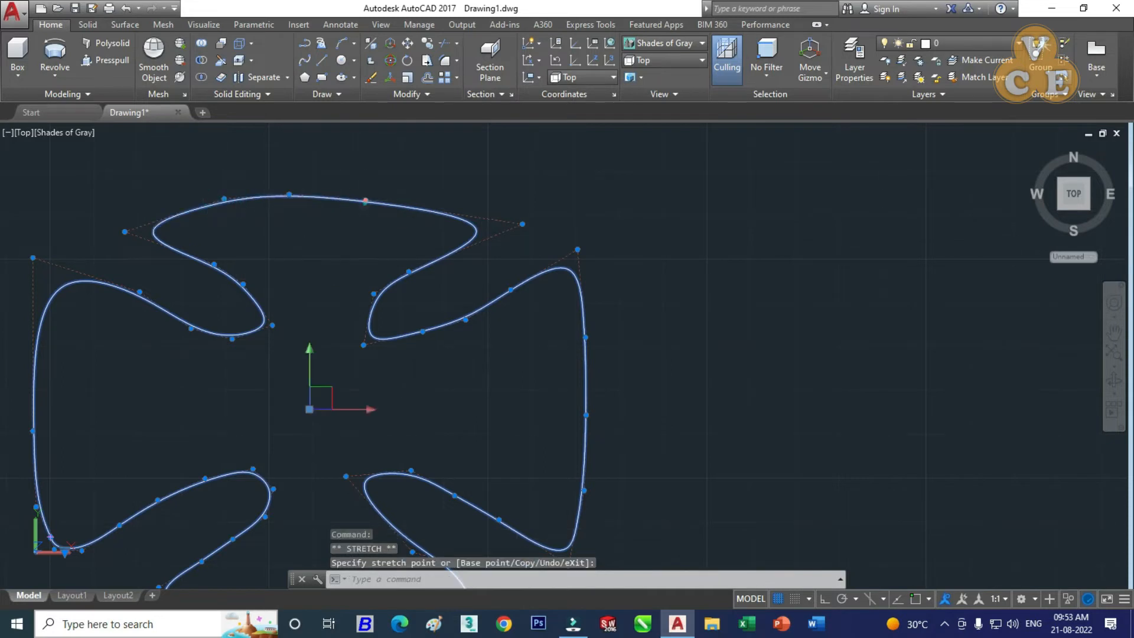
pyautogui.click(365, 201)
pyautogui.click(375, 199)
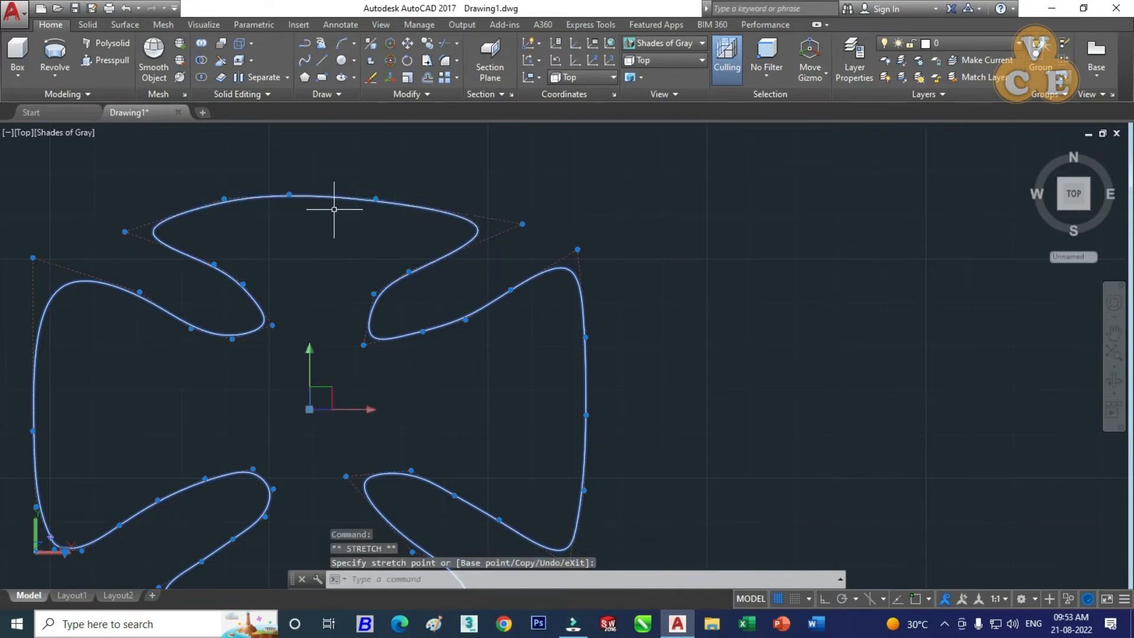
pyautogui.click(288, 194)
pyautogui.click(317, 195)
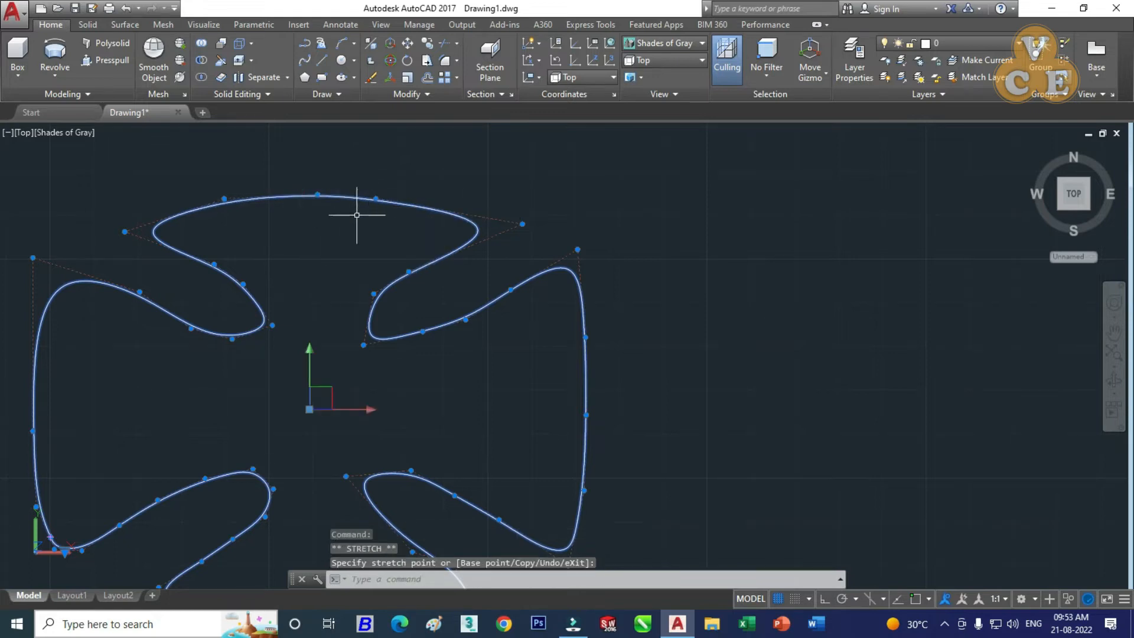
# - Move the control vertex at the top arm's left tip slightly inward
pyautogui.scroll(2, 342, 230)
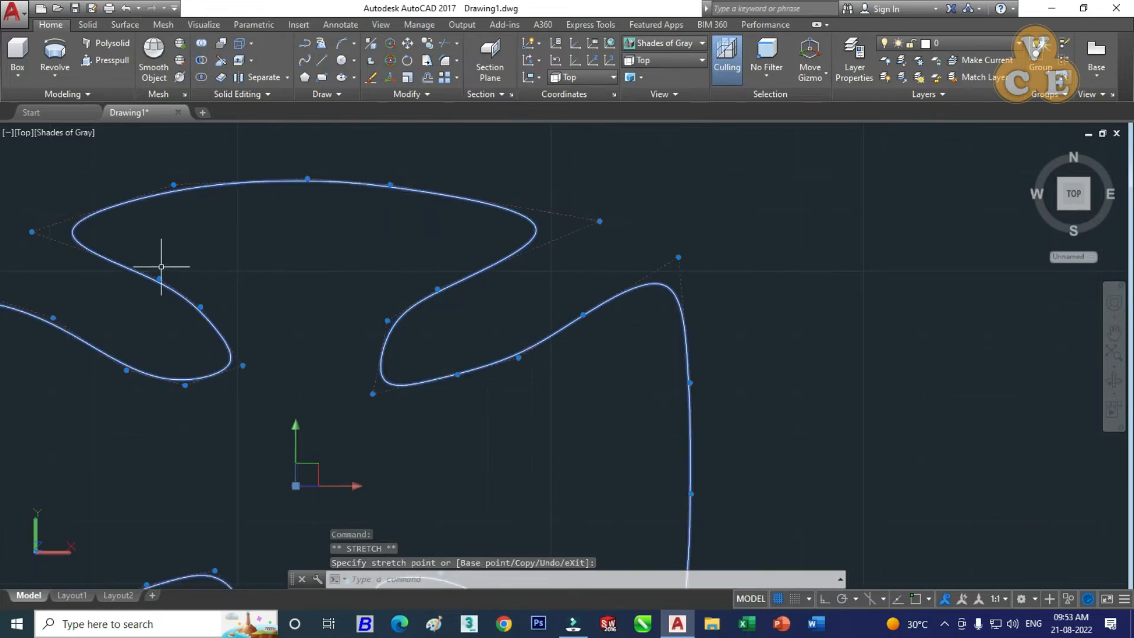
pyautogui.click(34, 234)
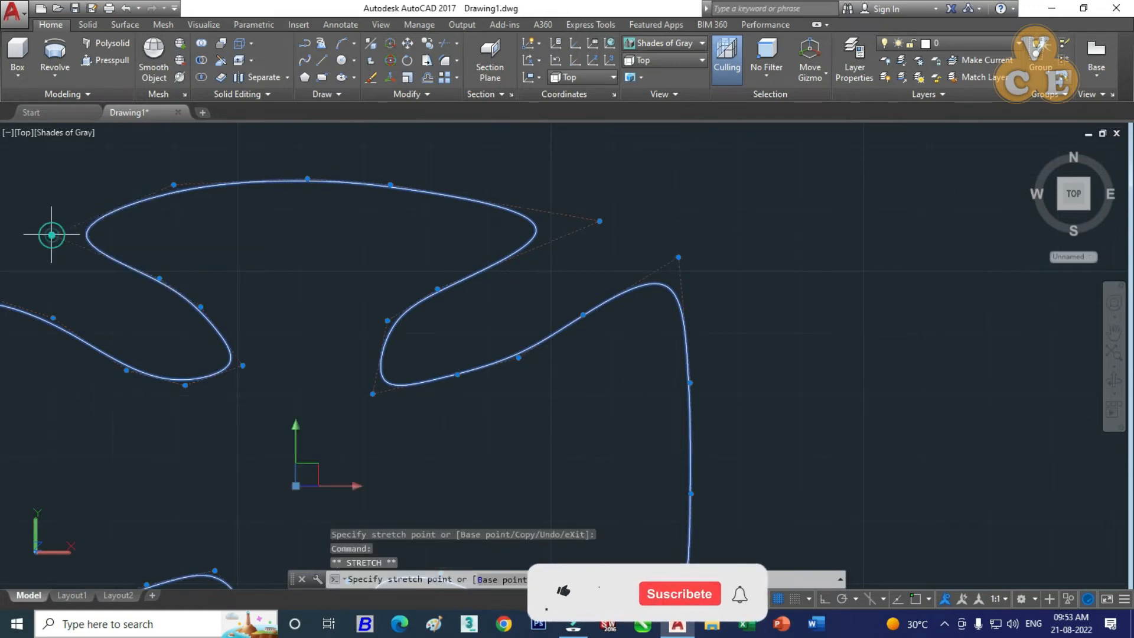
pyautogui.click(52, 235)
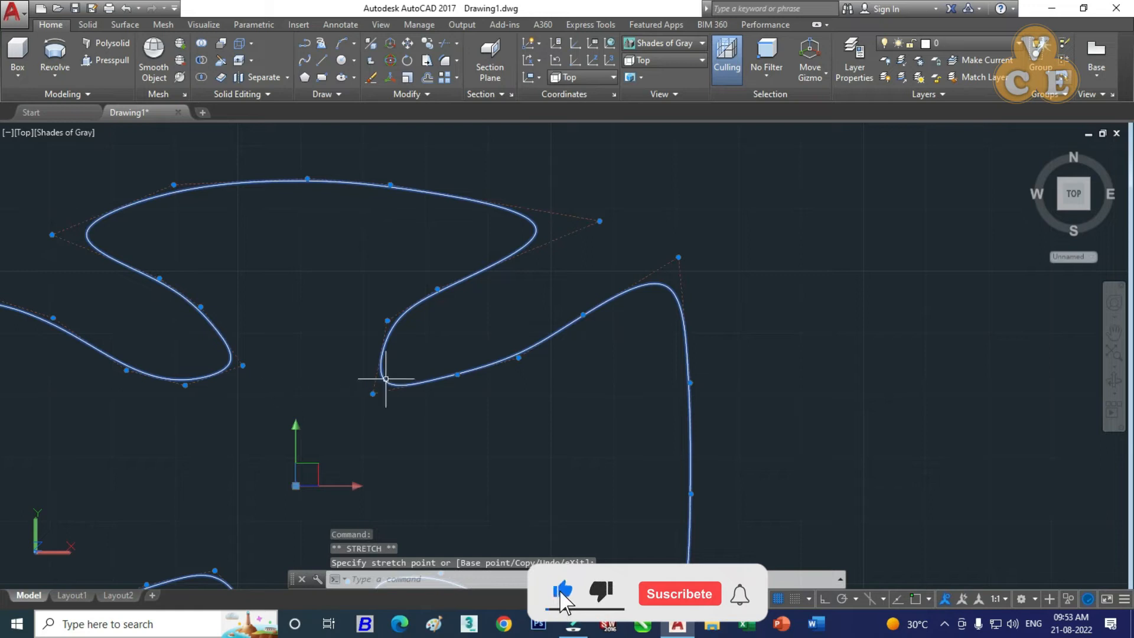
# - Round the upper-right notch by moving its lower vertex down and left, its upper vertex slightly right and its innermost vertex up and left
pyautogui.click(458, 374)
pyautogui.click(444, 390)
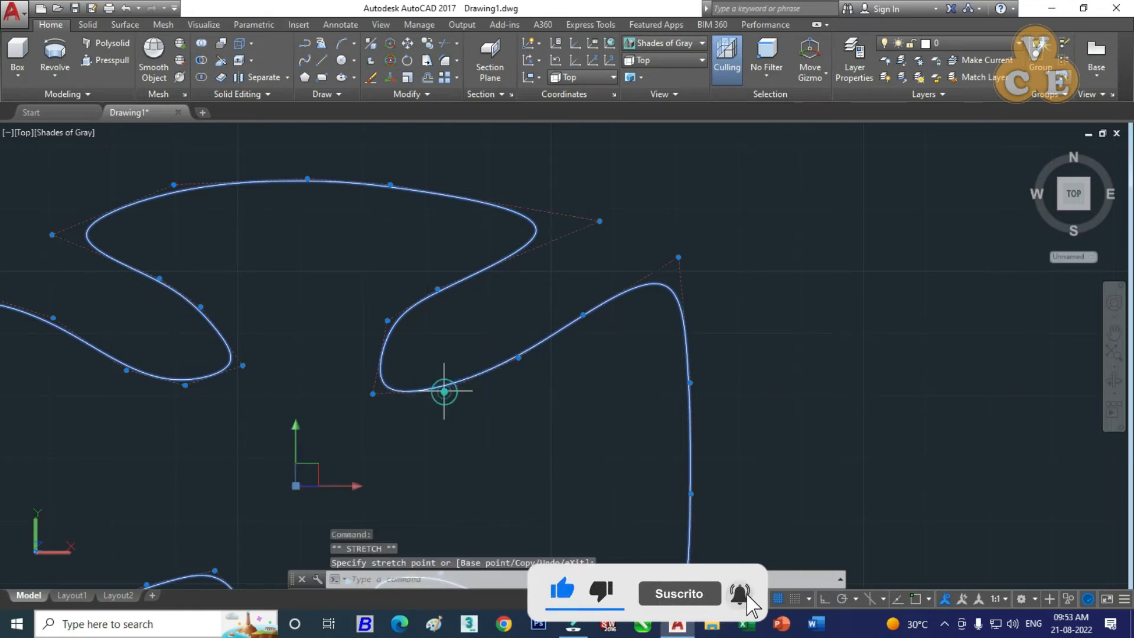
pyautogui.click(389, 321)
pyautogui.click(393, 321)
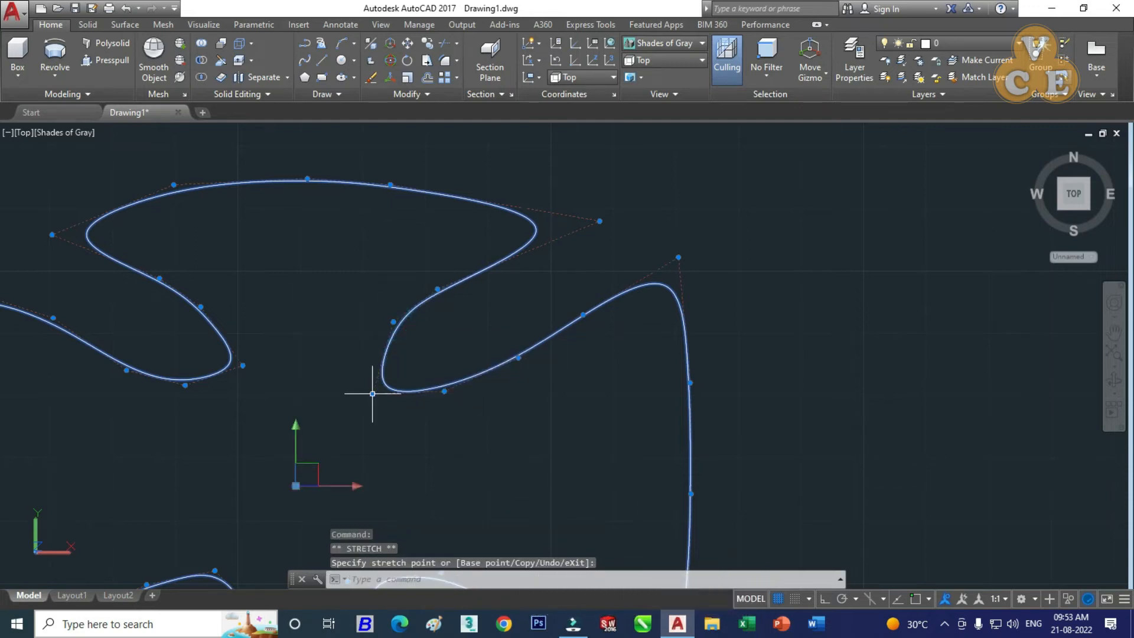
pyautogui.click(363, 387)
pyautogui.click(444, 388)
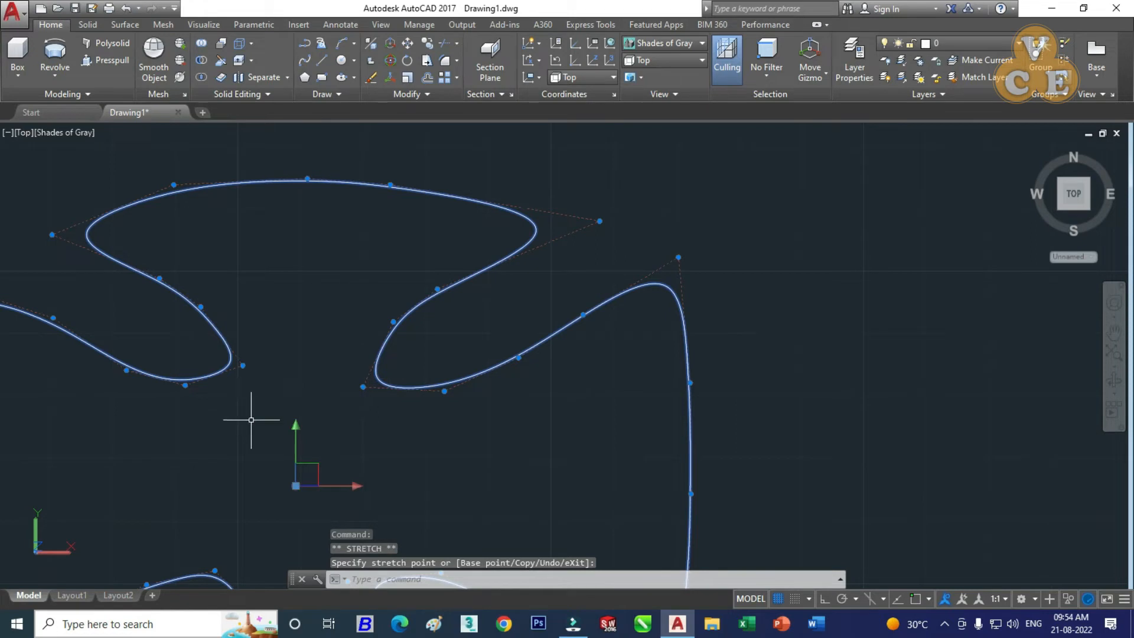
# - Move the two control vertices on the top arm's lower-left side slightly down to smooth the curve into the upper-left notch
pyautogui.click(159, 278)
pyautogui.click(156, 284)
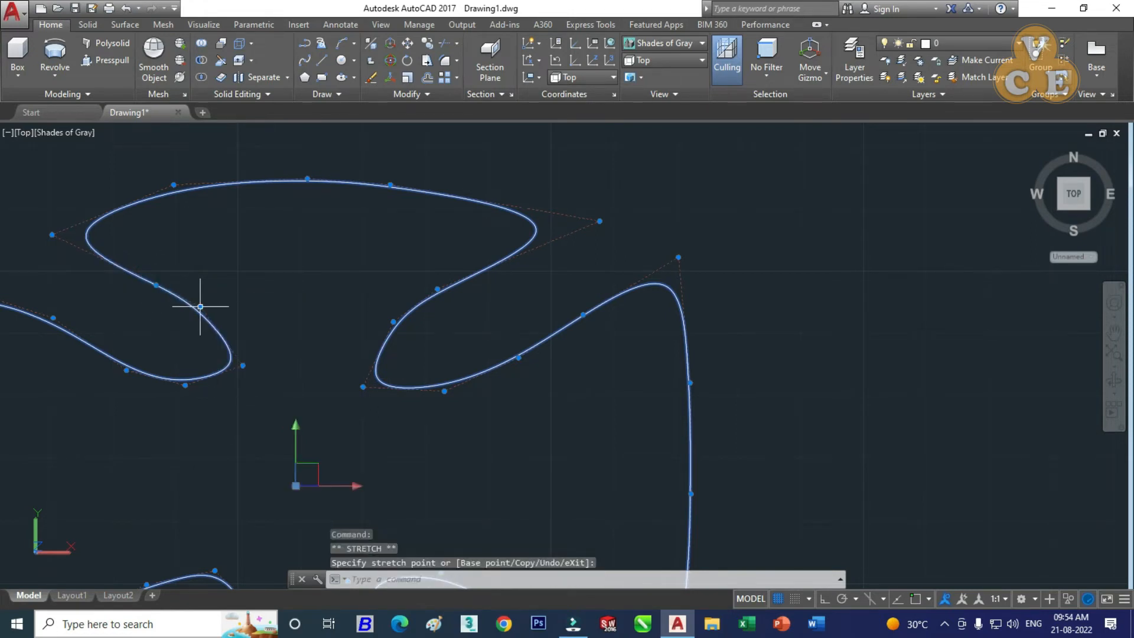
pyautogui.click(197, 313)
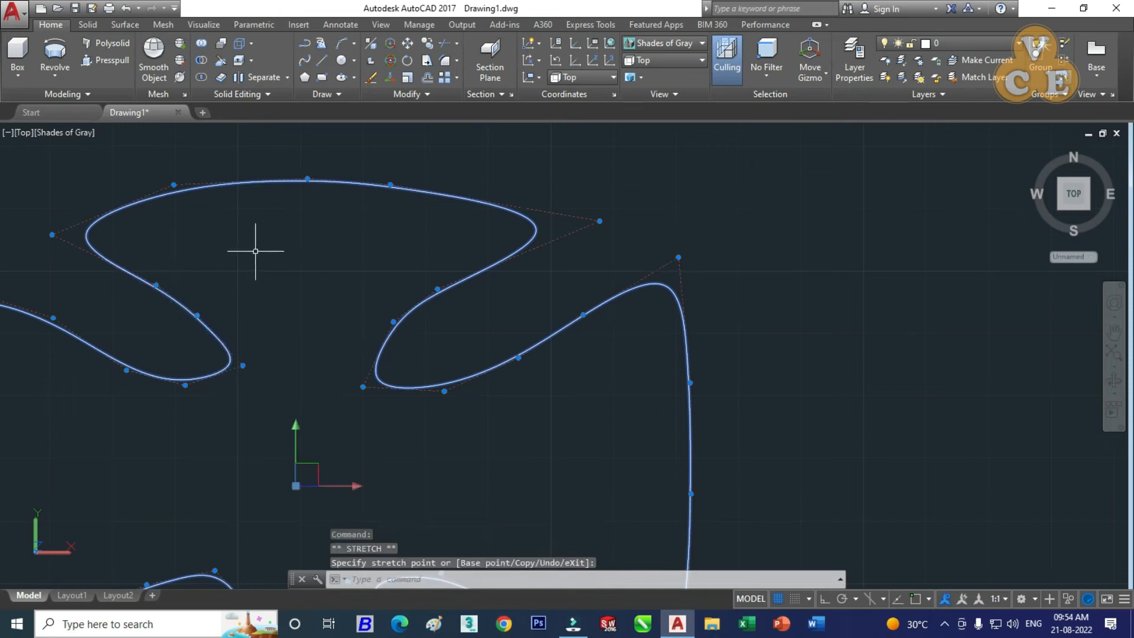
pyautogui.scroll(-4, 303, 245)
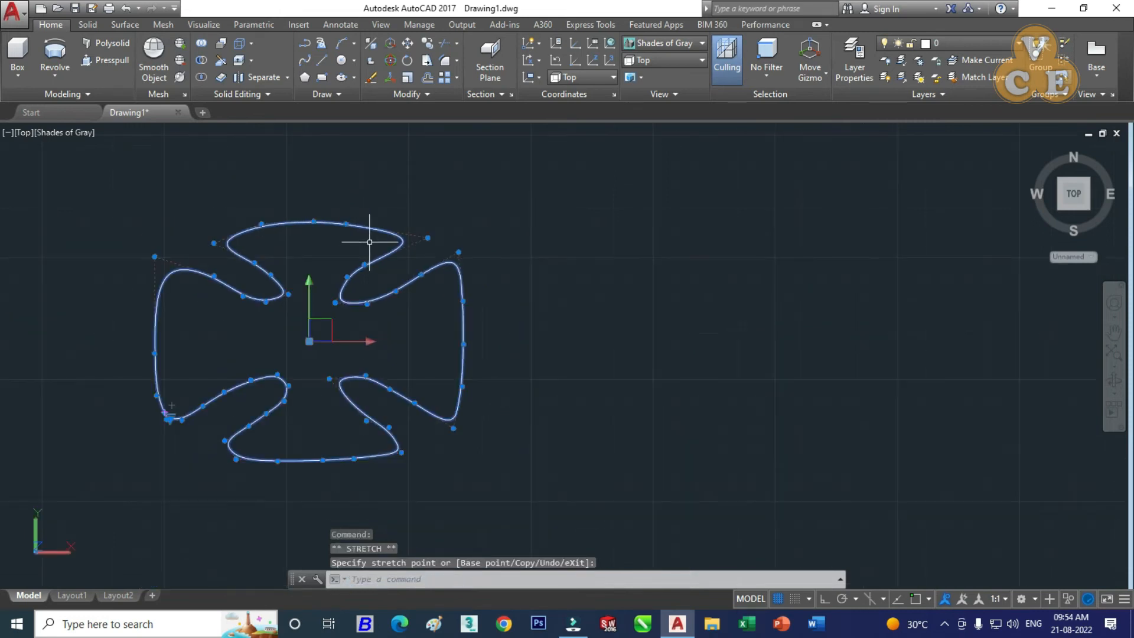
pyautogui.scroll(-2, 394, 234)
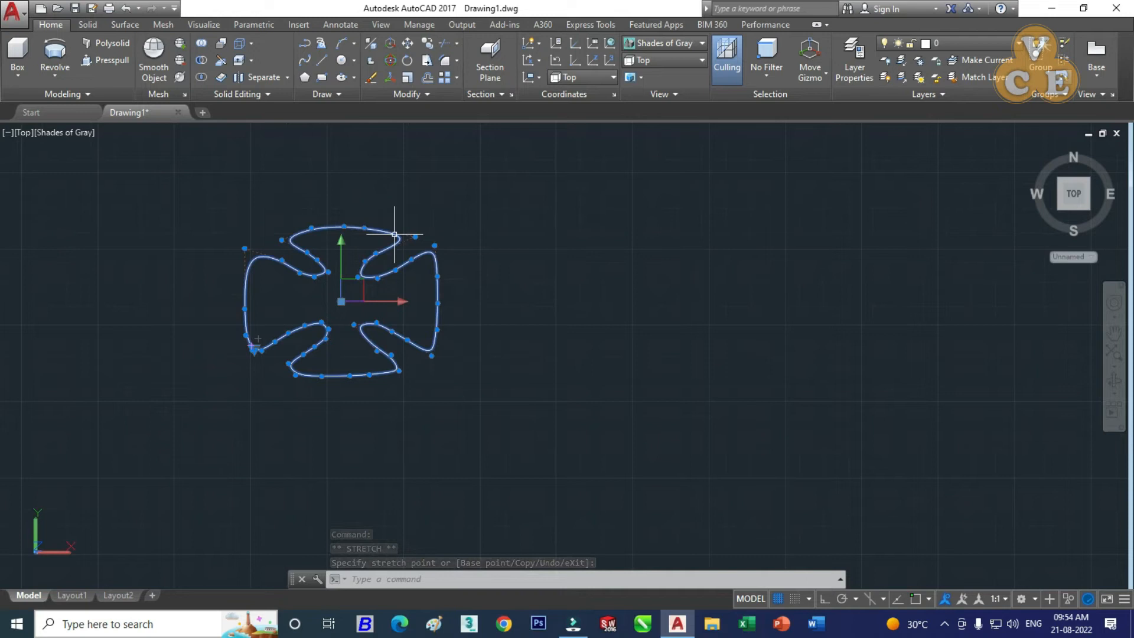
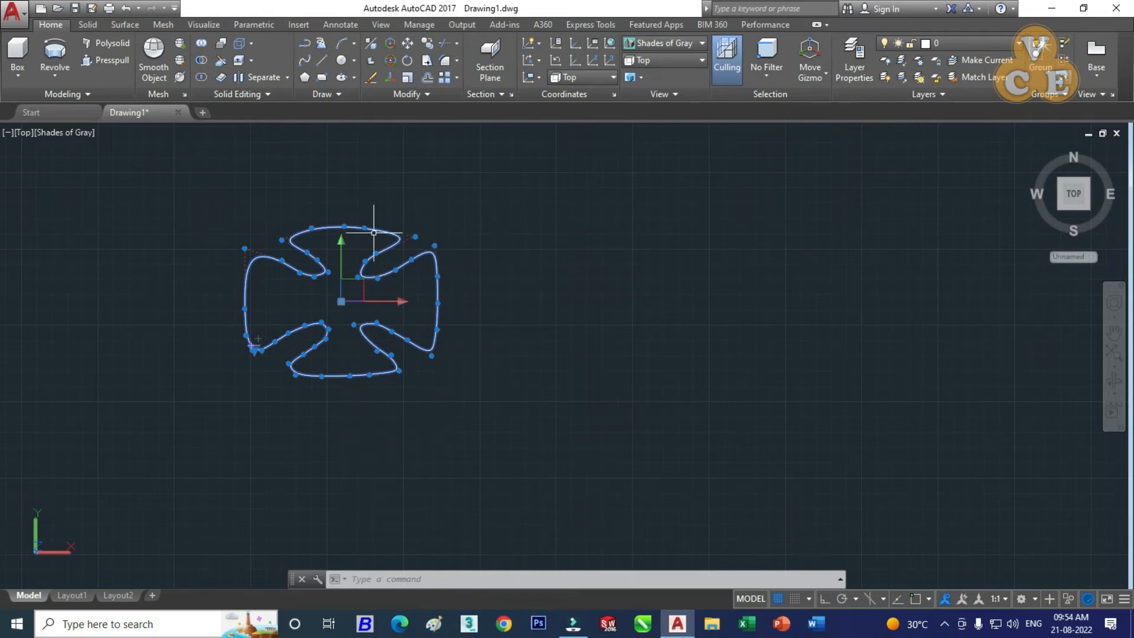
# - Raise the right, middle and left control vertices of the top arm's upper edge to give it a stronger arch
pyautogui.scroll(2, 374, 233)
pyautogui.scroll(2, 369, 233)
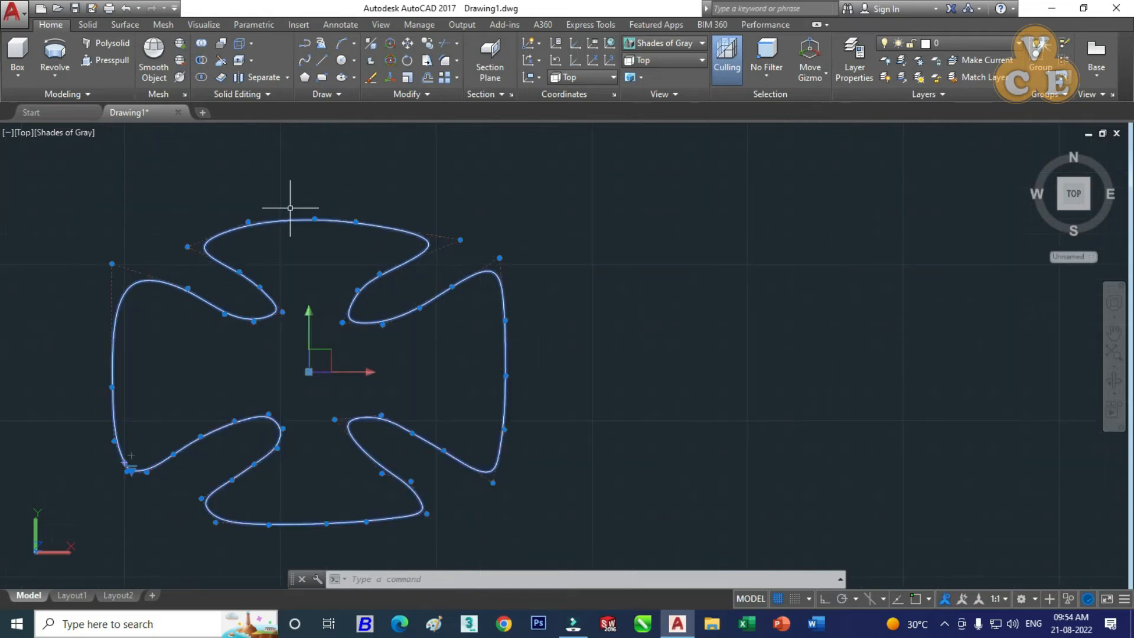
pyautogui.moveTo(199, 182)
pyautogui.mouseDown()
pyautogui.moveTo(286, 233)
pyautogui.moveTo(394, 246)
pyautogui.moveTo(417, 209)
pyautogui.mouseUp()
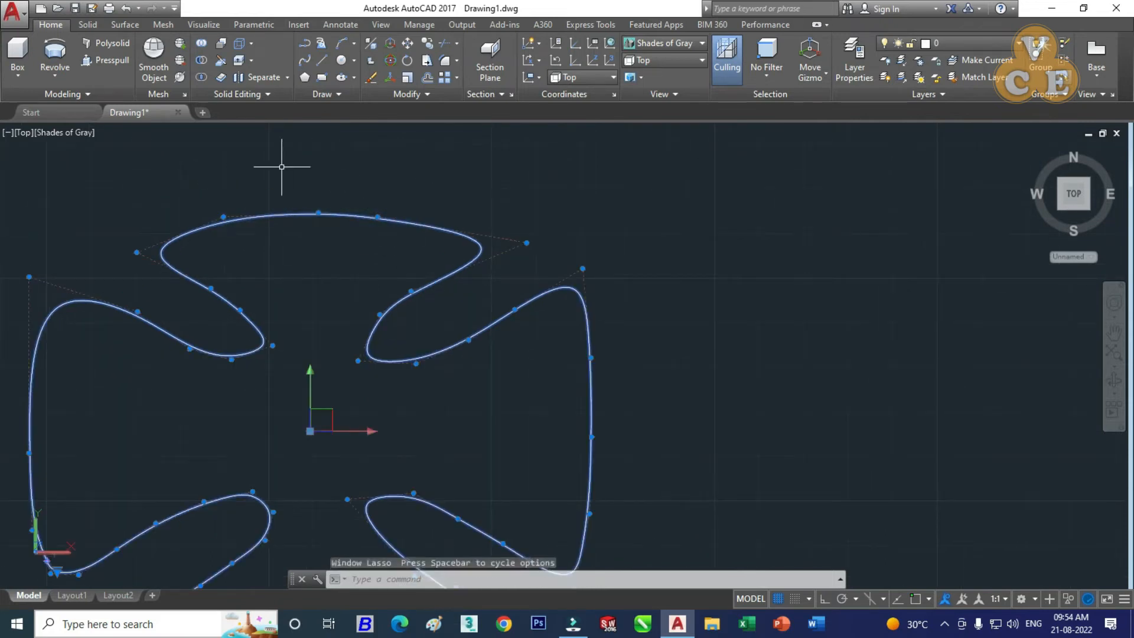
pyautogui.moveTo(205, 173)
pyautogui.mouseDown()
pyautogui.moveTo(215, 225)
pyautogui.moveTo(372, 241)
pyautogui.moveTo(455, 182)
pyautogui.moveTo(419, 204)
pyautogui.mouseUp()
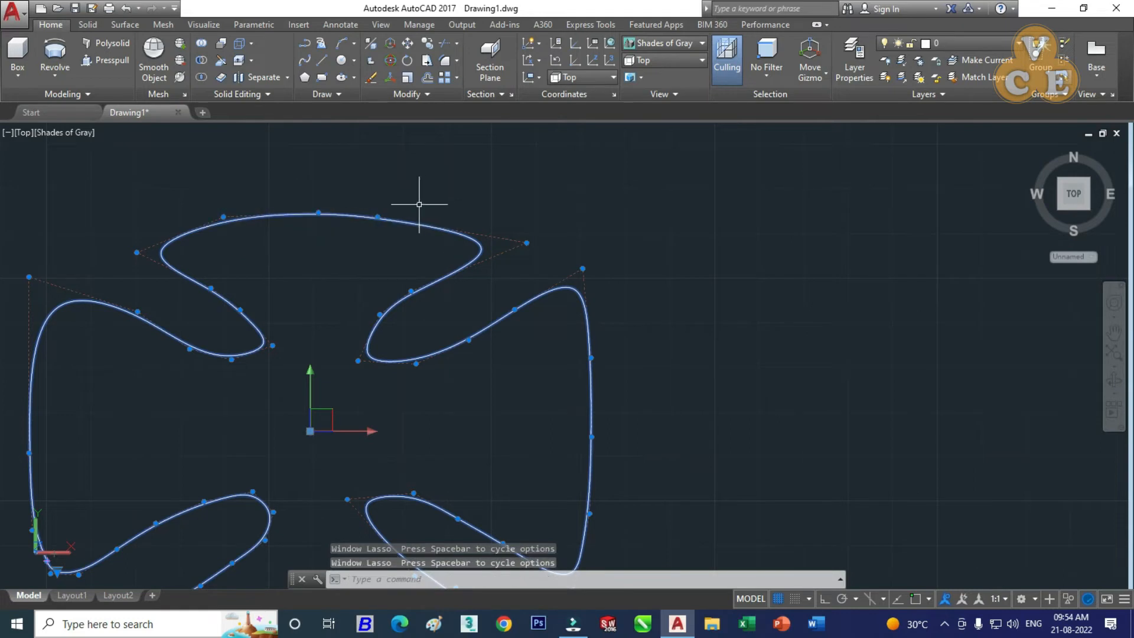
pyautogui.click(382, 207)
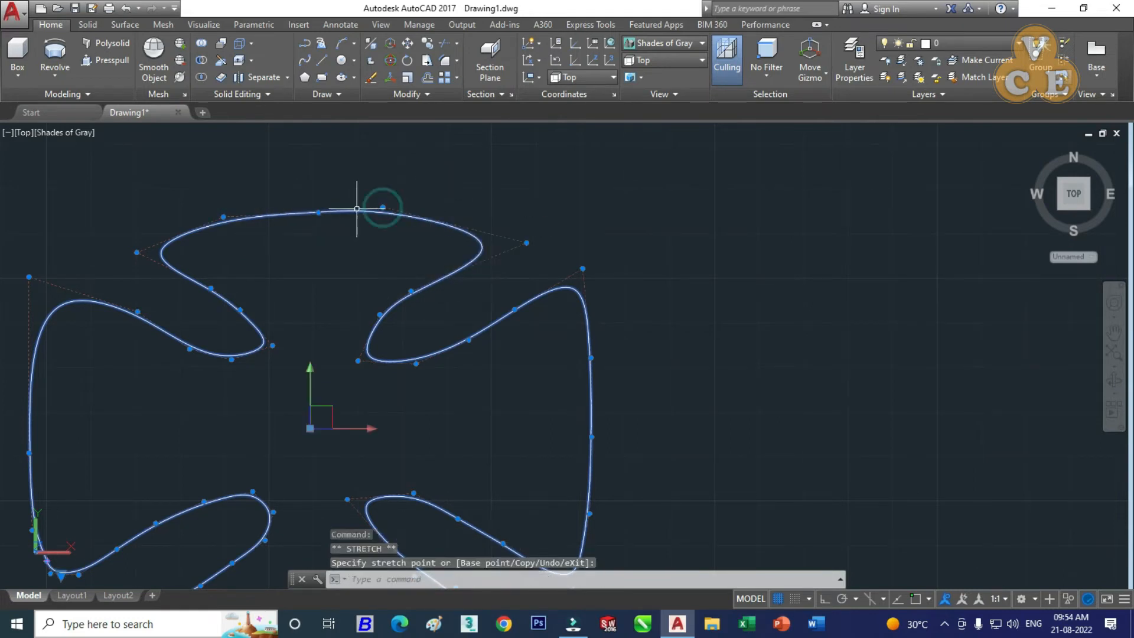
pyautogui.click(315, 203)
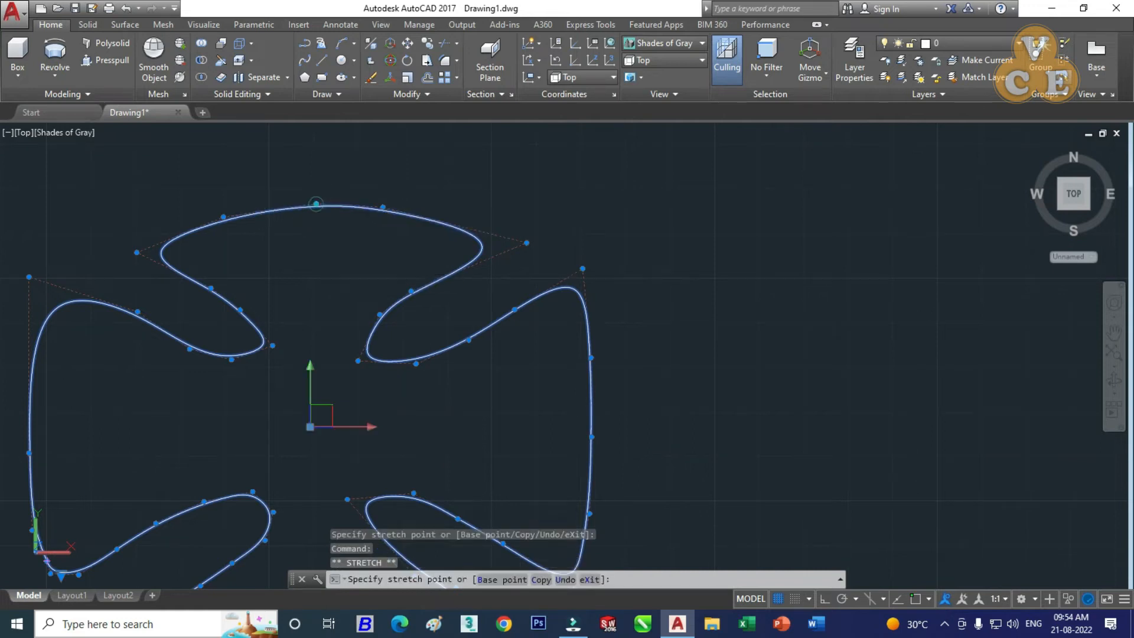
pyautogui.click(224, 217)
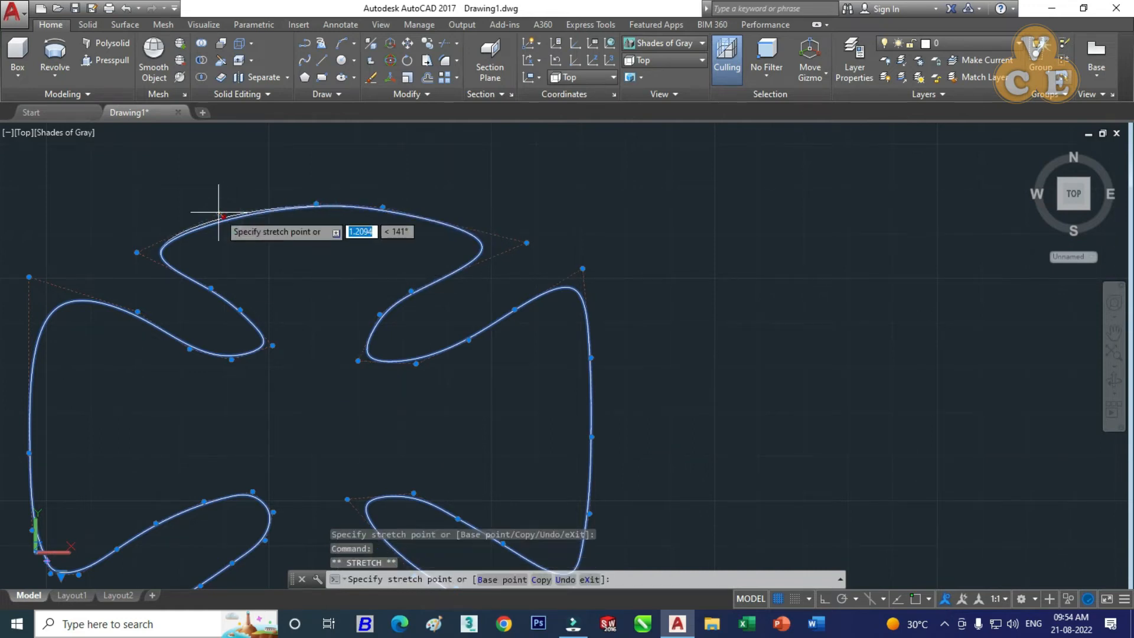
pyautogui.click(219, 212)
# - Create a sphere with a radius of about 34.5 over the ball beneath the cross in the reference picture
pyautogui.scroll(-2, 380, 208)
pyautogui.scroll(-6, 366, 211)
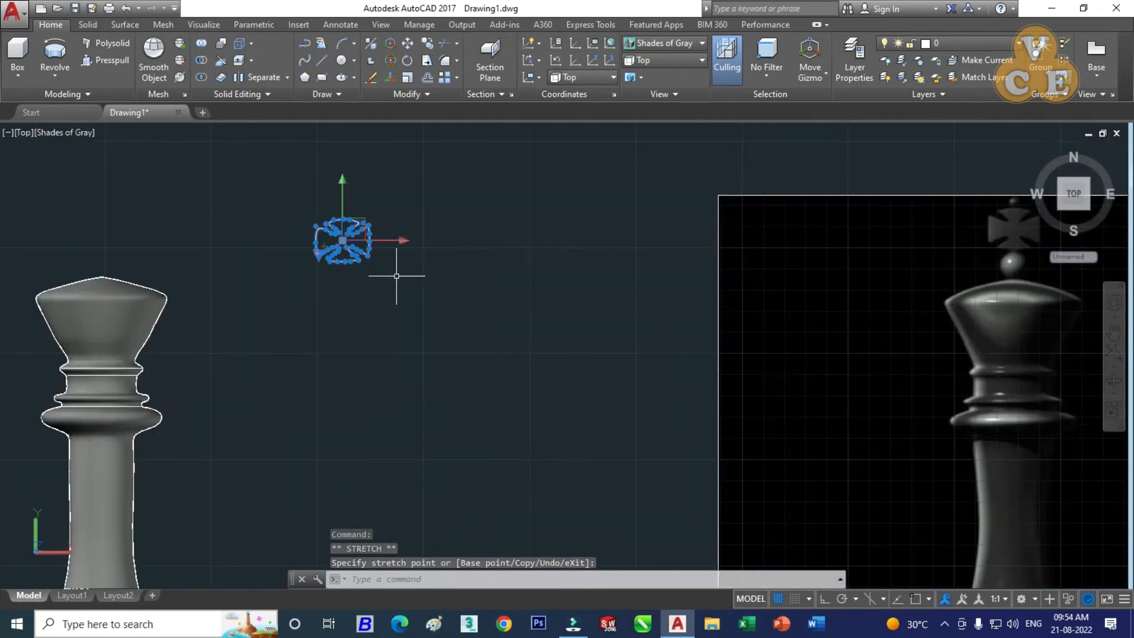
pyautogui.scroll(-2, 392, 278)
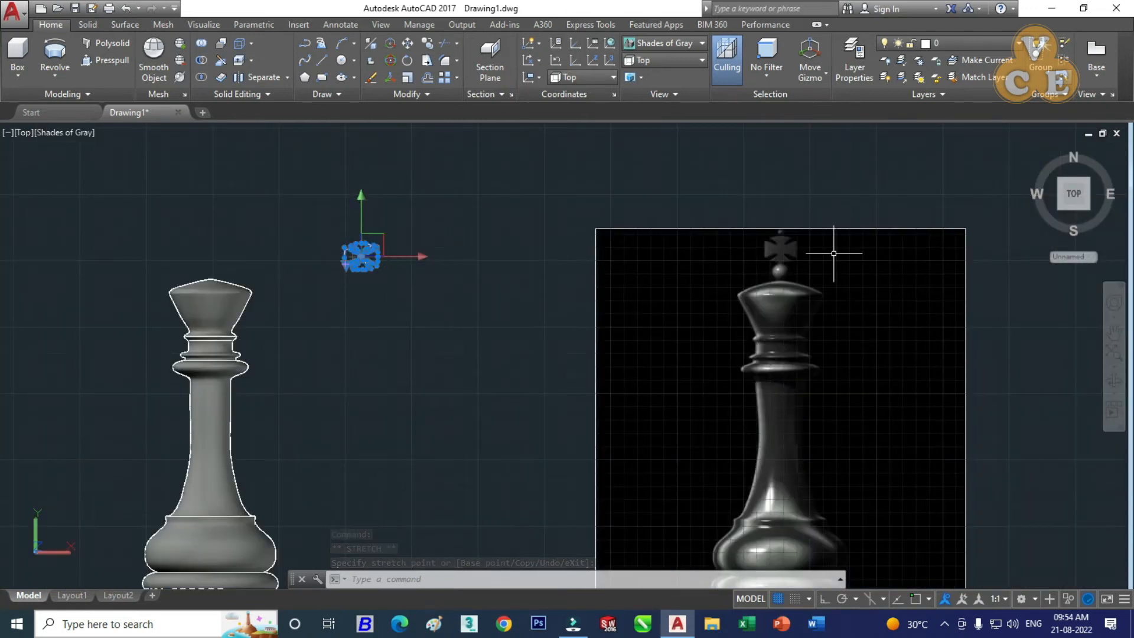
pyautogui.scroll(5, 898, 253)
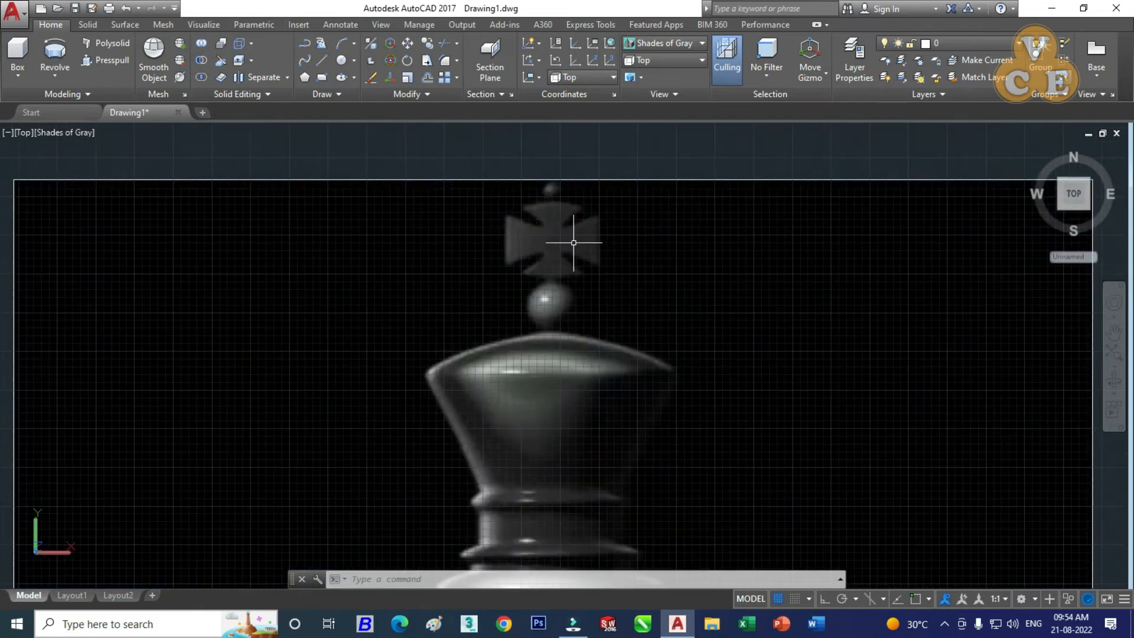
pyautogui.scroll(3, 573, 242)
pyautogui.scroll(1, 591, 337)
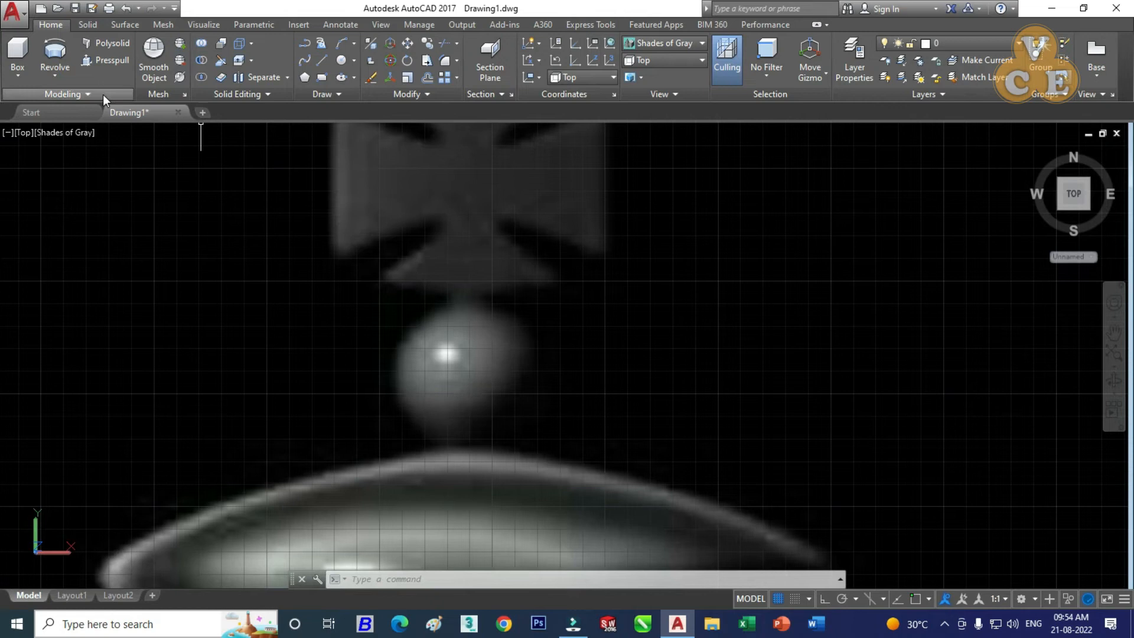
pyautogui.click(17, 75)
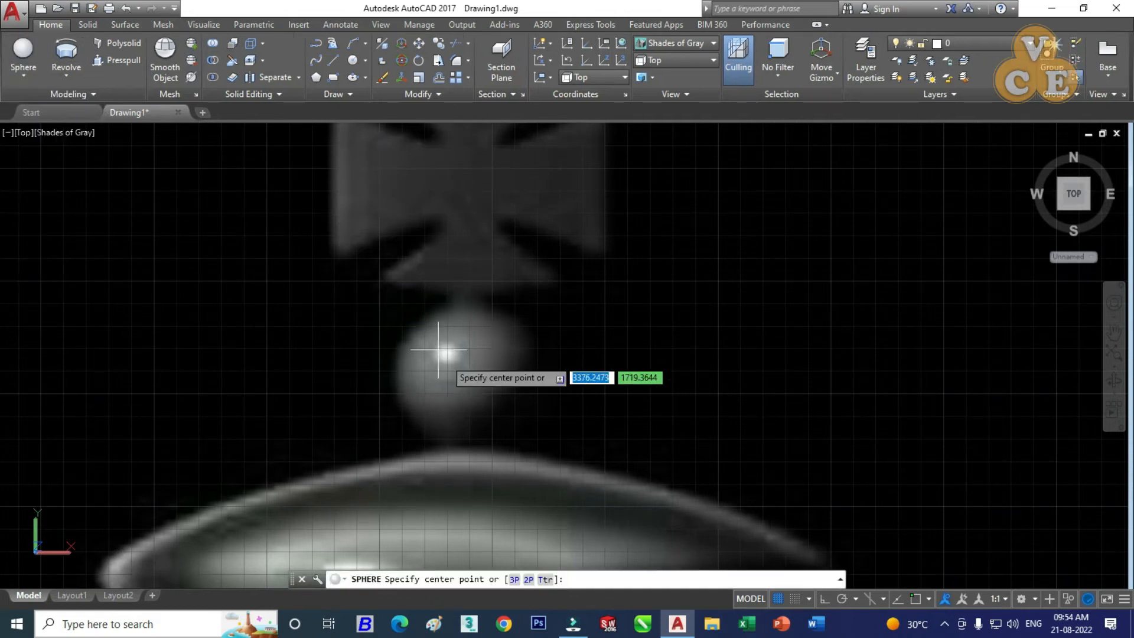
pyautogui.click(469, 373)
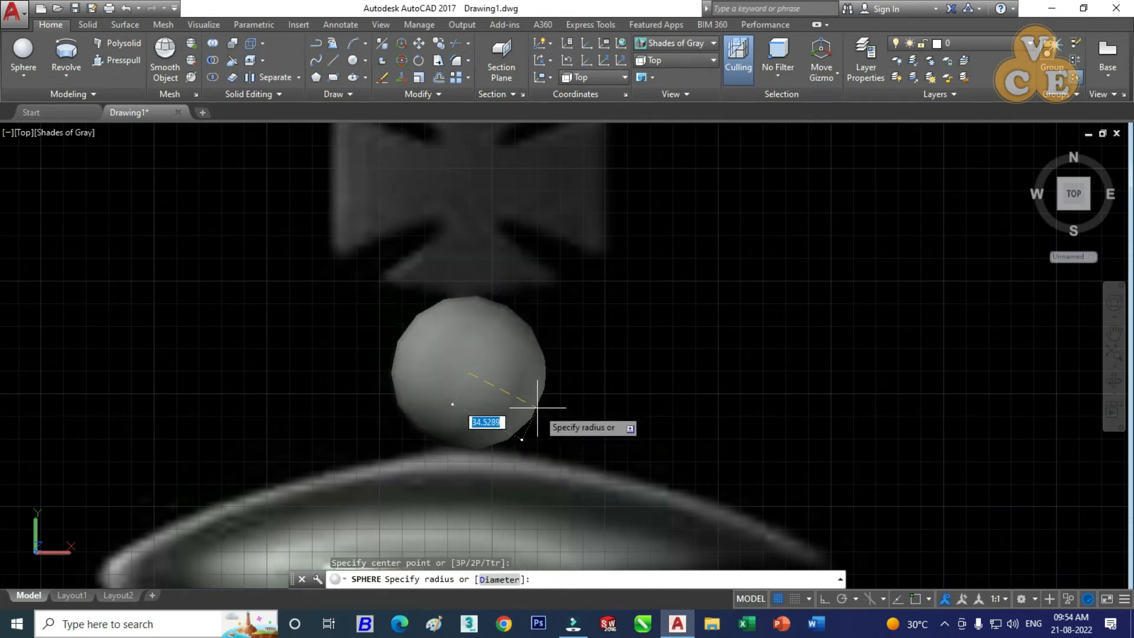
pyautogui.click(534, 406)
# - Create a small sphere over the ball above the cross in the reference picture
pyautogui.scroll(-3, 433, 337)
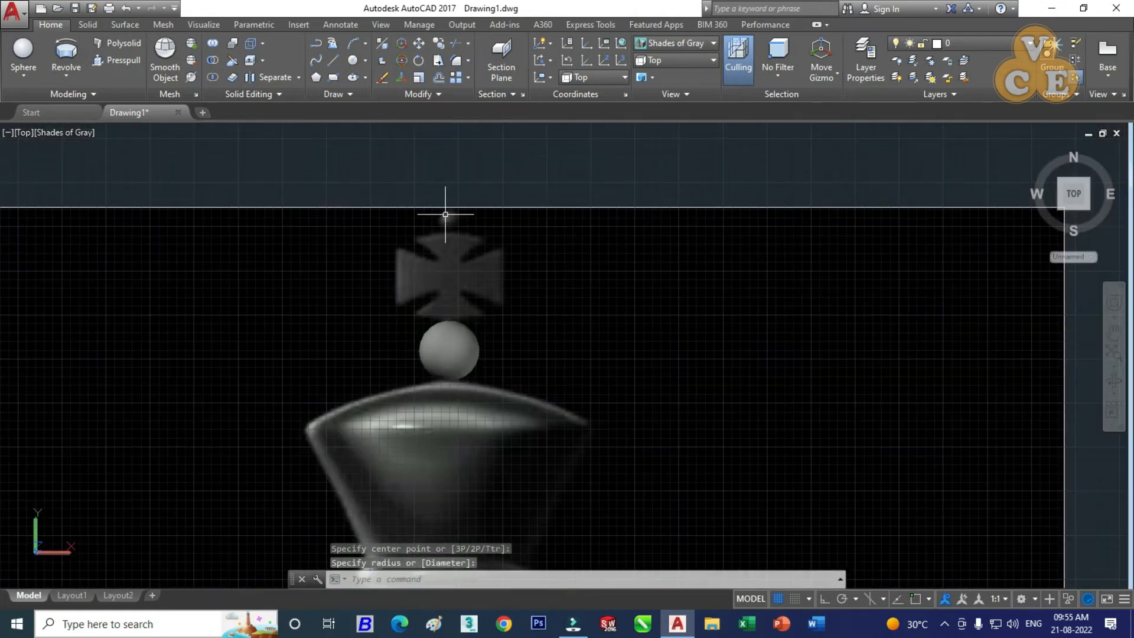
pyautogui.scroll(5, 449, 219)
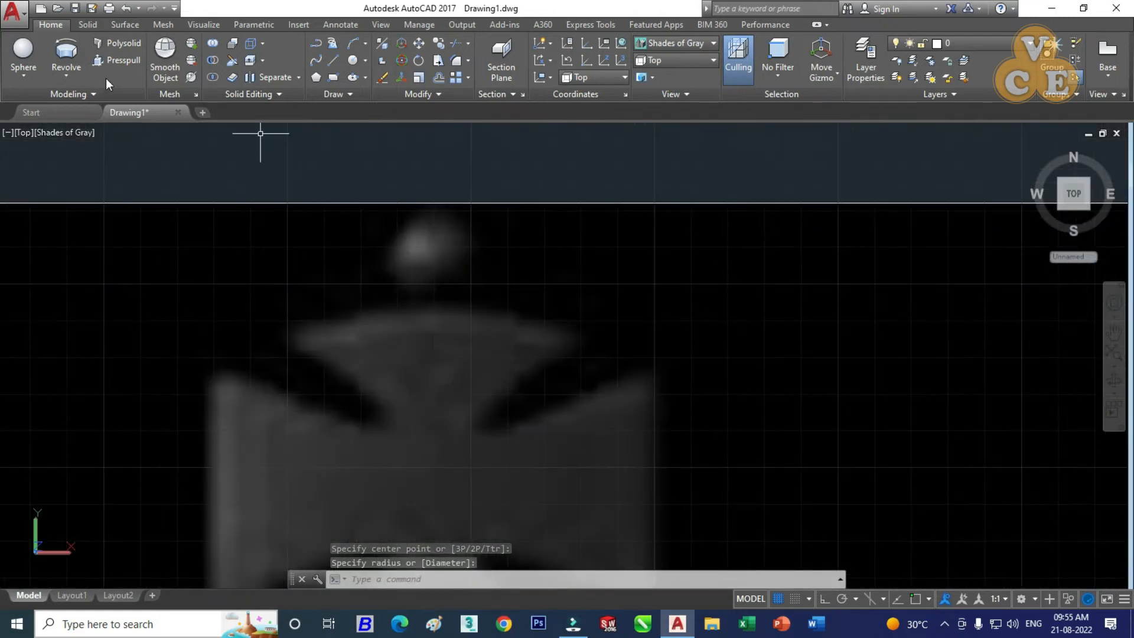
pyautogui.click(23, 50)
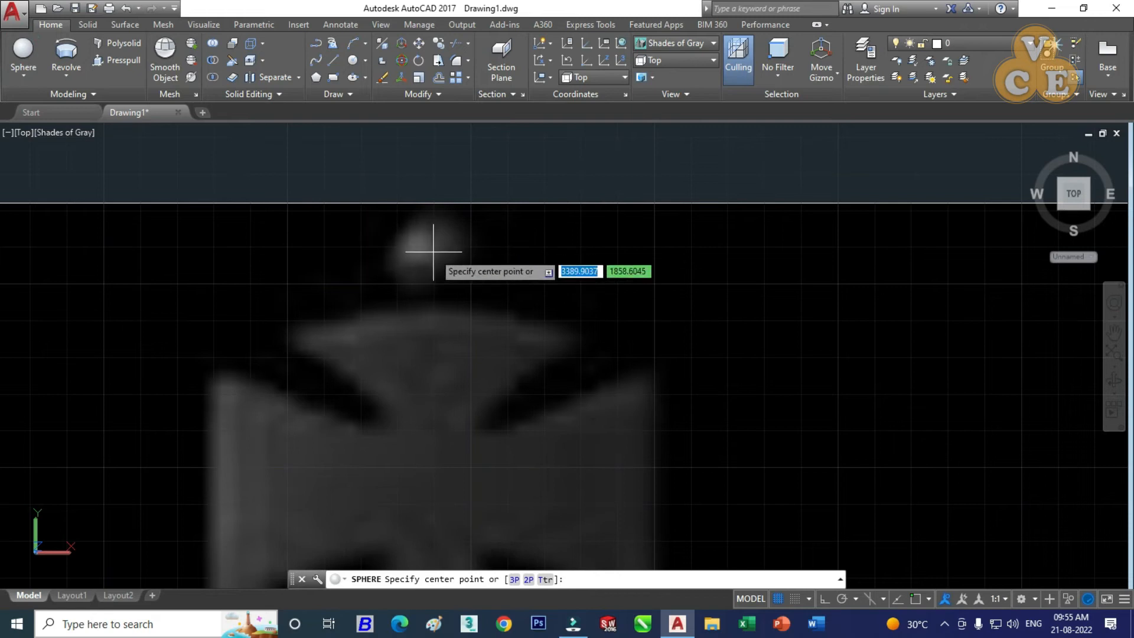
pyautogui.click(431, 254)
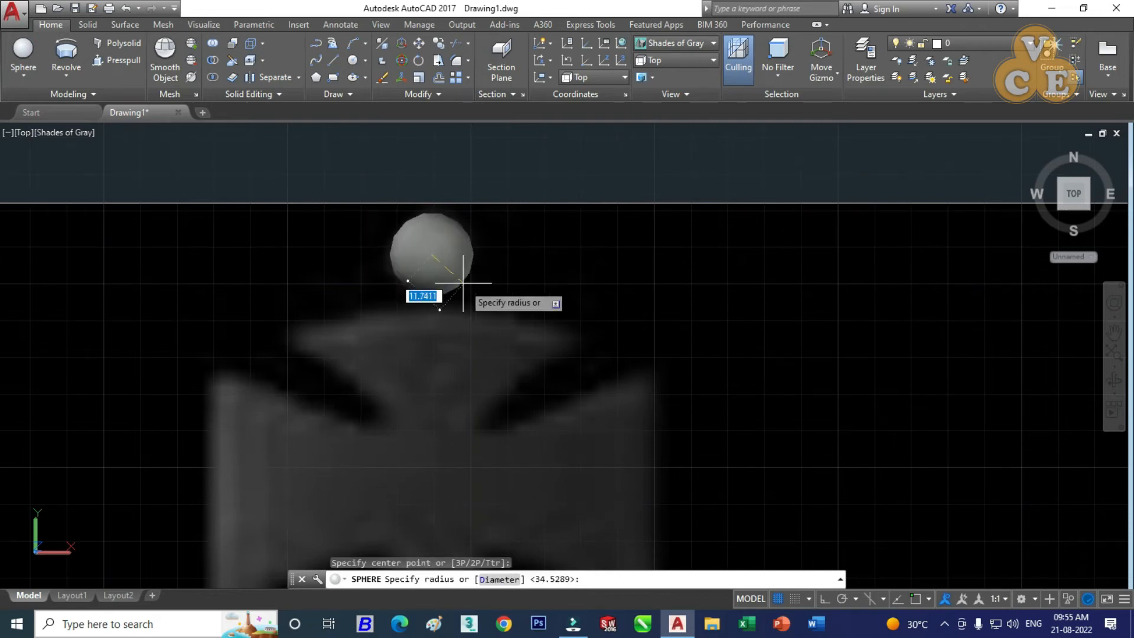
pyautogui.click(467, 286)
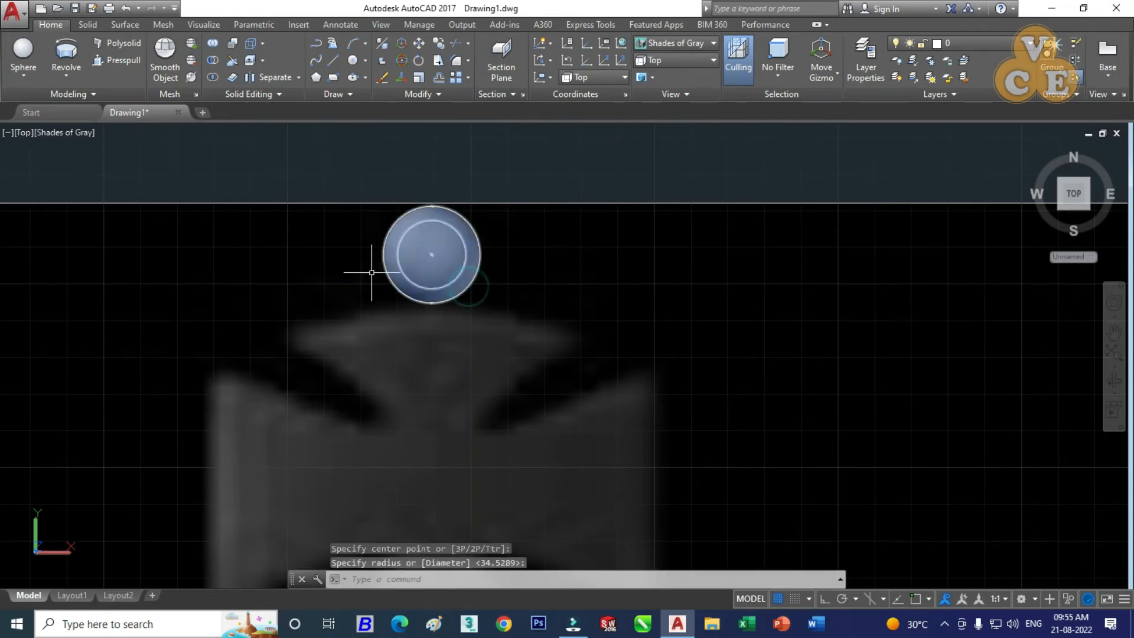
# - Move both spheres together from the reference picture to above the revolved king, with the larger one resting on its crown
pyautogui.scroll(-4, 395, 244)
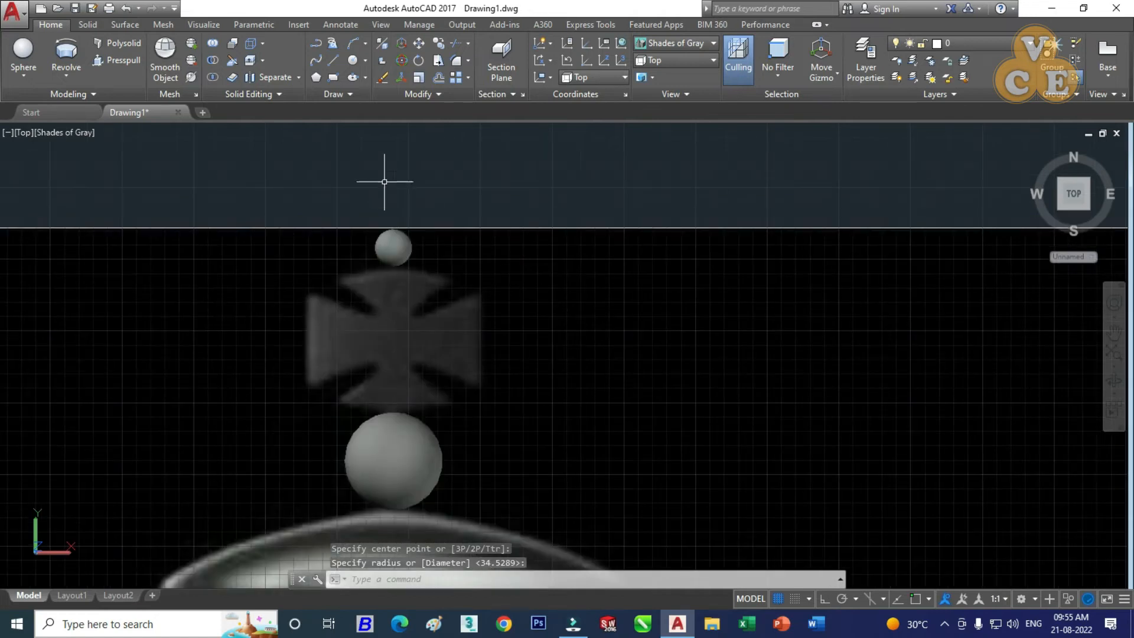
pyautogui.click(418, 43)
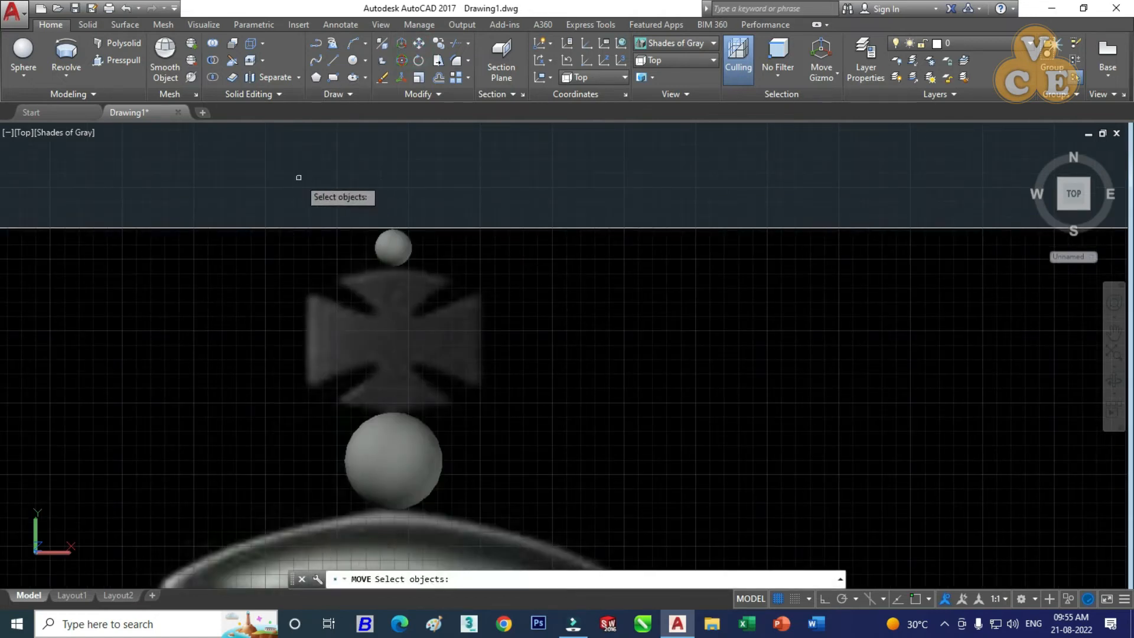
pyautogui.click(299, 177)
pyautogui.click(481, 487)
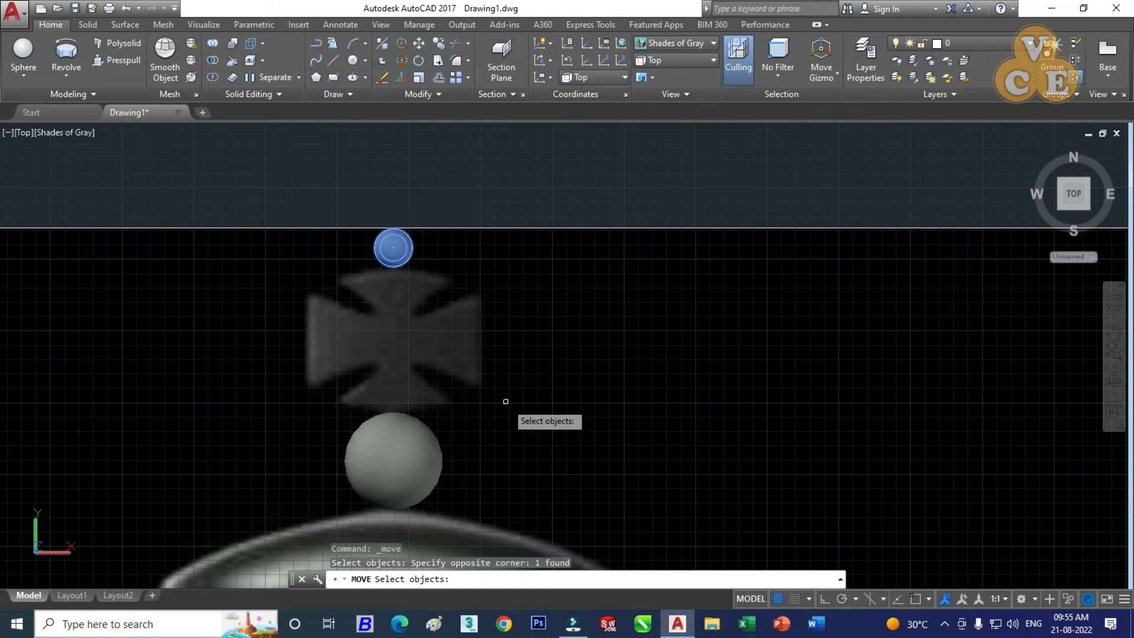
pyautogui.click(407, 447)
pyautogui.press('Return')
pyautogui.click(466, 314)
pyautogui.scroll(-6, 430, 303)
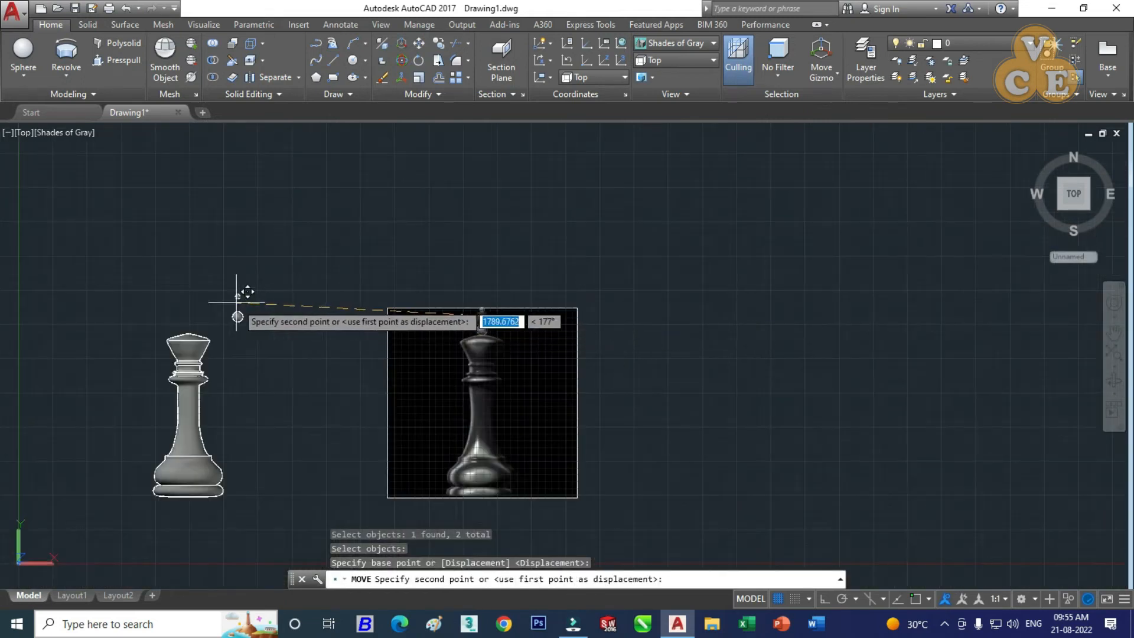
pyautogui.scroll(5, 198, 298)
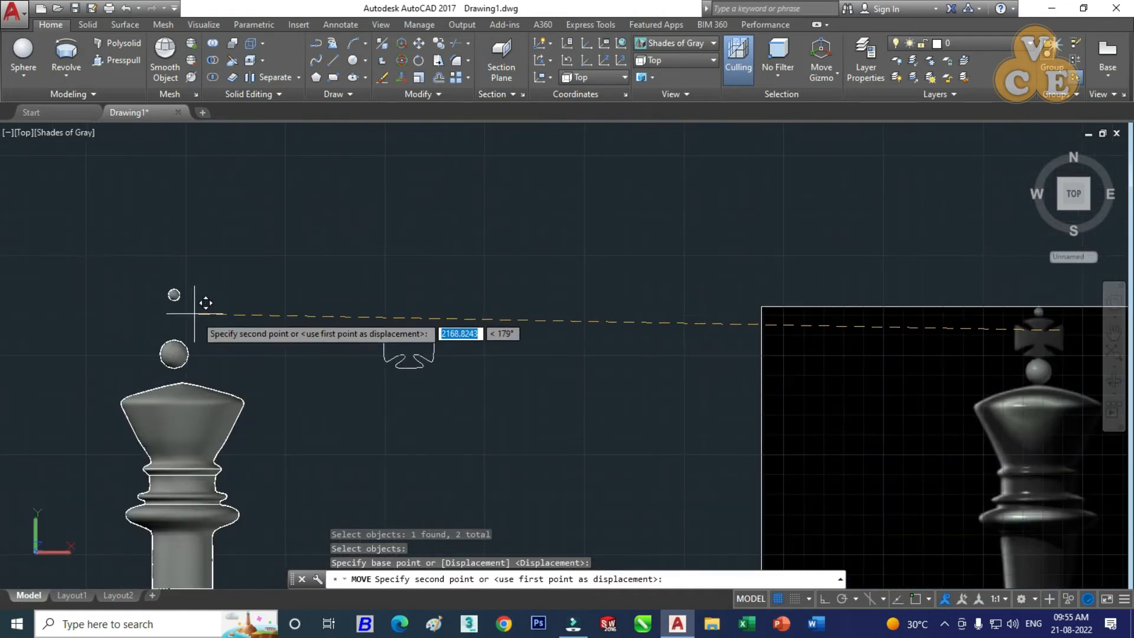
pyautogui.scroll(2, 204, 301)
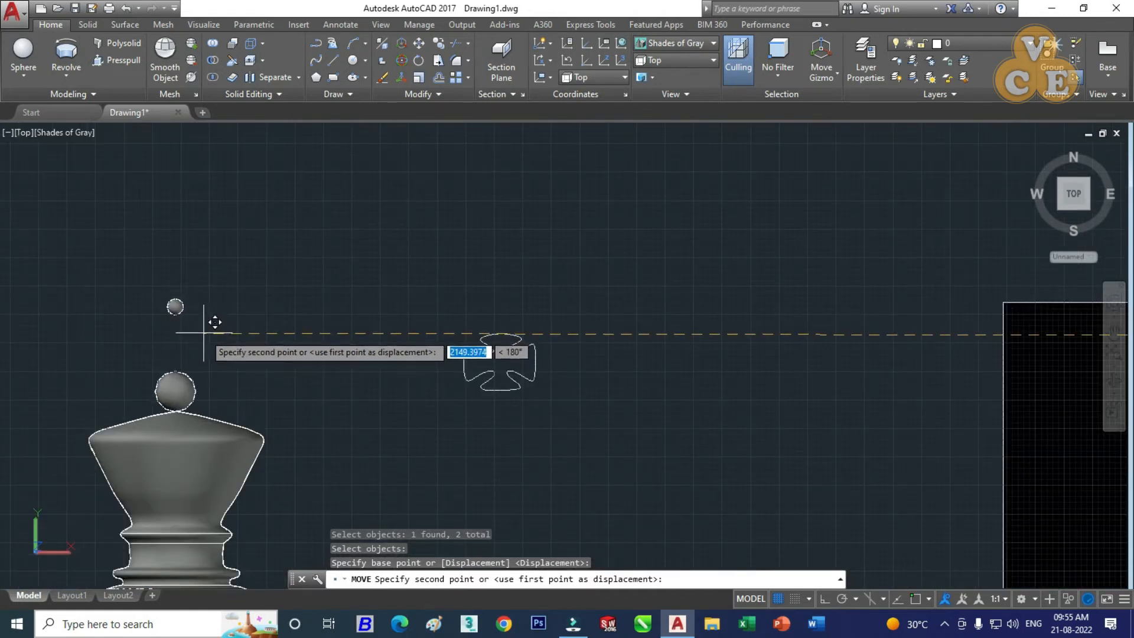
pyautogui.click(203, 333)
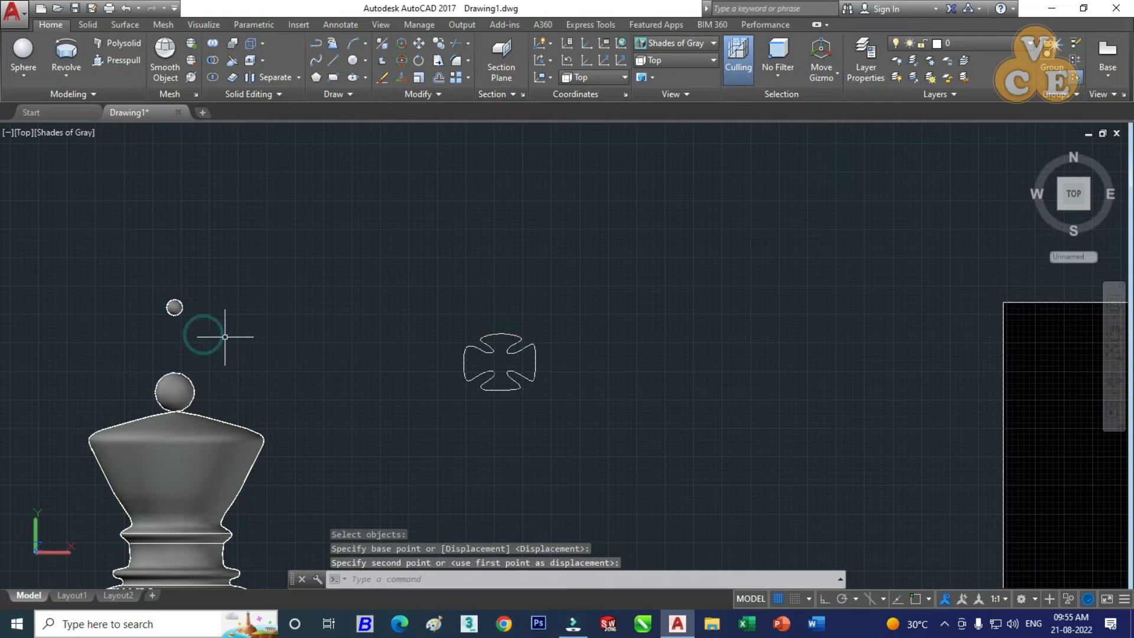
pyautogui.scroll(-2, 331, 265)
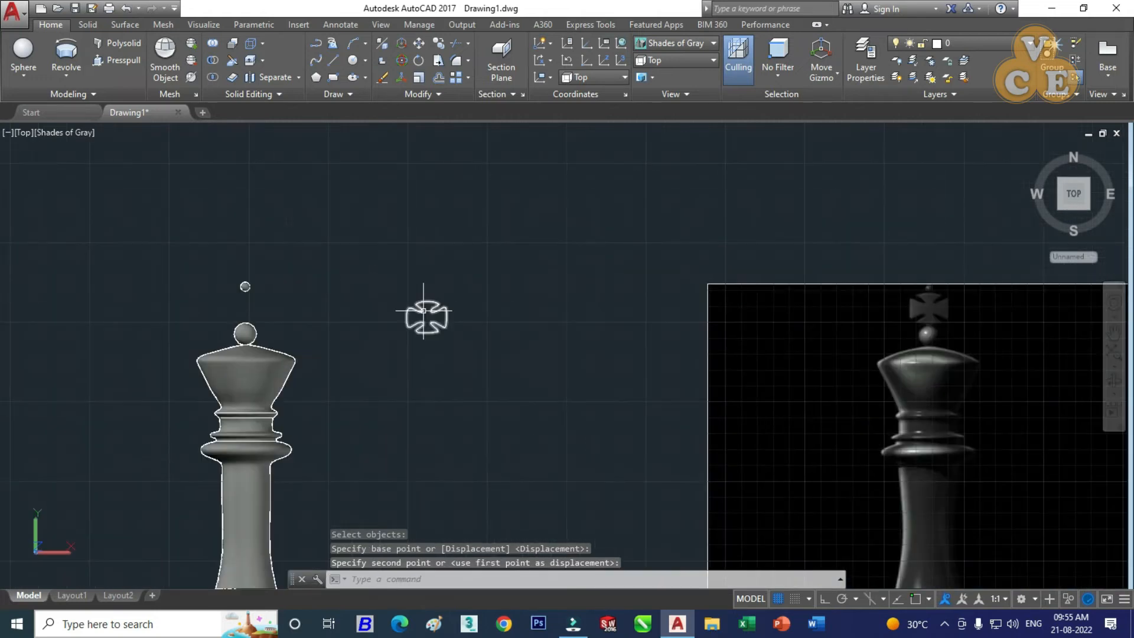
pyautogui.scroll(4, 422, 331)
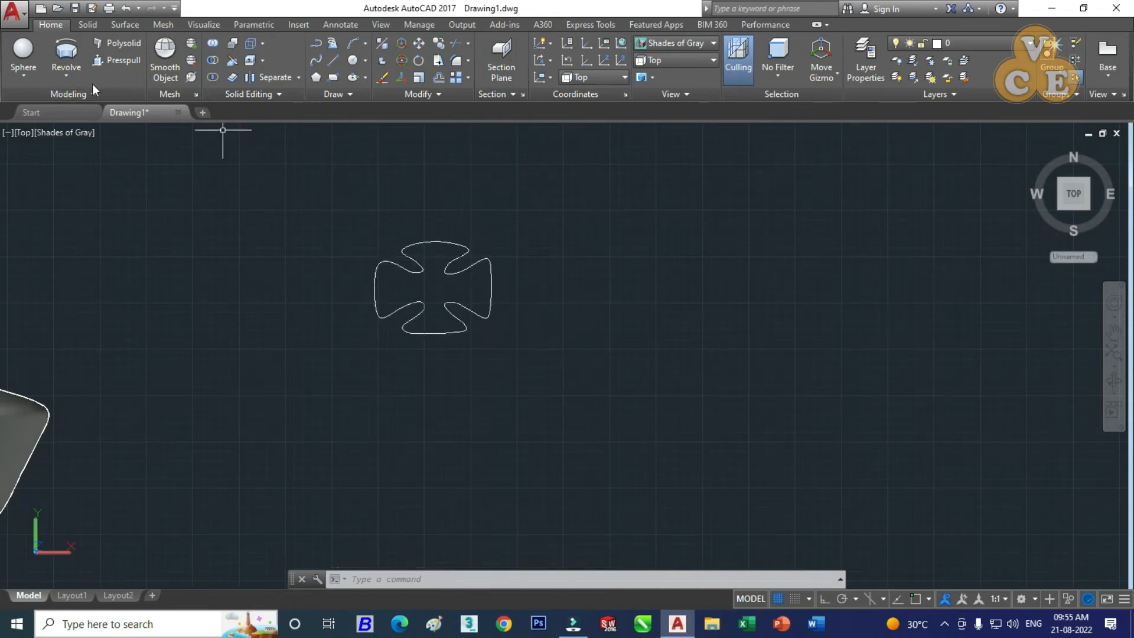
pyautogui.click(67, 80)
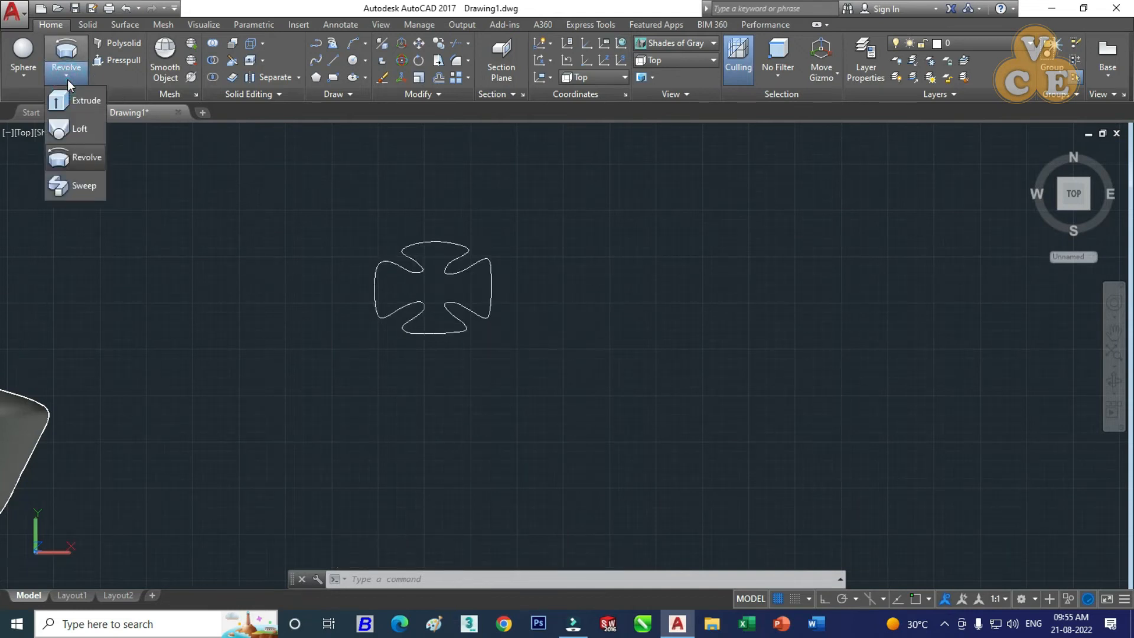
pyautogui.click(68, 102)
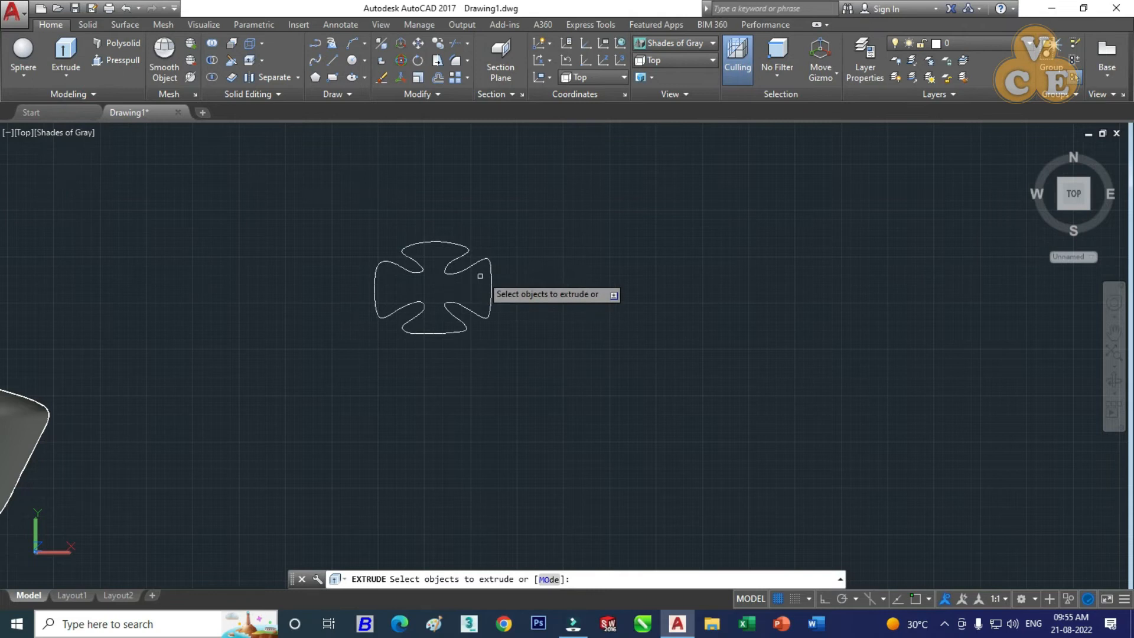
pyautogui.click(469, 249)
pyautogui.rightClick(496, 241)
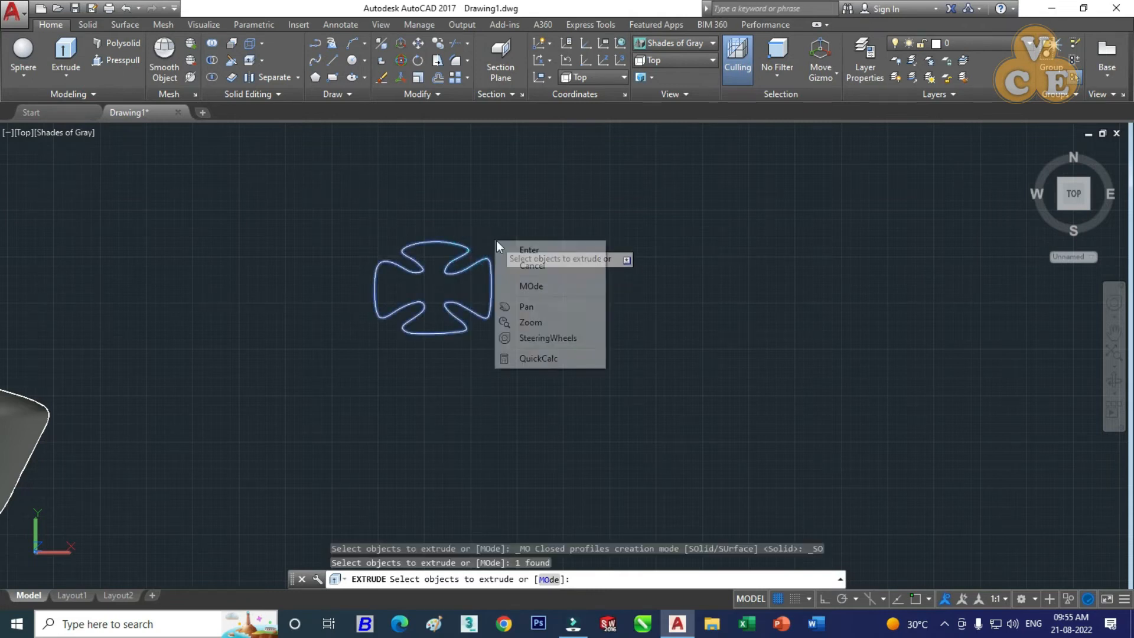
pyautogui.click(513, 250)
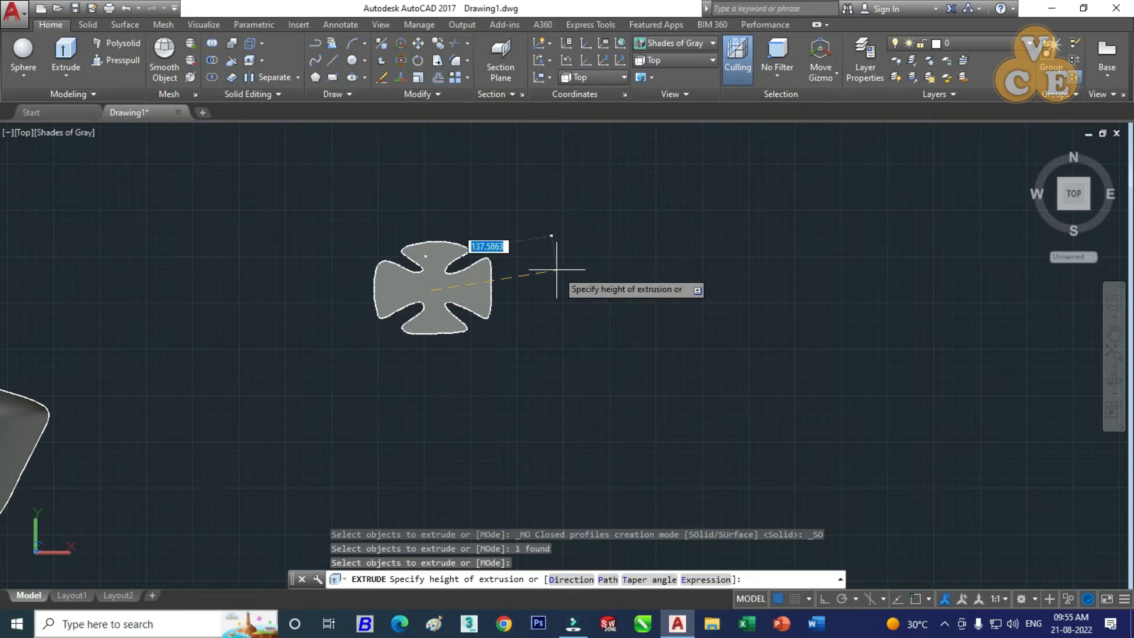
pyautogui.press('Escape')
# - Switch to the SW Isometric view and extrude the closed cross outline downward into a thin solid plate
pyautogui.click(682, 62)
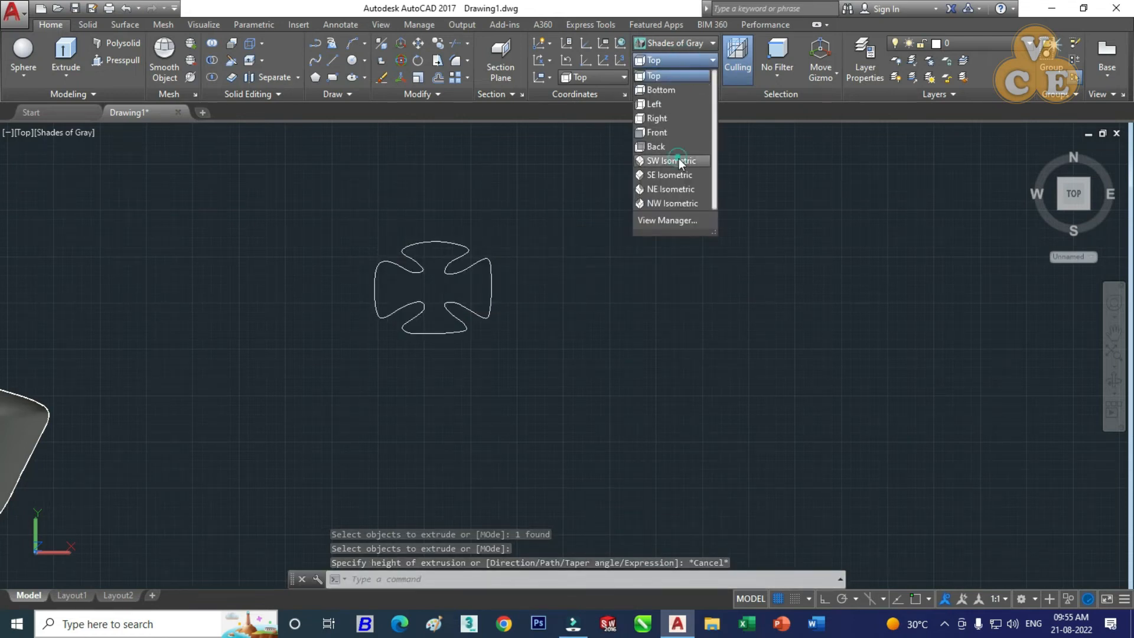
pyautogui.click(680, 163)
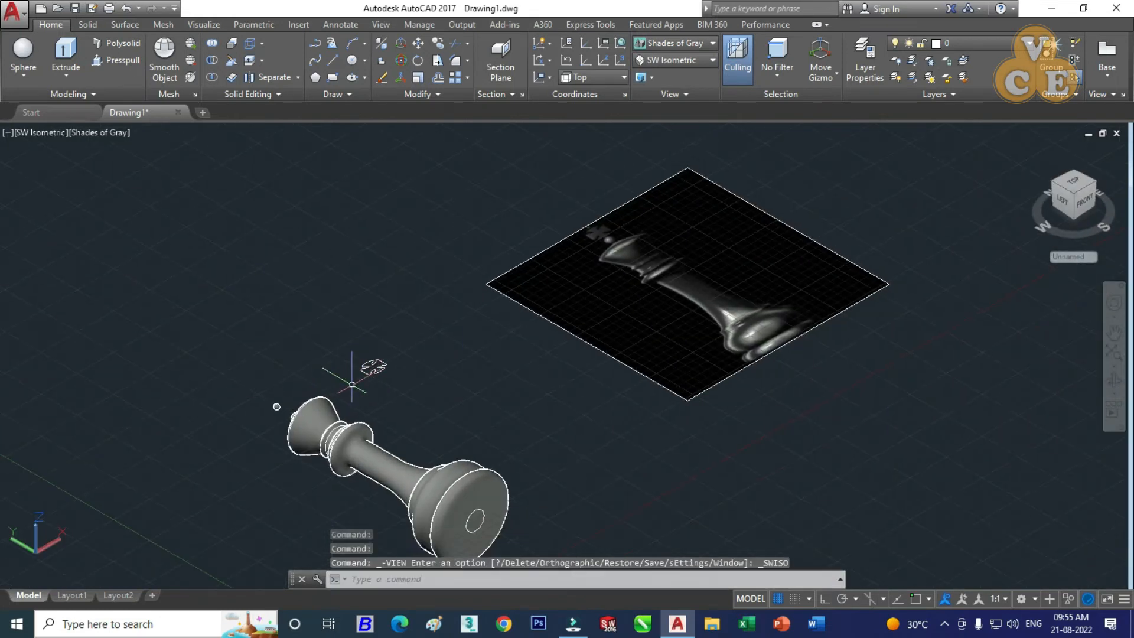
pyautogui.scroll(5, 352, 385)
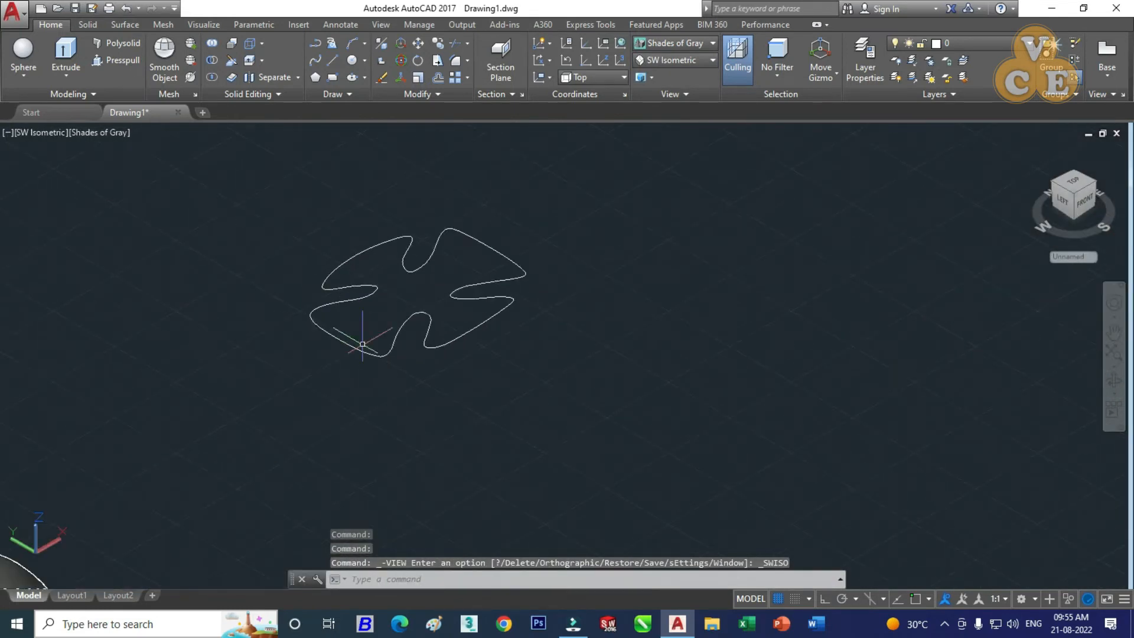
pyautogui.scroll(2, 362, 344)
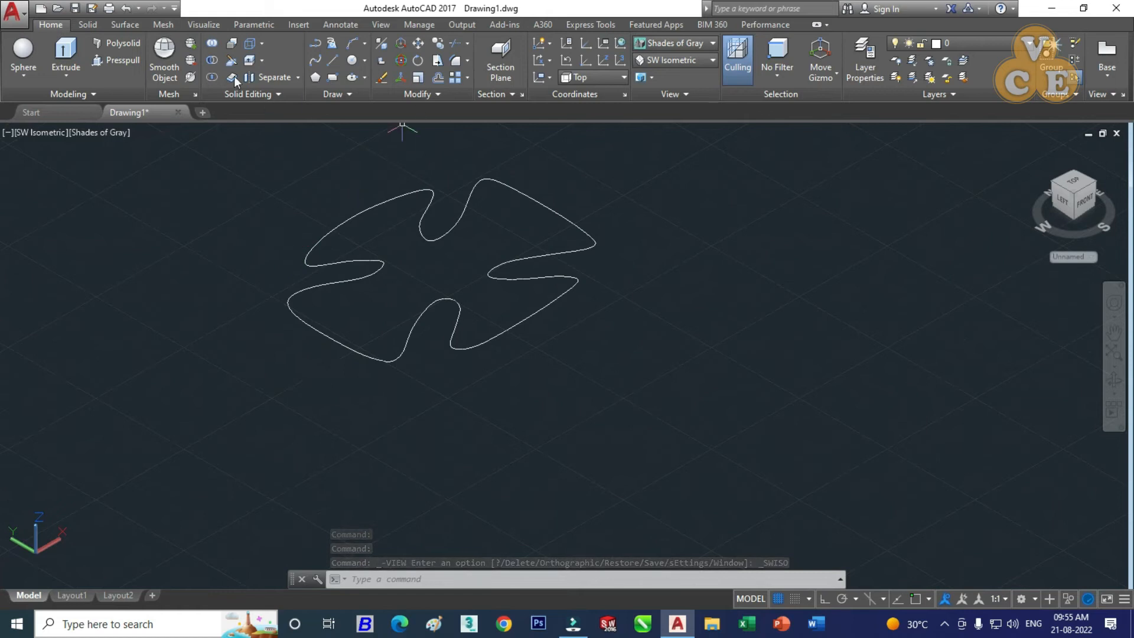
pyautogui.click(72, 54)
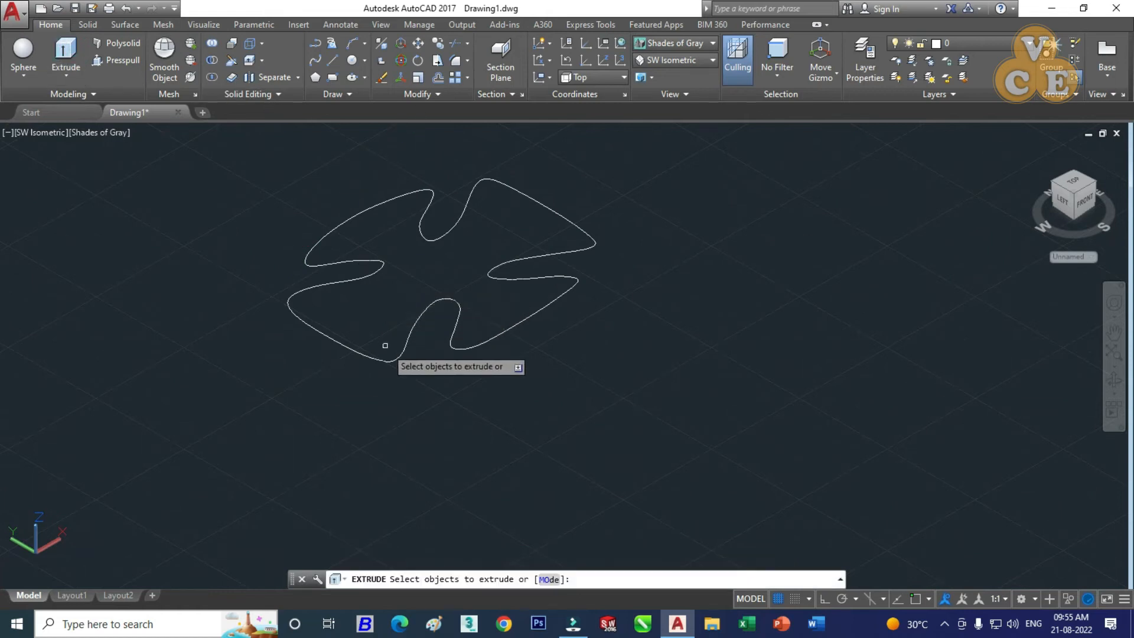
pyautogui.click(392, 363)
pyautogui.click(392, 363)
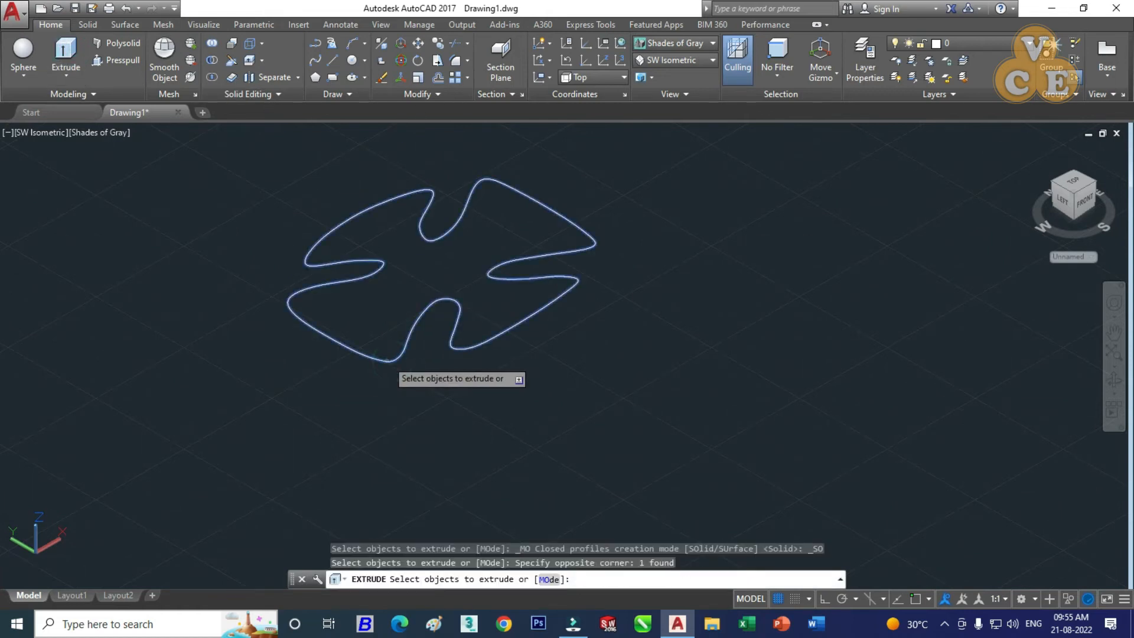
pyautogui.click(386, 360)
pyautogui.rightClick(380, 398)
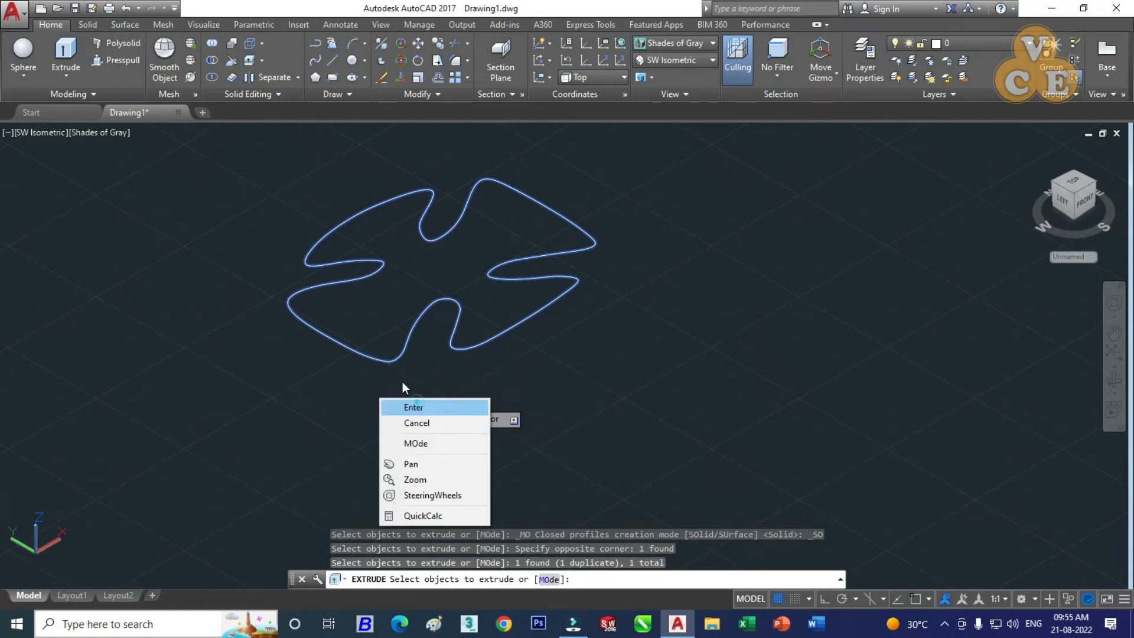
pyautogui.click(414, 406)
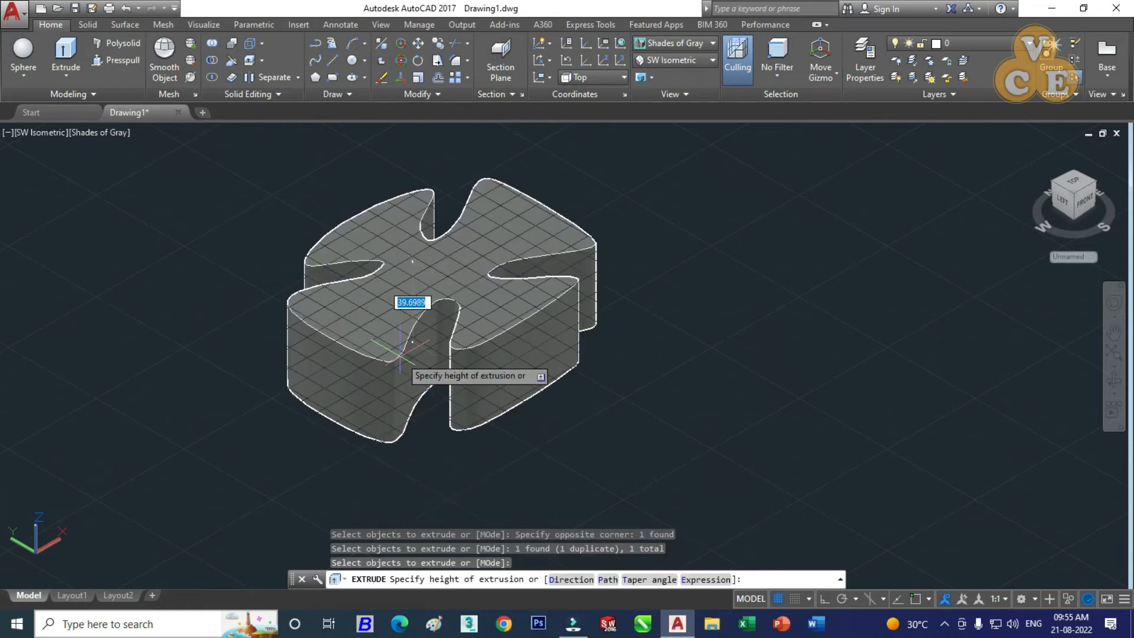
pyautogui.click(395, 285)
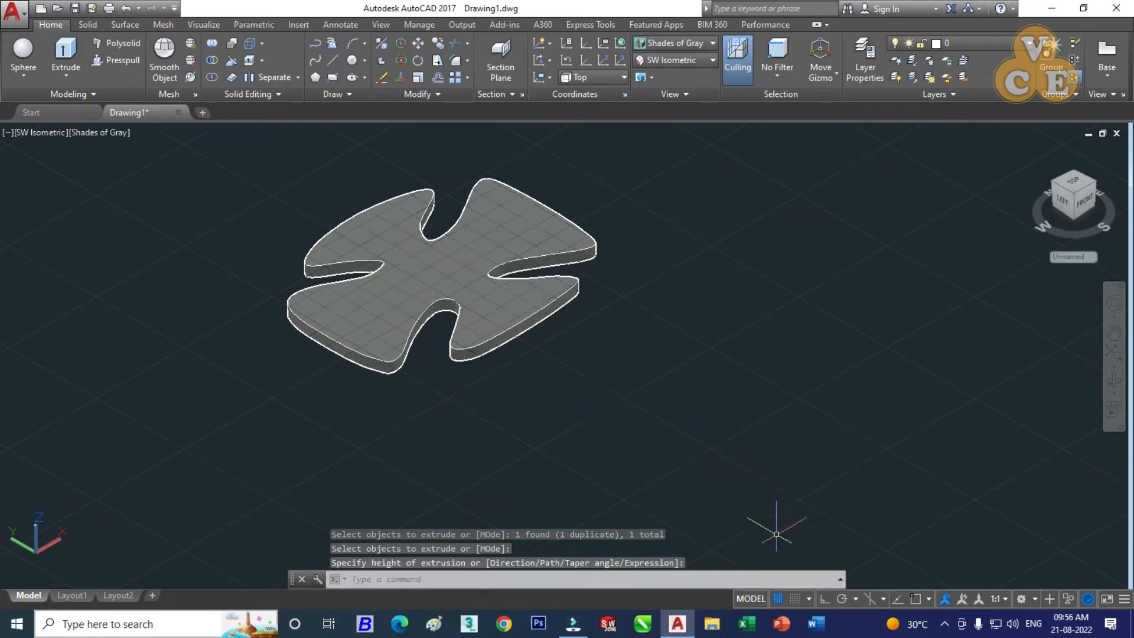
# - Turn off the grid display and return to the Top view
pyautogui.click(779, 599)
pyautogui.click(779, 598)
pyautogui.click(780, 599)
pyautogui.scroll(-5, 636, 299)
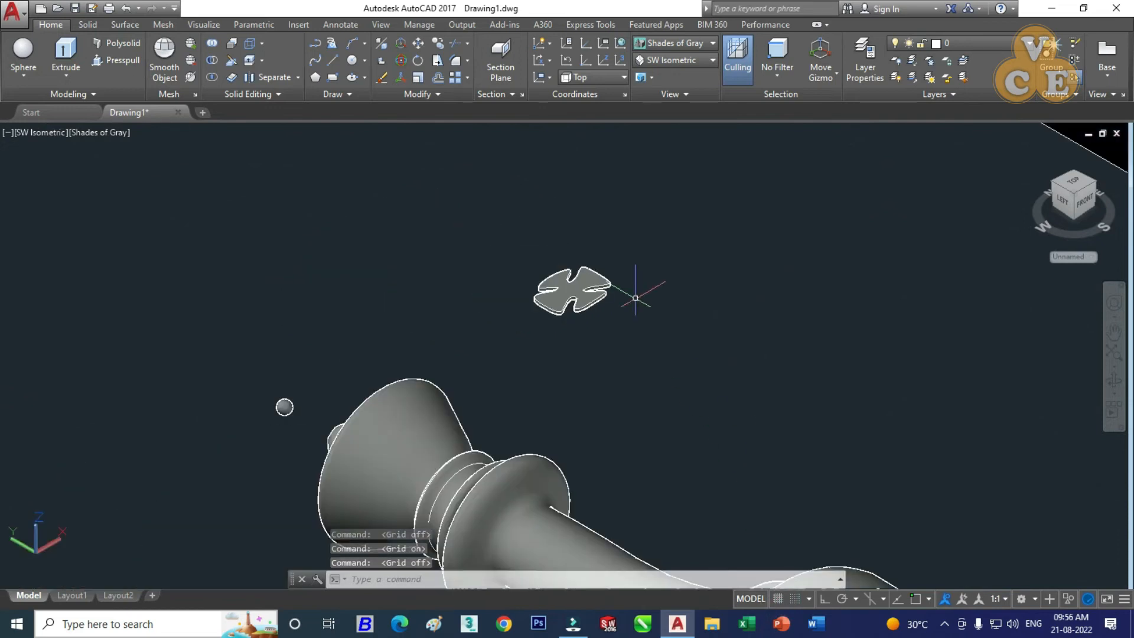
pyautogui.scroll(-4, 525, 266)
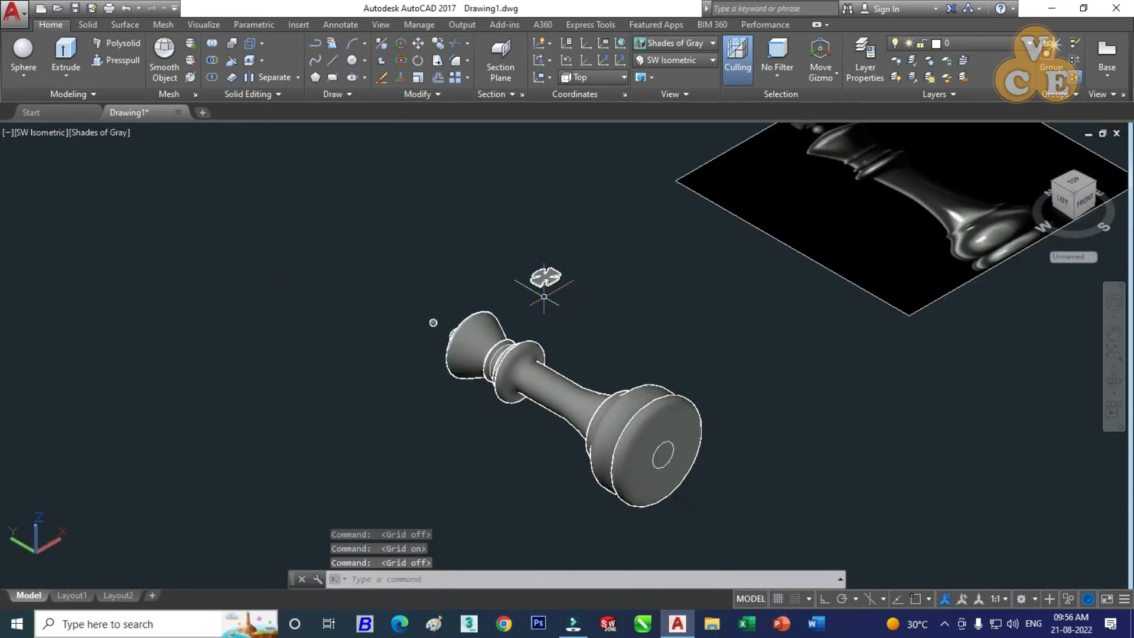
pyautogui.click(693, 61)
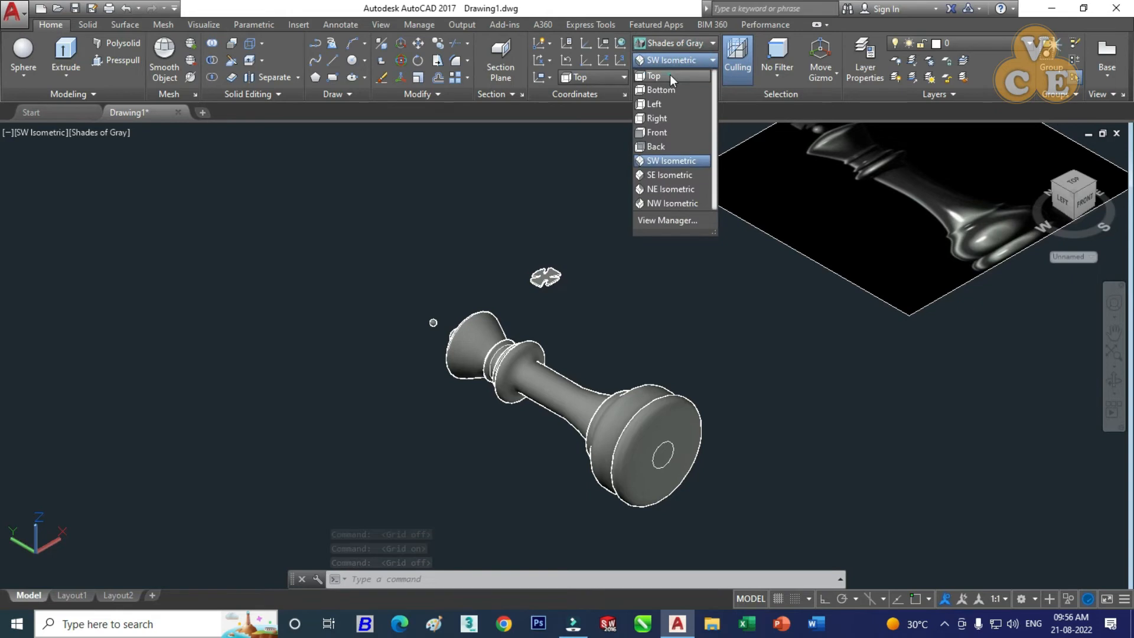
pyautogui.click(669, 74)
pyautogui.moveTo(372, 233); pyautogui.dragTo(408, 252, button='middle')
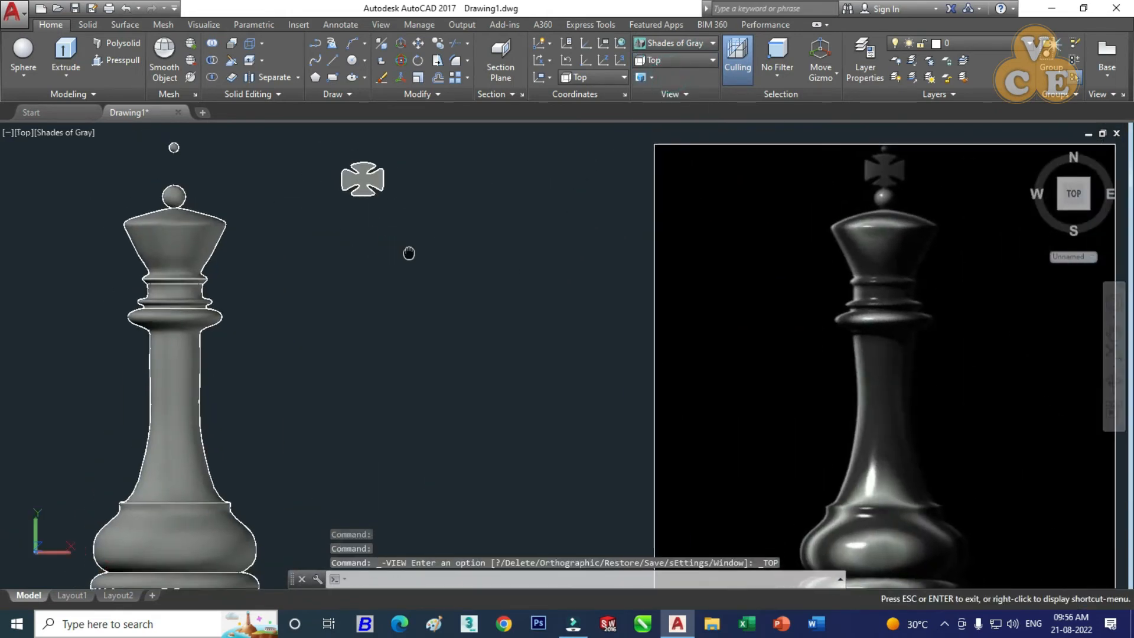
pyautogui.moveTo(409, 253); pyautogui.dragTo(524, 316)
pyautogui.press('Escape')
pyautogui.scroll(2, 433, 219)
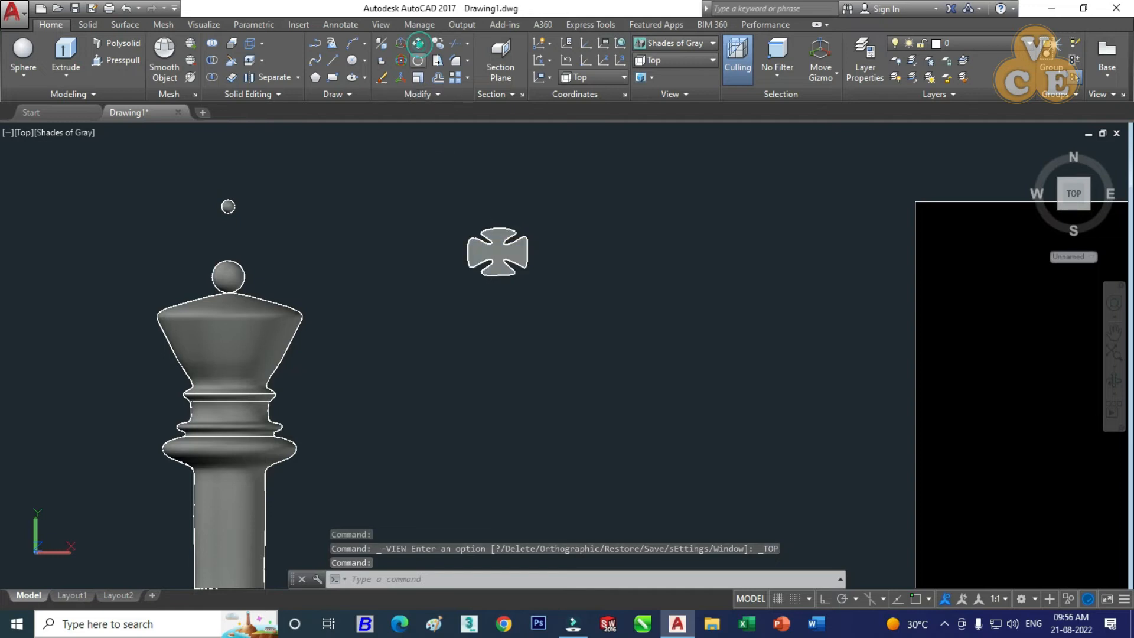
# - Move the extruded cross onto the king, between the large sphere on the crown and the small sphere above it
pyautogui.click(417, 43)
pyautogui.click(506, 226)
pyautogui.press('Return')
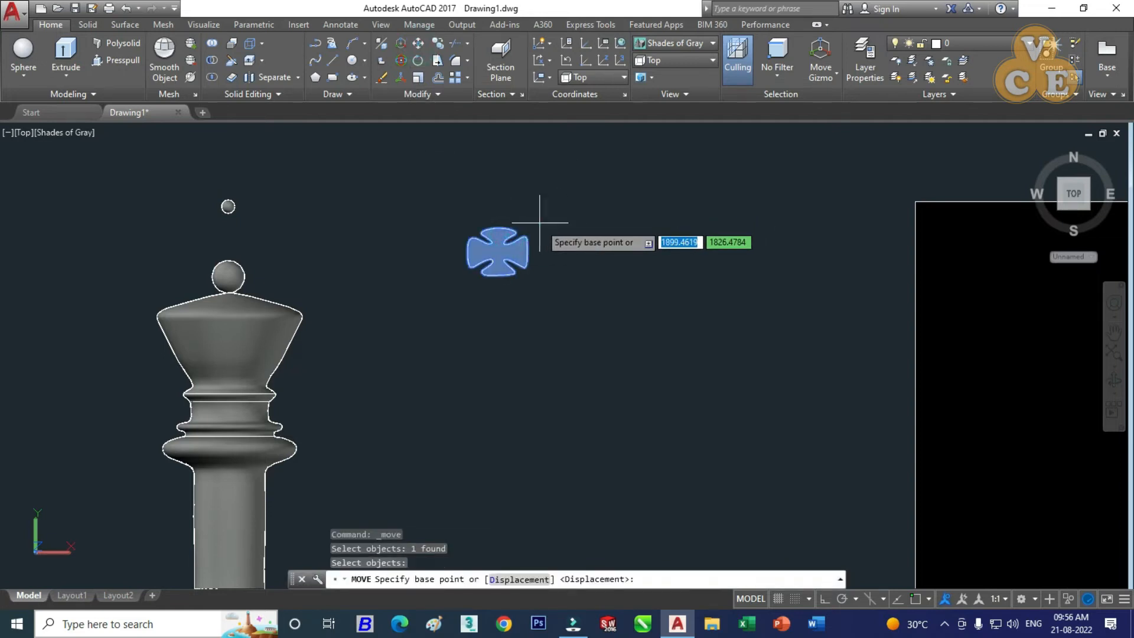
pyautogui.click(493, 217)
pyautogui.scroll(5, 283, 192)
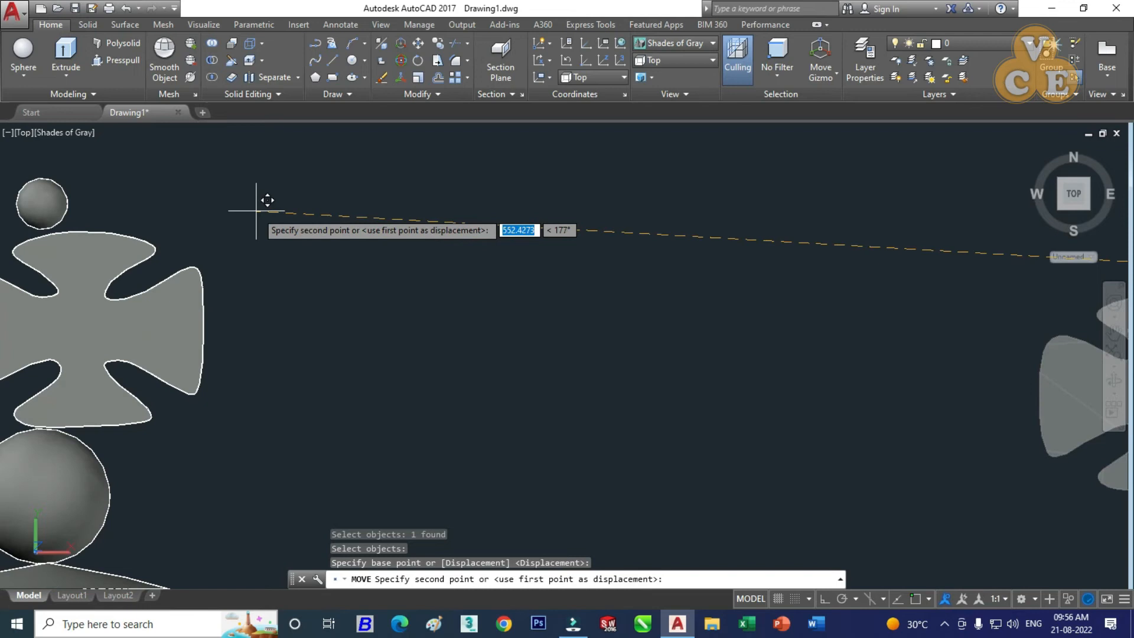
pyautogui.scroll(-1, 262, 195)
pyautogui.scroll(-2, 354, 230)
pyautogui.scroll(2, 271, 223)
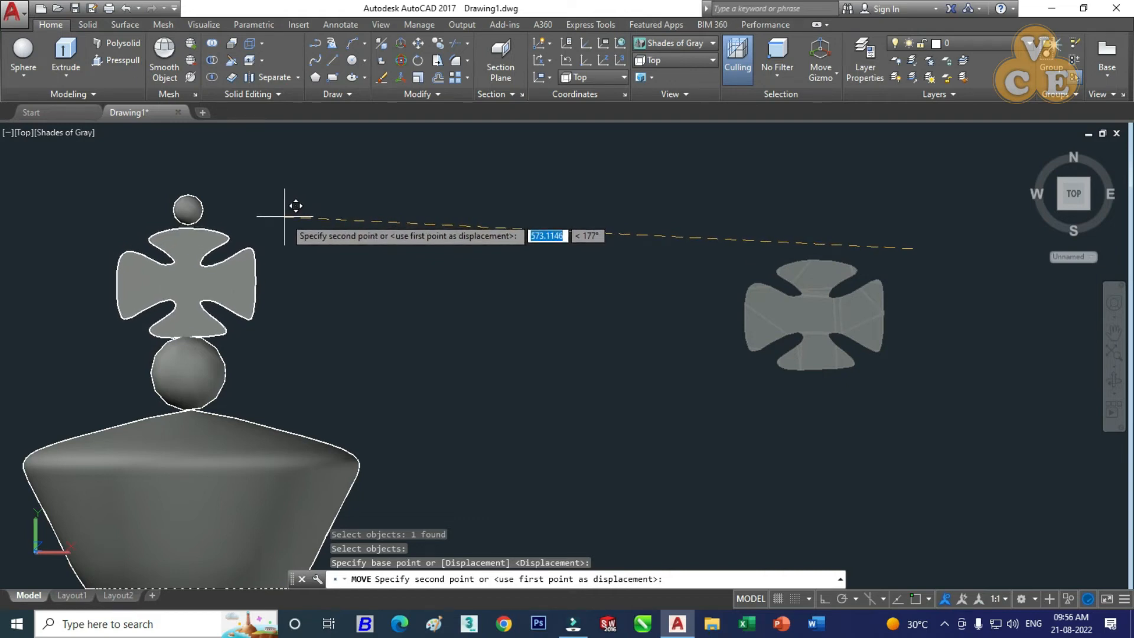
pyautogui.click(284, 216)
# - Move the small top sphere slightly down so it rests on the upper edge of the cross
pyautogui.scroll(5, 189, 203)
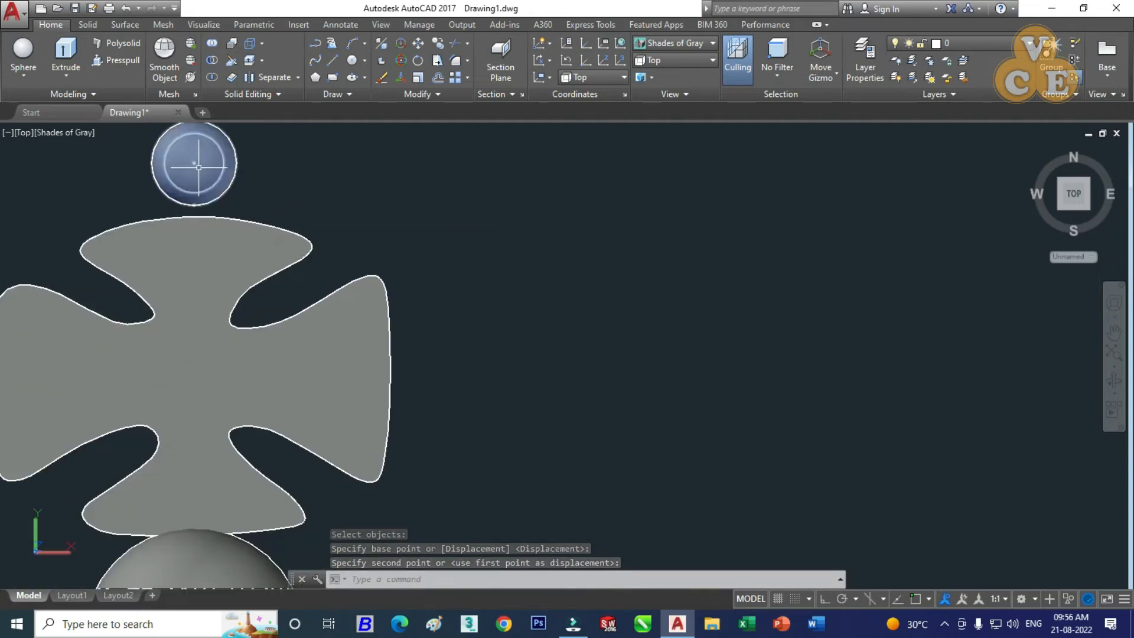
pyautogui.click(198, 167)
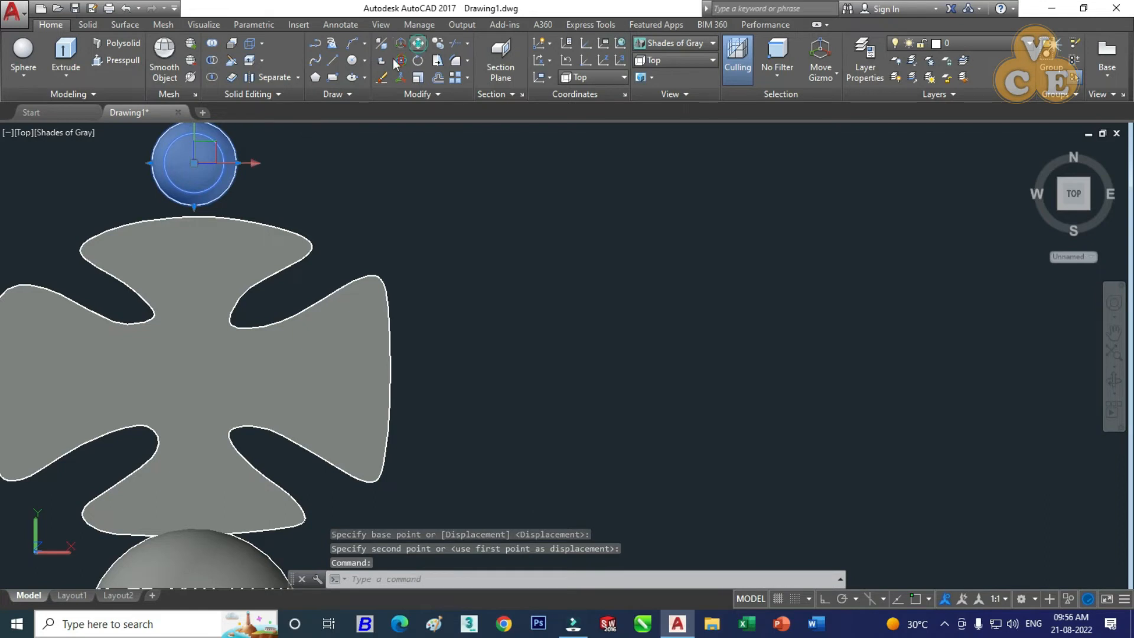
pyautogui.click(418, 43)
pyautogui.click(302, 130)
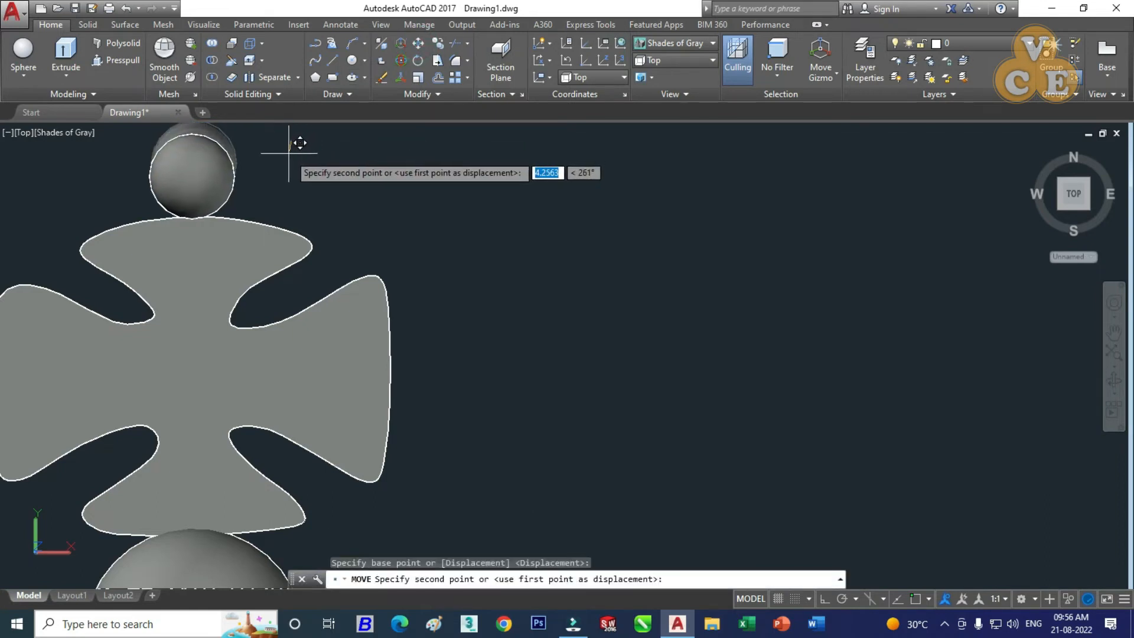
pyautogui.click(298, 144)
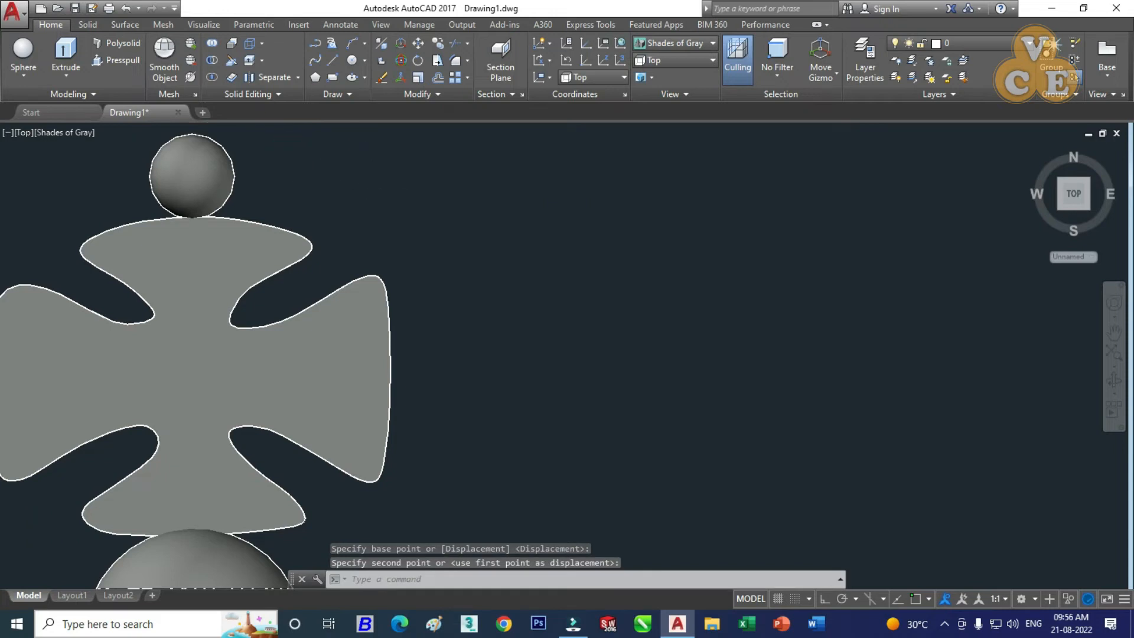
# - Delete the chess king reference picture beside the model
pyautogui.scroll(-6, 529, 293)
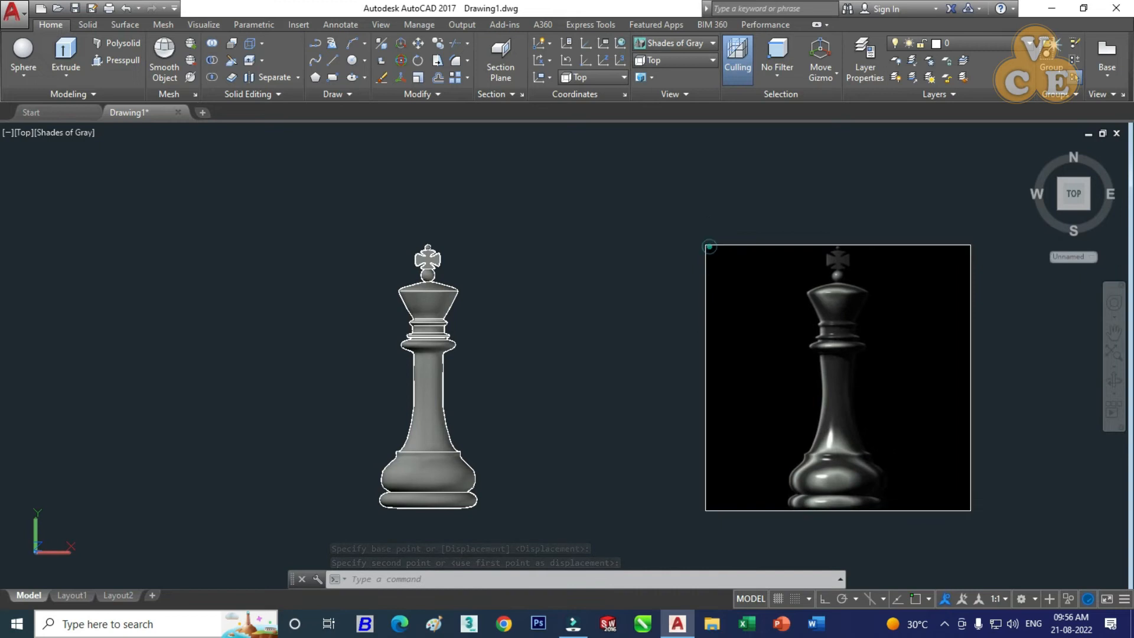
pyautogui.click(706, 245)
pyautogui.press('Delete')
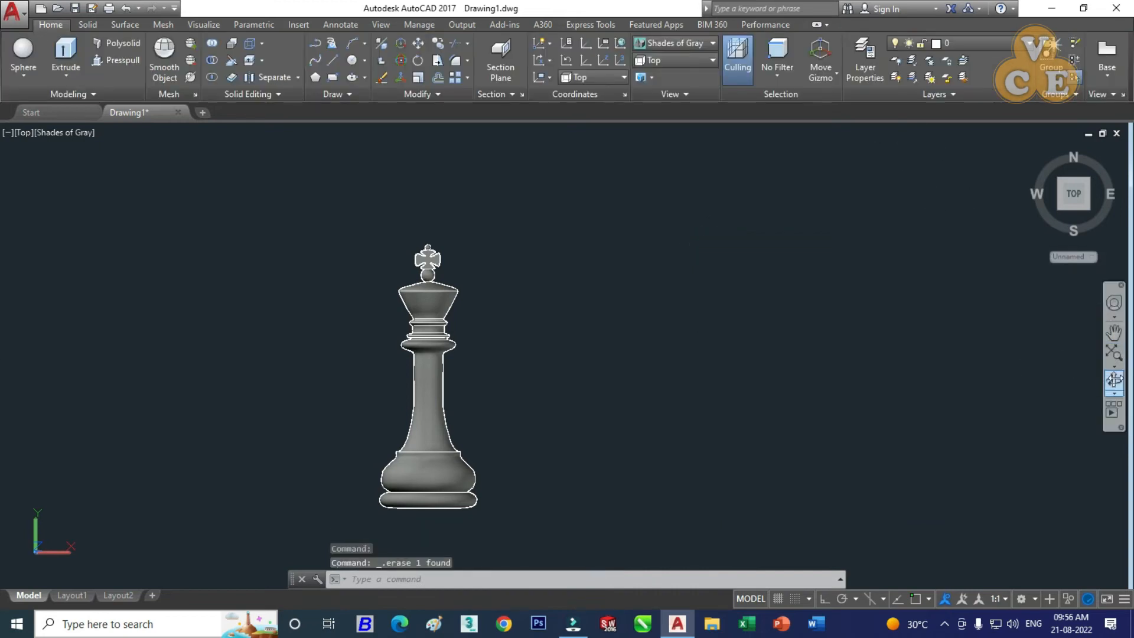
# - Orbit the model to view the king from the side and return to the Top view
pyautogui.click(1113, 378)
pyautogui.moveTo(497, 341); pyautogui.dragTo(946, 210)
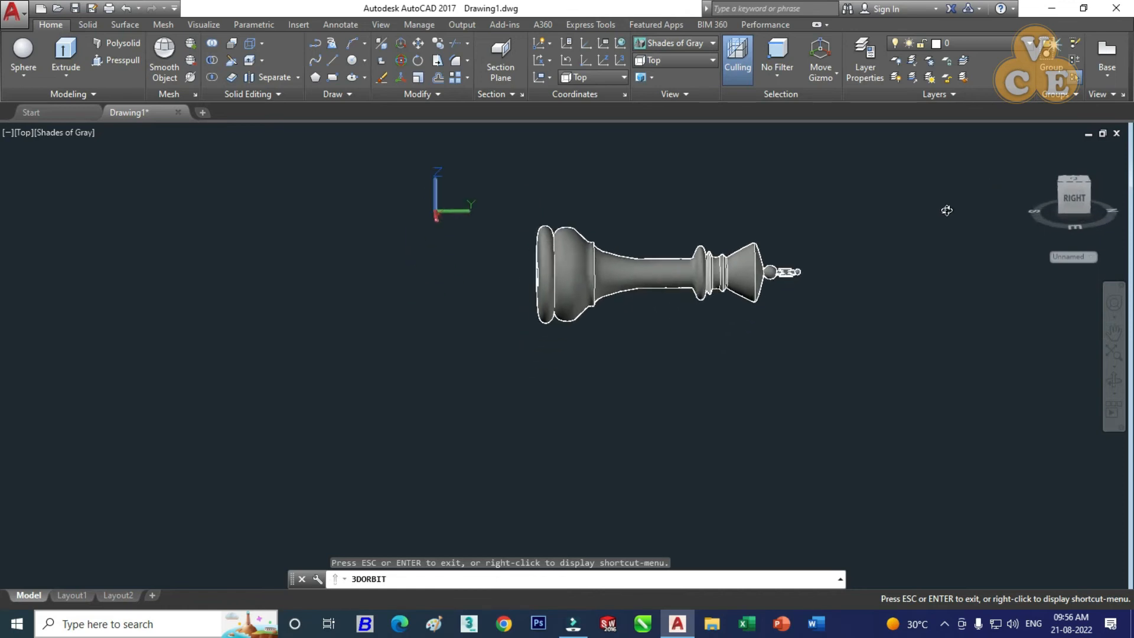
pyautogui.click(687, 61)
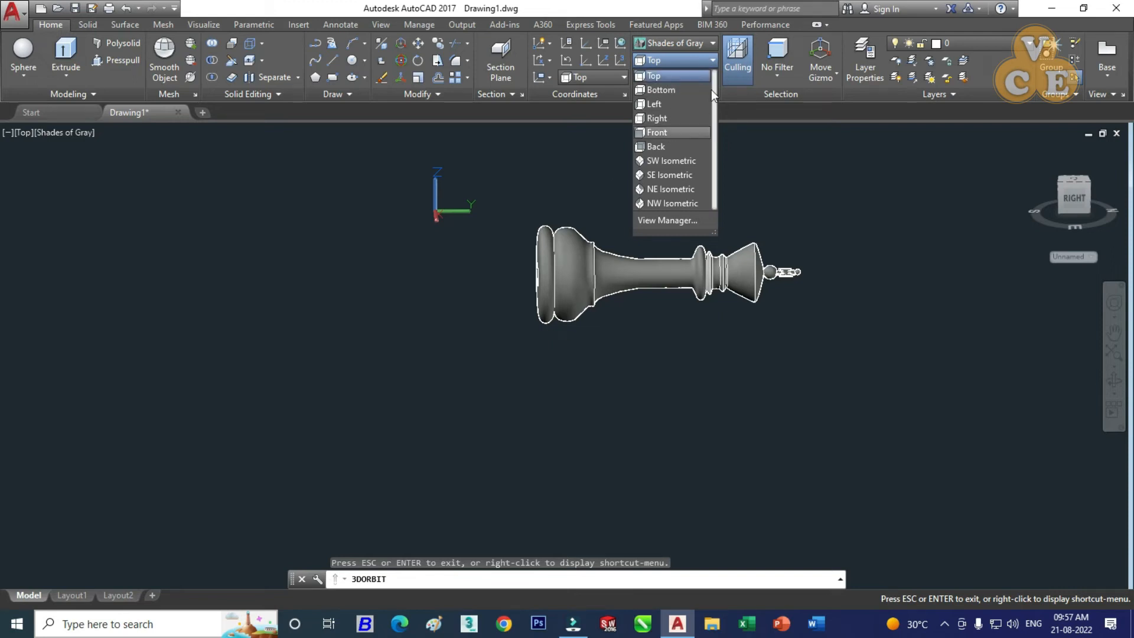
pyautogui.click(674, 77)
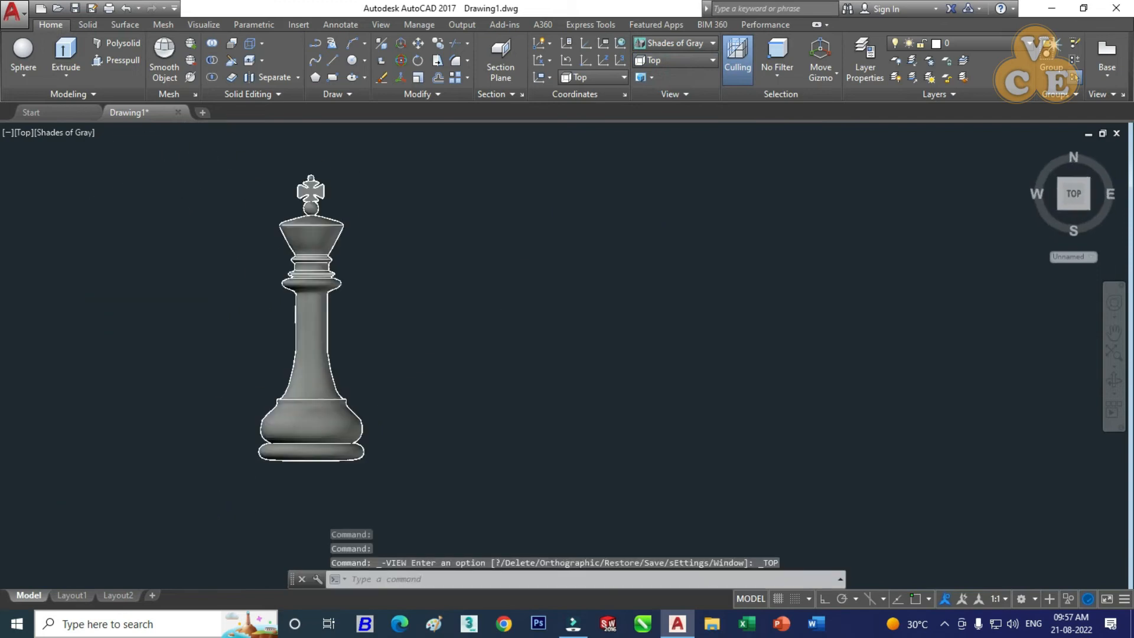
# - Select all parts of the king with a window and cut them to the clipboard
pyautogui.scroll(-2, 562, 259)
pyautogui.click(405, 191)
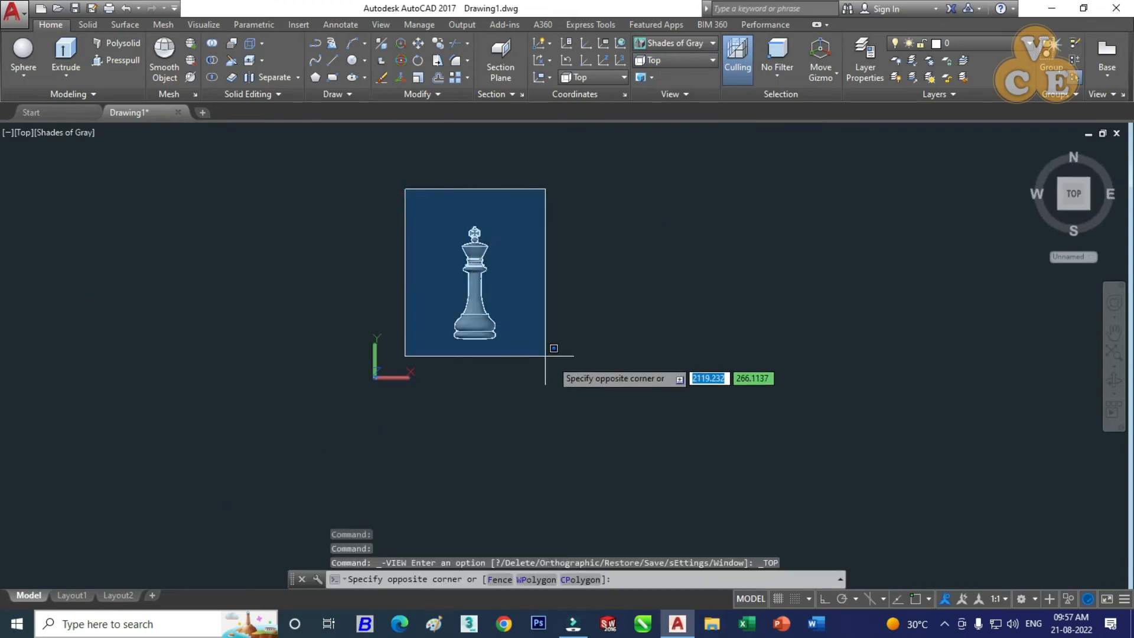
pyautogui.click(566, 366)
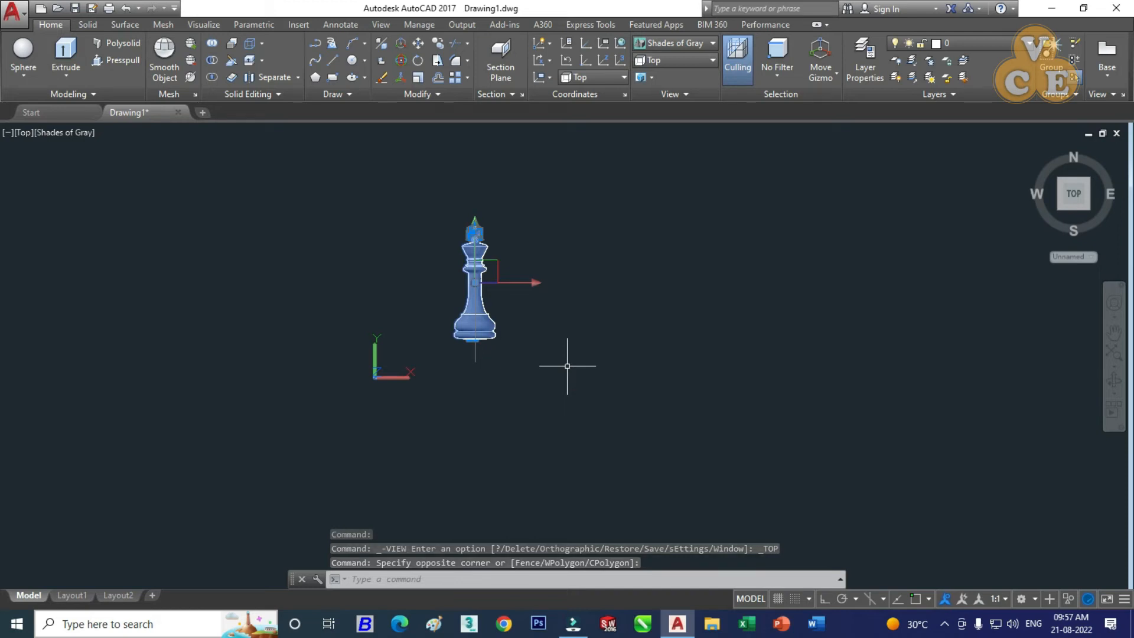
pyautogui.hotkey('ctrl', 'x')
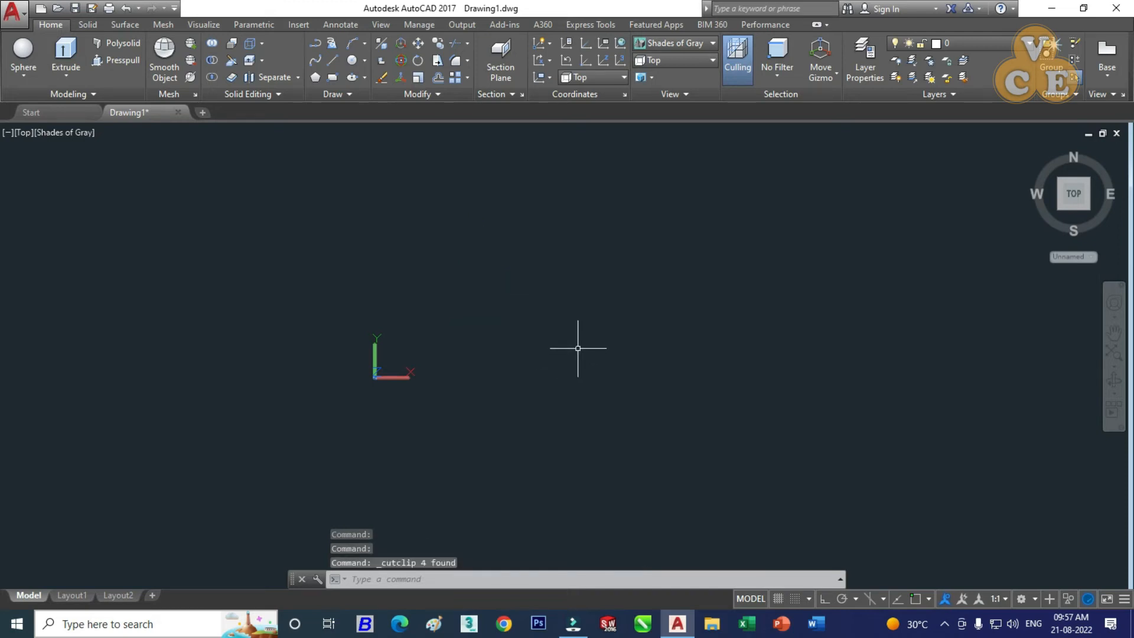
# - Switch to the Front view and paste the king upright near the origin
pyautogui.click(682, 62)
pyautogui.click(654, 131)
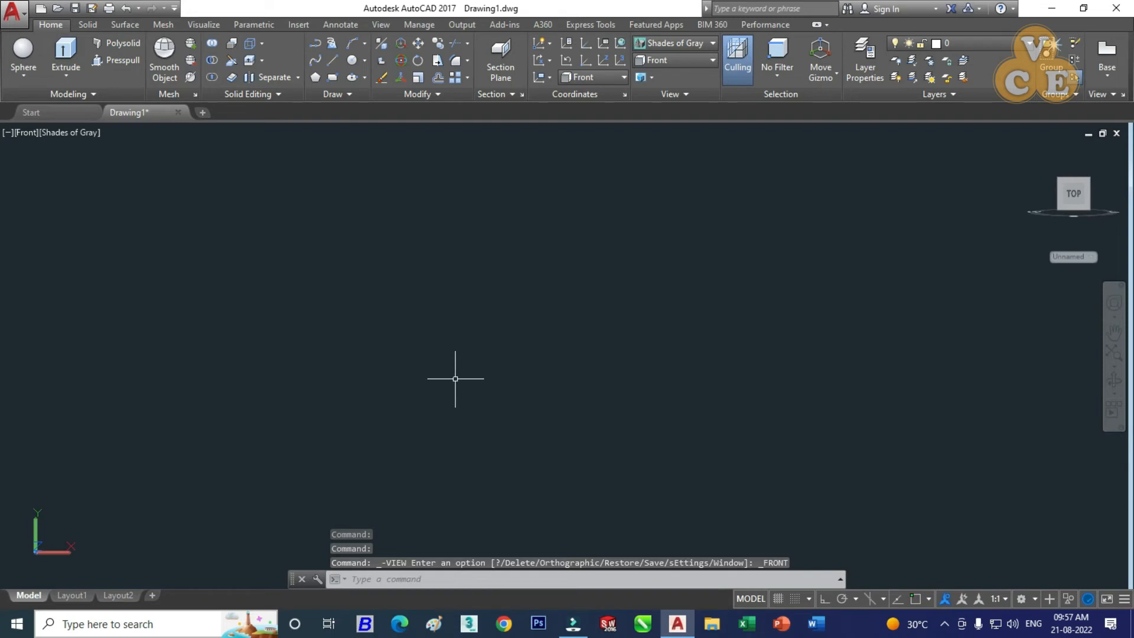
pyautogui.hotkey('ctrl', 'v')
pyautogui.scroll(-3, 450, 374)
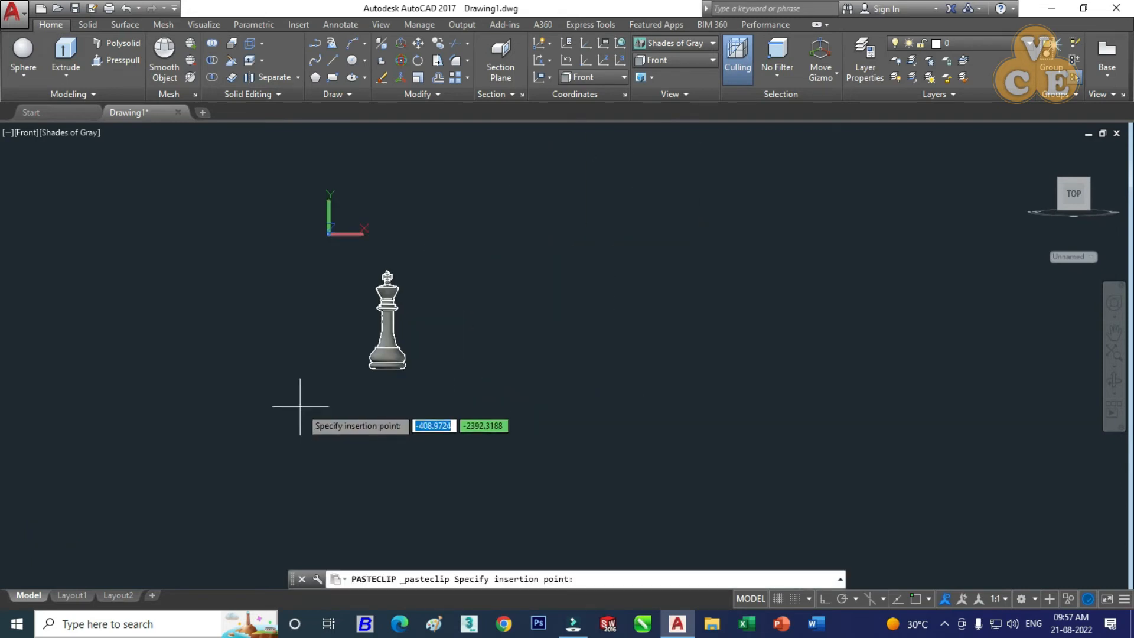
pyautogui.click(290, 242)
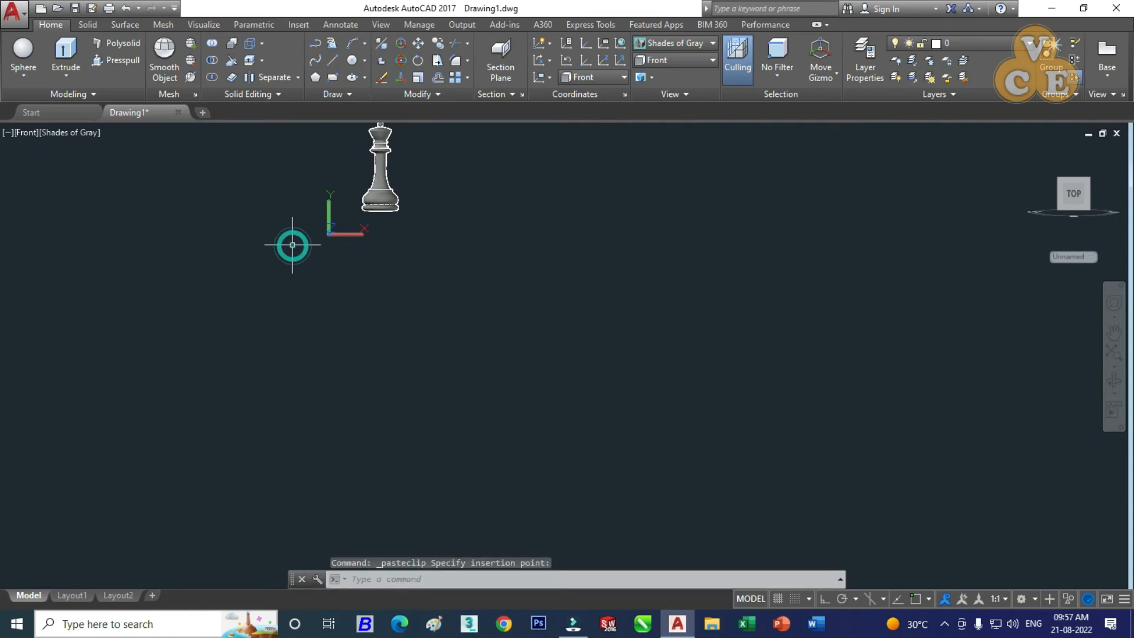
pyautogui.moveTo(508, 218); pyautogui.dragTo(566, 295, button='middle')
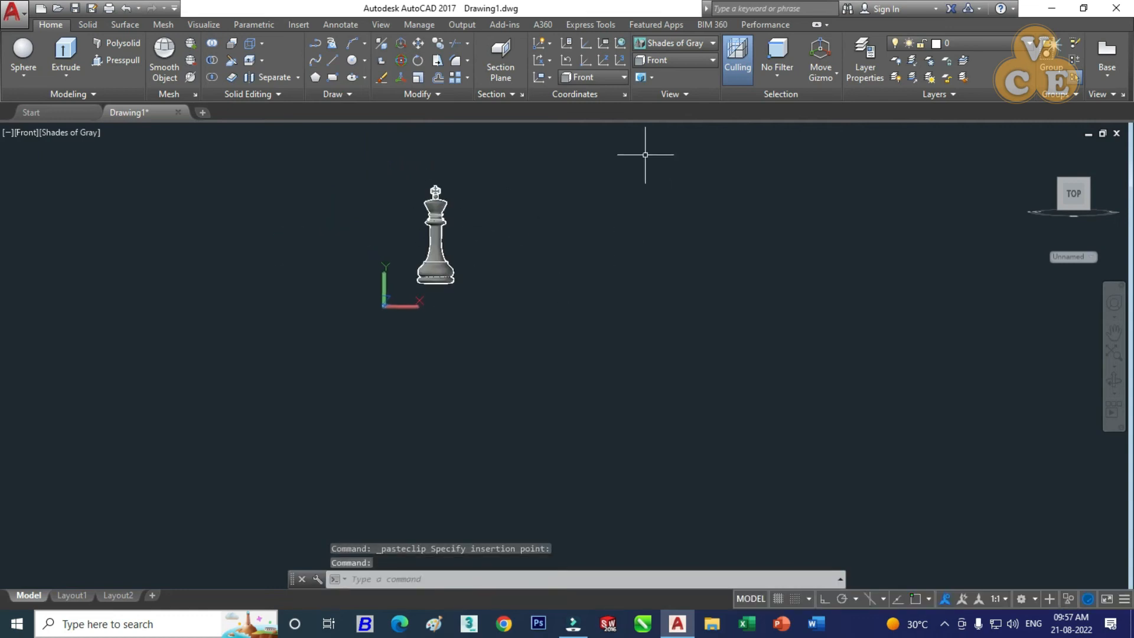
# - Switch to the SW Isometric view and inspect the upright king and its cross and spheres
pyautogui.click(693, 66)
pyautogui.click(690, 160)
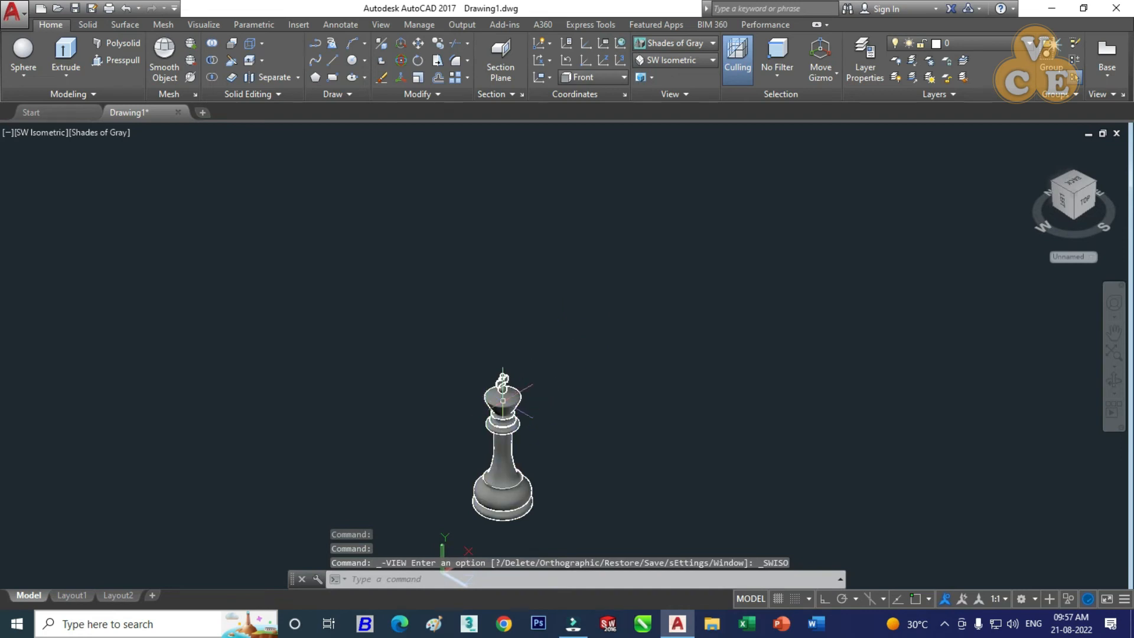
pyautogui.scroll(6, 502, 401)
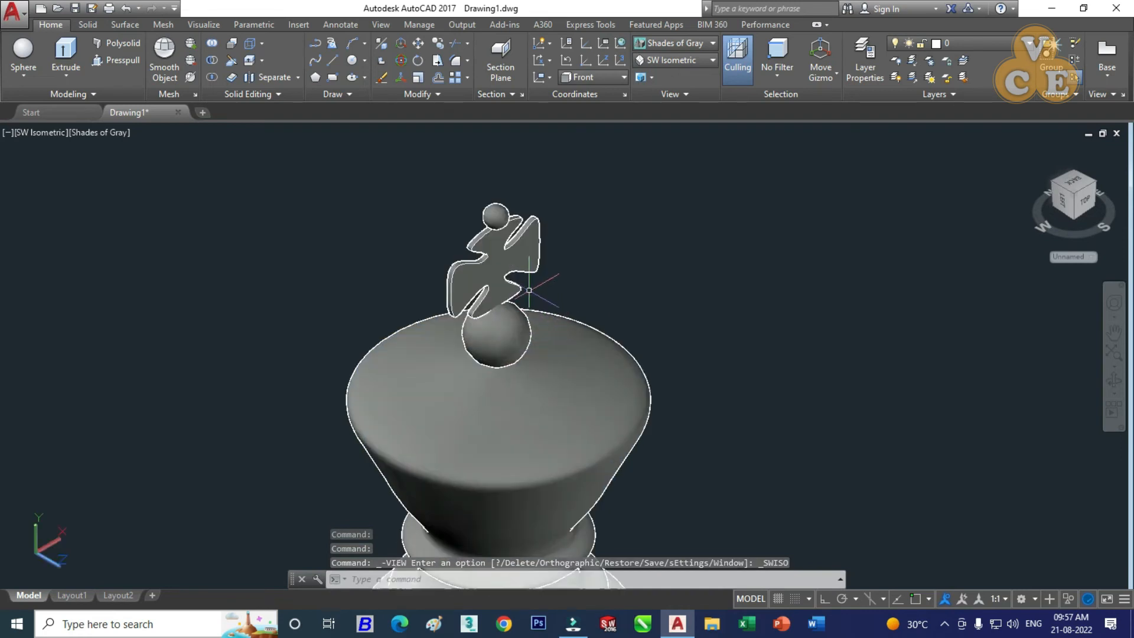
pyautogui.scroll(-6, 522, 198)
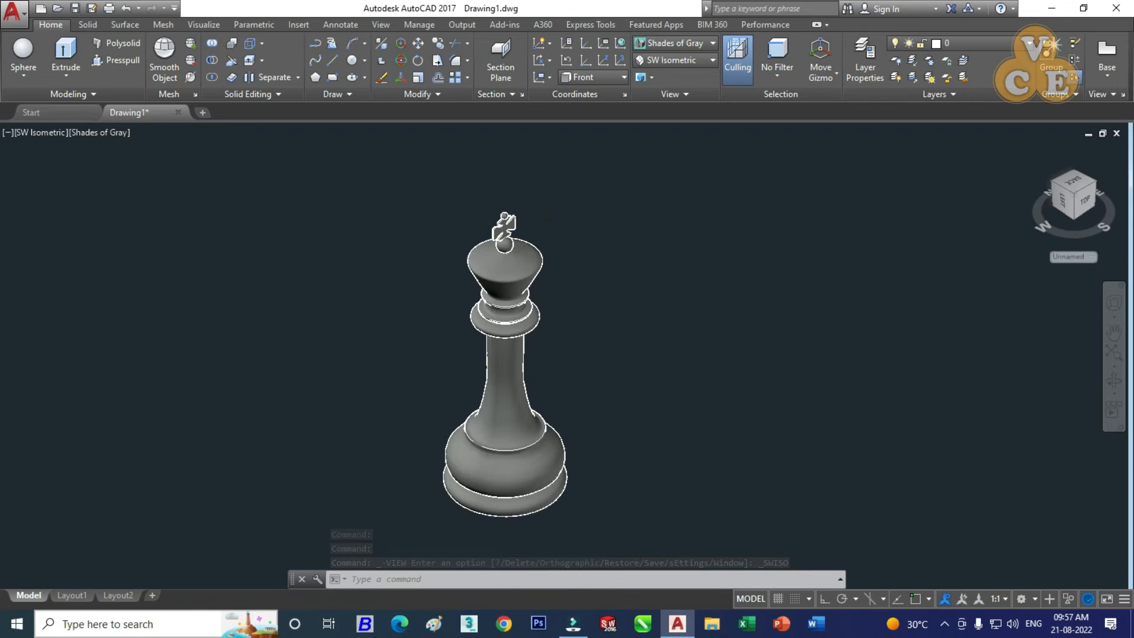
pyautogui.scroll(3, 505, 224)
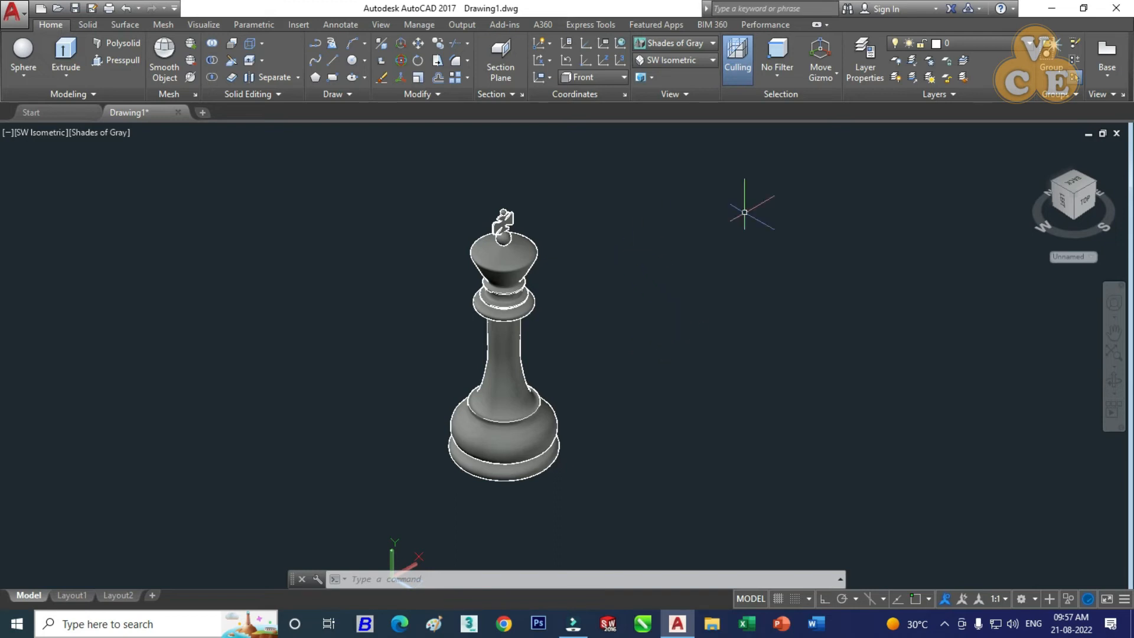
# - Return to the Top view and create a large rectangular planar surface around the king as a floor
pyautogui.click(702, 59)
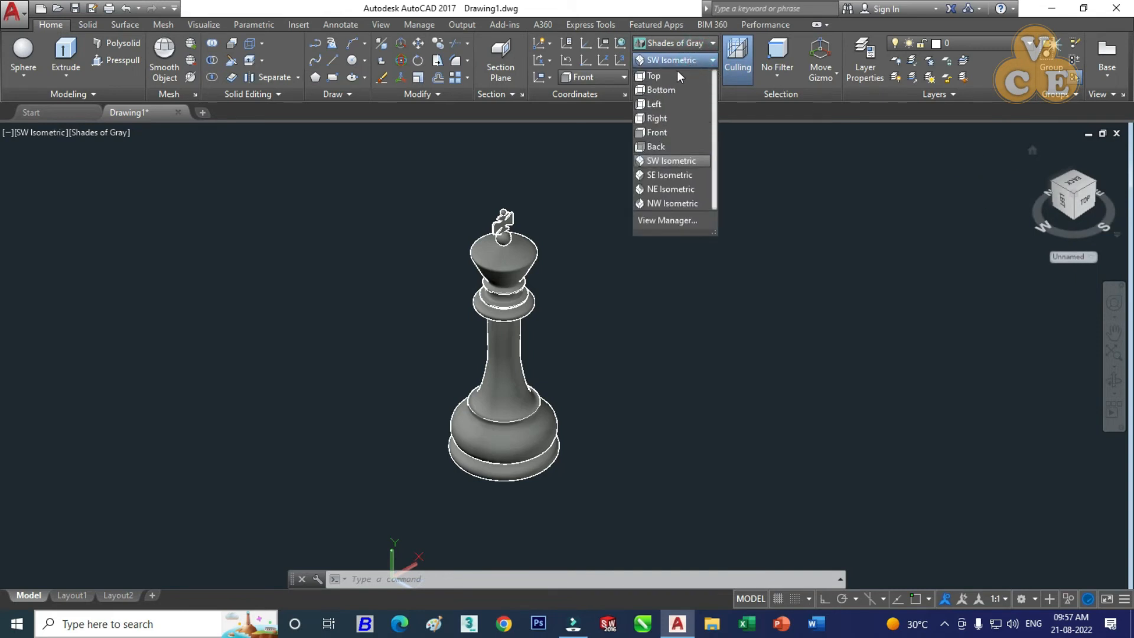
pyautogui.click(676, 70)
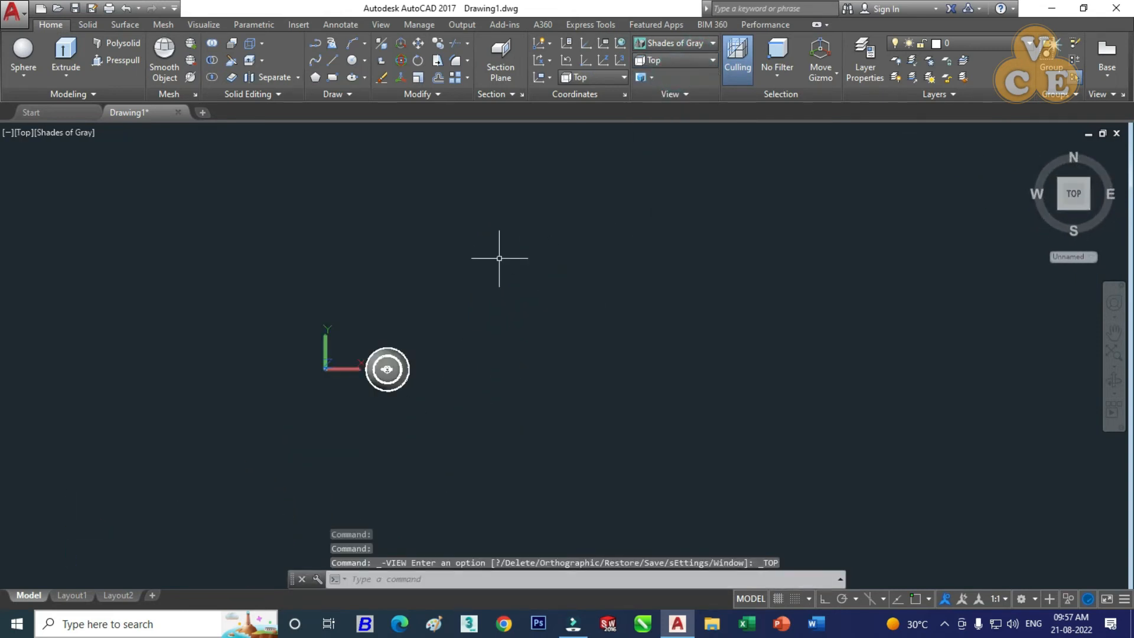
pyautogui.click(125, 26)
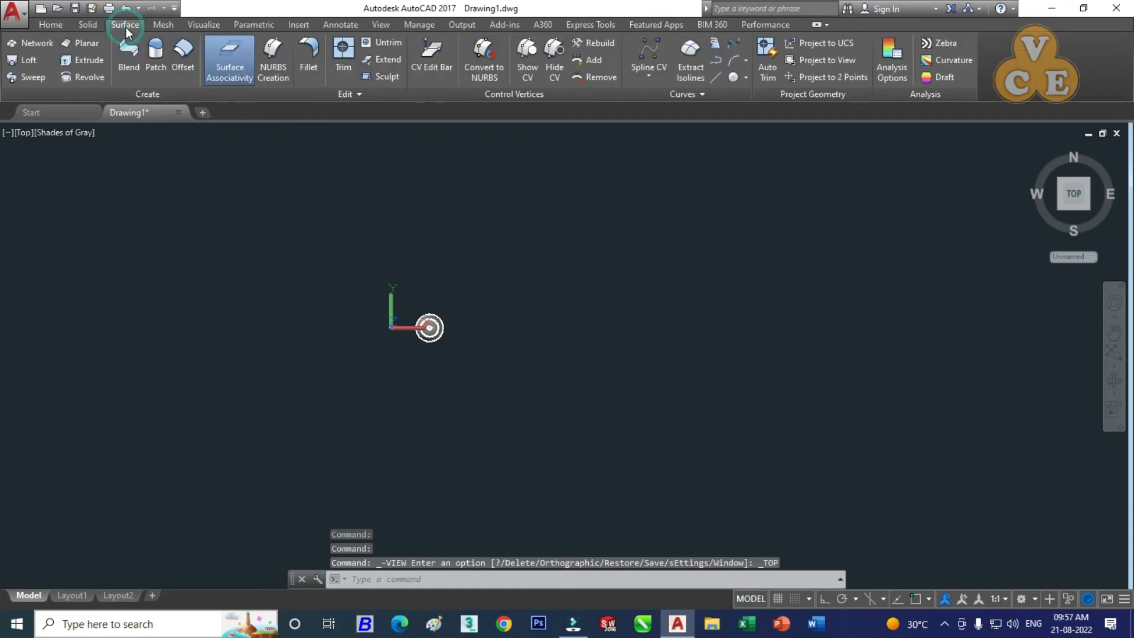
pyautogui.click(91, 42)
pyautogui.click(201, 148)
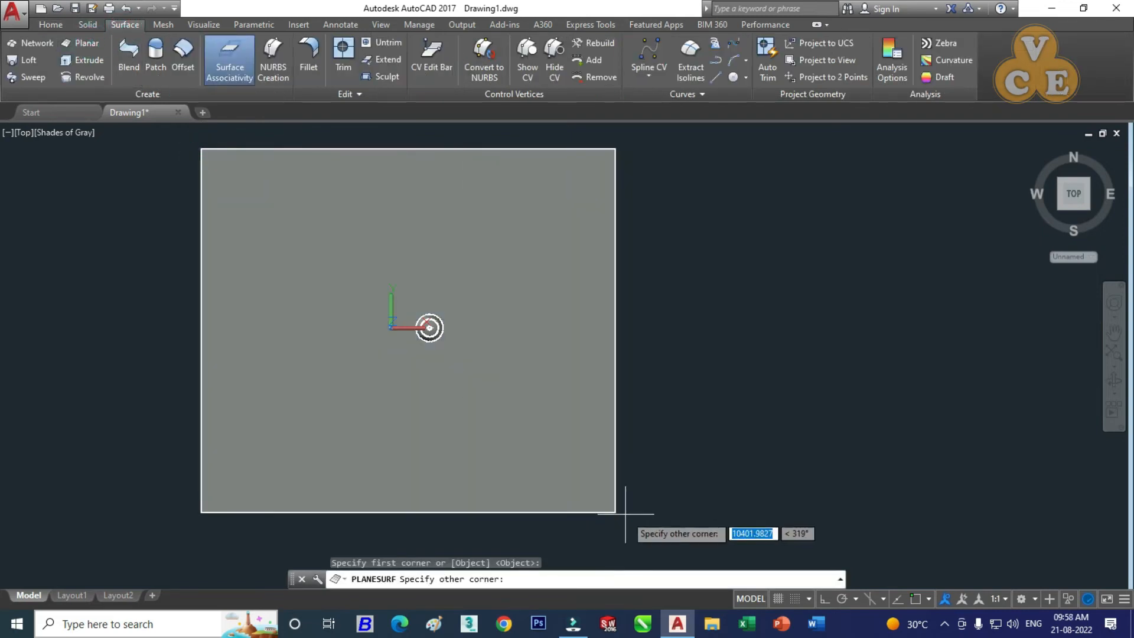
pyautogui.click(667, 534)
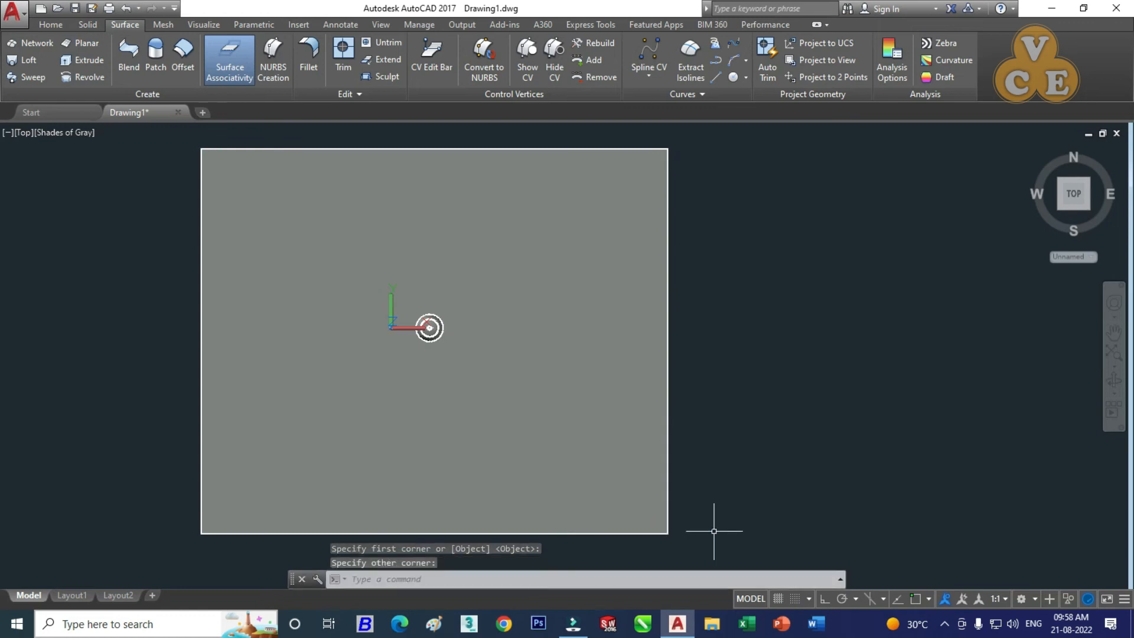
# - Switch to the SW Isometric view and frame the king standing on the planar surface
pyautogui.click(47, 25)
pyautogui.click(682, 60)
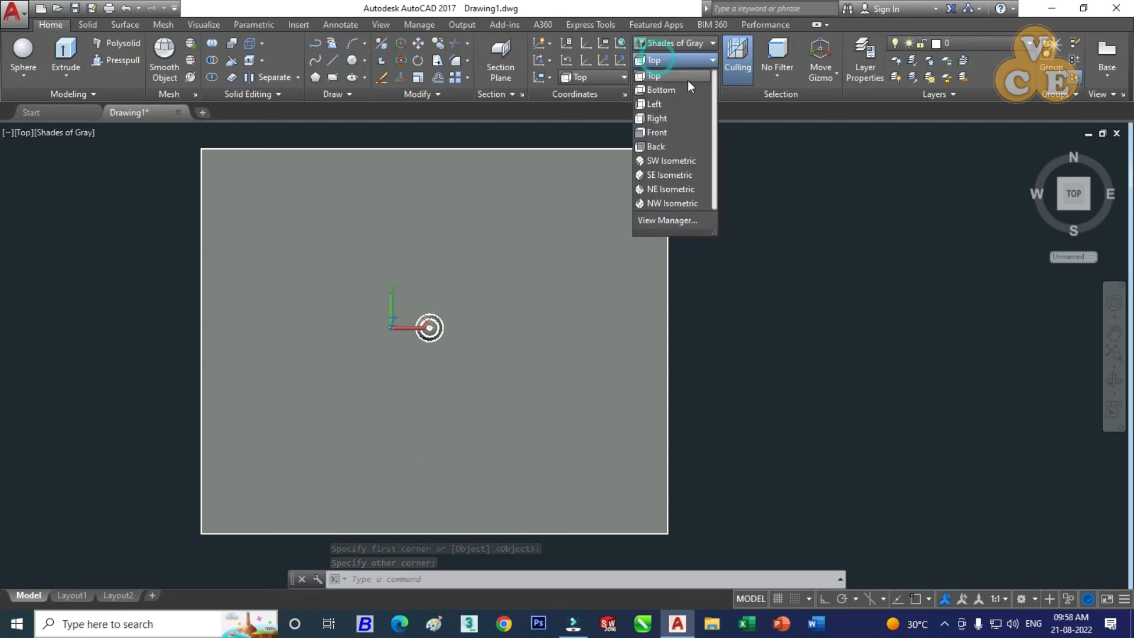
pyautogui.click(673, 161)
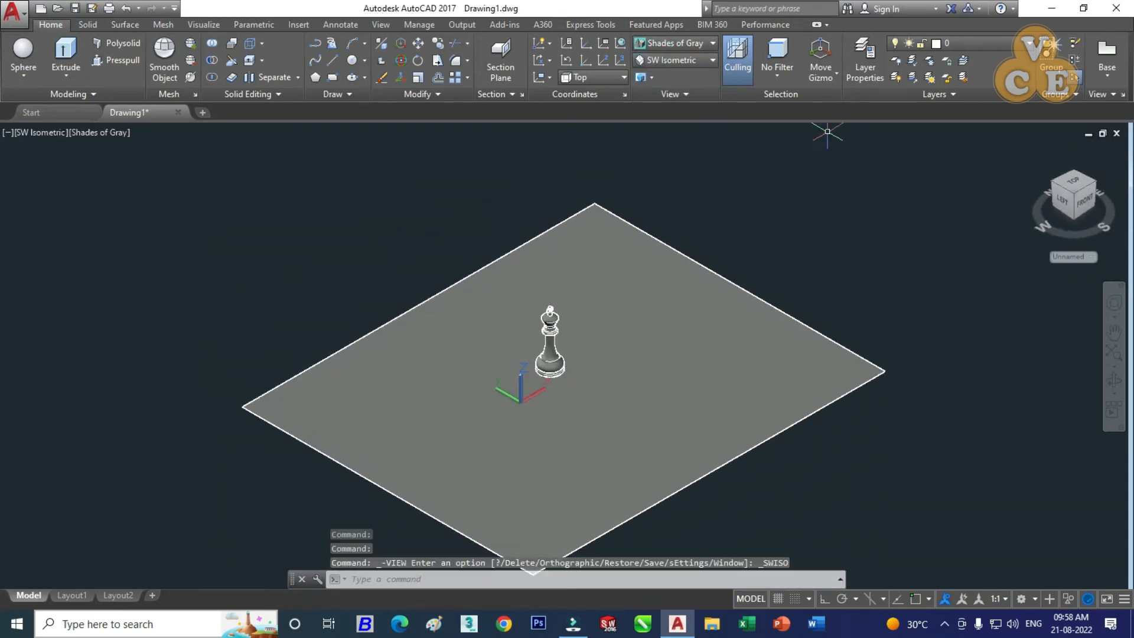
pyautogui.scroll(6, 558, 362)
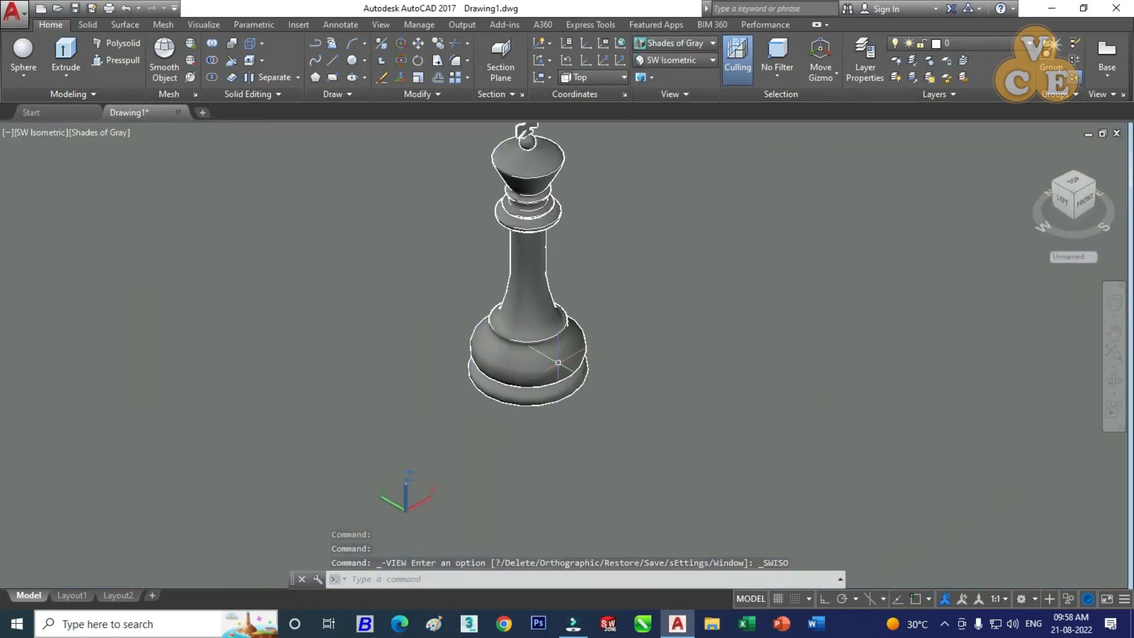
pyautogui.moveTo(658, 265); pyautogui.dragTo(610, 351, button='middle')
pyautogui.scroll(4, 501, 290)
pyautogui.scroll(-4, 501, 290)
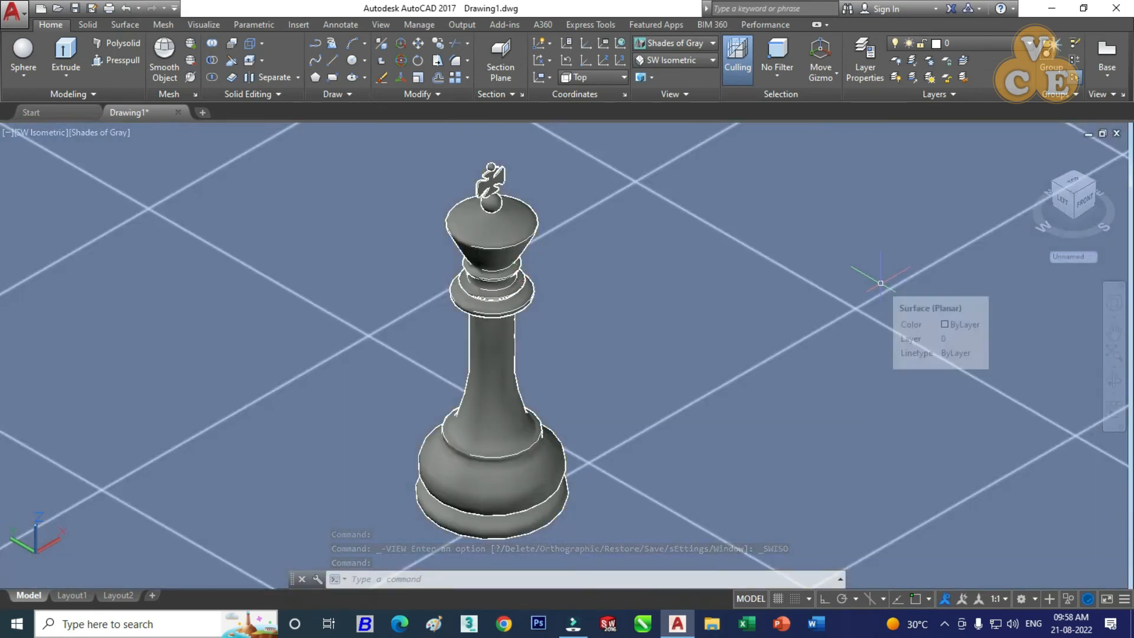
# - Open the Materials Browser and place it beside the king so the model stays clear
pyautogui.click(217, 23)
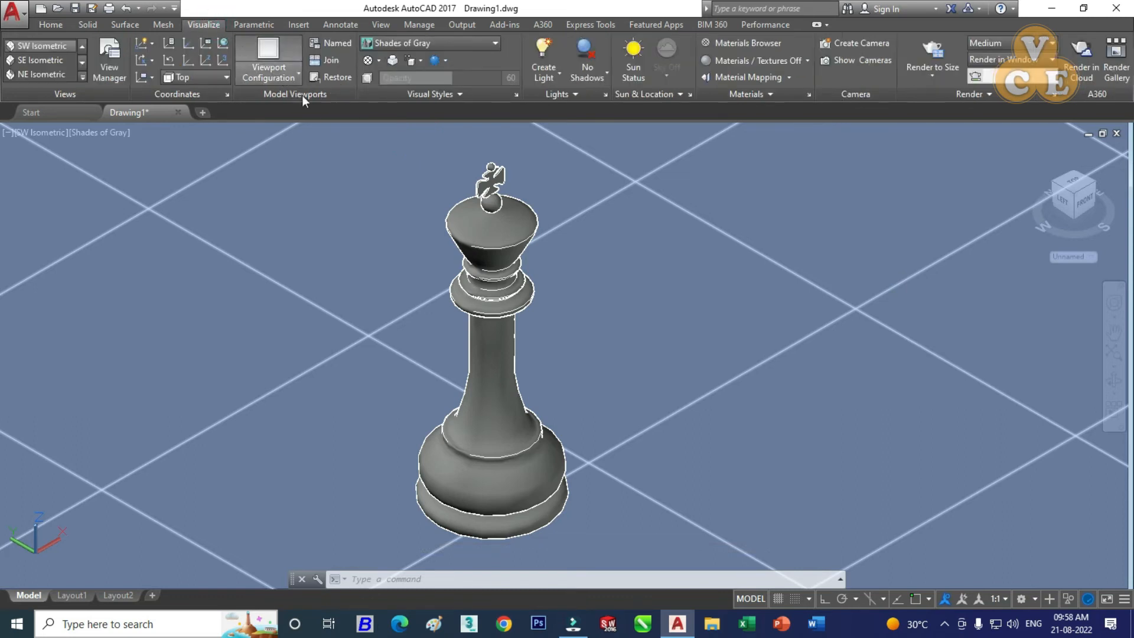
pyautogui.click(759, 42)
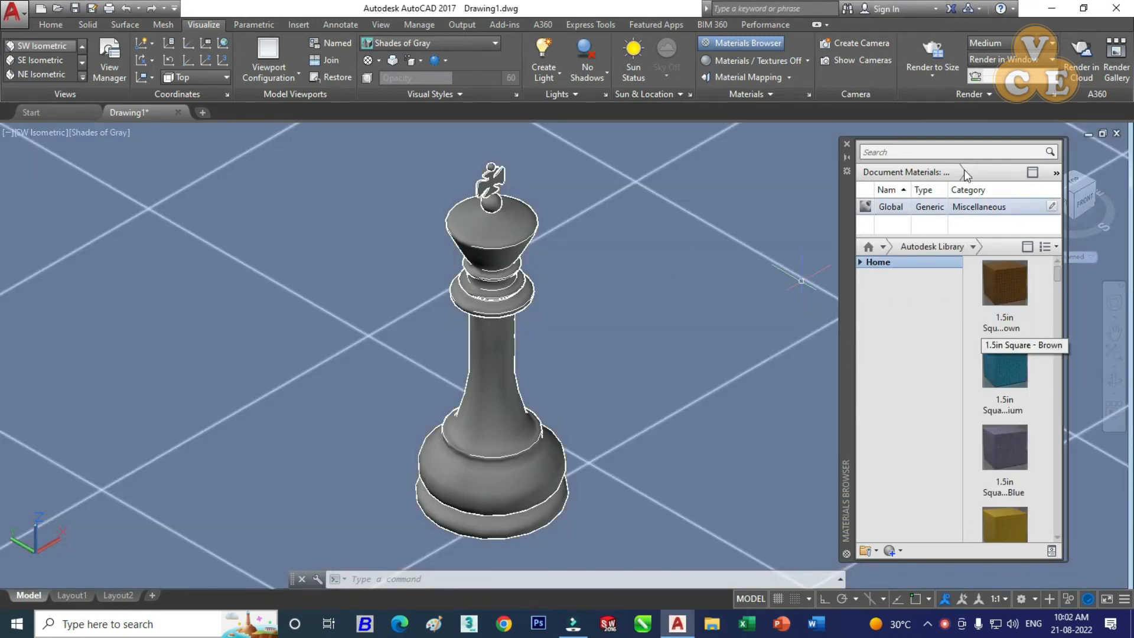
pyautogui.moveTo(851, 290); pyautogui.dragTo(1123, 292)
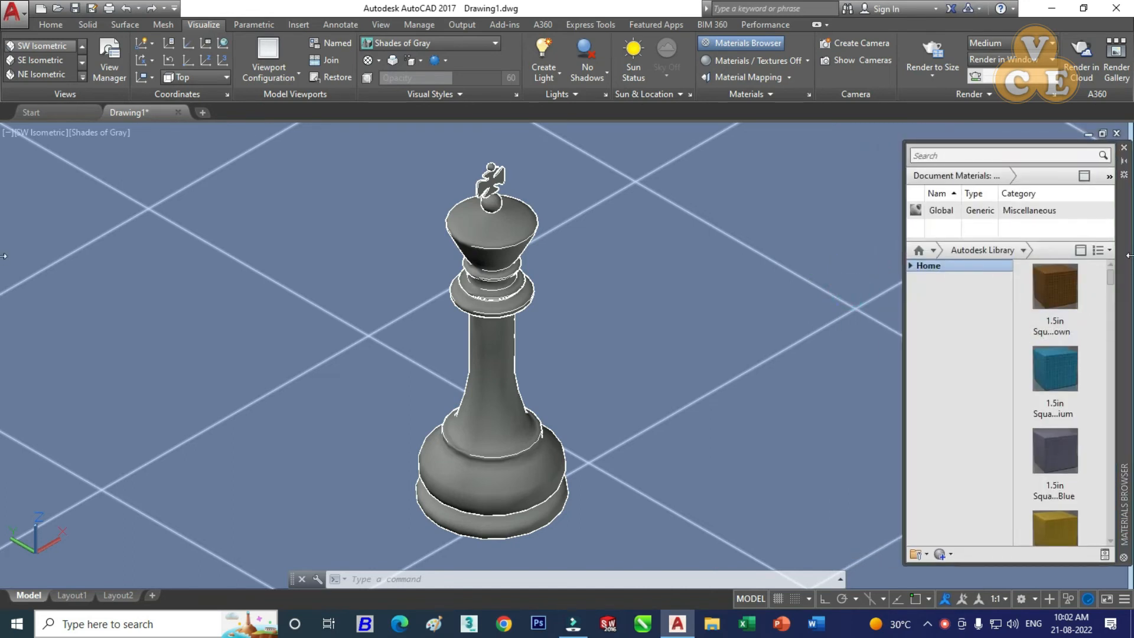
# - Dock the Materials Browser beside the drawing and apply Glazed - Black from the Metallic Paint materials to the king's body
pyautogui.moveTo(1123, 253); pyautogui.dragTo(1132, 258)
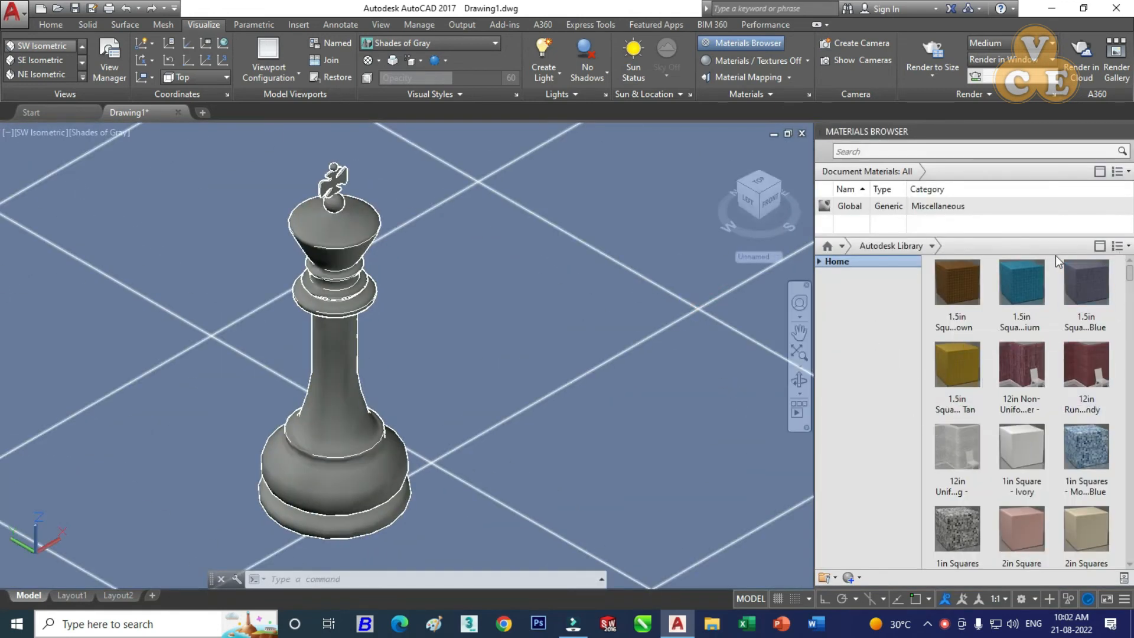
pyautogui.click(931, 246)
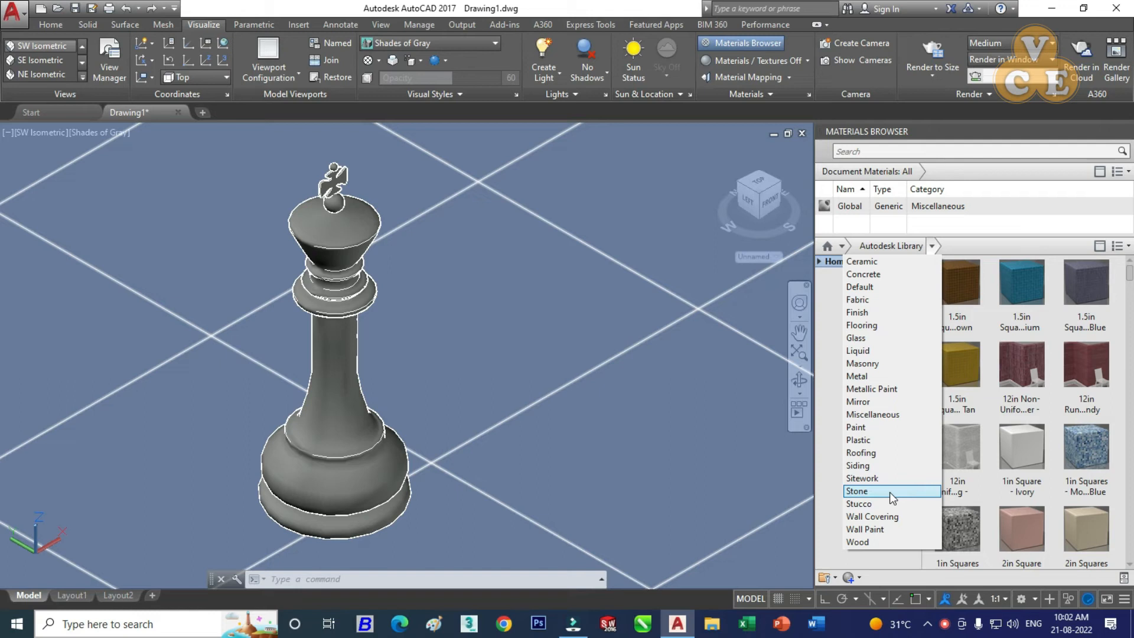
pyautogui.click(886, 390)
pyautogui.scroll(-1, 1009, 534)
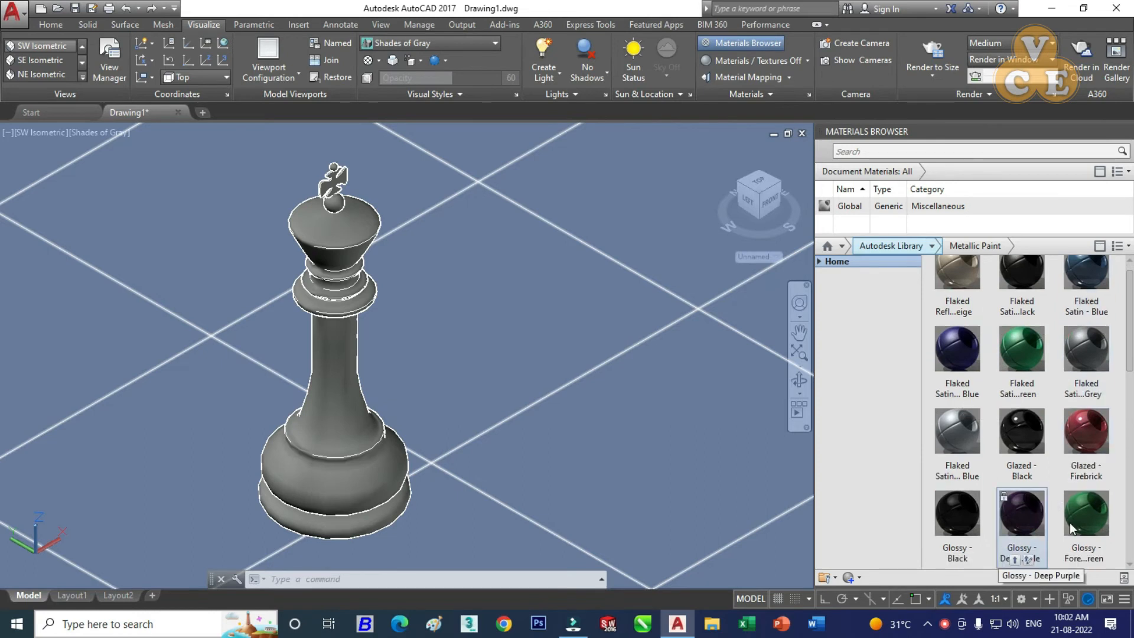
pyautogui.scroll(1, 1087, 366)
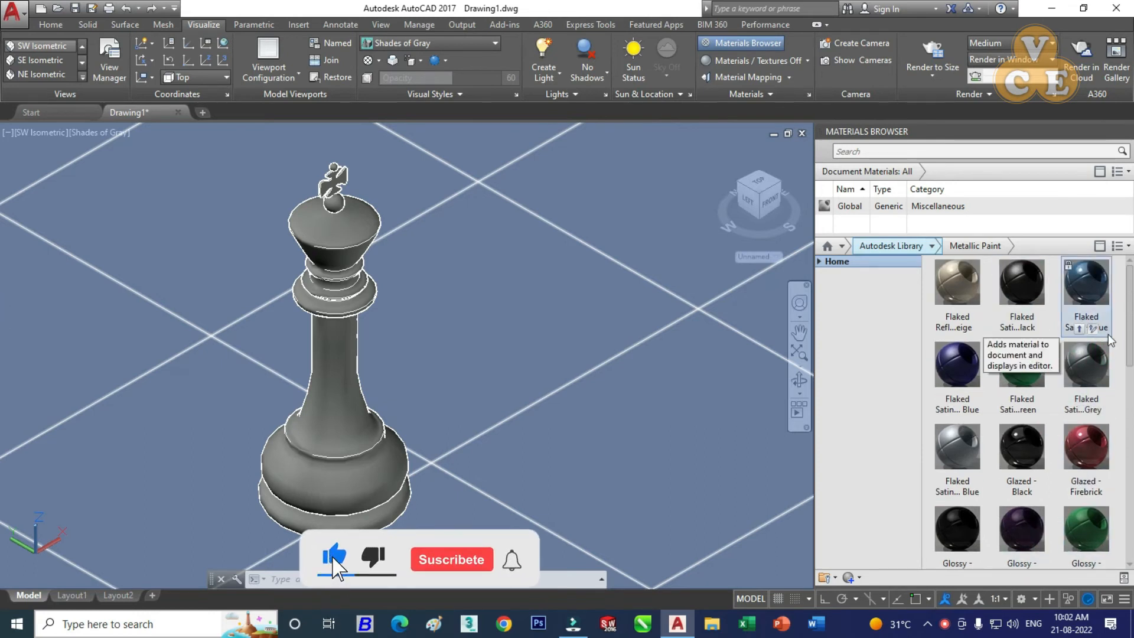
pyautogui.scroll(-1, 1057, 531)
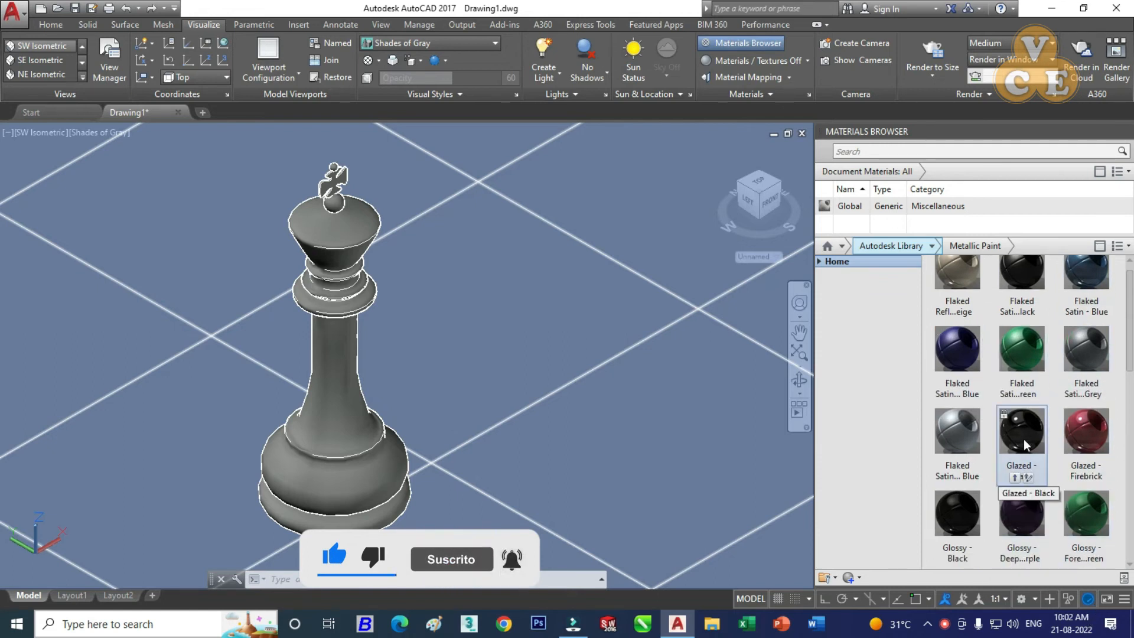
pyautogui.moveTo(1022, 430); pyautogui.dragTo(321, 359)
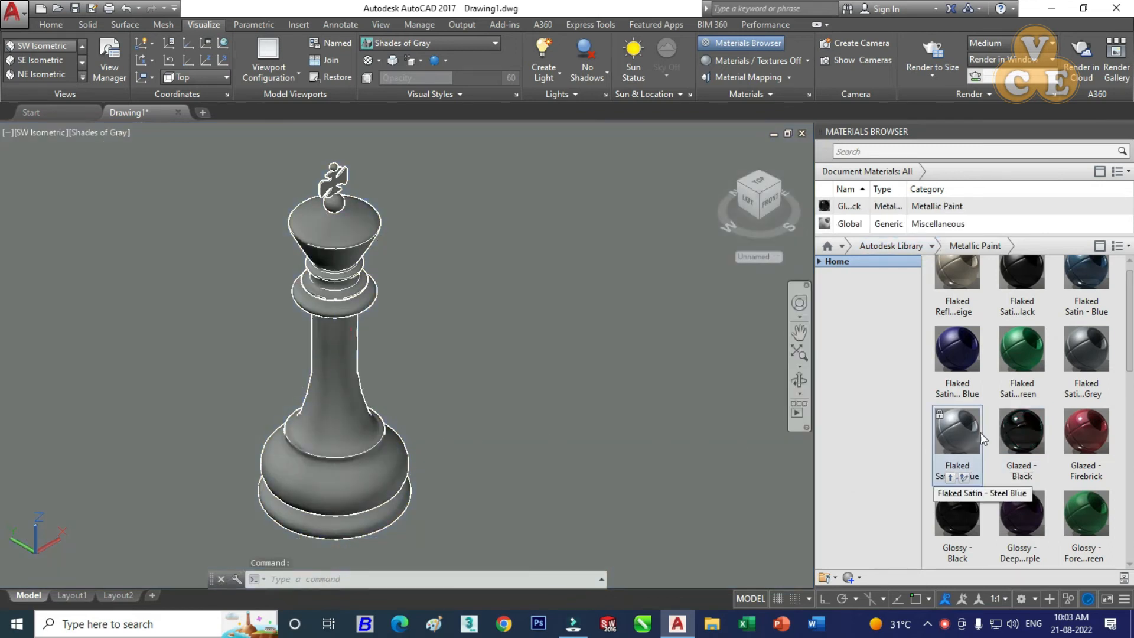
# - Enlarge the document materials list and apply the black metallic paint to the king's crown and cross parts
pyautogui.scroll(1, 951, 295)
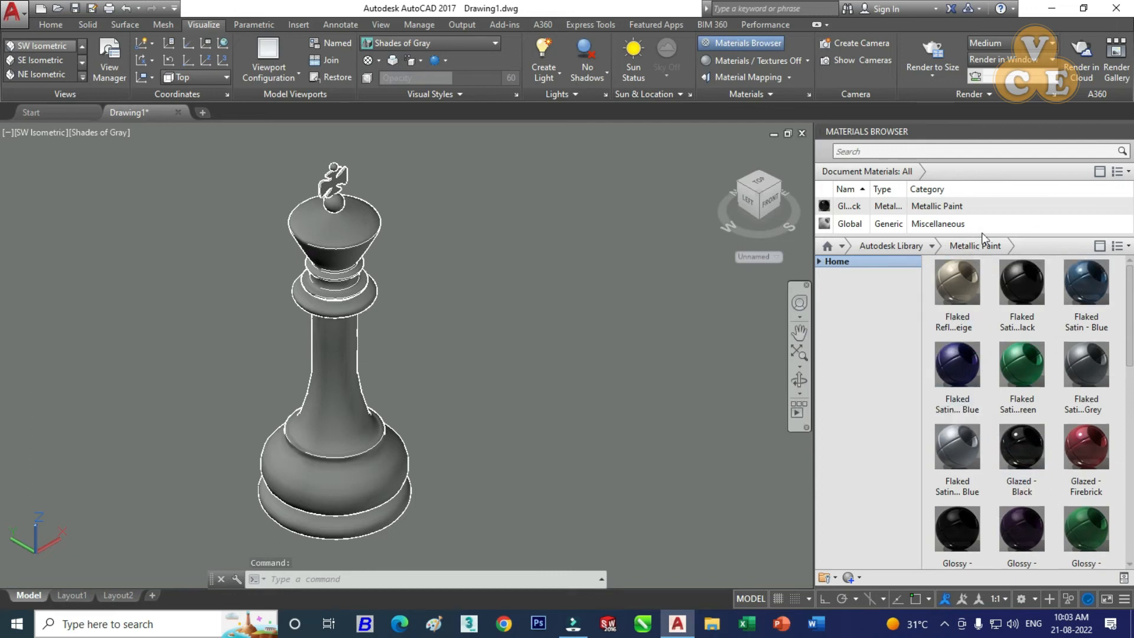
pyautogui.moveTo(983, 235); pyautogui.dragTo(944, 297)
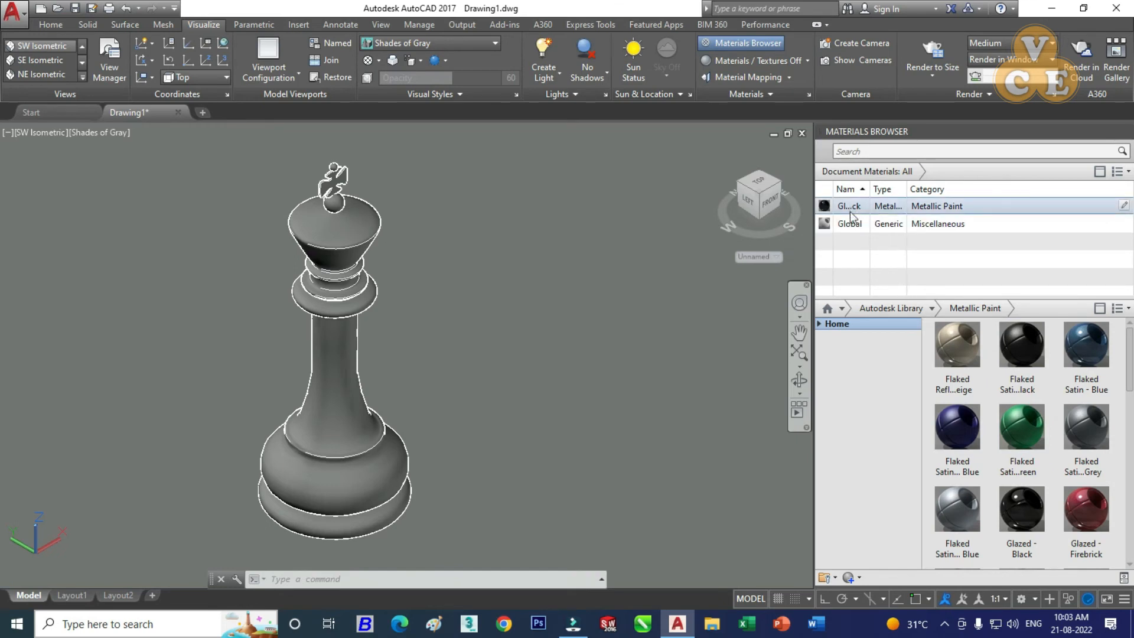
pyautogui.moveTo(851, 215); pyautogui.dragTo(354, 213)
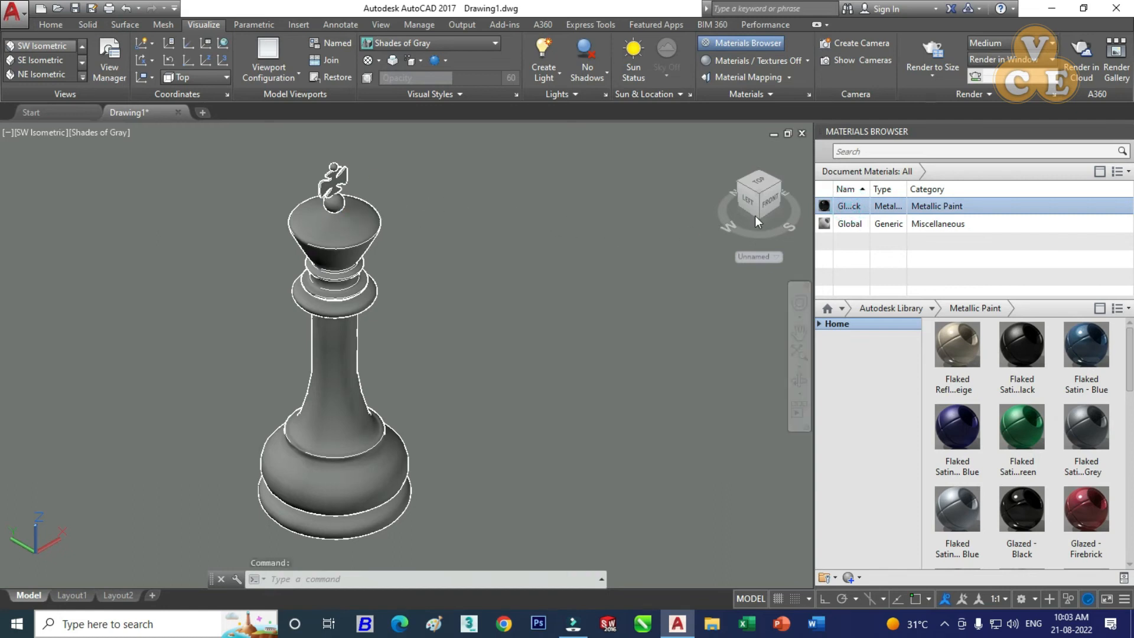
pyautogui.moveTo(849, 206); pyautogui.dragTo(334, 180)
pyautogui.moveTo(851, 205); pyautogui.dragTo(330, 178)
# - Set the visual style to Shaded
pyautogui.click(60, 25)
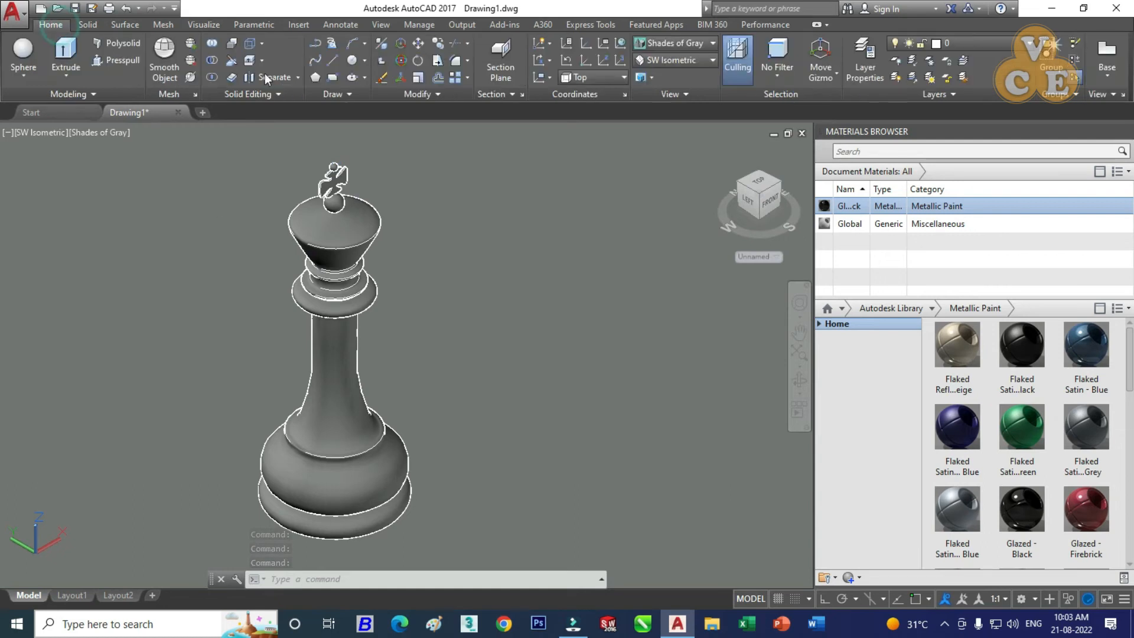
pyautogui.click(711, 44)
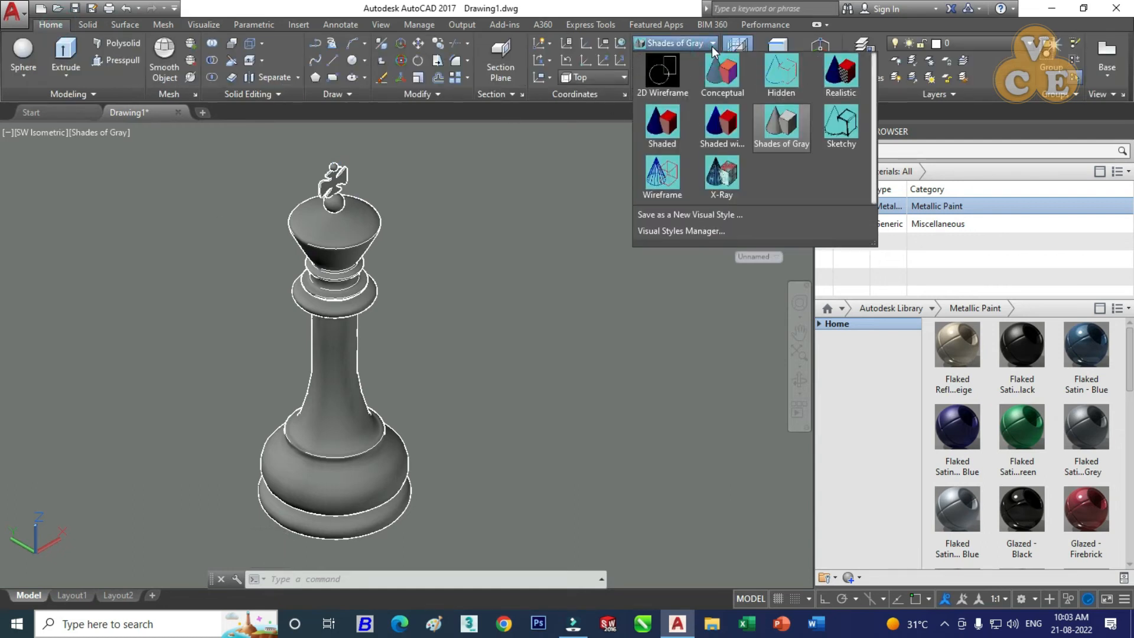
pyautogui.click(671, 133)
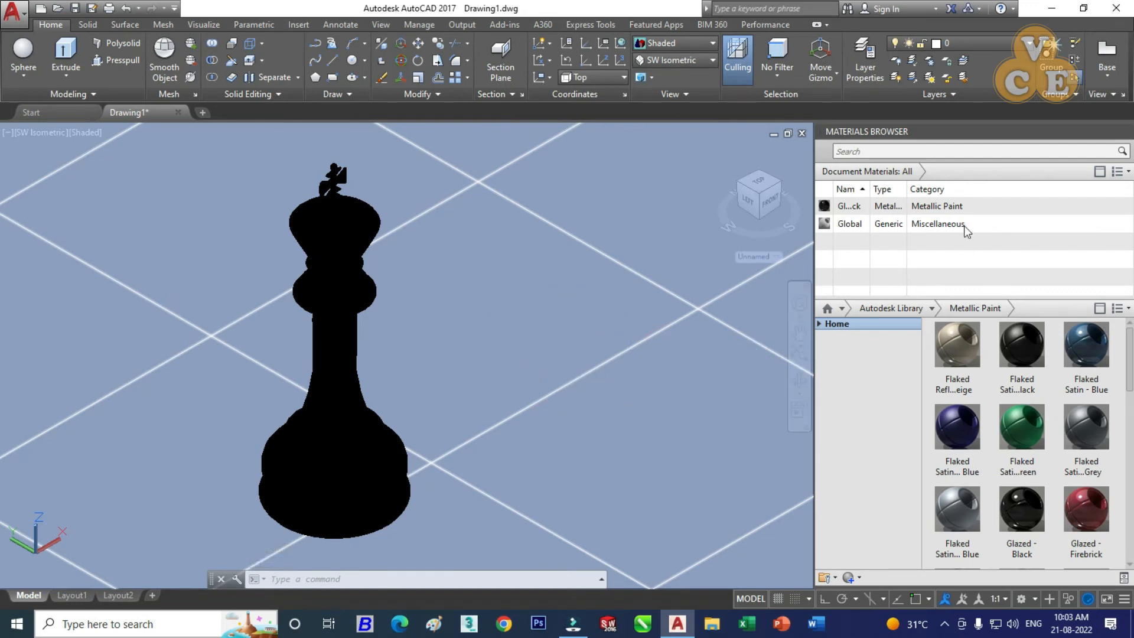
# - Apply the Coarse Polished - White material from the Stone category to the floor surface
pyautogui.click(931, 308)
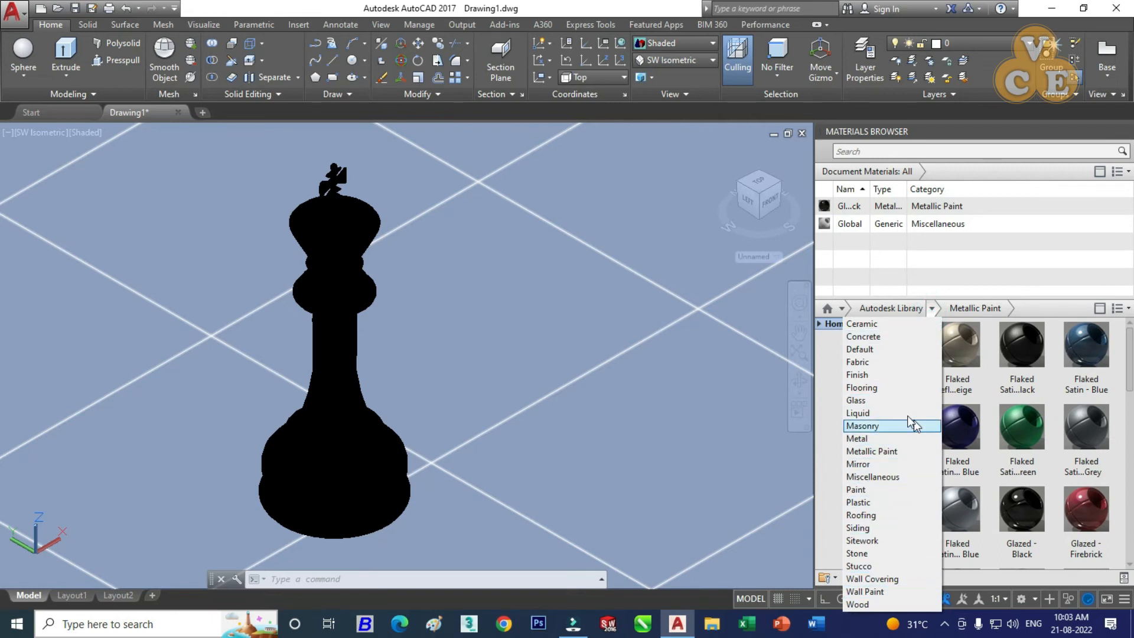
pyautogui.click(886, 553)
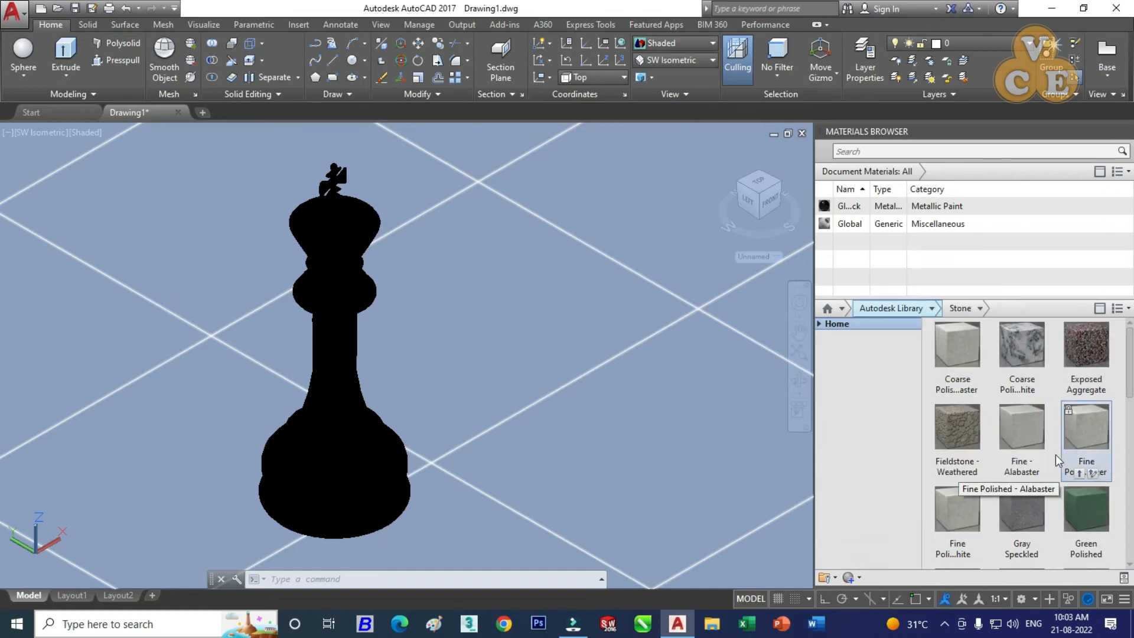
pyautogui.moveTo(1129, 372)
pyautogui.mouseDown()
pyautogui.moveTo(1129, 546)
pyautogui.moveTo(1132, 360)
pyautogui.mouseUp()
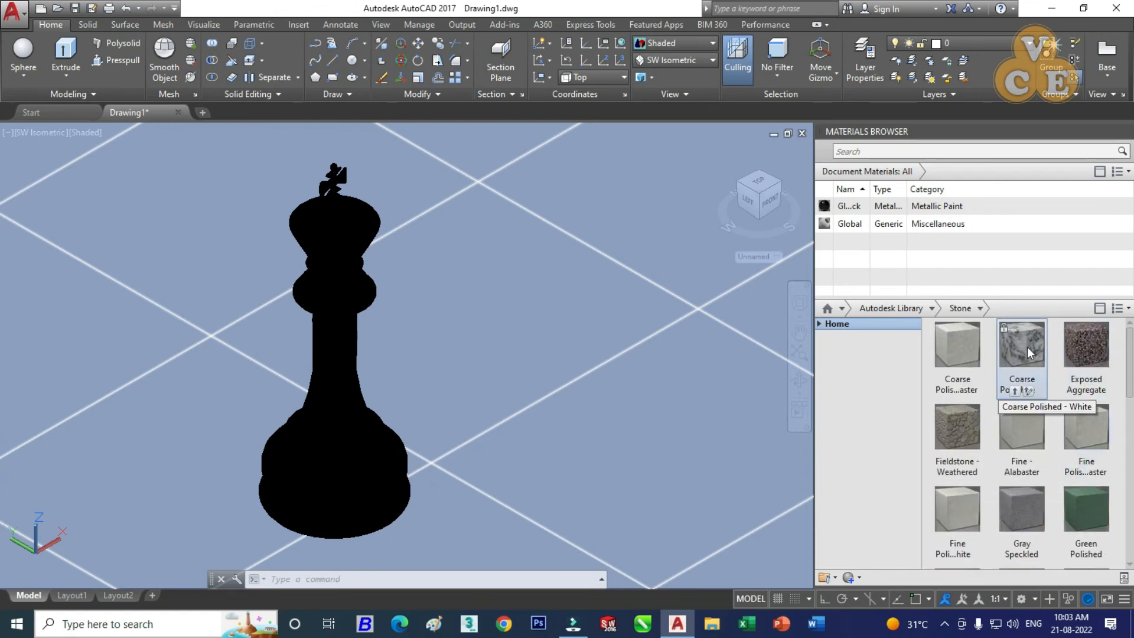
pyautogui.moveTo(1026, 346); pyautogui.dragTo(529, 371)
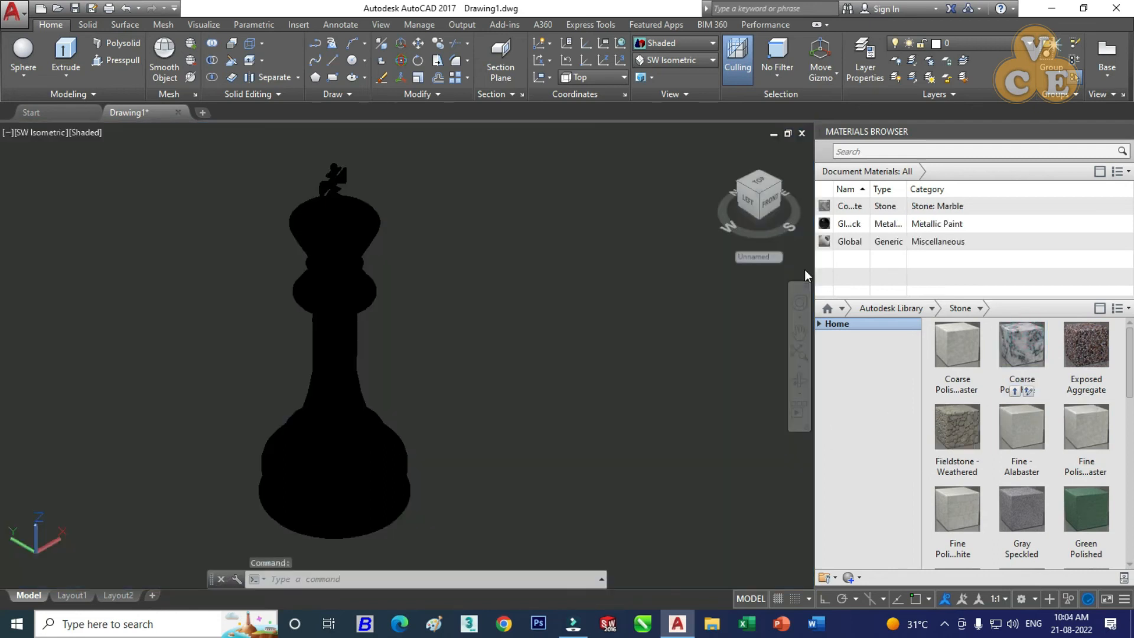
# - Render the king and floor without the Medium Images Library, stopping partway and closing the render window
pyautogui.click(204, 25)
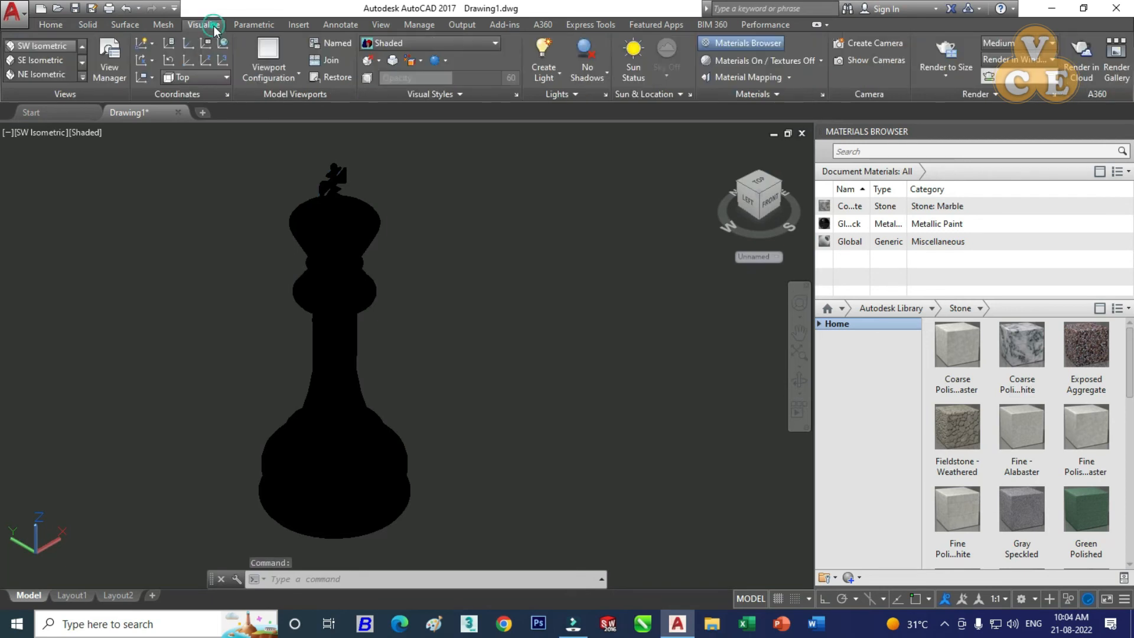
pyautogui.click(960, 56)
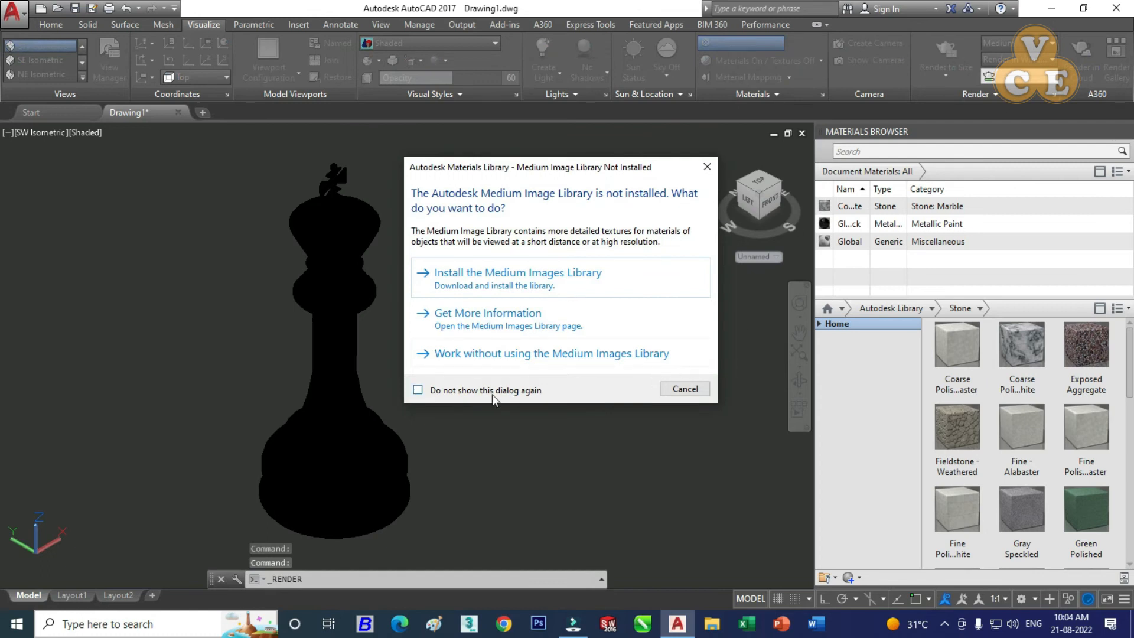
pyautogui.click(542, 354)
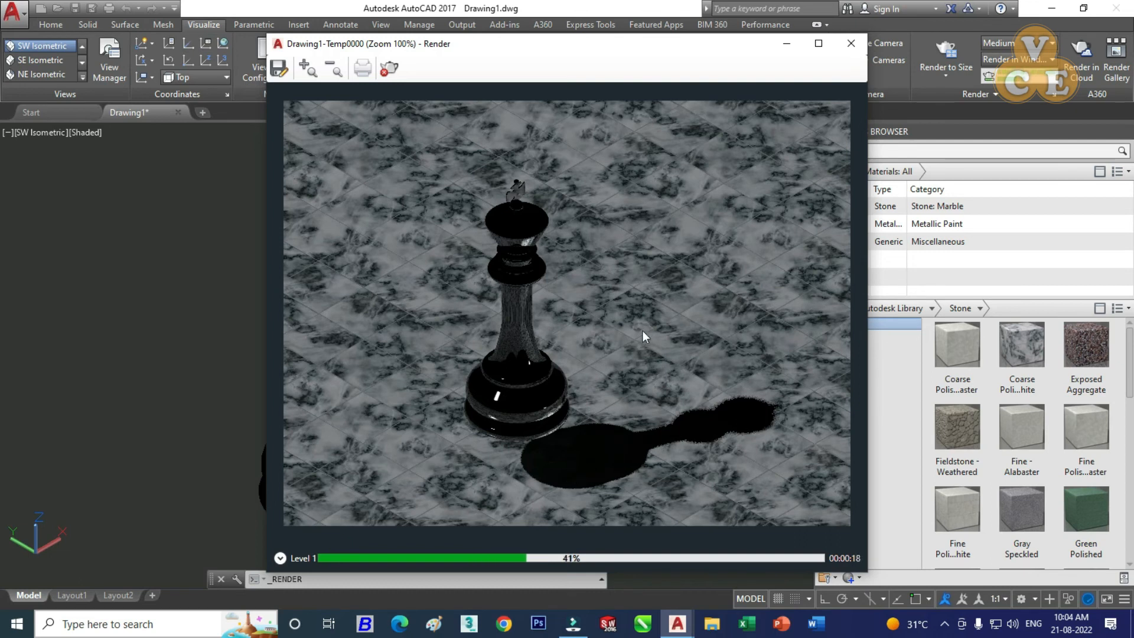
pyautogui.click(388, 70)
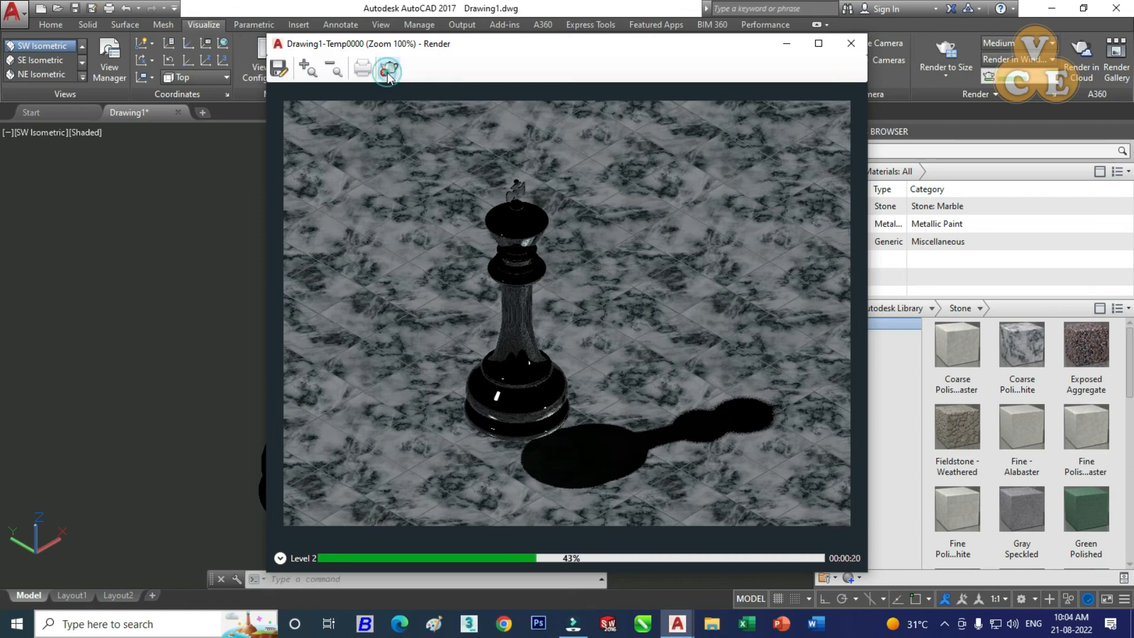
pyautogui.click(851, 44)
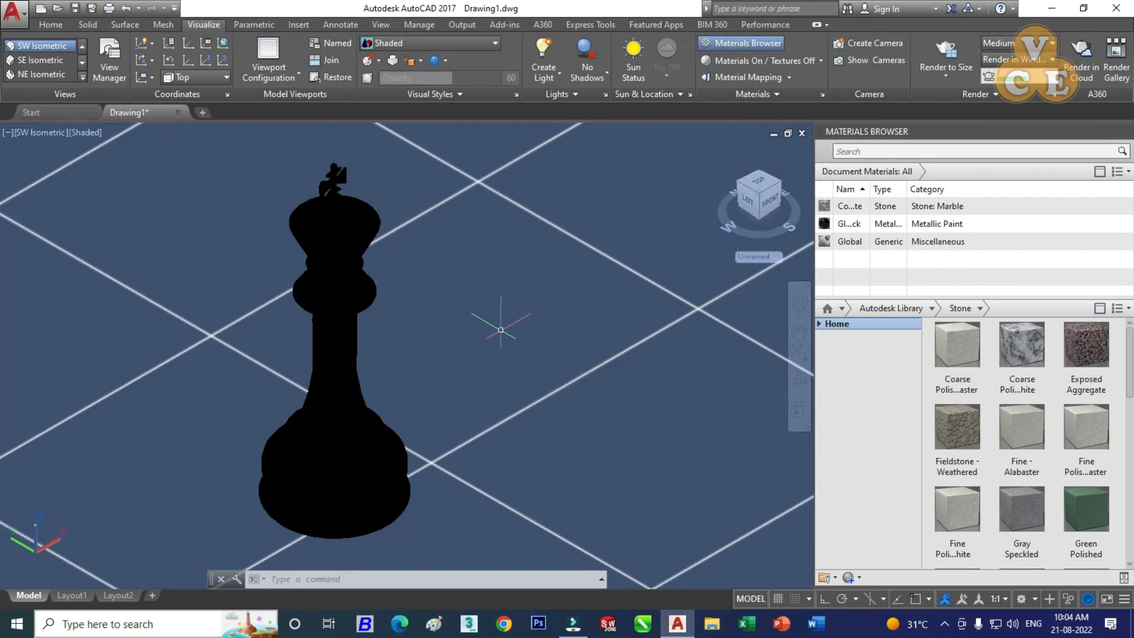
# - Switch to the Front view and move the floor surface vertically up toward the king's base
pyautogui.scroll(-2, 502, 330)
pyautogui.click(60, 30)
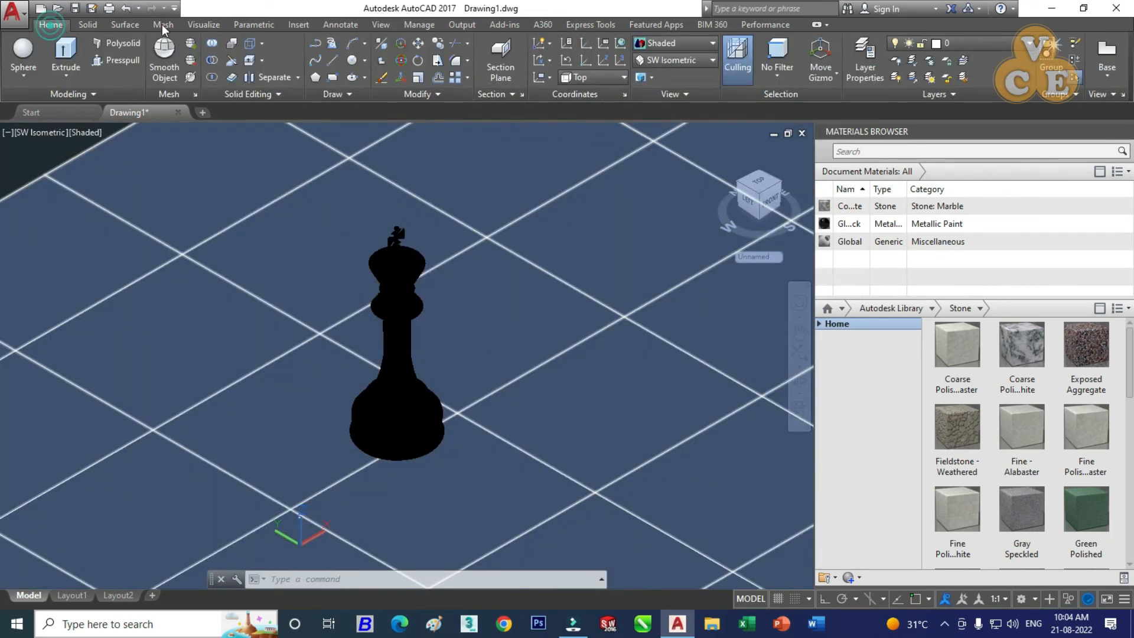
pyautogui.click(685, 59)
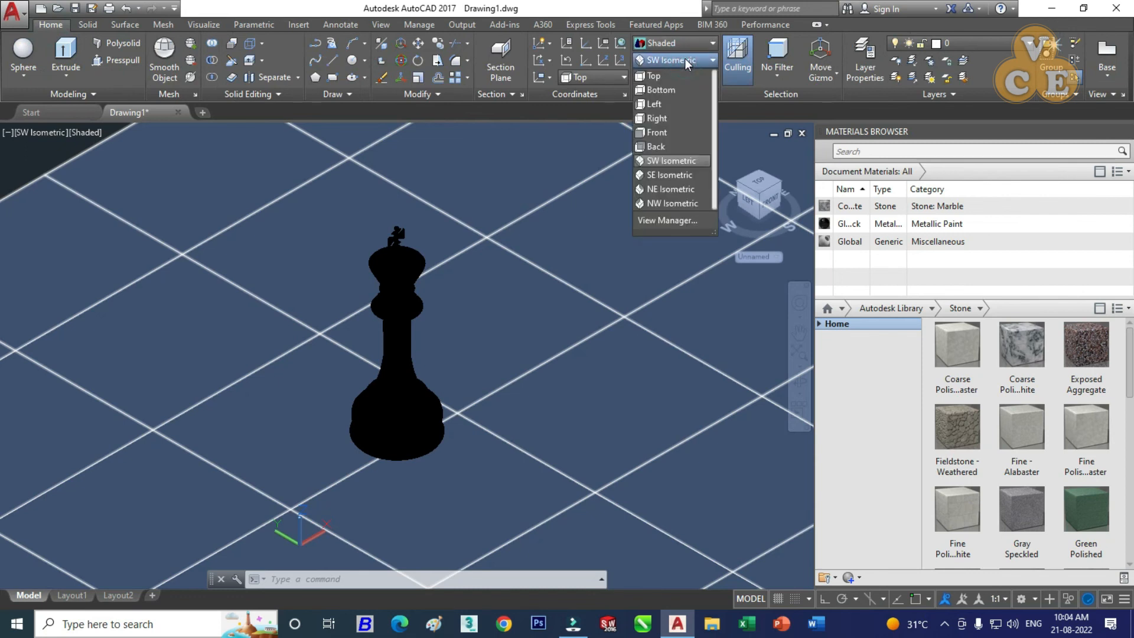
pyautogui.click(665, 131)
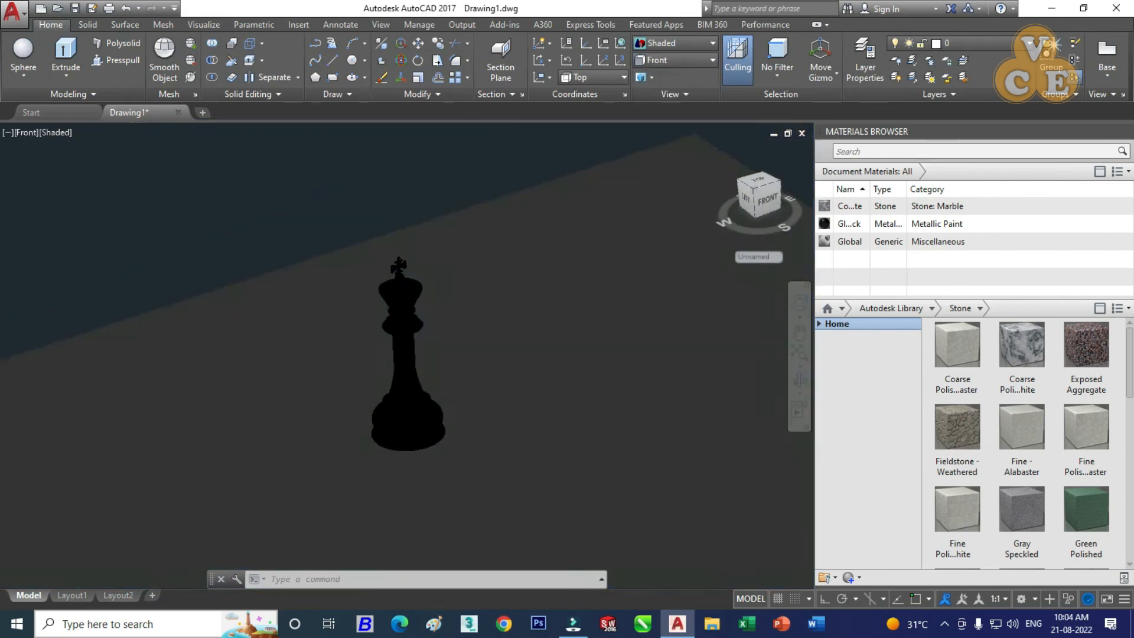
pyautogui.scroll(3, 418, 420)
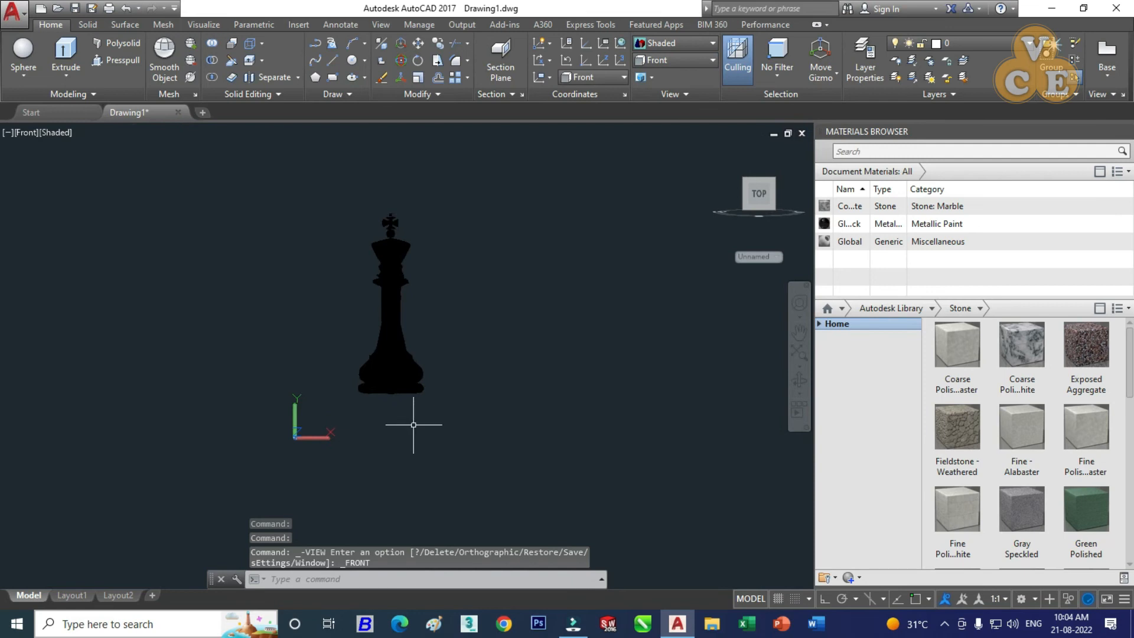
pyautogui.click(506, 407)
pyautogui.click(423, 466)
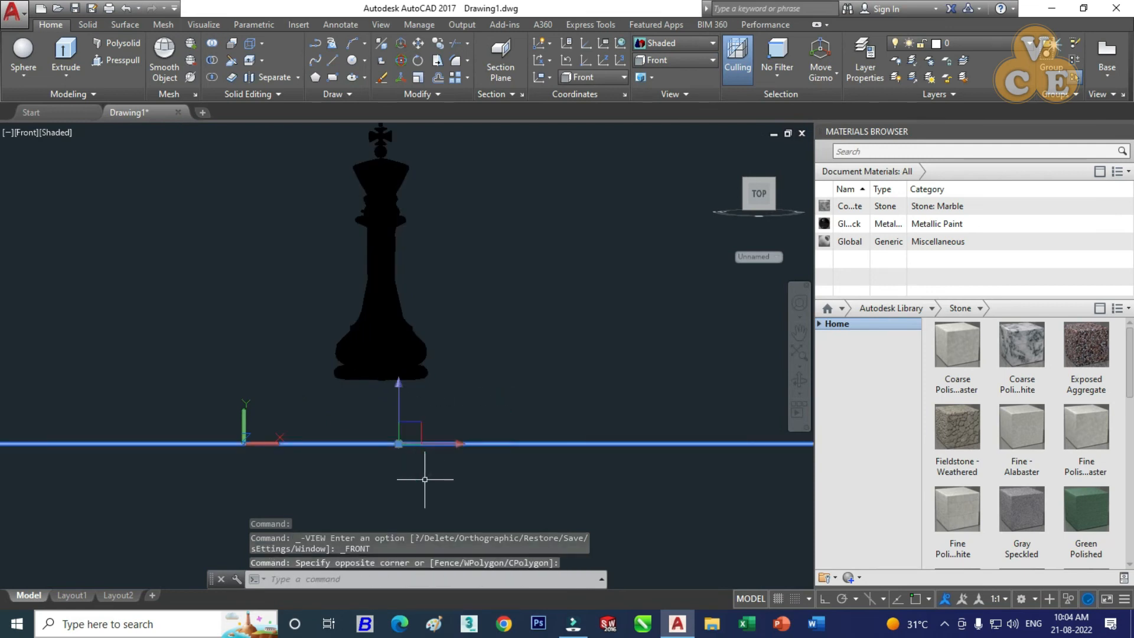
pyautogui.click(398, 389)
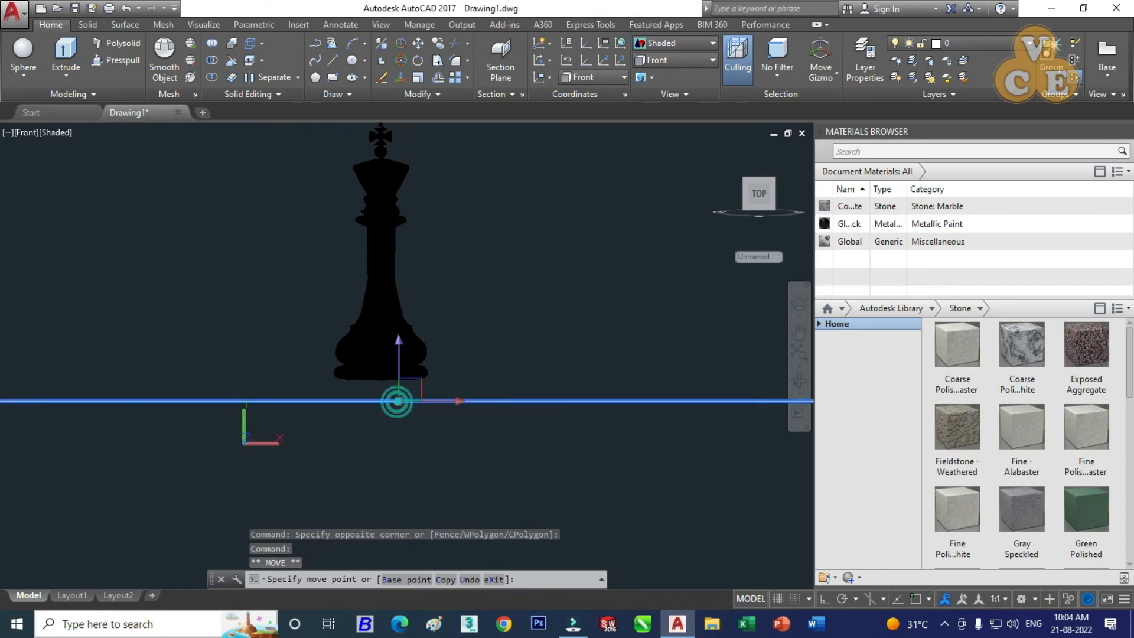
pyautogui.click(397, 397)
# - Fine-tune the floor surface's height, raising it to just beneath the underside of the king's base
pyautogui.scroll(5, 399, 389)
pyautogui.scroll(-1, 399, 389)
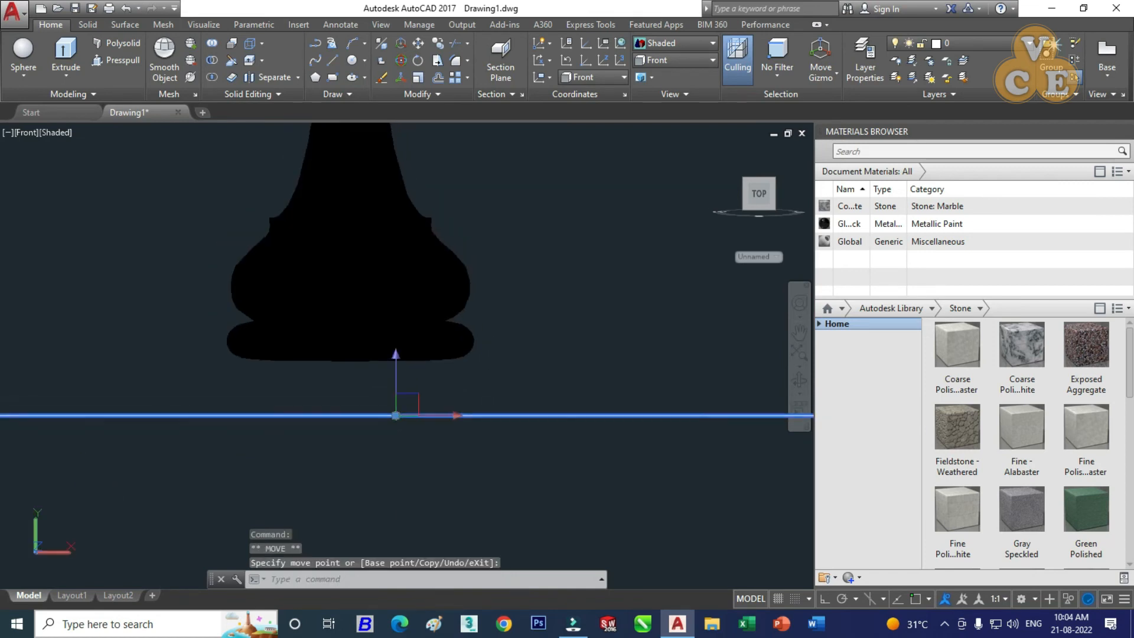
pyautogui.click(396, 402)
pyautogui.click(406, 365)
pyautogui.scroll(3, 374, 366)
pyautogui.scroll(1, 373, 363)
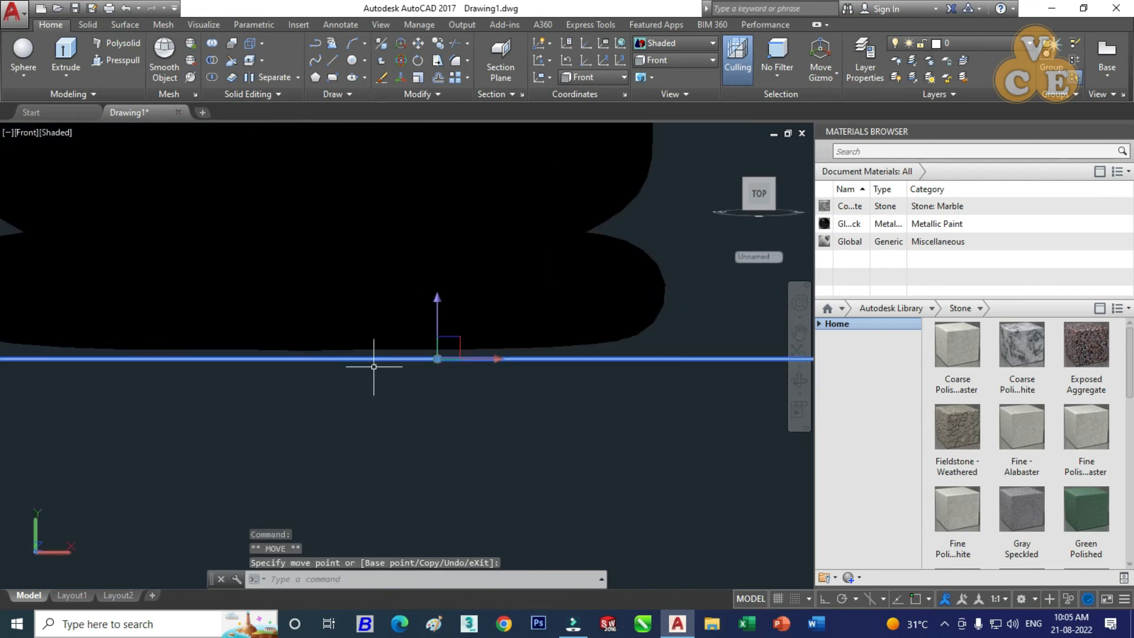
pyautogui.scroll(-5, 407, 366)
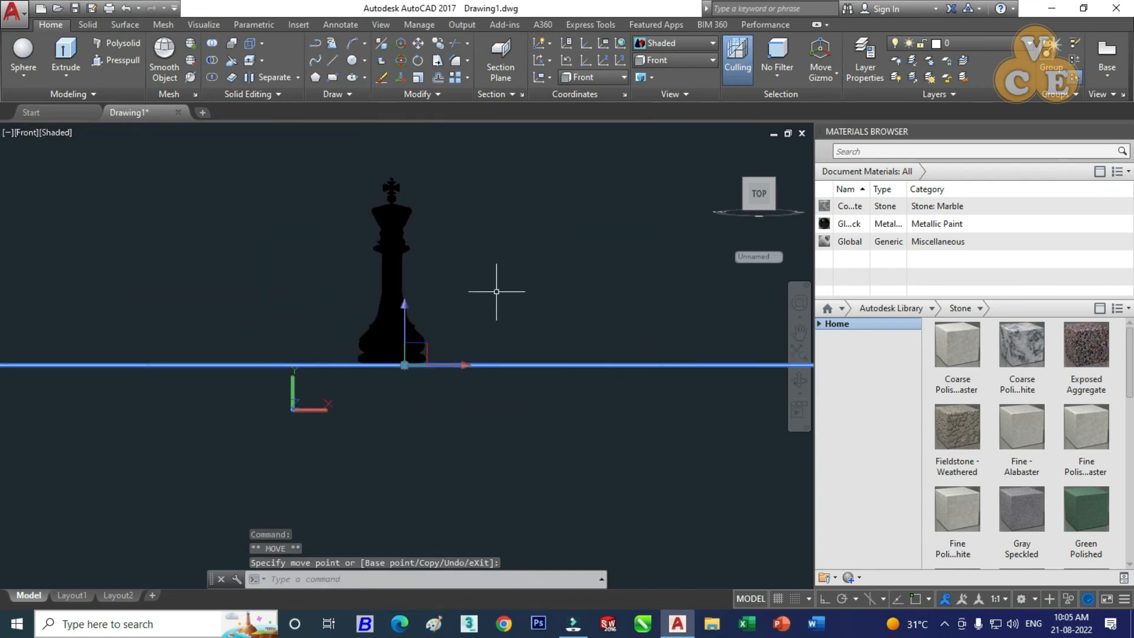
# - Switch to the SW Isometric view and orbit slightly to frame the whole king closely on the floor
pyautogui.click(689, 63)
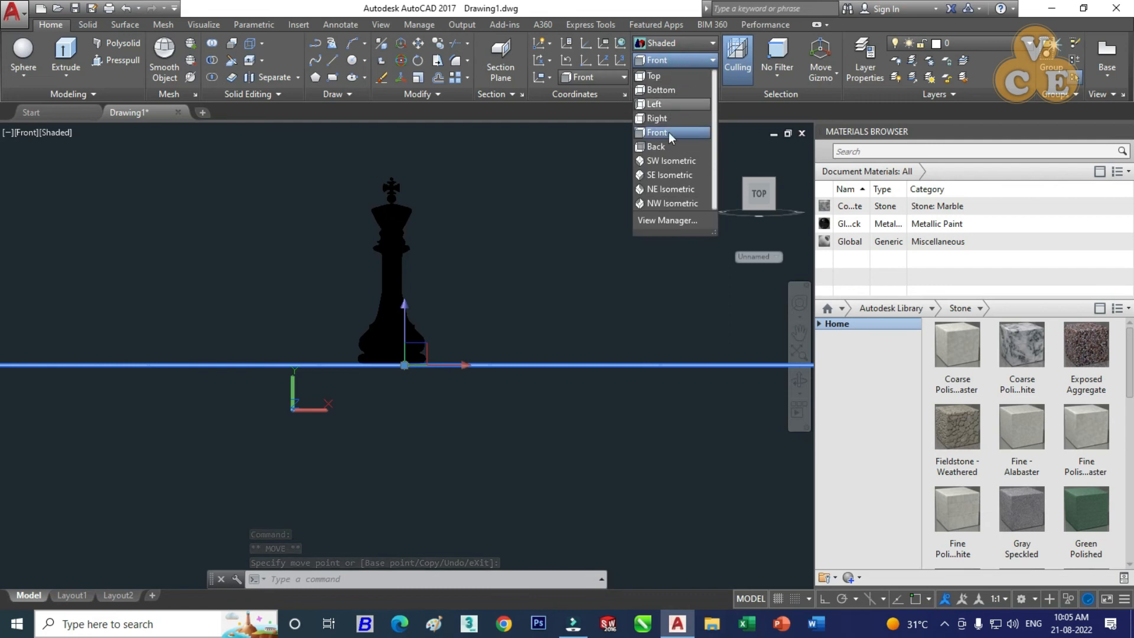
pyautogui.click(671, 160)
pyautogui.press('Escape')
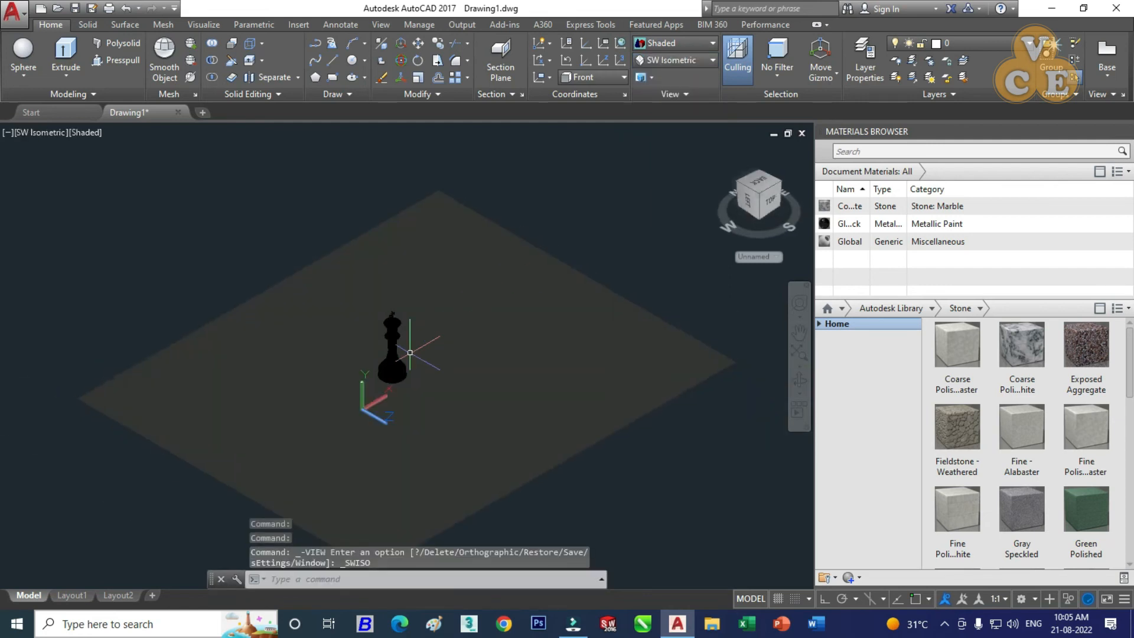
pyautogui.scroll(6, 375, 332)
pyautogui.scroll(2, 376, 333)
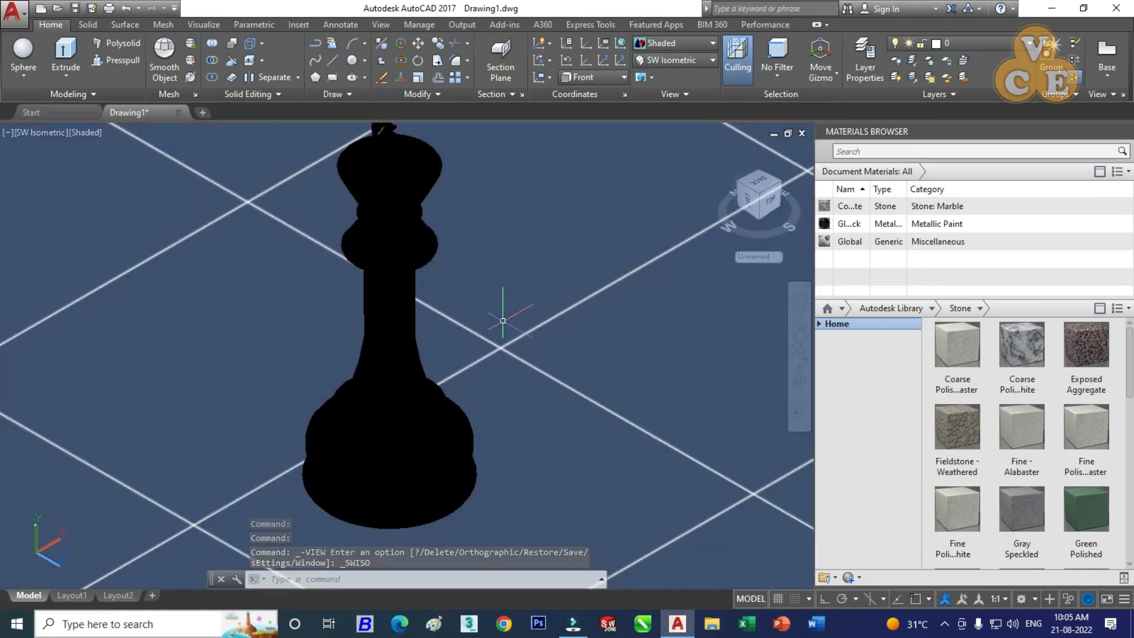
pyautogui.moveTo(503, 323); pyautogui.dragTo(513, 363, button='middle')
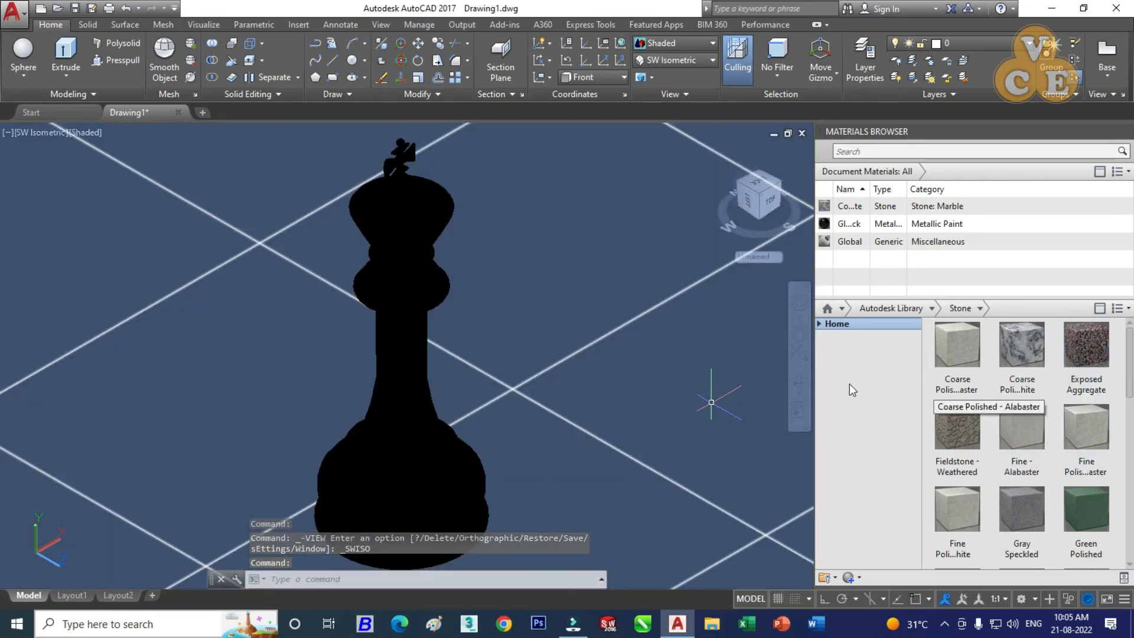
pyautogui.click(800, 381)
pyautogui.moveTo(573, 421); pyautogui.dragTo(539, 422)
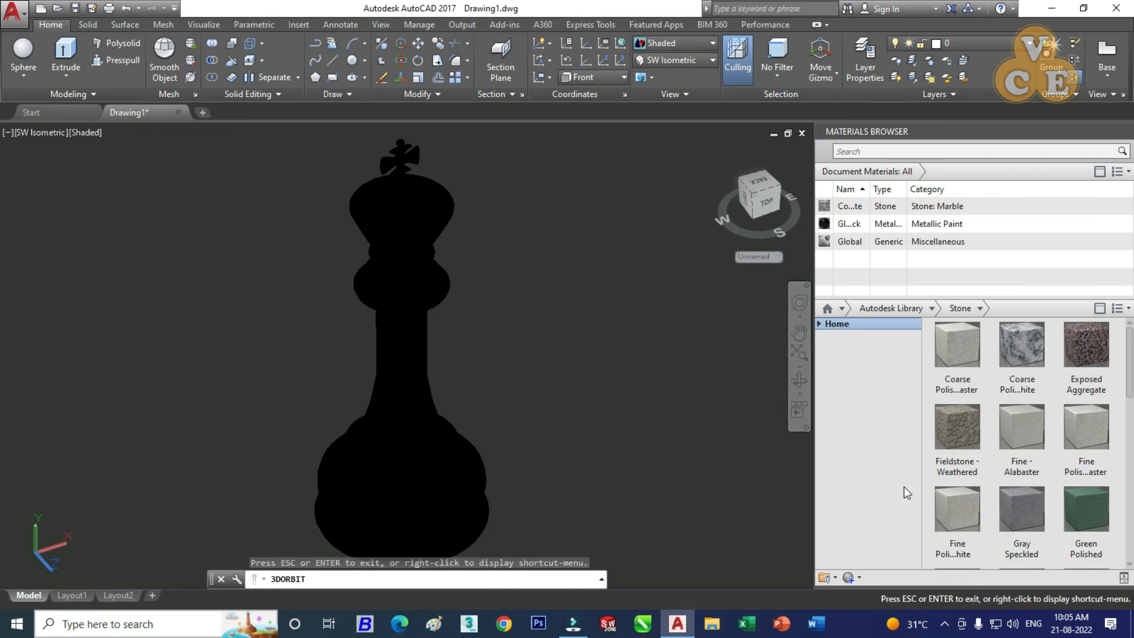
# - Turn on the sun light for the scene and cancel the sunlight exposure adjustment
pyautogui.click(216, 26)
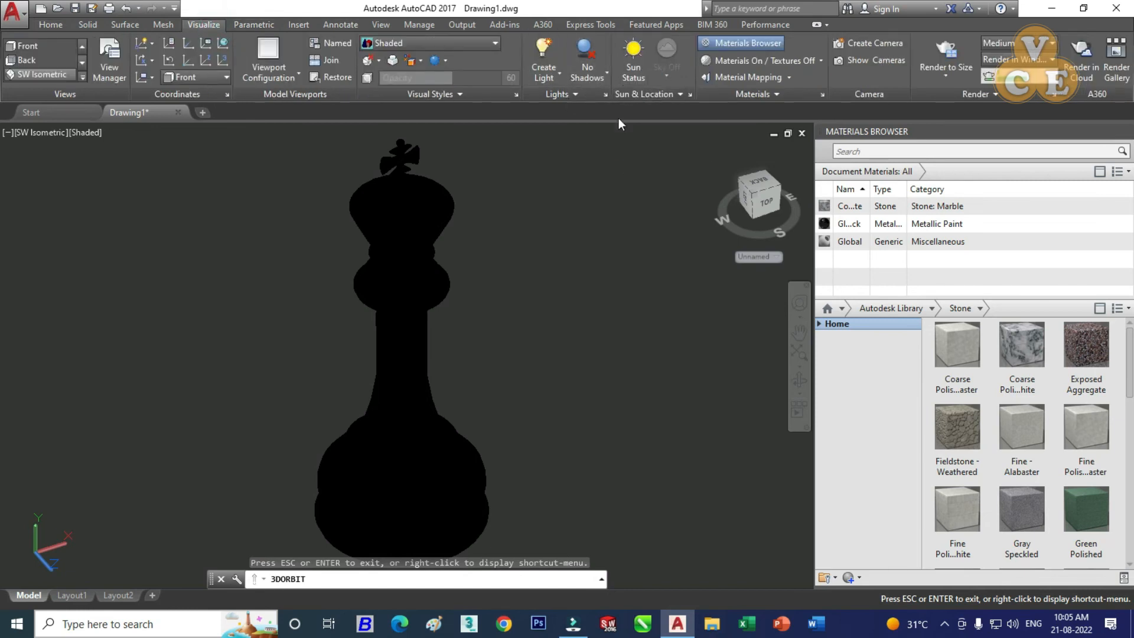
pyautogui.click(632, 59)
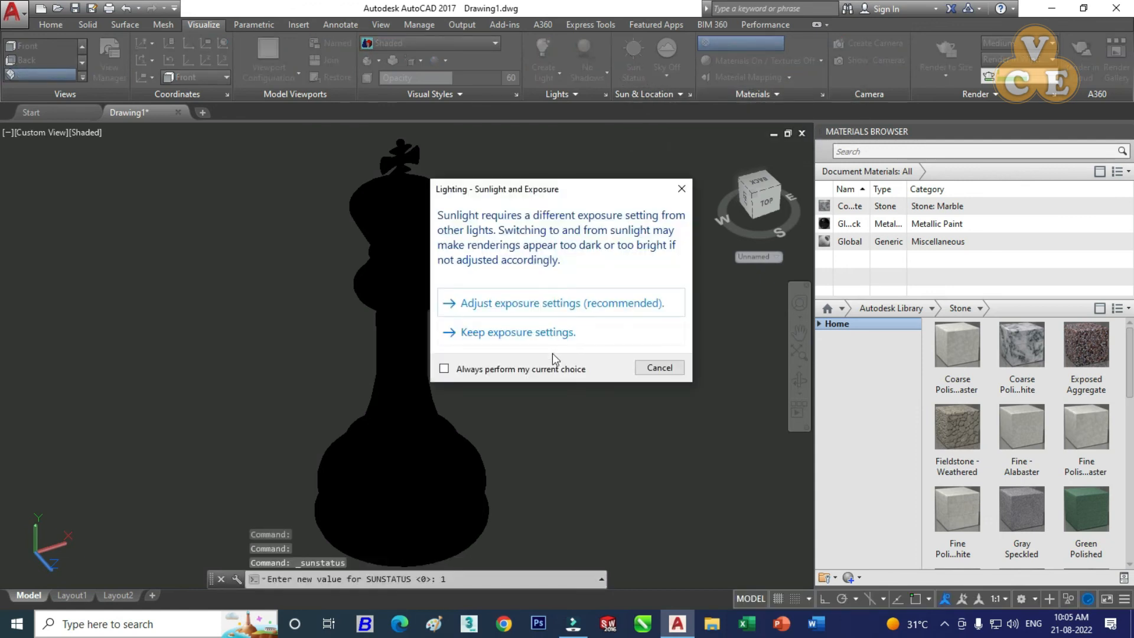
pyautogui.click(657, 367)
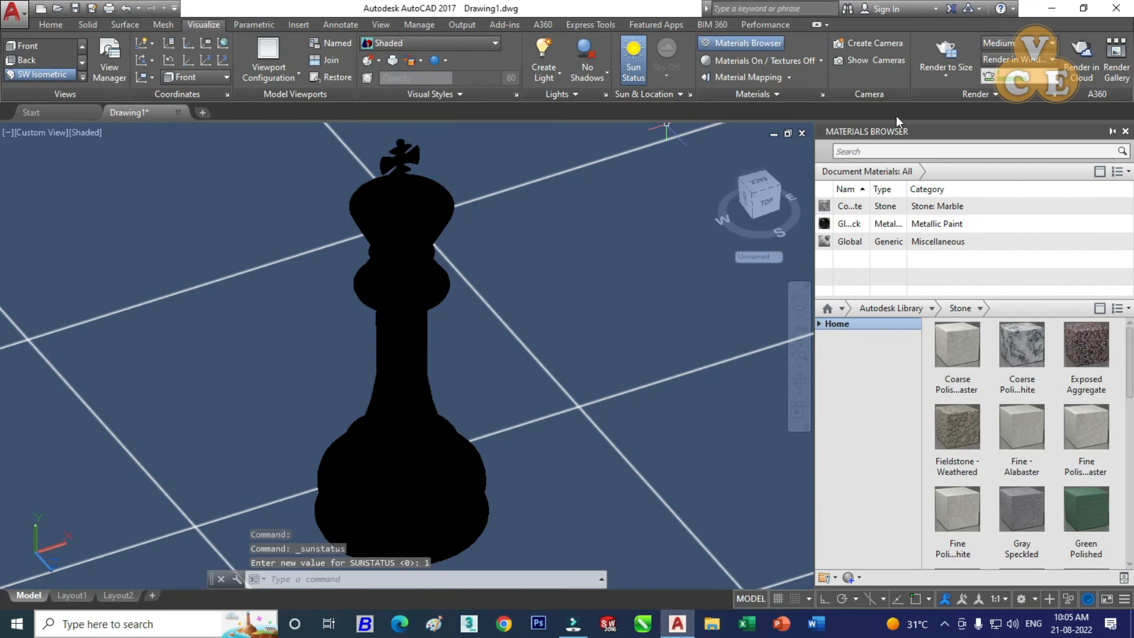
# - Open the Render Environment and Exposure settings and switch the environment on
pyautogui.click(952, 75)
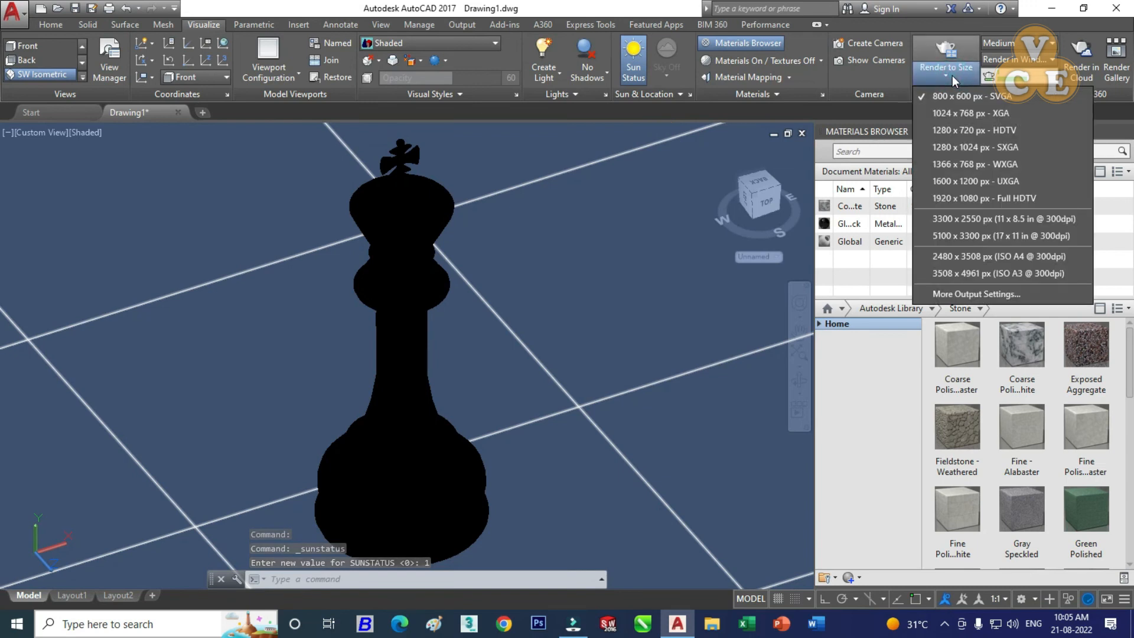
pyautogui.click(949, 74)
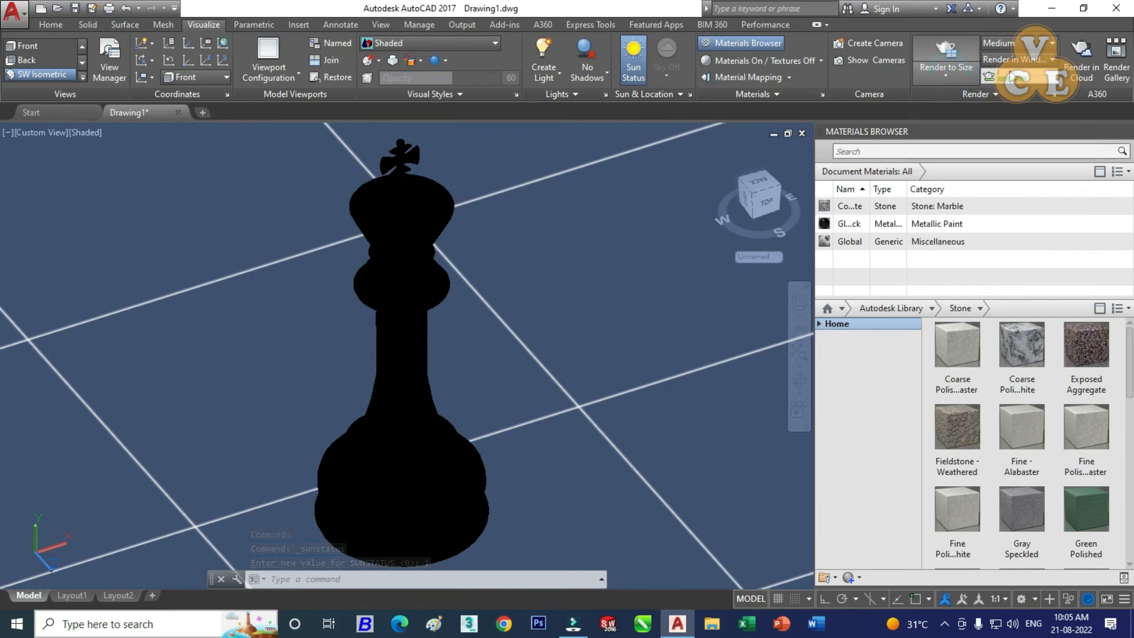
pyautogui.click(999, 92)
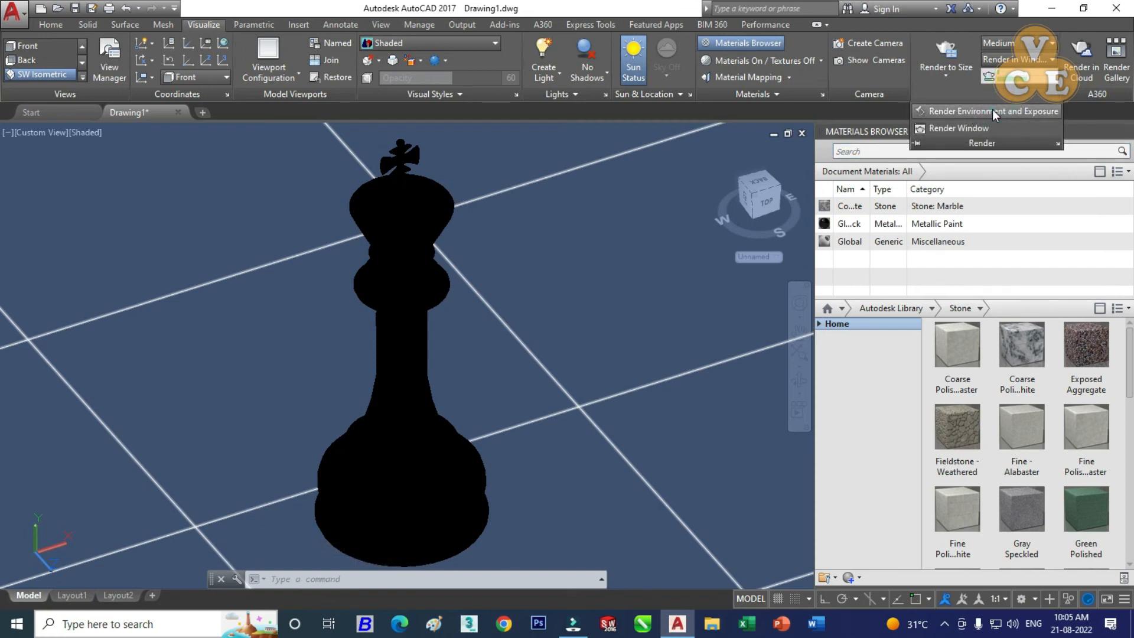
pyautogui.click(992, 111)
pyautogui.click(123, 191)
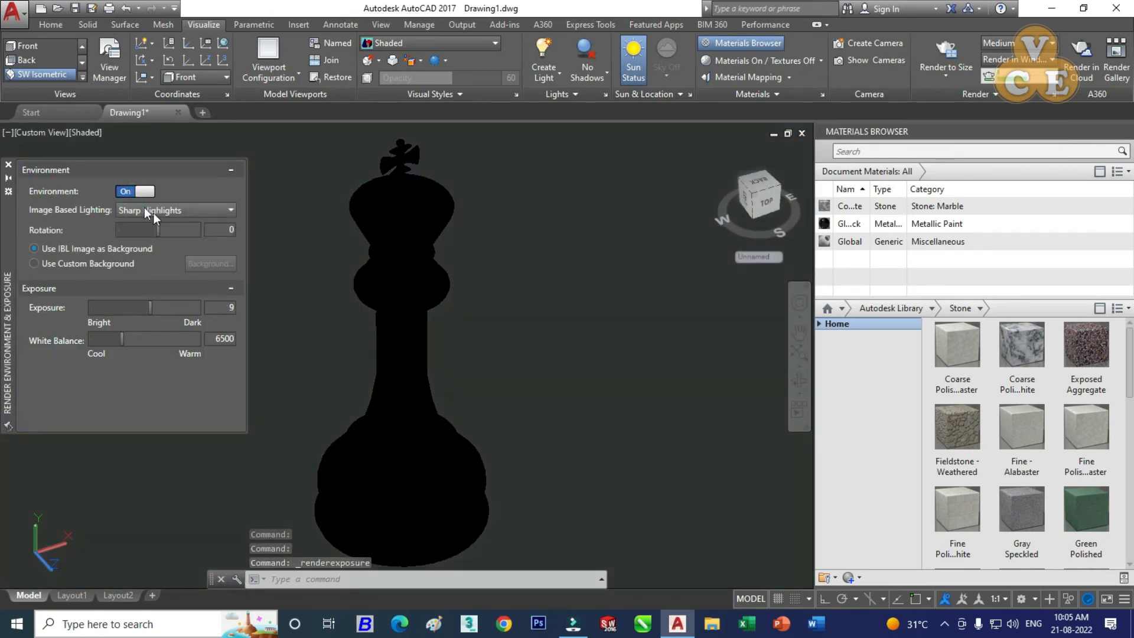
# - Render the king on the marble floor as a test, stopping partway and closing the render window
pyautogui.click(943, 49)
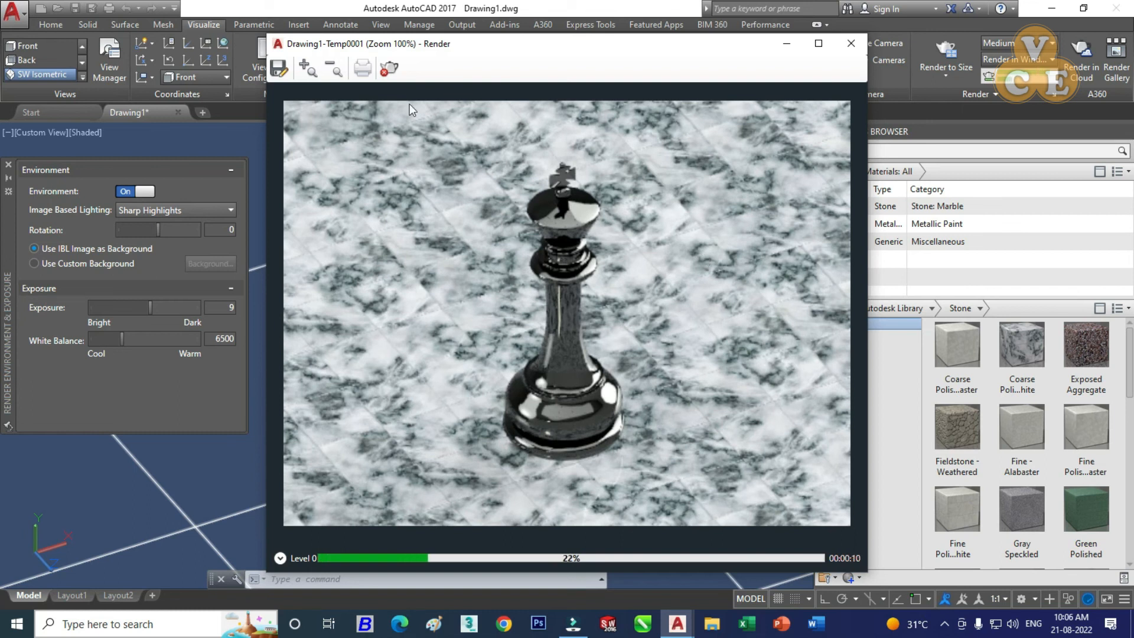
pyautogui.click(388, 68)
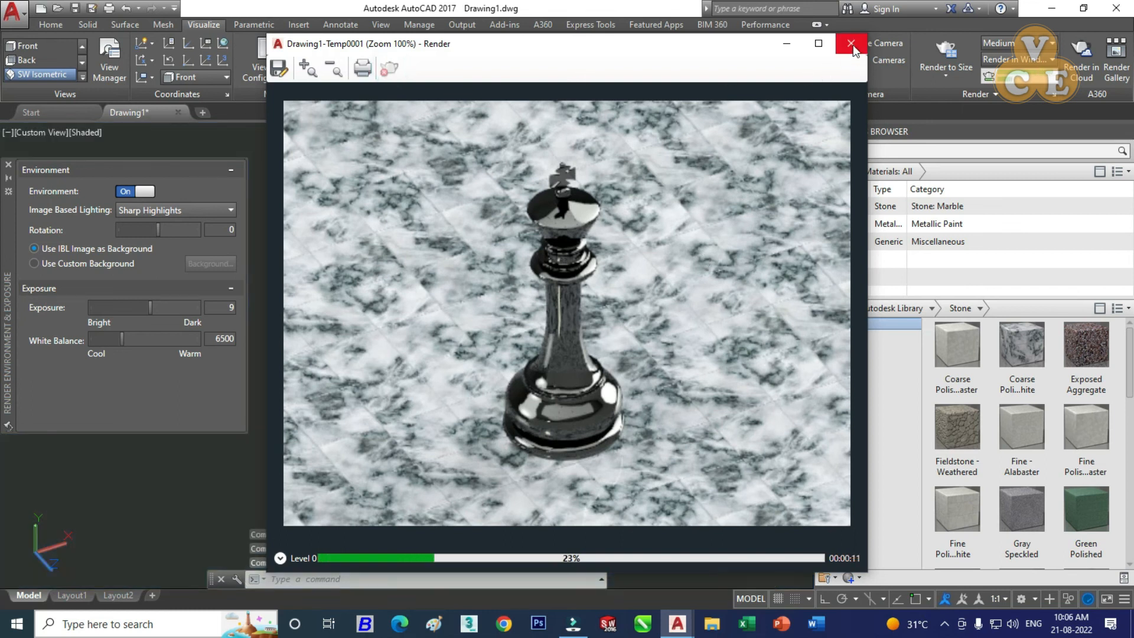
pyautogui.click(851, 44)
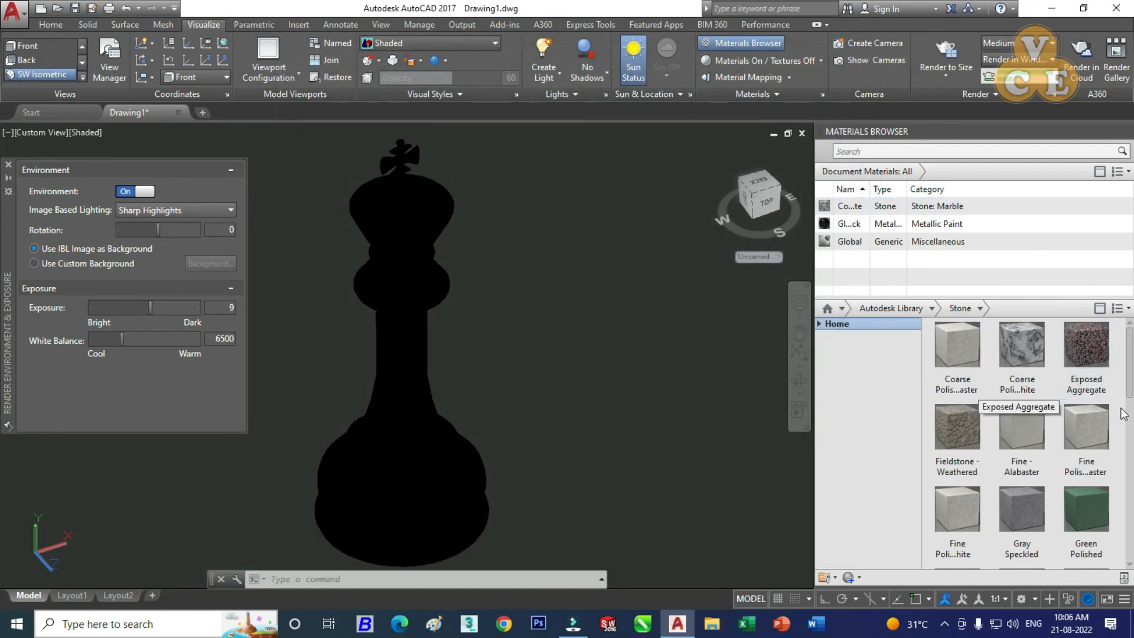
# - Apply the Dots 1 material from the Flooring category to the floor surface
pyautogui.click(932, 309)
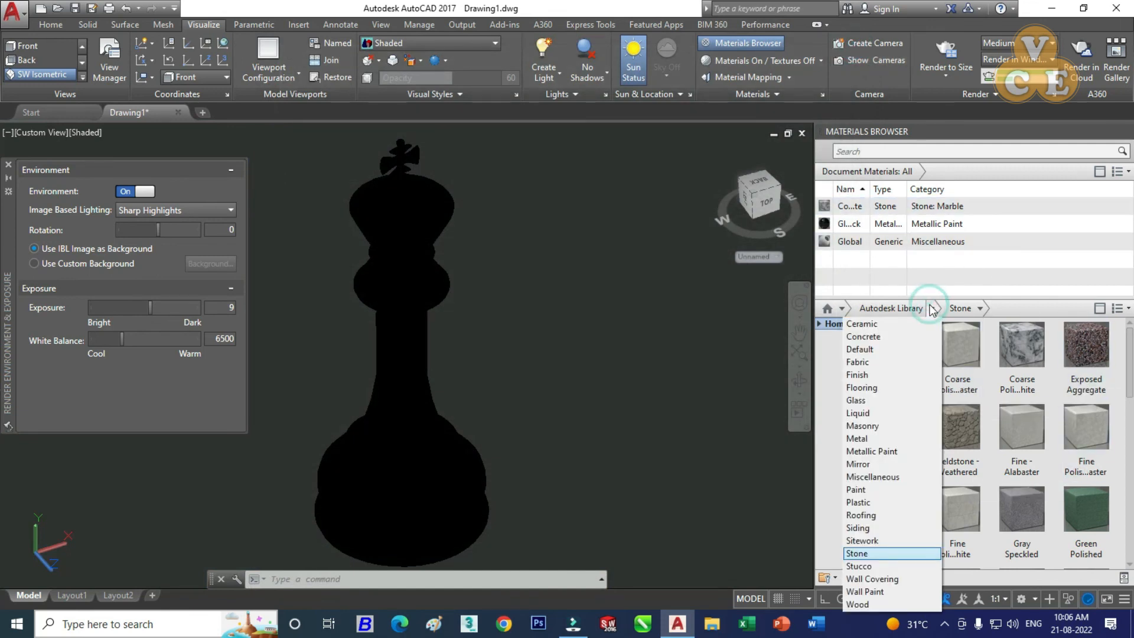
pyautogui.click(885, 388)
pyautogui.click(1129, 344)
pyautogui.moveTo(1128, 345); pyautogui.dragTo(1129, 377)
pyautogui.moveTo(1088, 447); pyautogui.dragTo(636, 418)
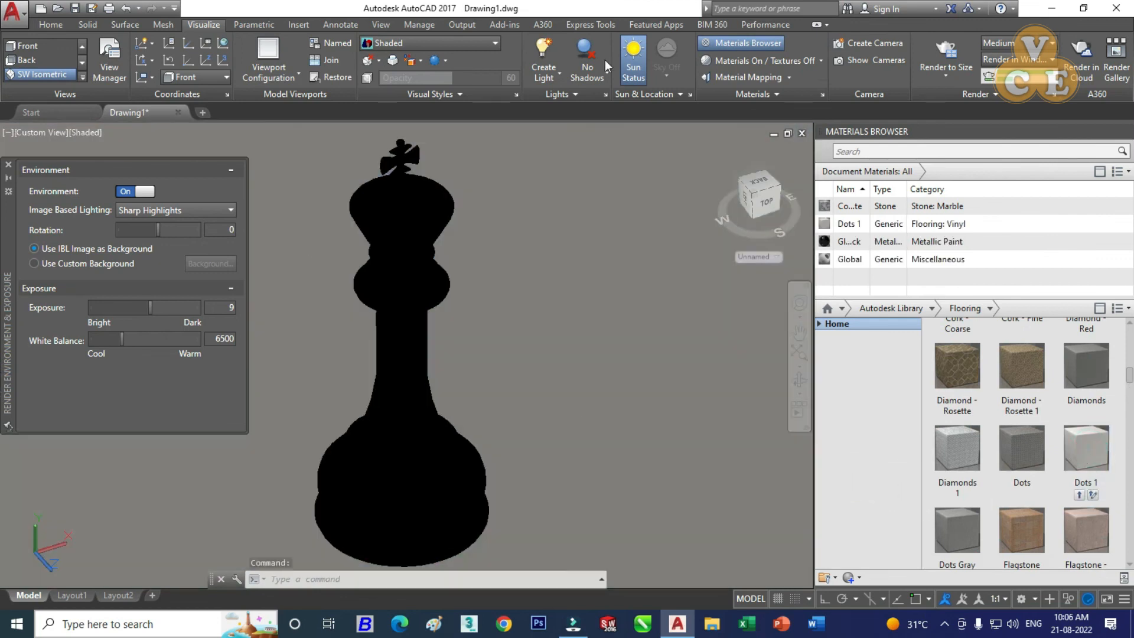
# - Test-render the king on the Dots 1 floor, closing the unfinished render and the Render Environment and Exposure settings
pyautogui.click(930, 52)
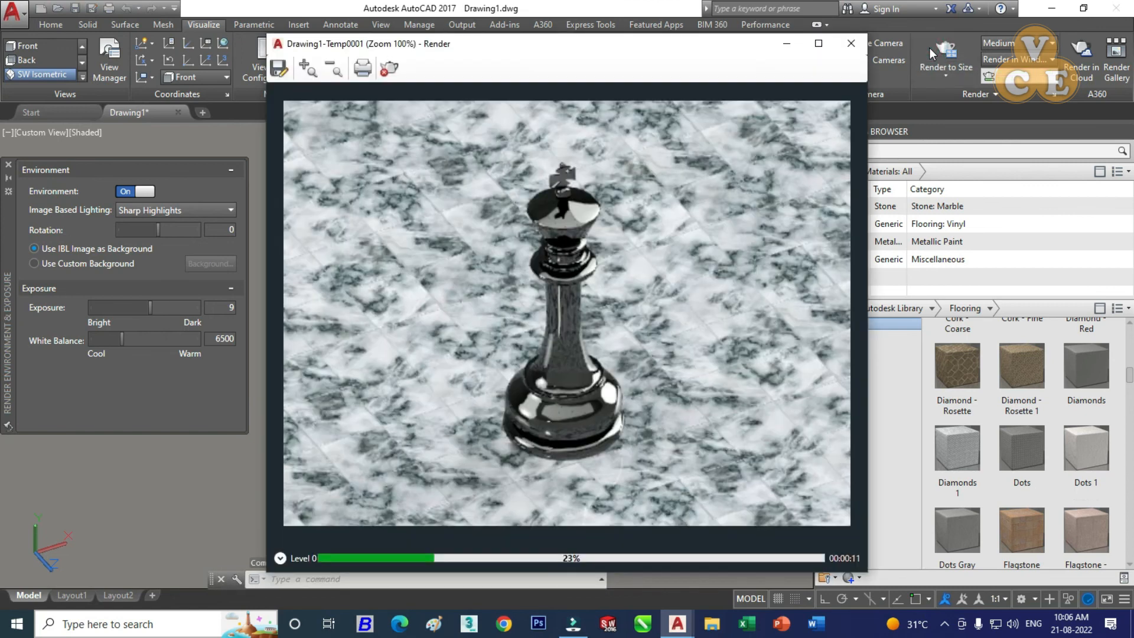
pyautogui.click(929, 52)
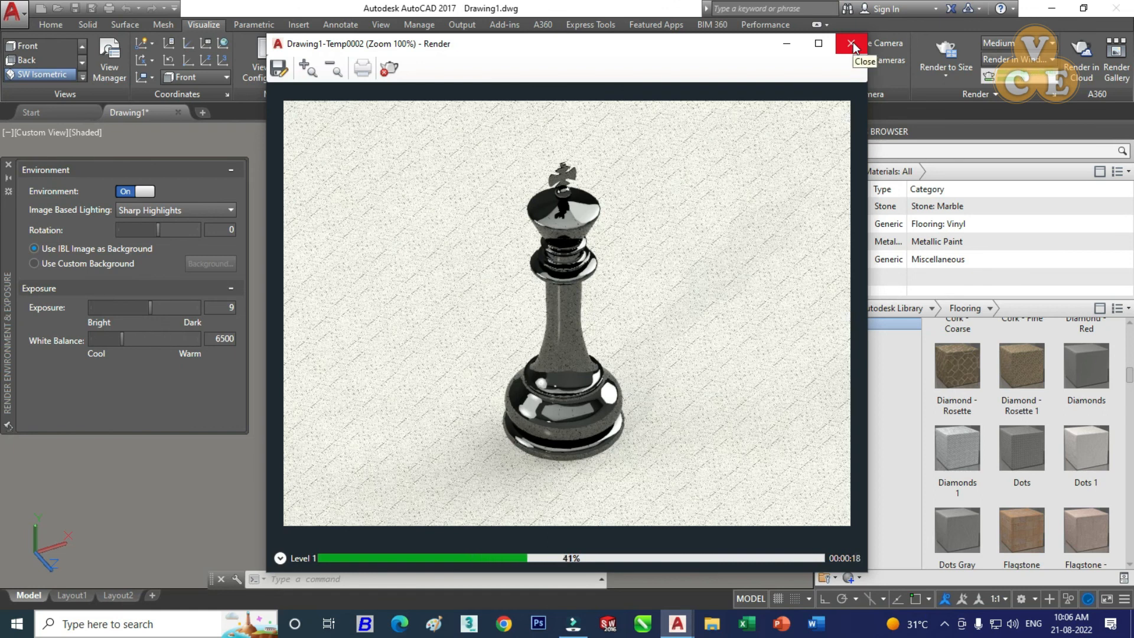
pyautogui.click(851, 43)
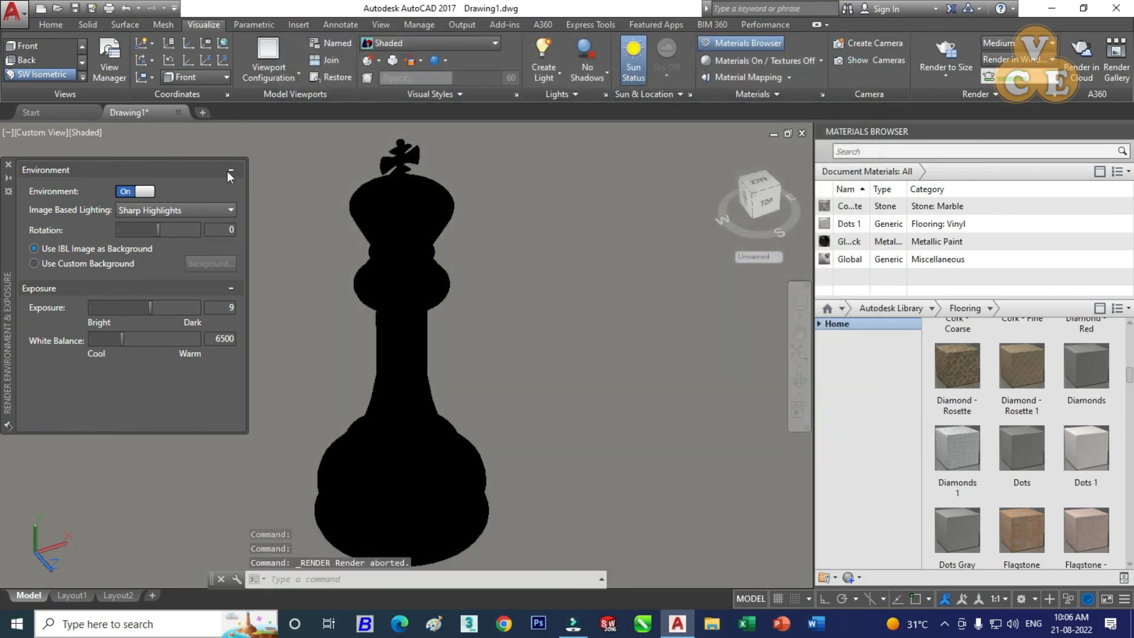
pyautogui.click(9, 164)
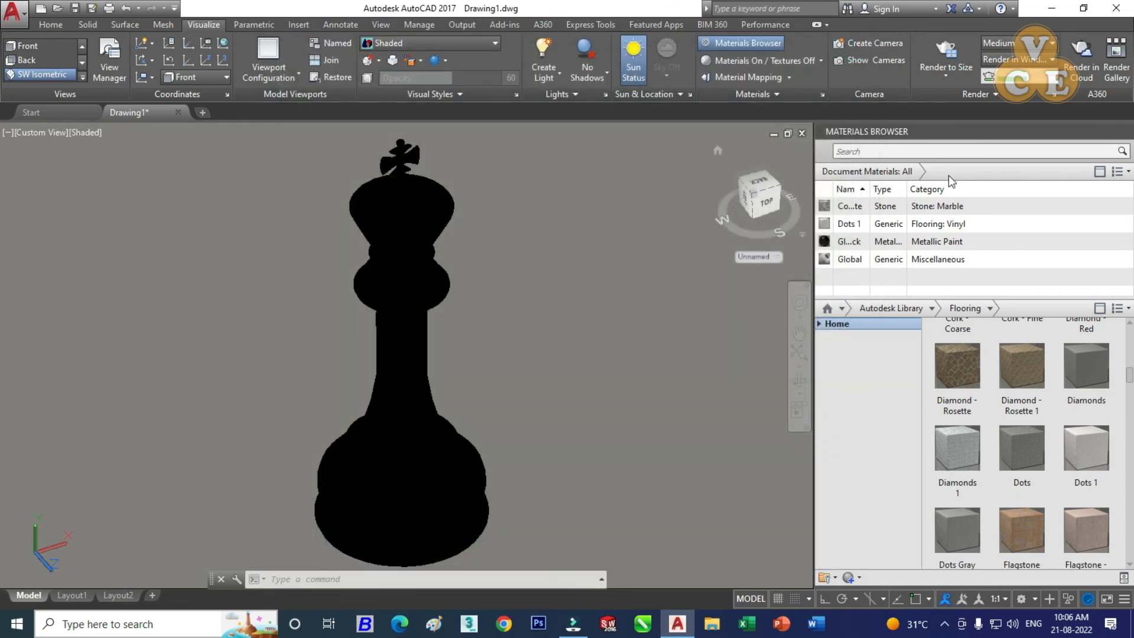
# - Set the render size to 1920 x 1080 px - Full HDTV and the render preset to High
pyautogui.click(945, 77)
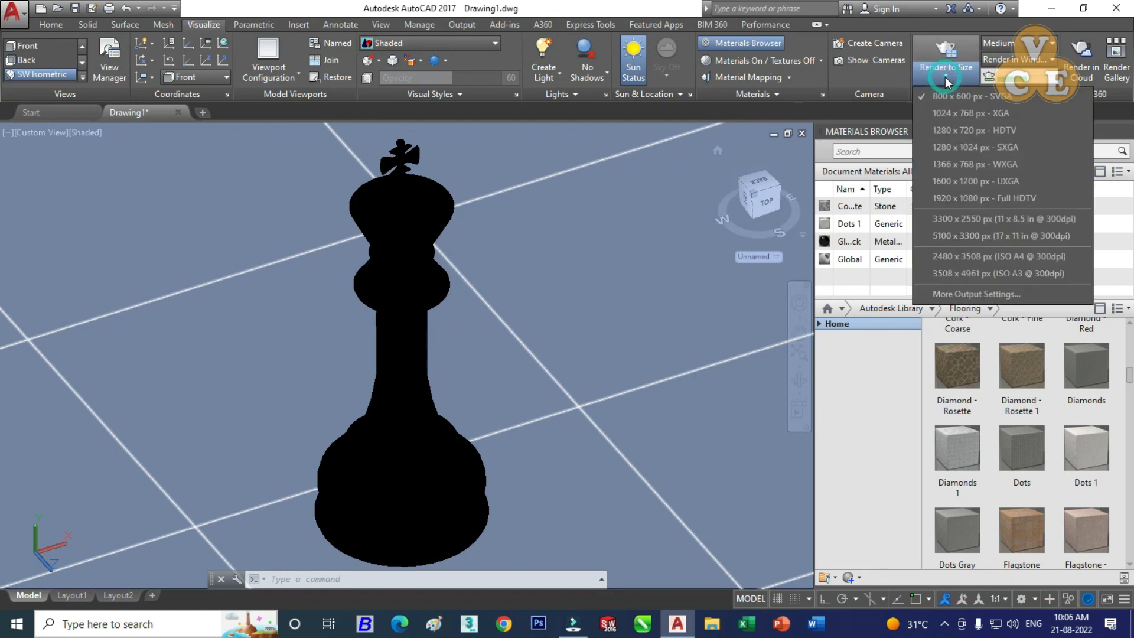
pyautogui.click(983, 198)
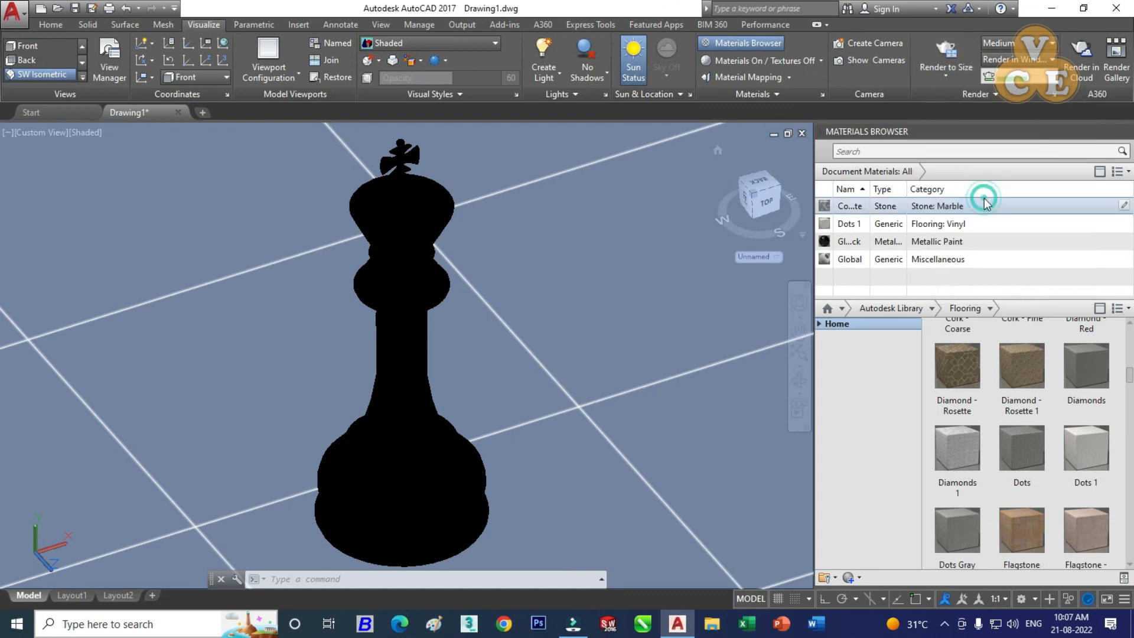
pyautogui.click(1052, 45)
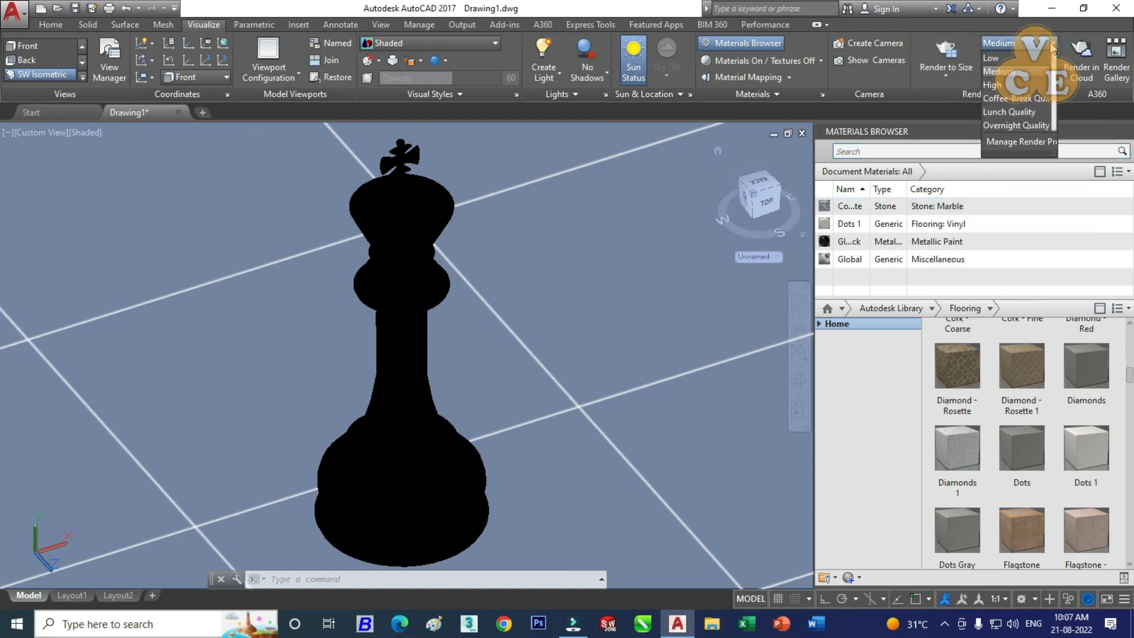
pyautogui.click(998, 85)
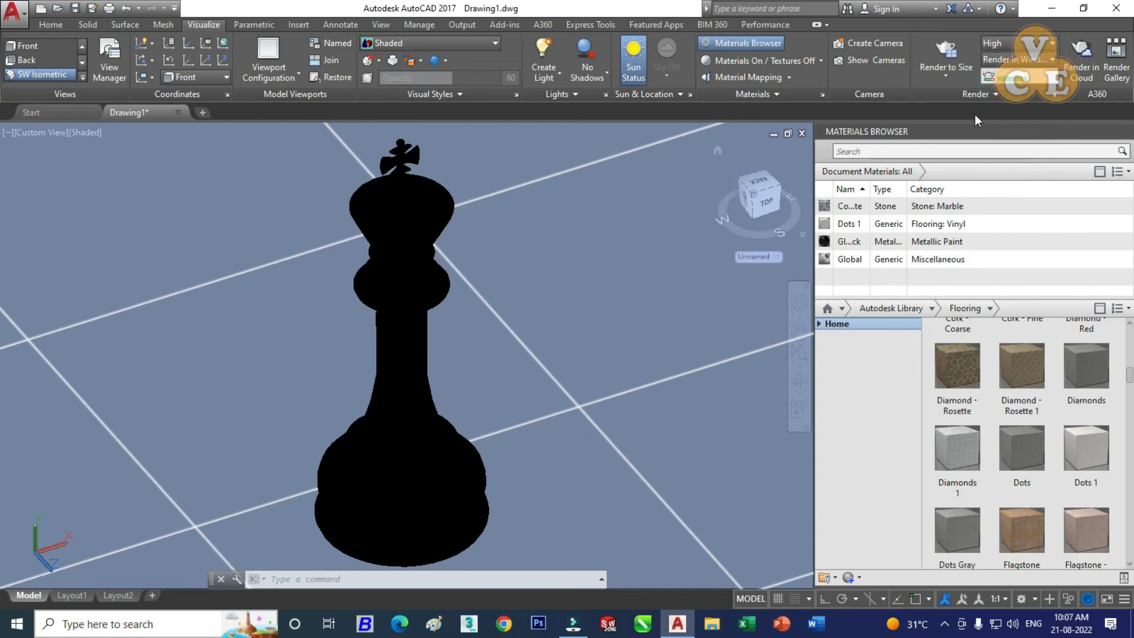
# - Render the scene to completion and inspect the king's base and cross close up in the finished image
pyautogui.click(944, 52)
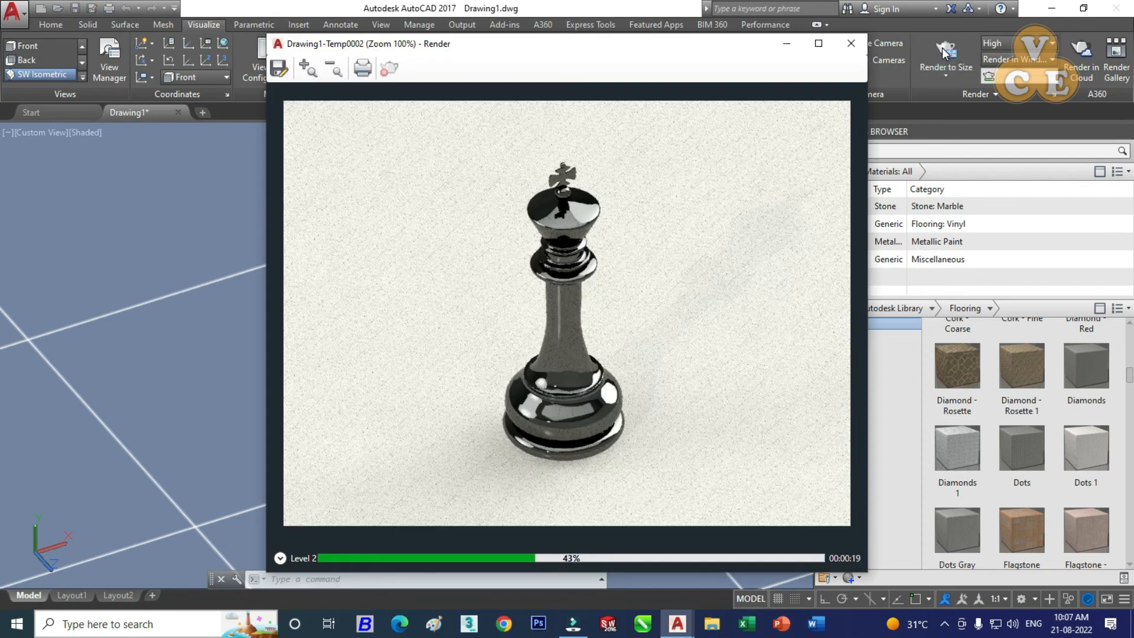
pyautogui.click(944, 52)
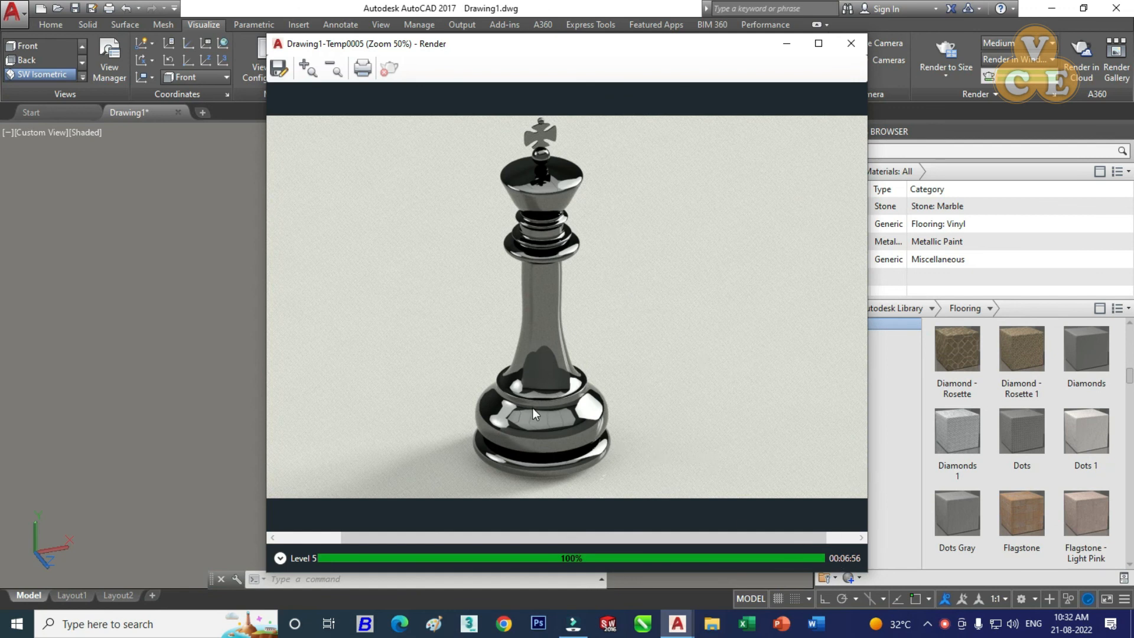
pyautogui.scroll(1, 533, 407)
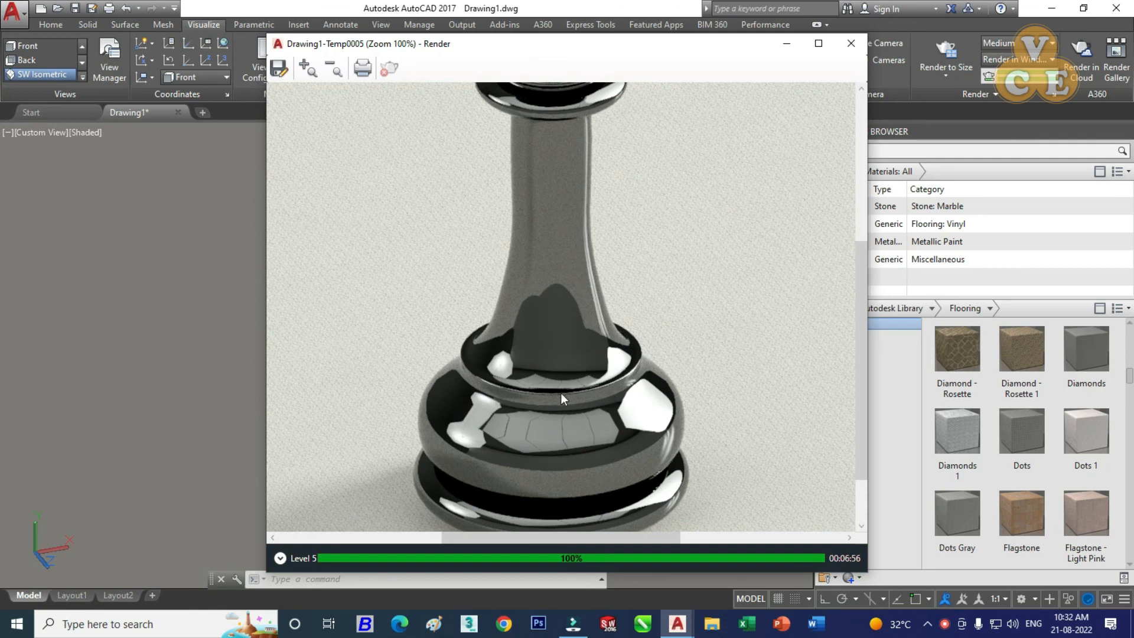
pyautogui.scroll(-1, 578, 345)
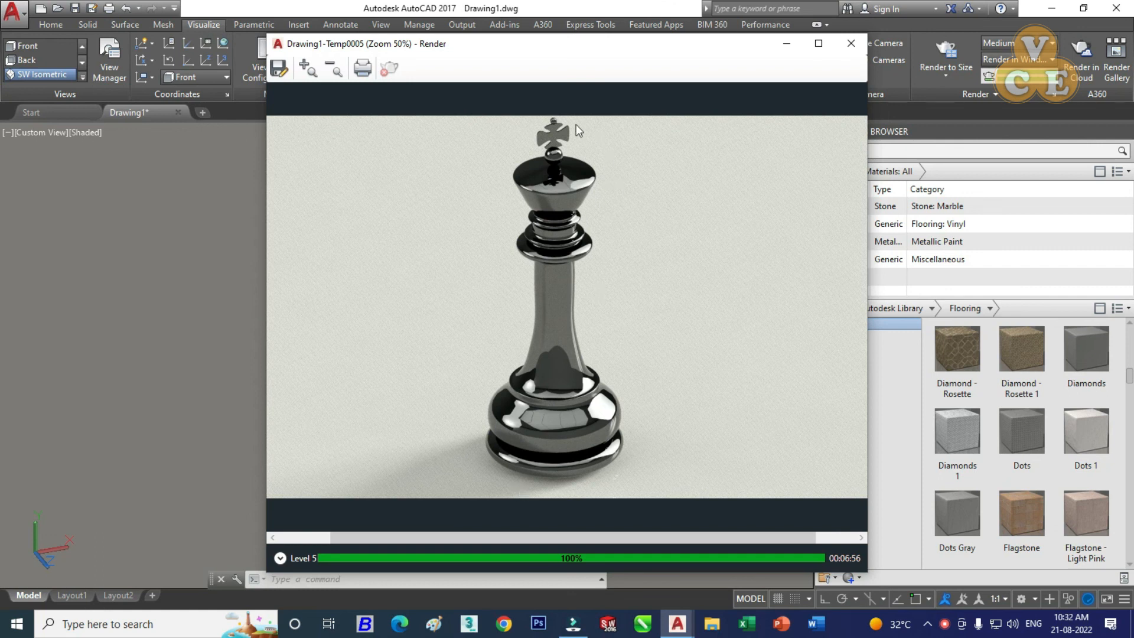
pyautogui.scroll(1, 578, 126)
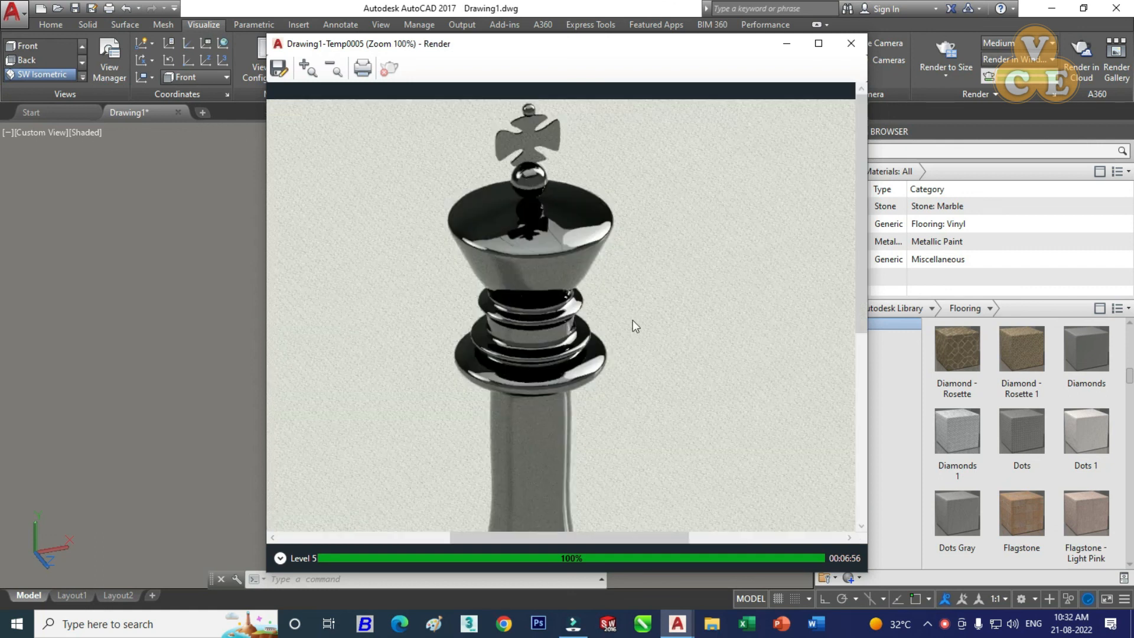
pyautogui.scroll(-1, 528, 190)
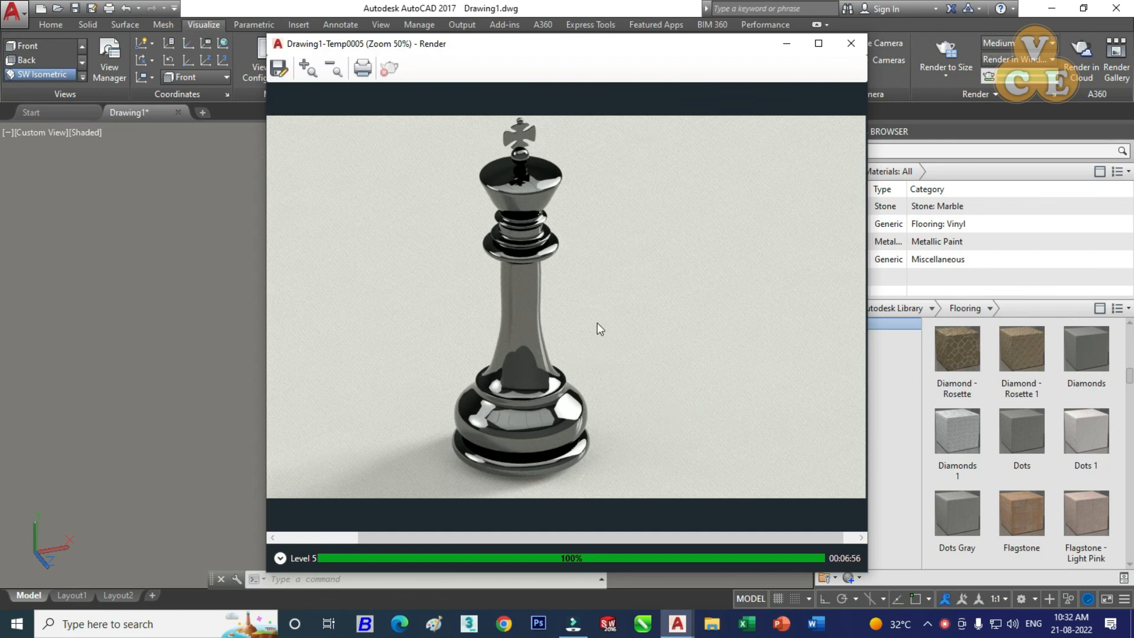
# - Save the rendered image to the Desktop as Drawing1-Temp0005.png, with 32-bit (24 Bits + Alpha) color at 150 dots per inch
pyautogui.click(279, 68)
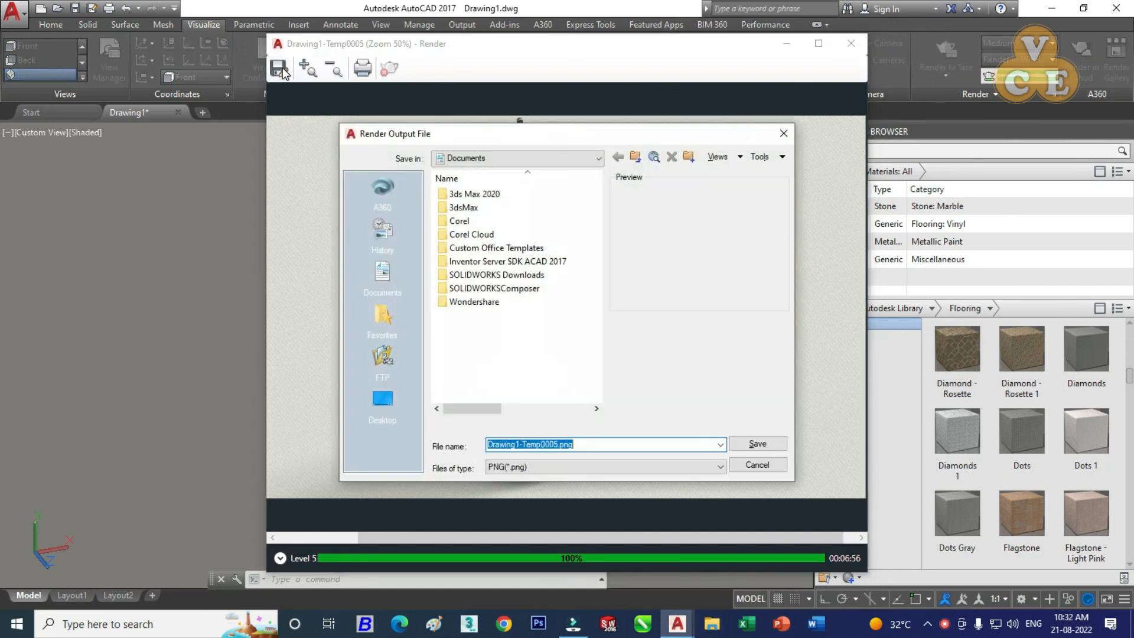
pyautogui.click(720, 467)
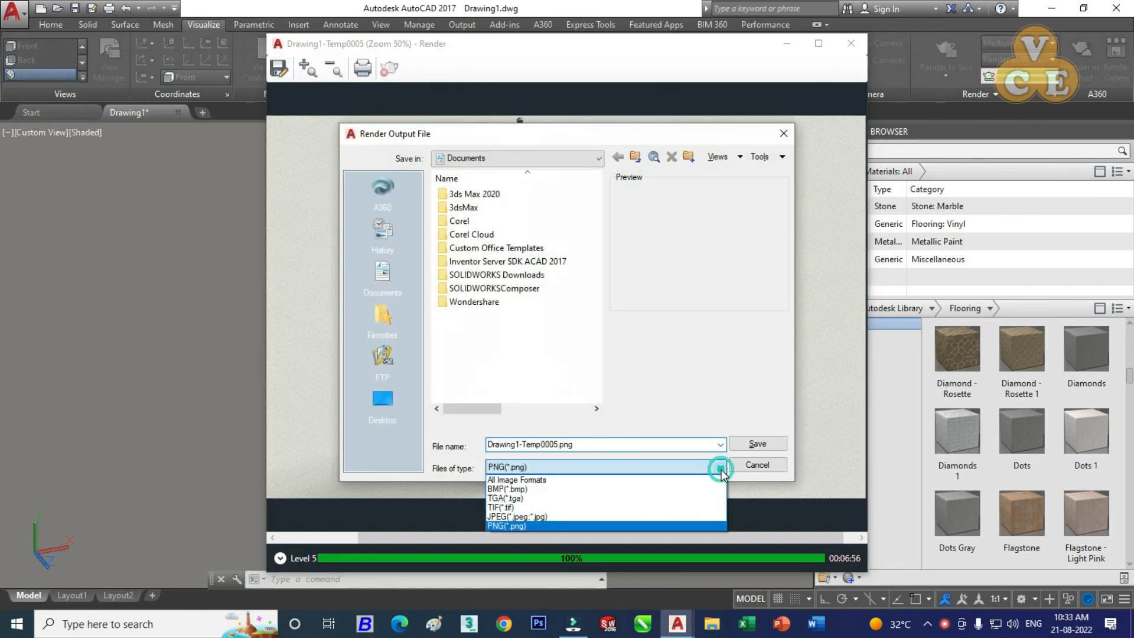
pyautogui.click(511, 525)
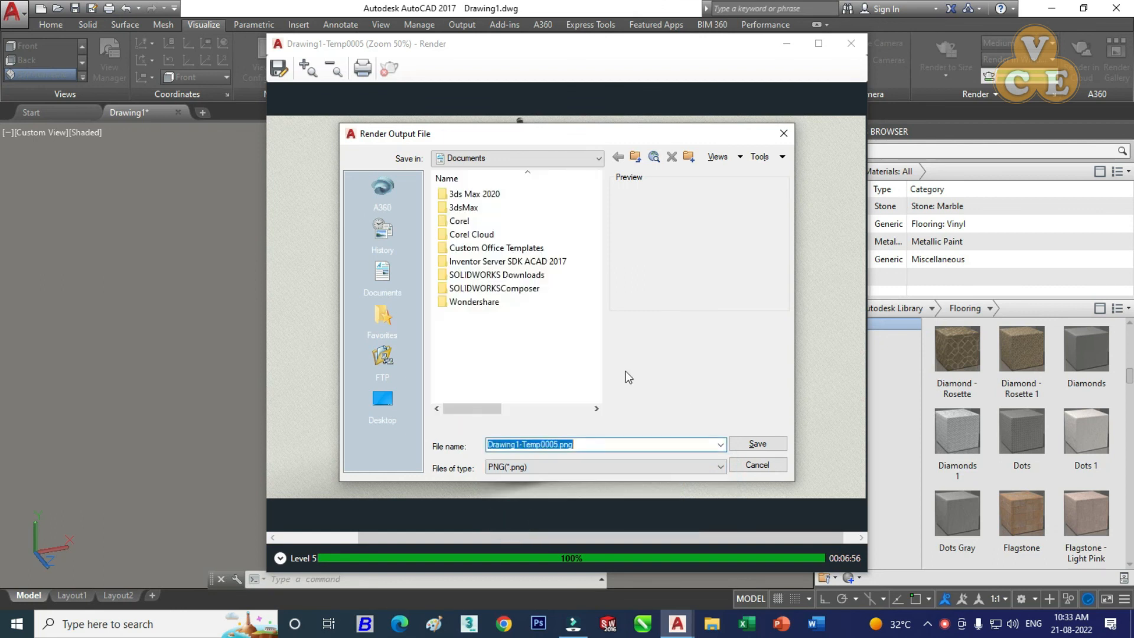
pyautogui.click(380, 407)
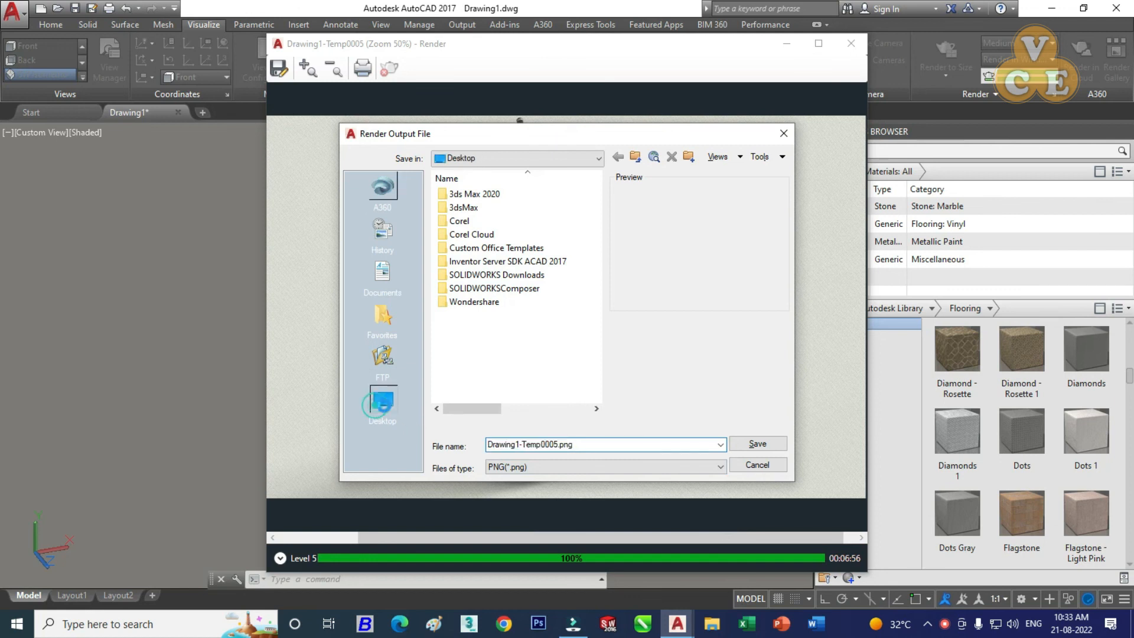
pyautogui.click(759, 443)
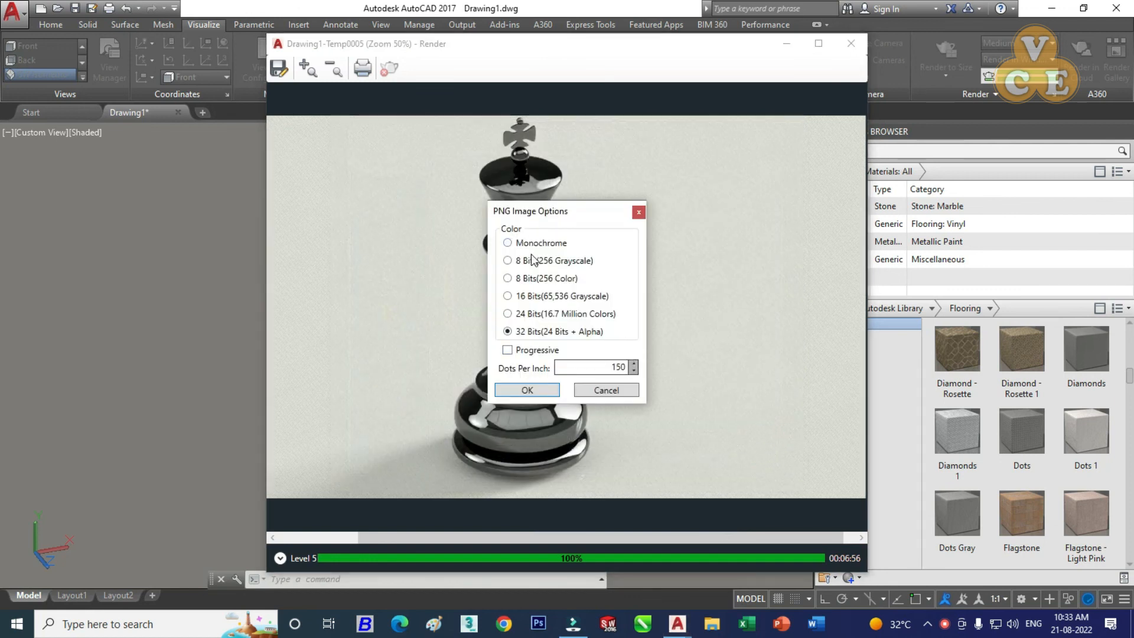
pyautogui.click(531, 390)
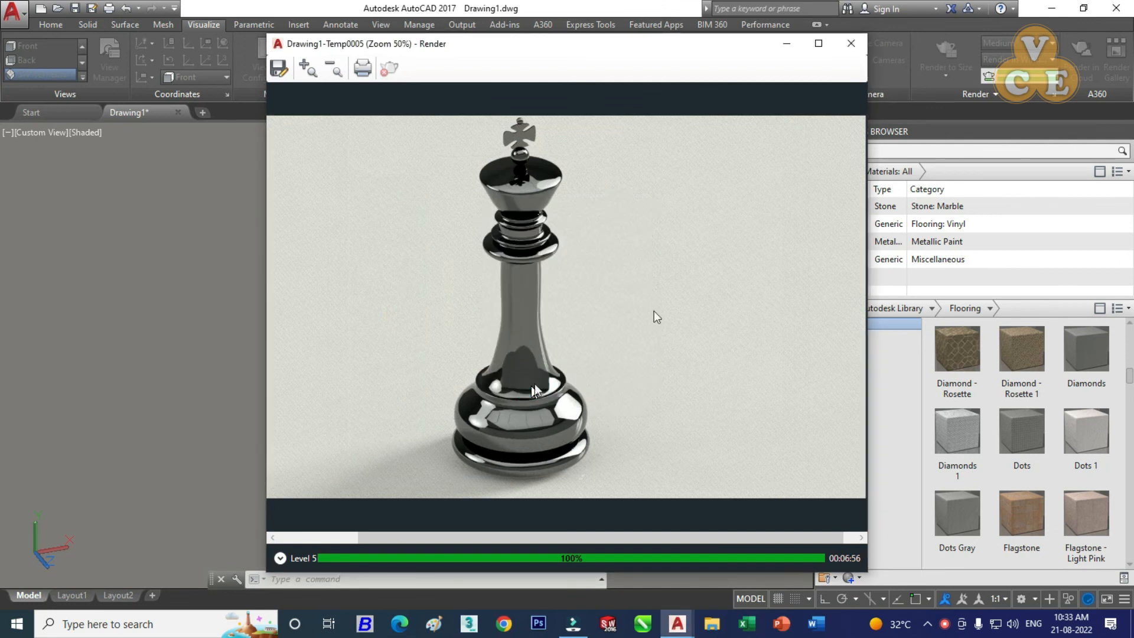
# - Save a JPEG copy of the render to the Desktop as Drawing1-Temp0005.jpeg with the image quality set to 100
pyautogui.click(278, 68)
pyautogui.click(555, 468)
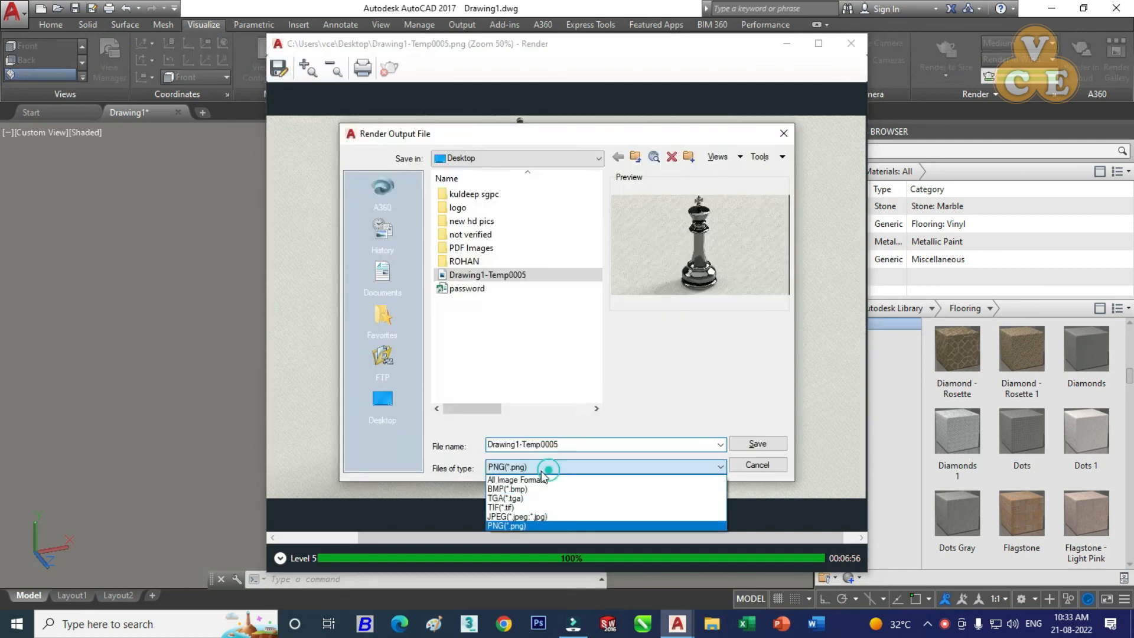
pyautogui.click(525, 517)
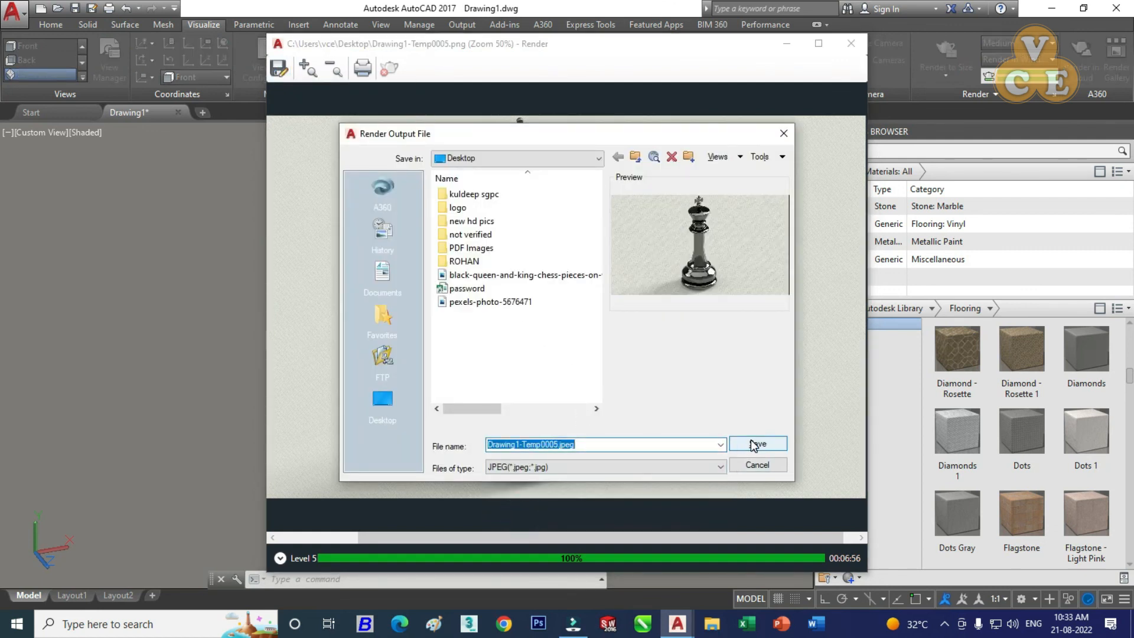
pyautogui.click(757, 443)
pyautogui.moveTo(618, 297); pyautogui.dragTo(647, 297)
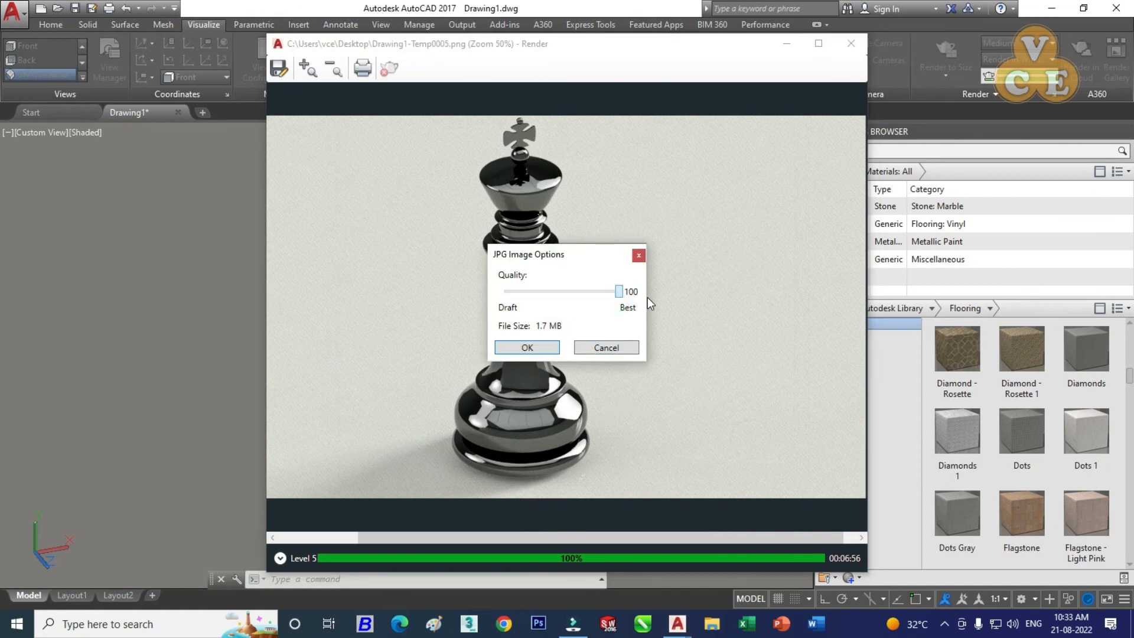
pyautogui.click(546, 350)
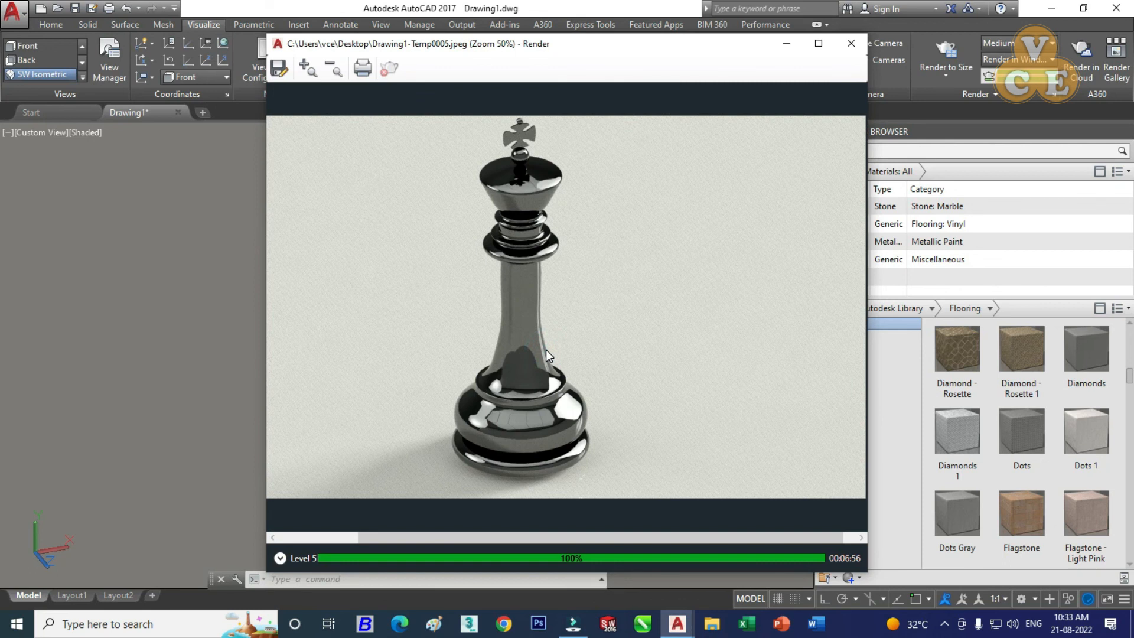